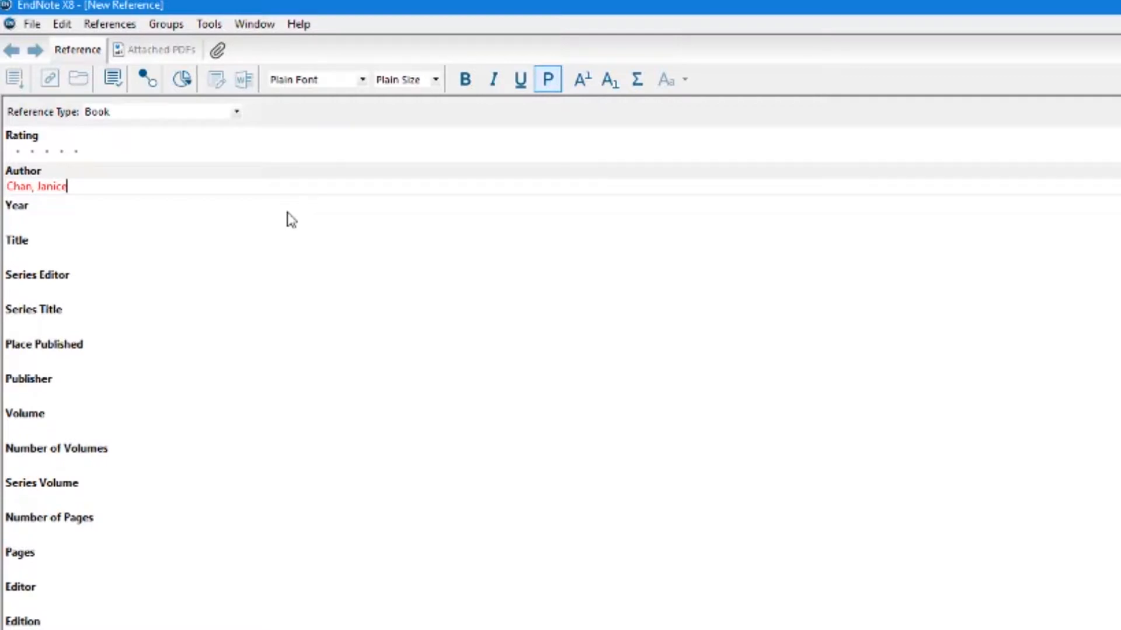
- Add the second and third author names to the Book's Author field, one per line
key(Return)
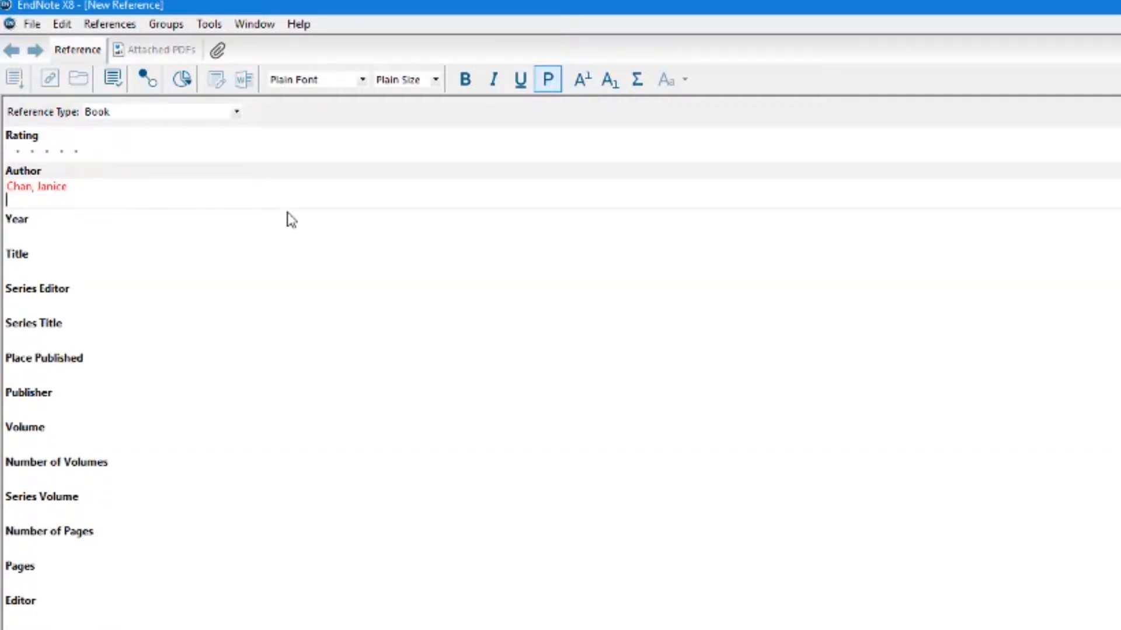
text(Chambers, Vasiti)
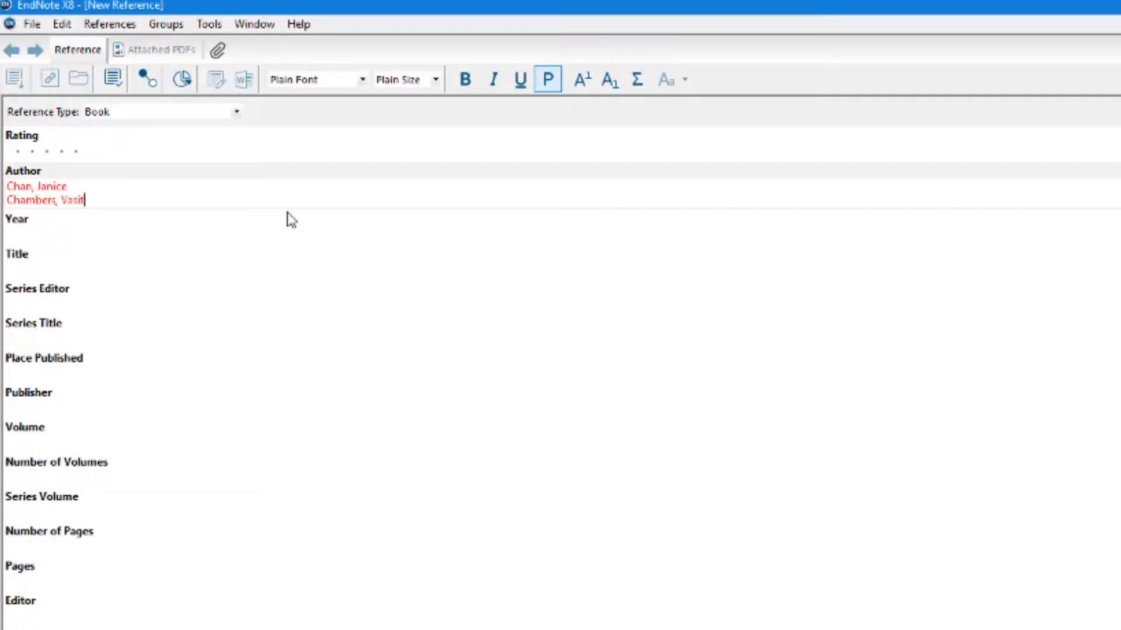
key(Return)
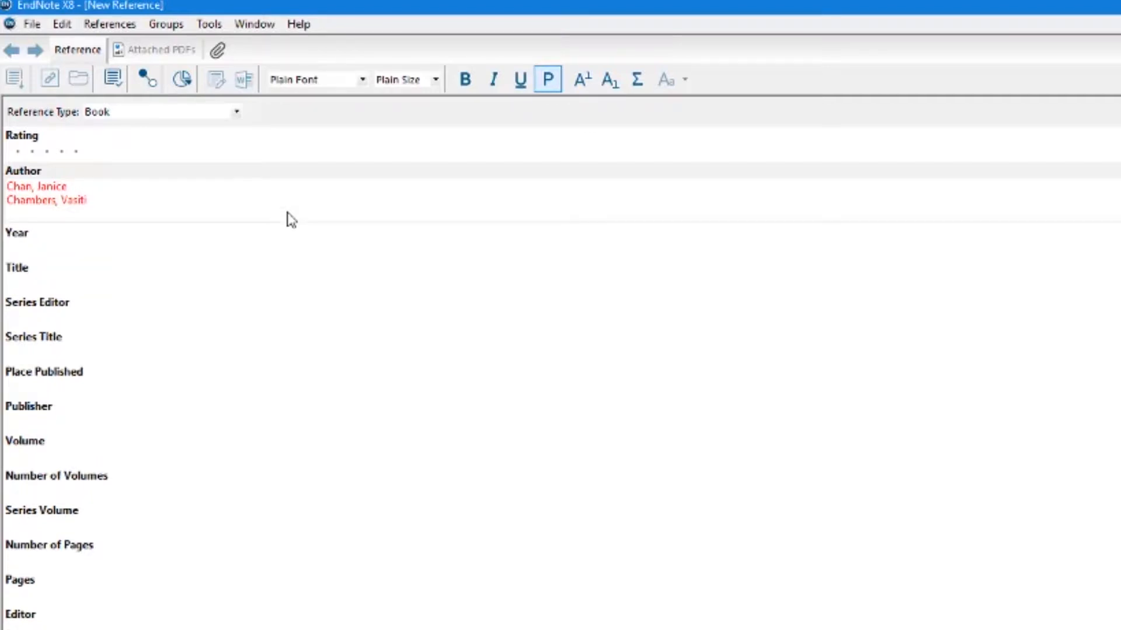
text(Nand, Caroline)
click(40, 251)
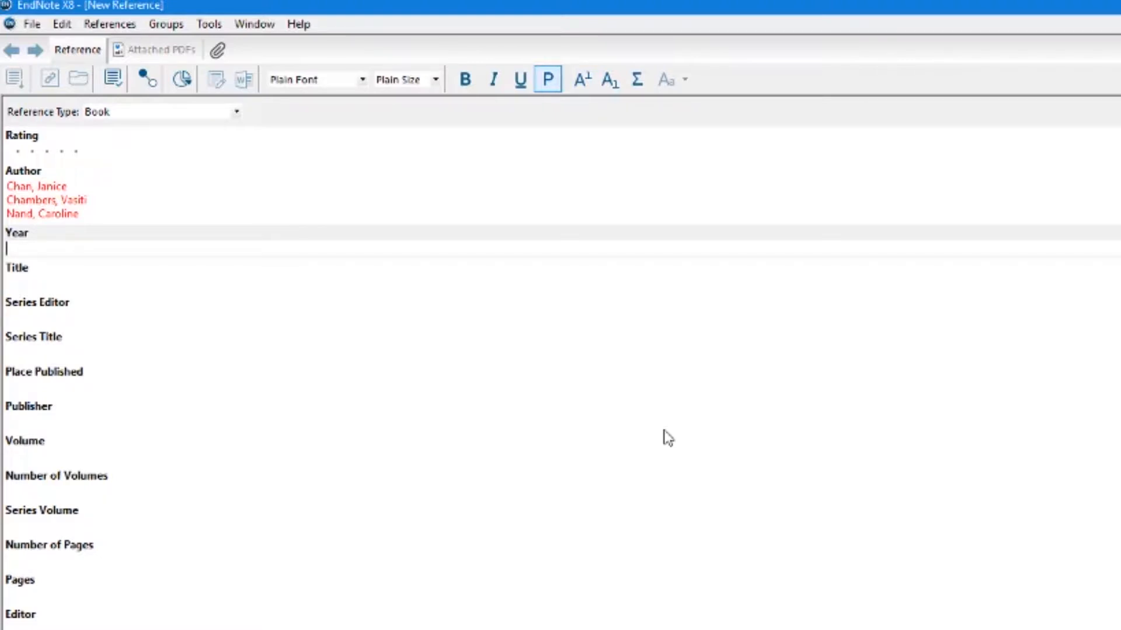
- Enter May as the Year and 'Successful teacher education' as the Title
text(May)
click(28, 287)
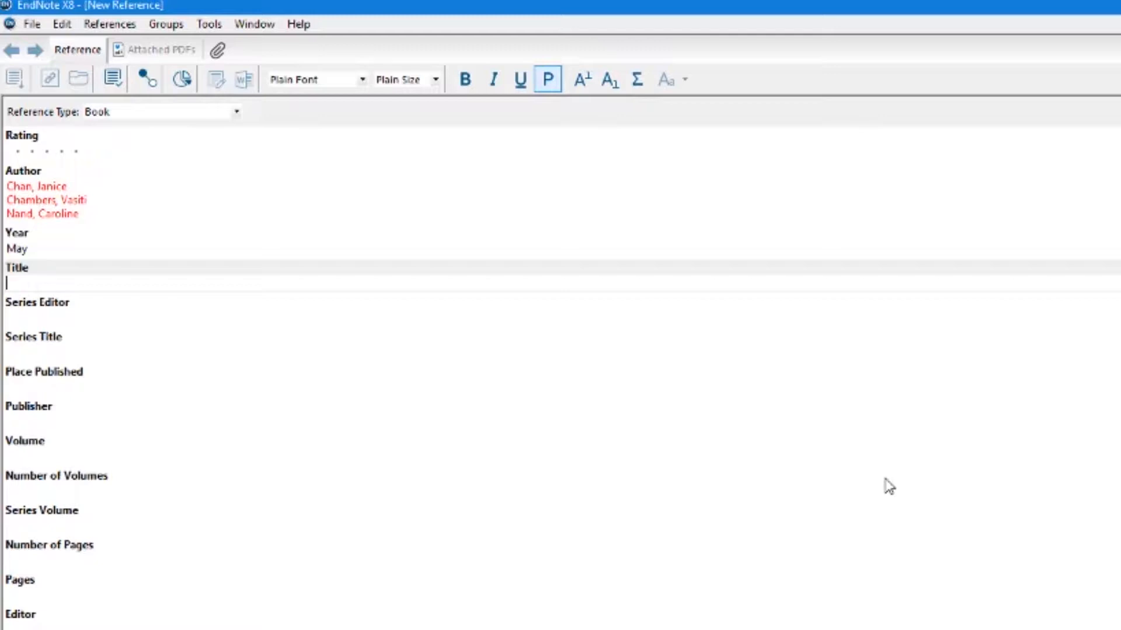
text(Successful Teachers)
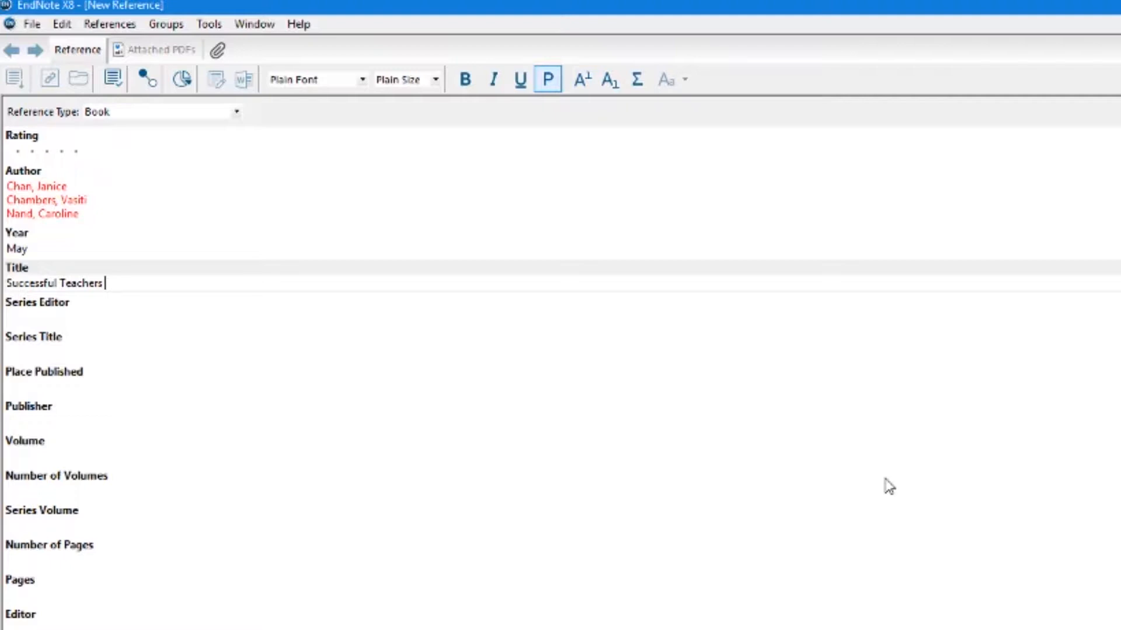
key(BackSpace)
key(BackSpace)
key(BackSpace)
key(BackSpace)
key(BackSpace)
key(BackSpace)
key(BackSpace)
key(BackSpace)
text(teacher education)
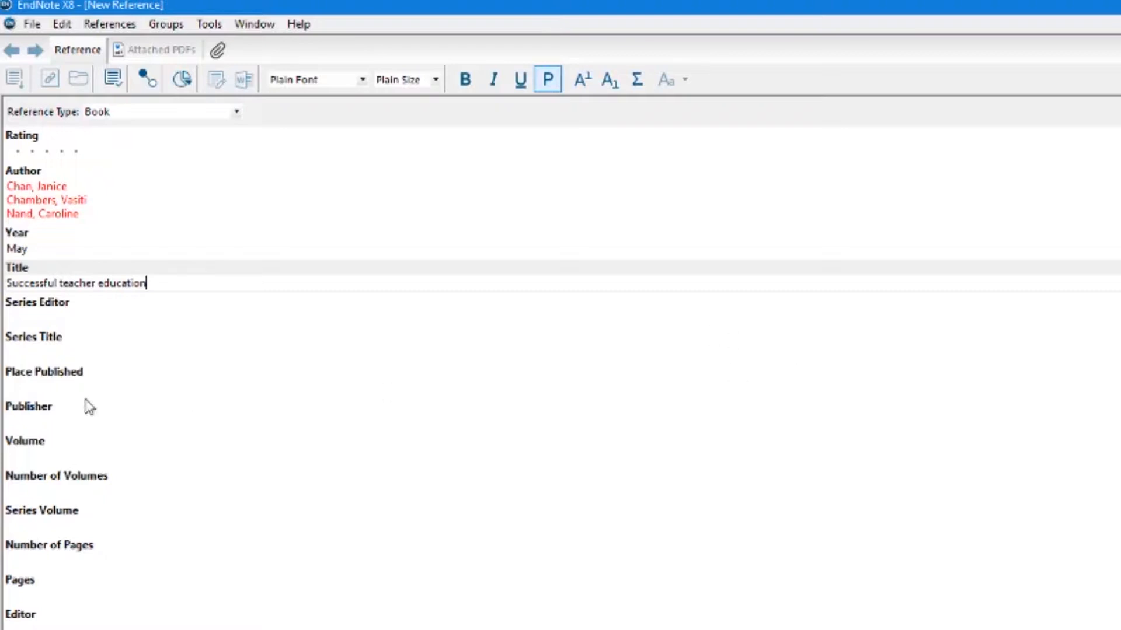
- Enter Suva as Place Published and USP Publishers as Publisher
click(41, 388)
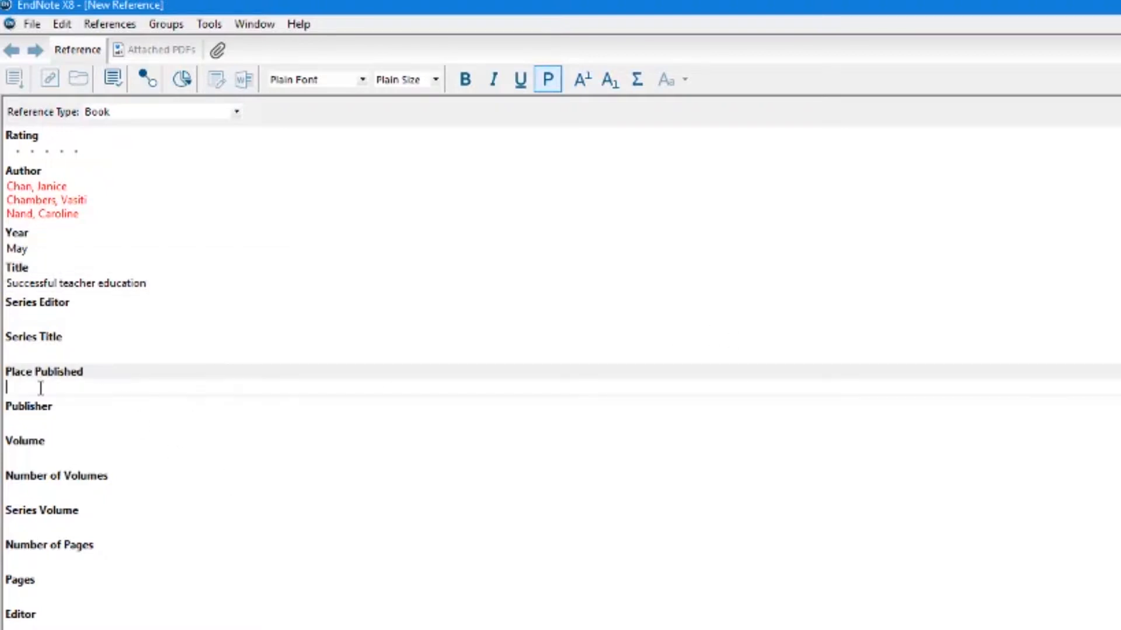
text(Suva)
click(30, 420)
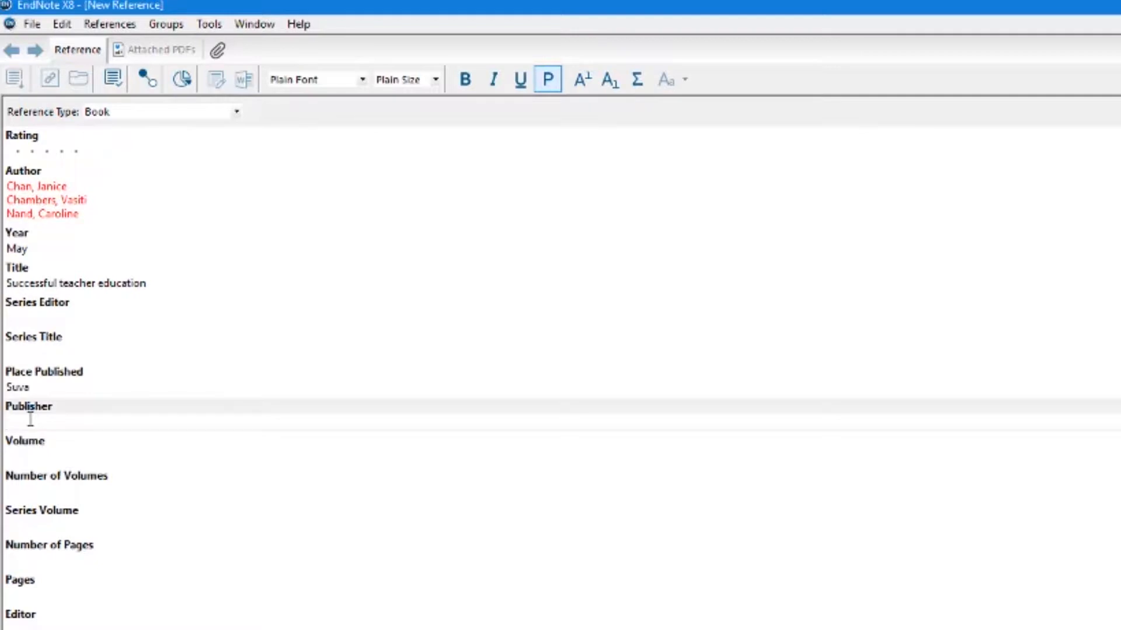
text(USP Publishers)
- Replace the Year entry May with 2012
click(35, 247)
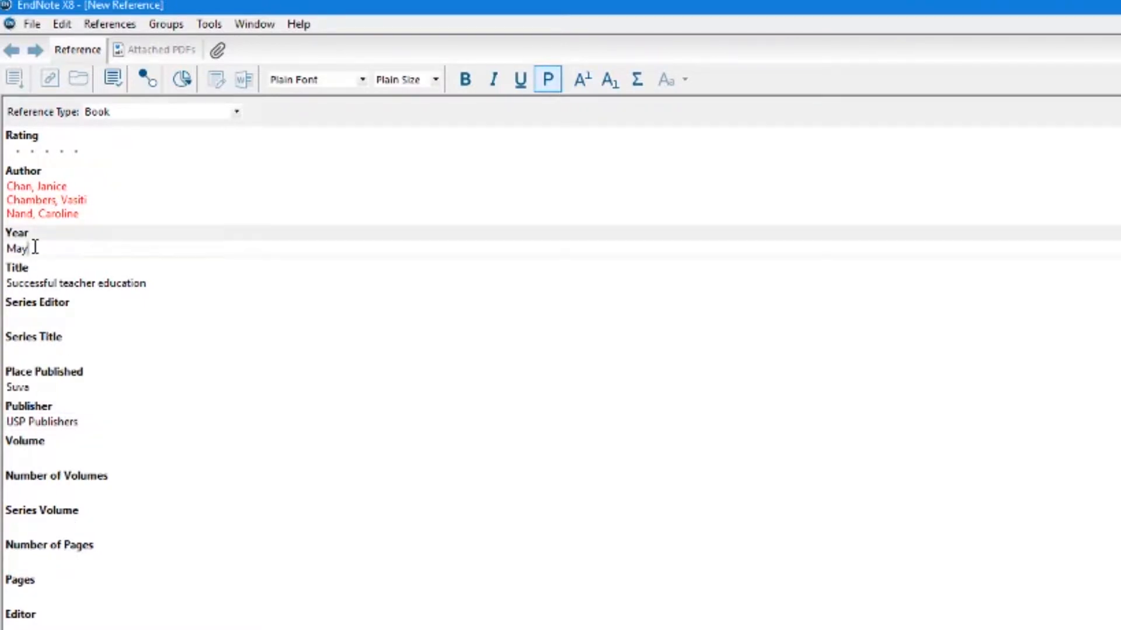
key(BackSpace)
key(BackSpace)
key(BackSpace)
text(2012)
click(32, 27)
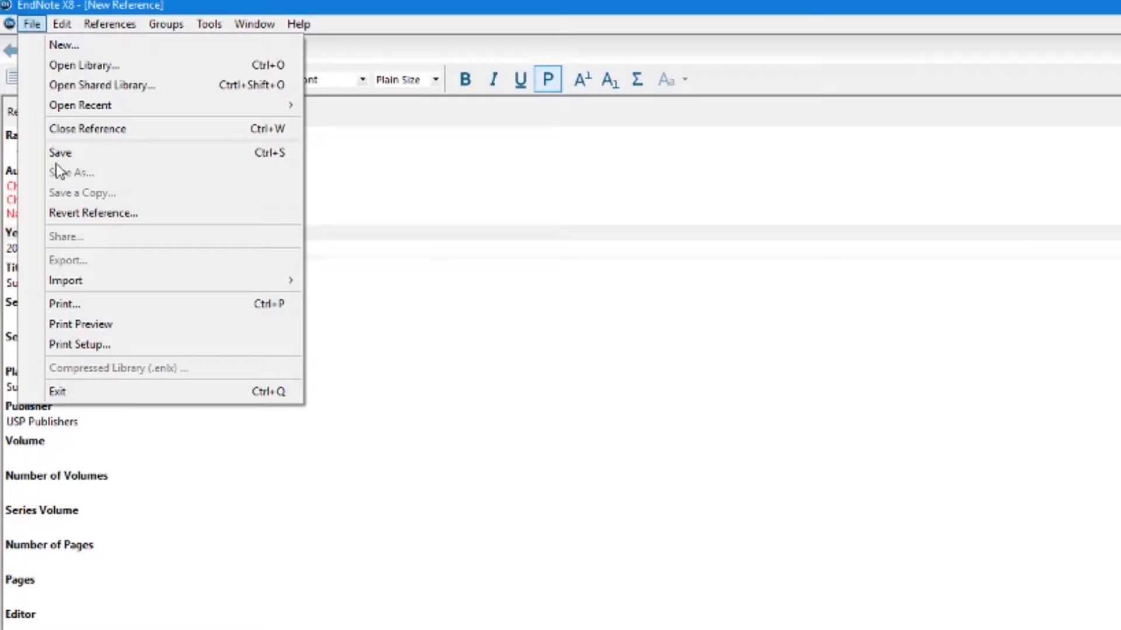
- Close the Book reference and confirm saving its changes
click(88, 135)
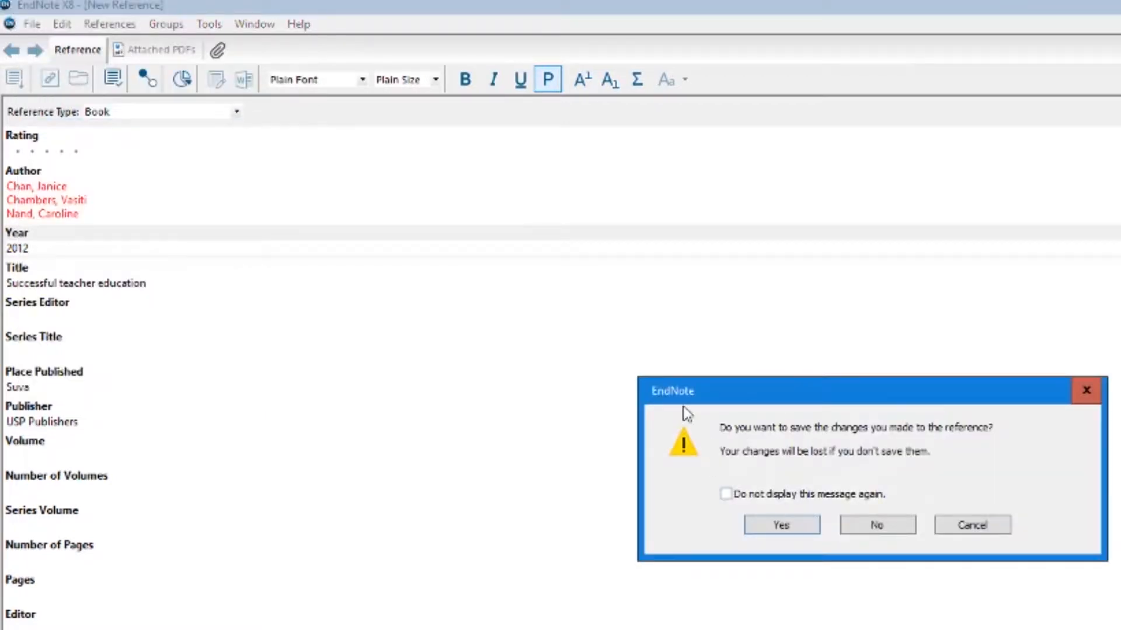
click(781, 525)
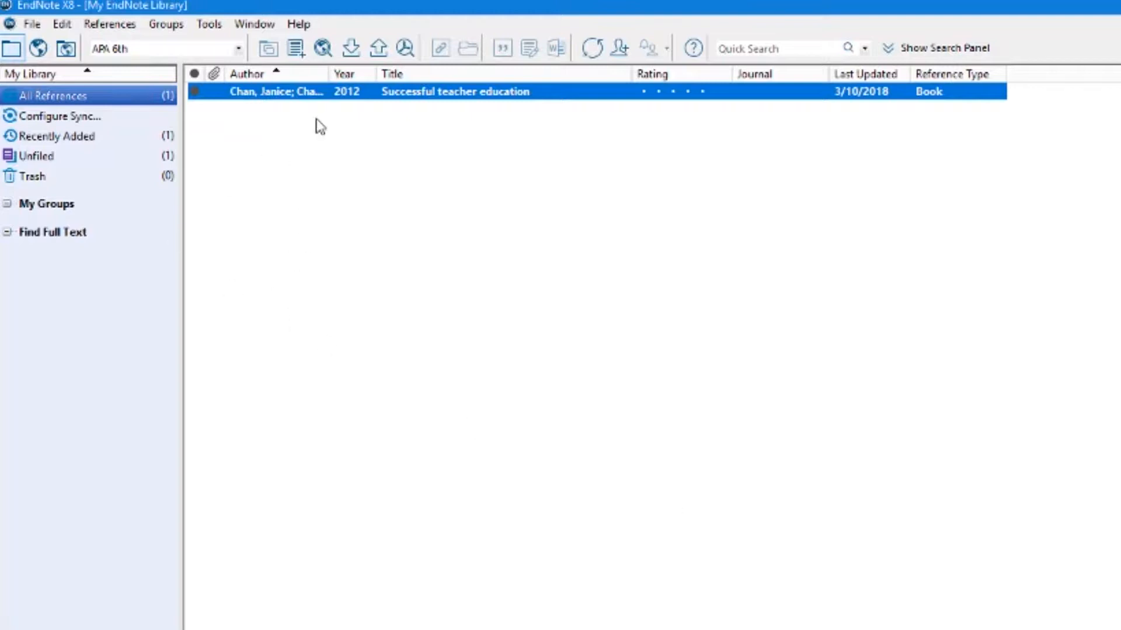
double_click(333, 96)
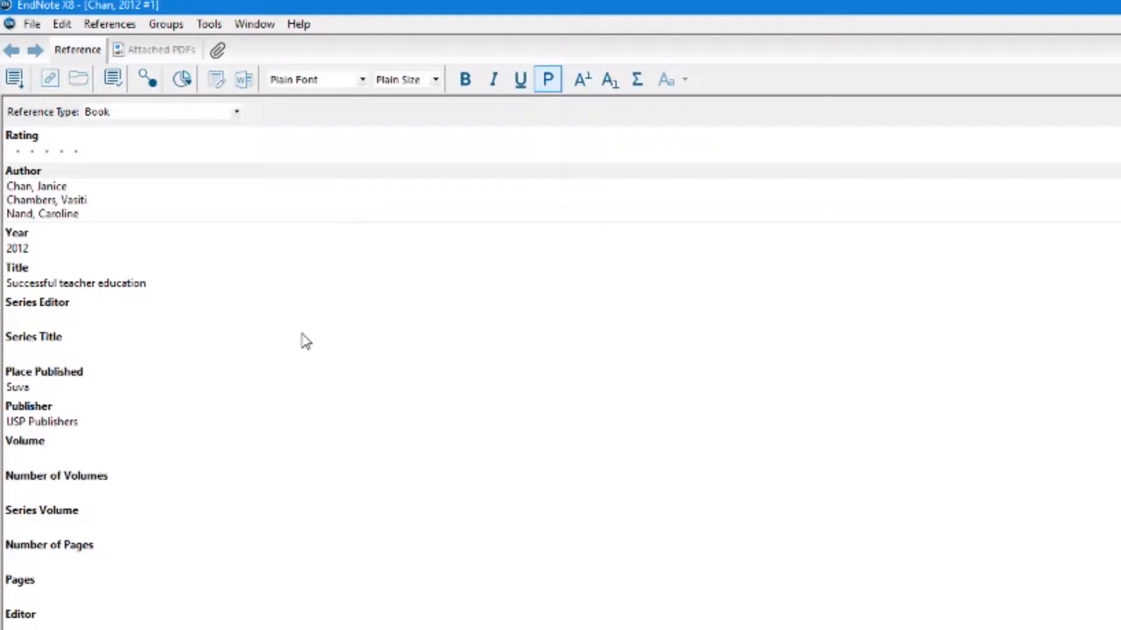
click(33, 25)
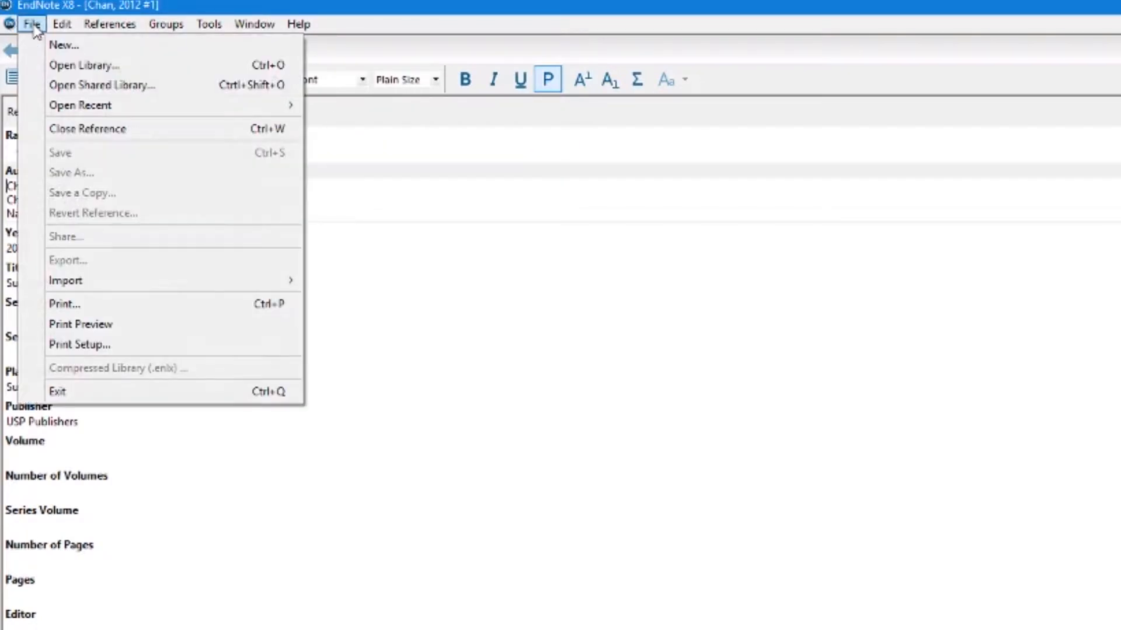
click(71, 132)
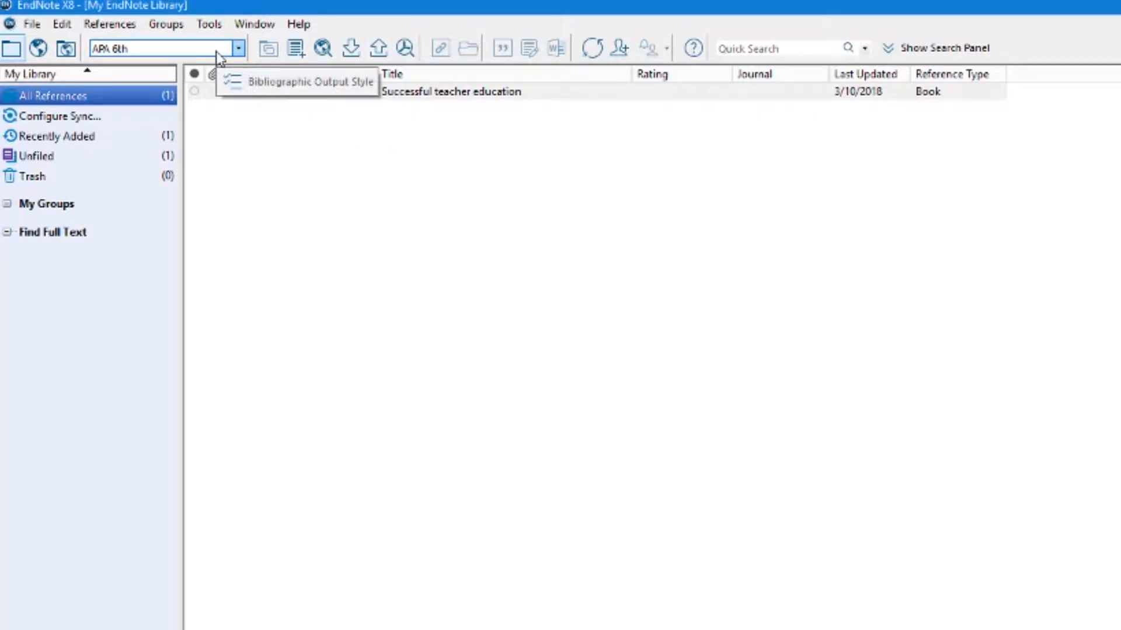
- Select APA 6th in the toolbar's output style list in place of Annotated
click(238, 49)
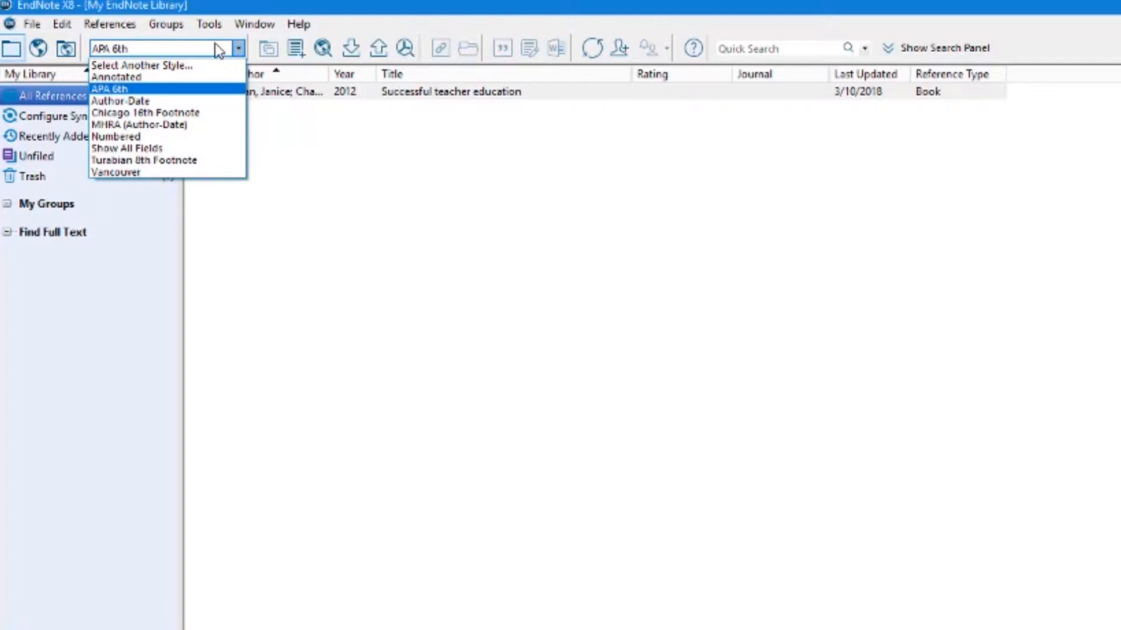
click(169, 77)
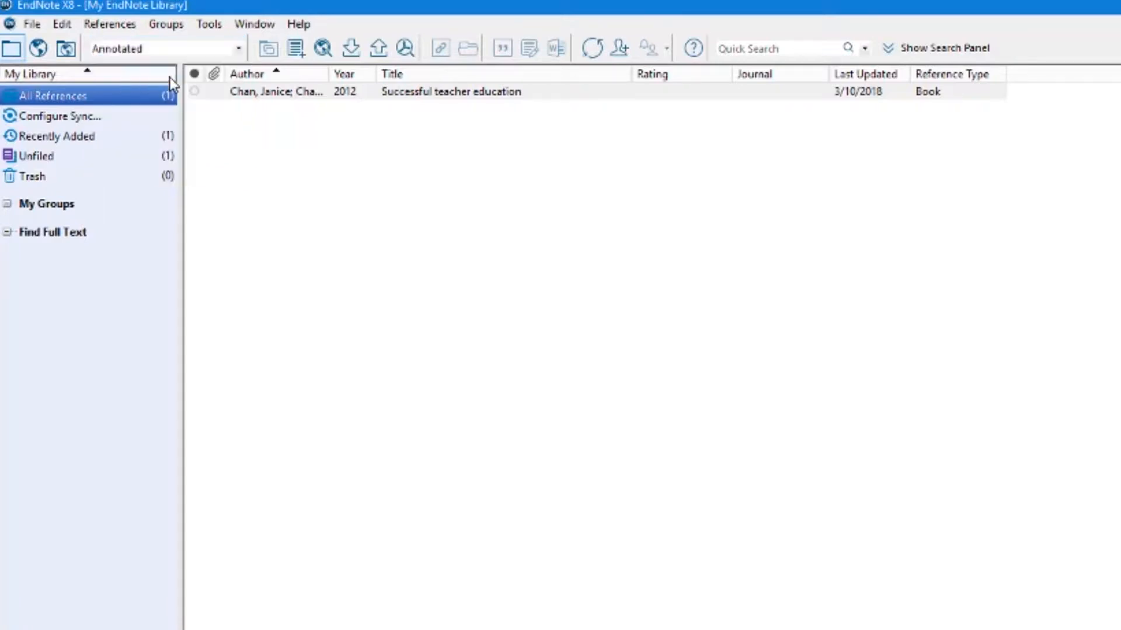
click(238, 48)
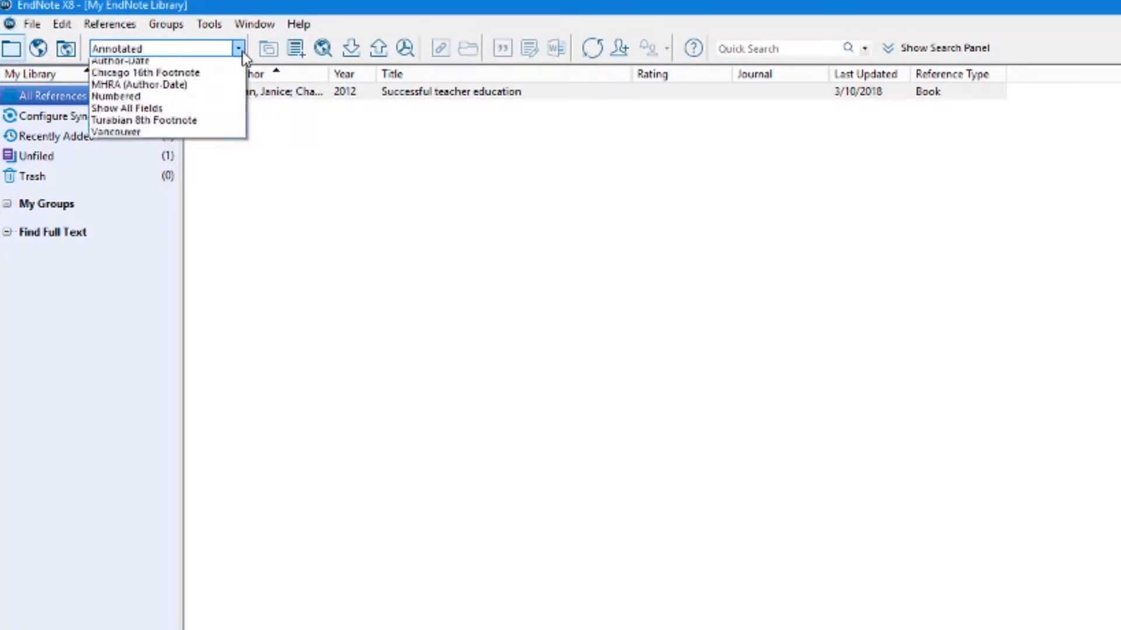
click(148, 88)
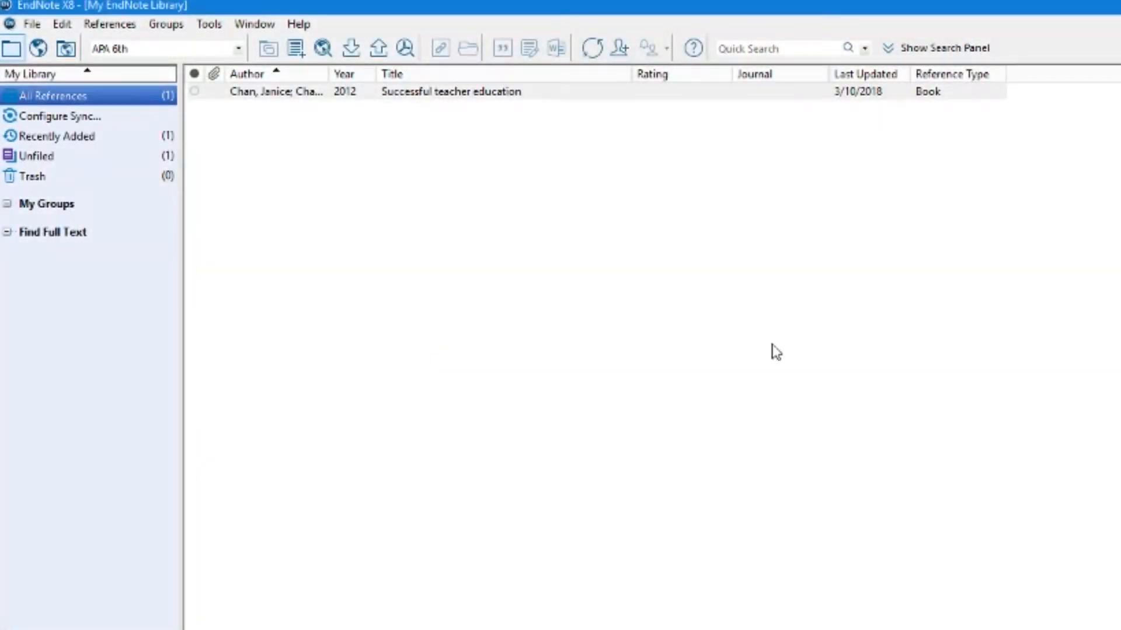
click(111, 25)
- Create a new reference with the author's name and Year 2013
click(121, 47)
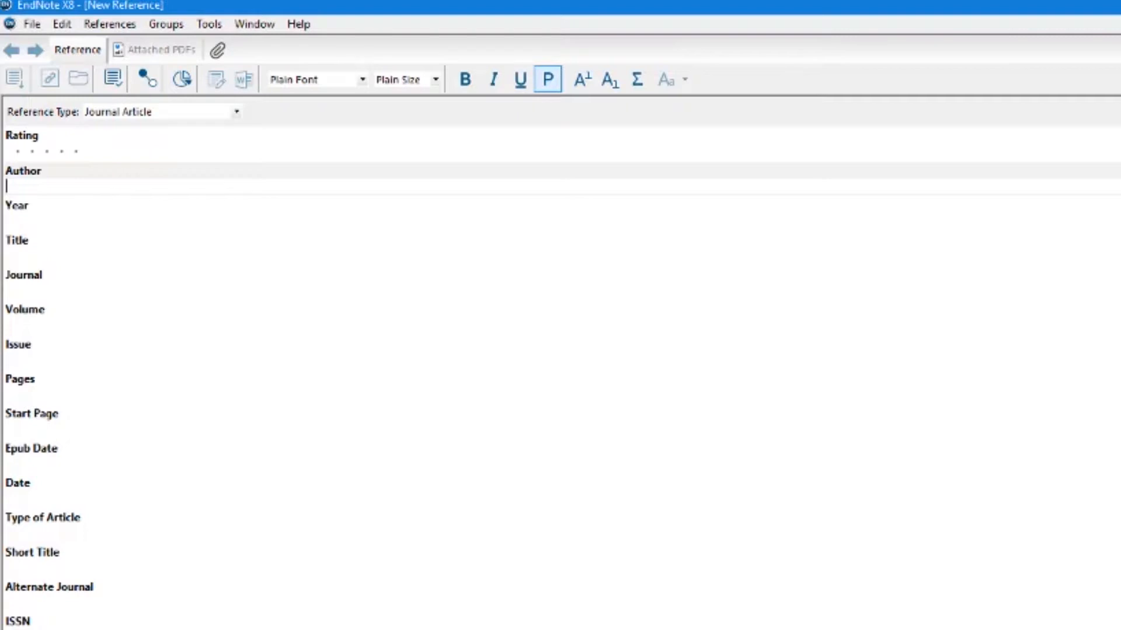
text(Bush, George)
click(45, 221)
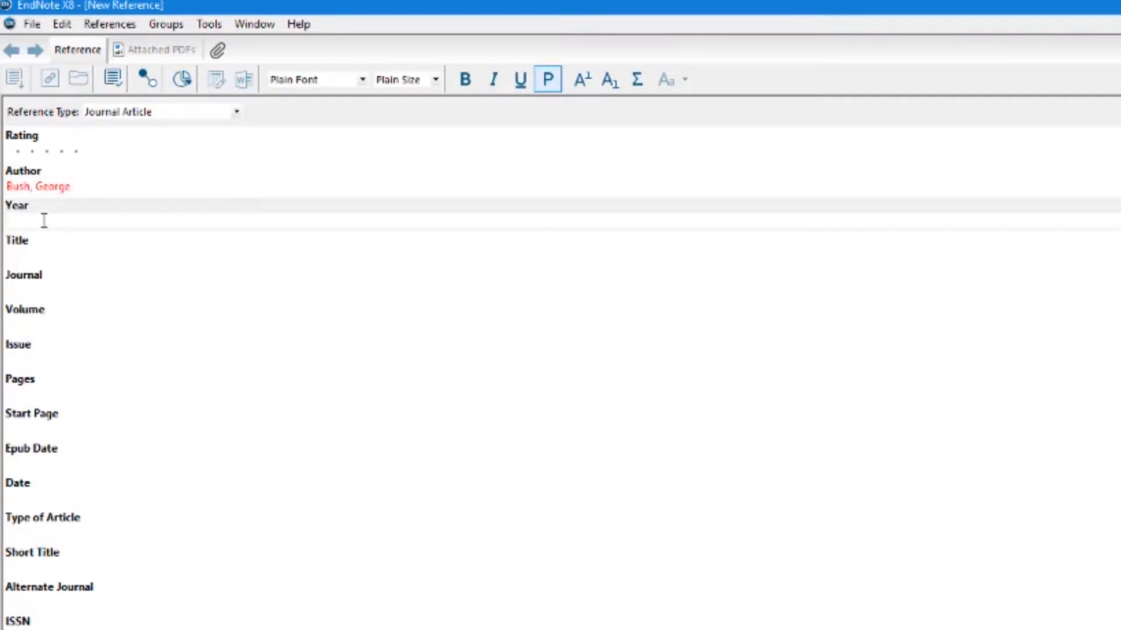
text(2013)
click(36, 258)
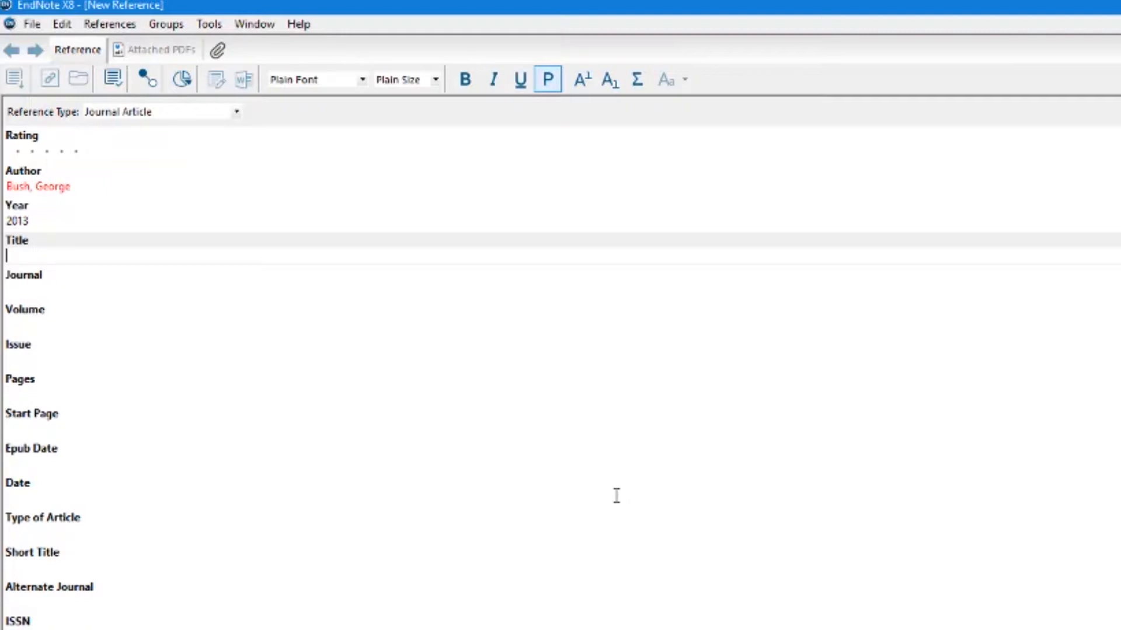
- Enter the title, correcting typos and replacing History, to read 'Democracy and Government Quarters'
text(History )
text(o)
key(BackSpace)
key(BackSpace)
key(BackSpace)
key(BackSpace)
key(BackSpace)
key(BackSpace)
key(BackSpace)
text(istory and Government )
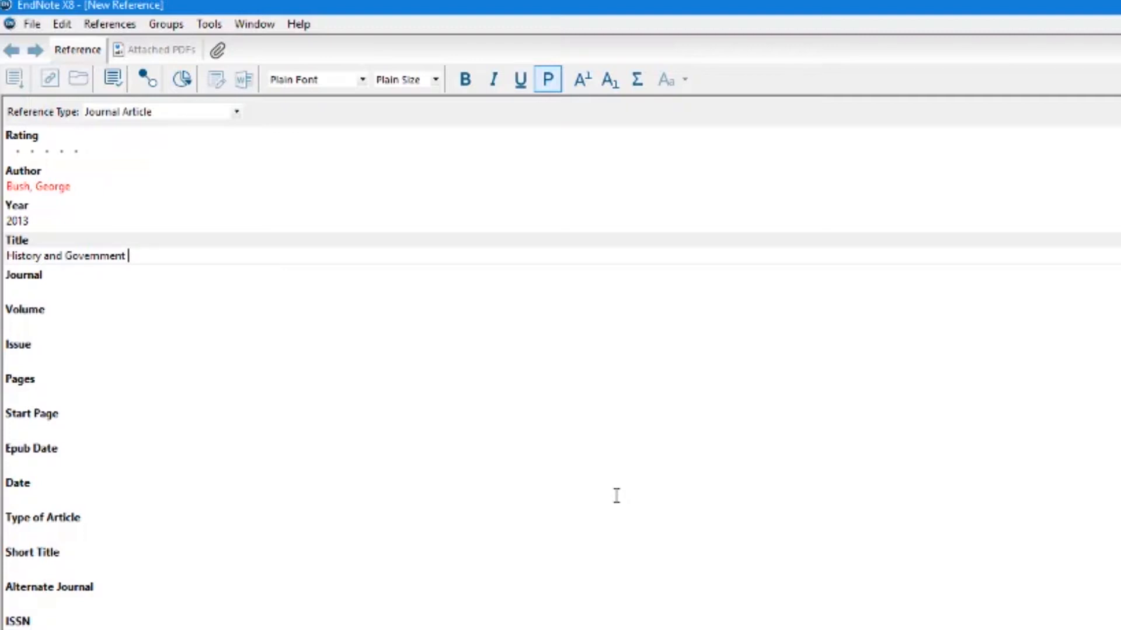
text(quer)
key(BackSpace)
key(BackSpace)
key(BackSpace)
key(BackSpace)
text(Quarters)
click(17, 292)
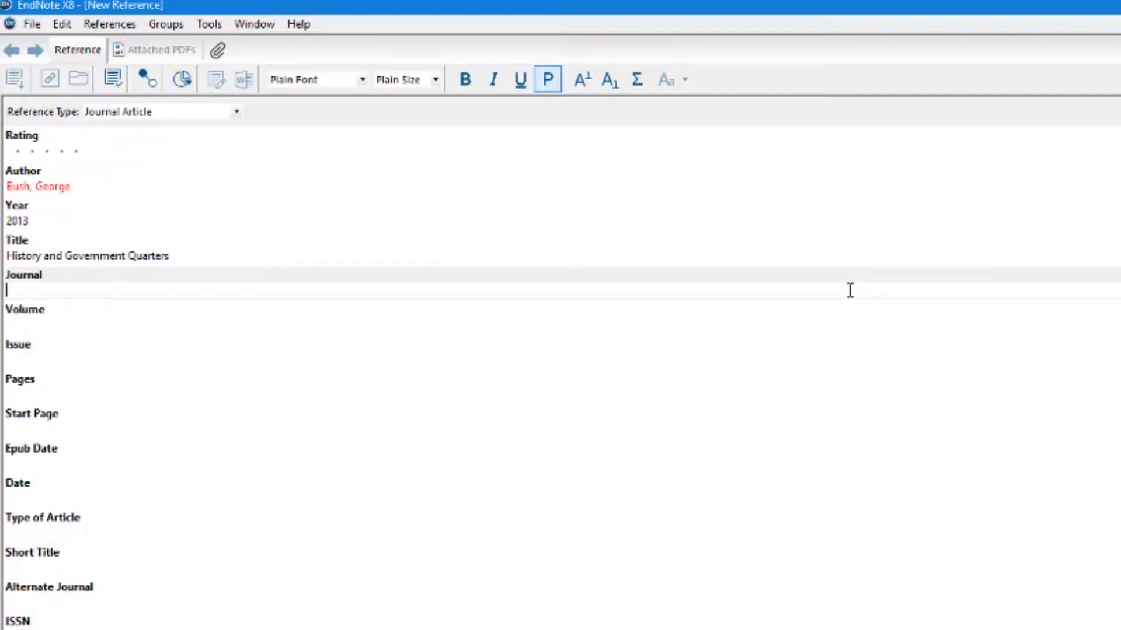
click(45, 256)
key(BackSpace)
key(BackSpace)
key(BackSpace)
key(BackSpace)
key(BackSpace)
key(BackSpace)
key(BackSpace)
text(Democracy)
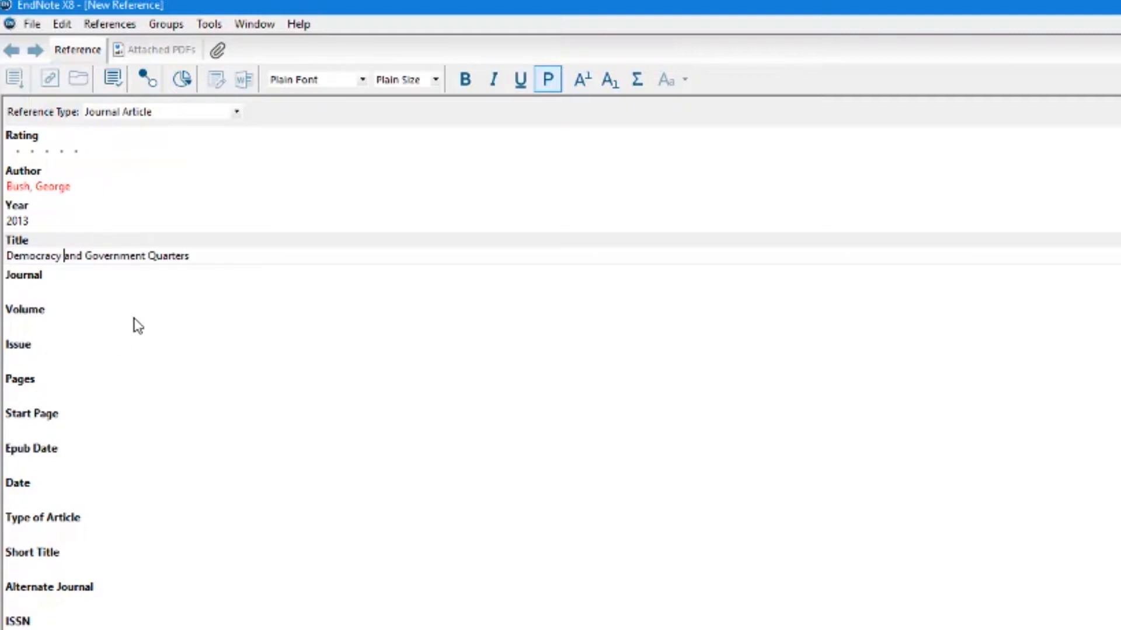
- Enter 'American Journal of History' as the Journal name
click(20, 291)
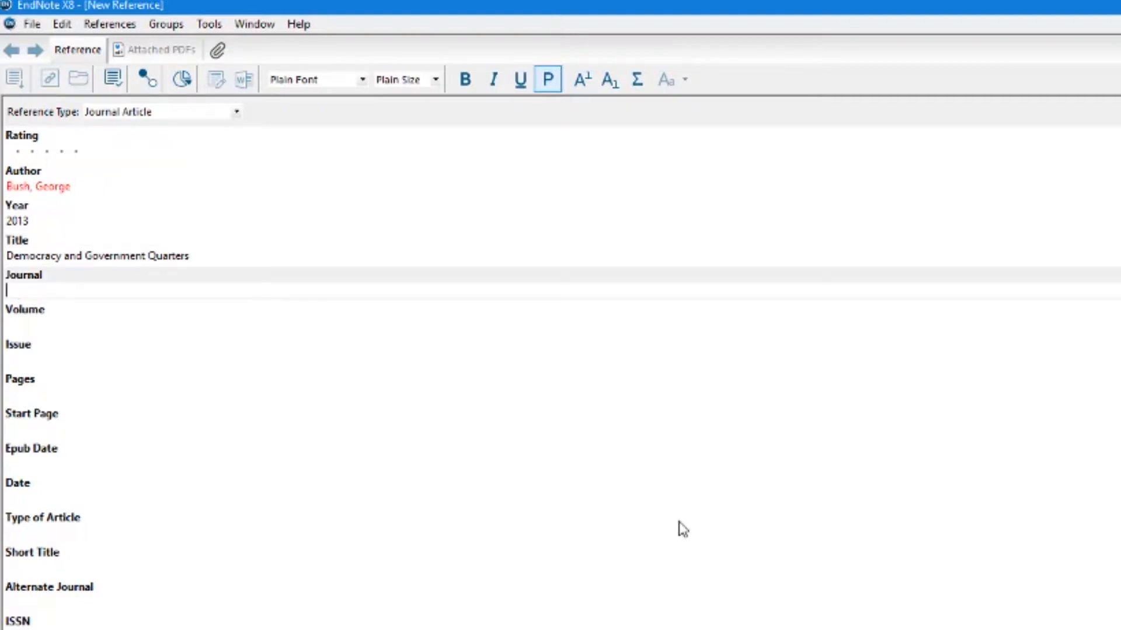
text(Hisoty)
key(BackSpace)
key(BackSpace)
key(BackSpace)
key(BackSpace)
key(BackSpace)
key(BackSpace)
text(American JOurn)
key(BackSpace)
key(BackSpace)
key(BackSpace)
key(BackSpace)
text(ournal of History)
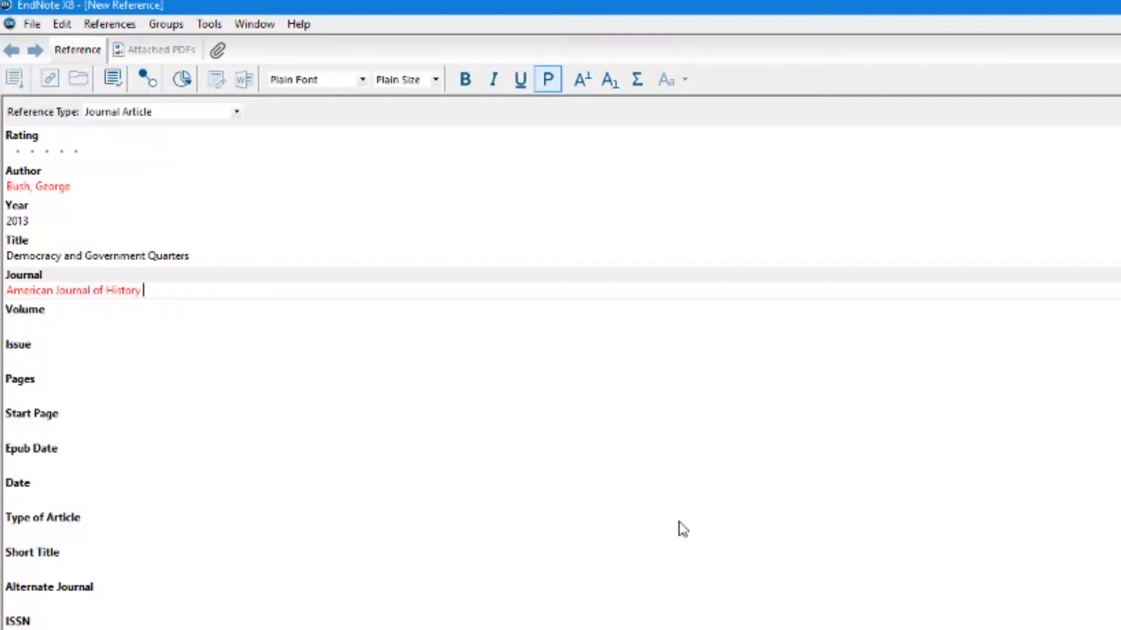
- Fill in Volume 55, Issue 6 and Pages 22-28
click(59, 325)
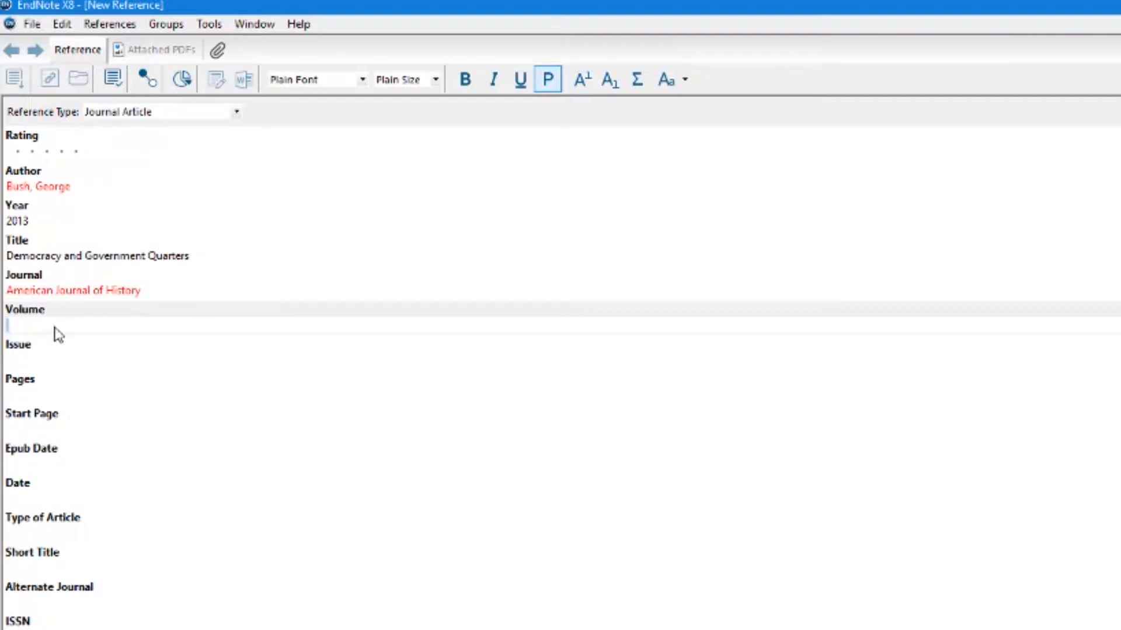
text(55)
click(21, 361)
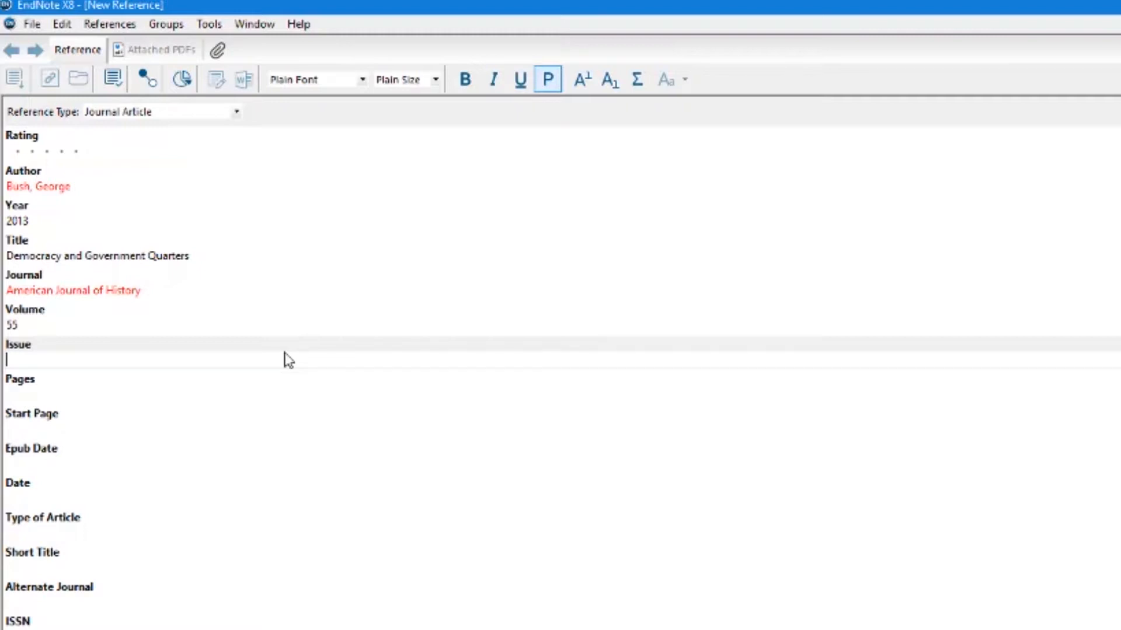
text(6)
click(55, 397)
text(22-)
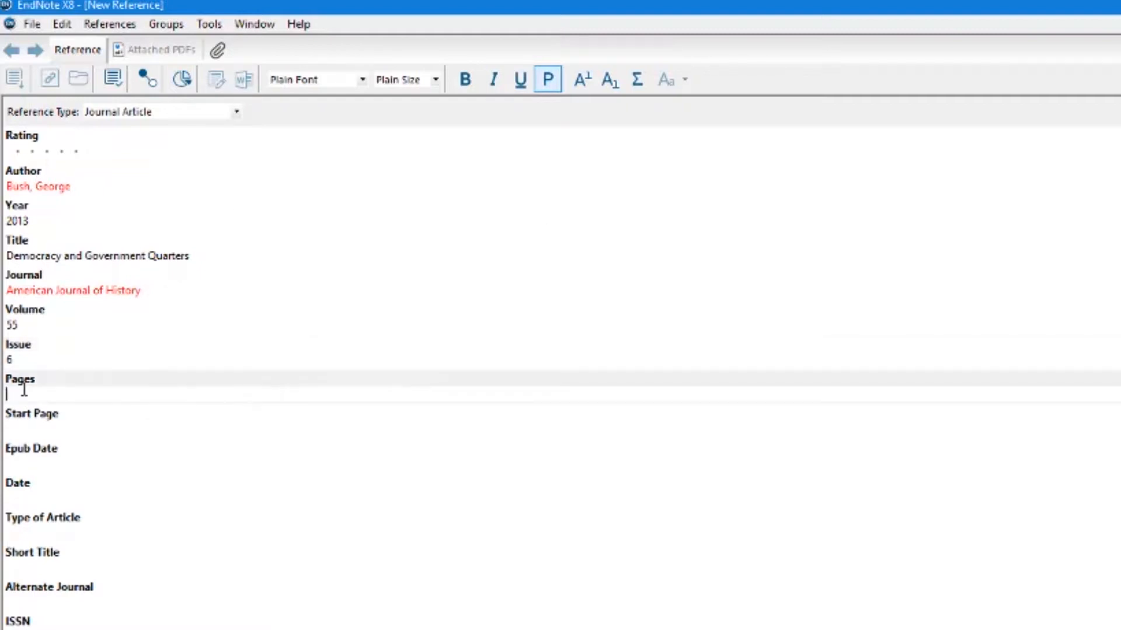
text(28)
- Close the journal article reference and confirm saving its changes
click(27, 27)
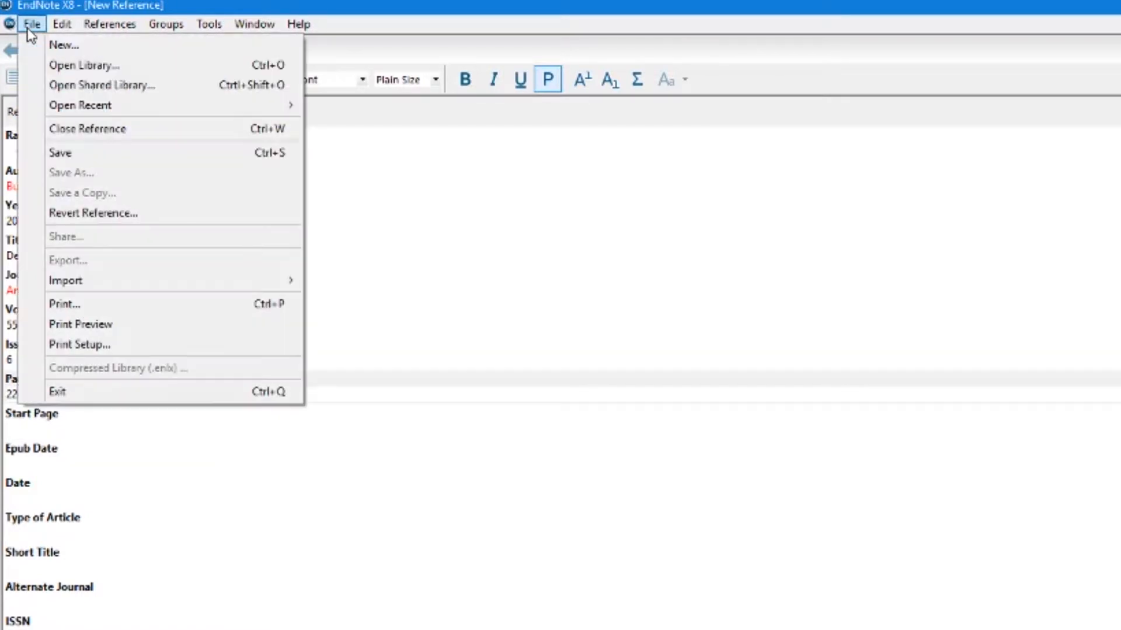
click(46, 129)
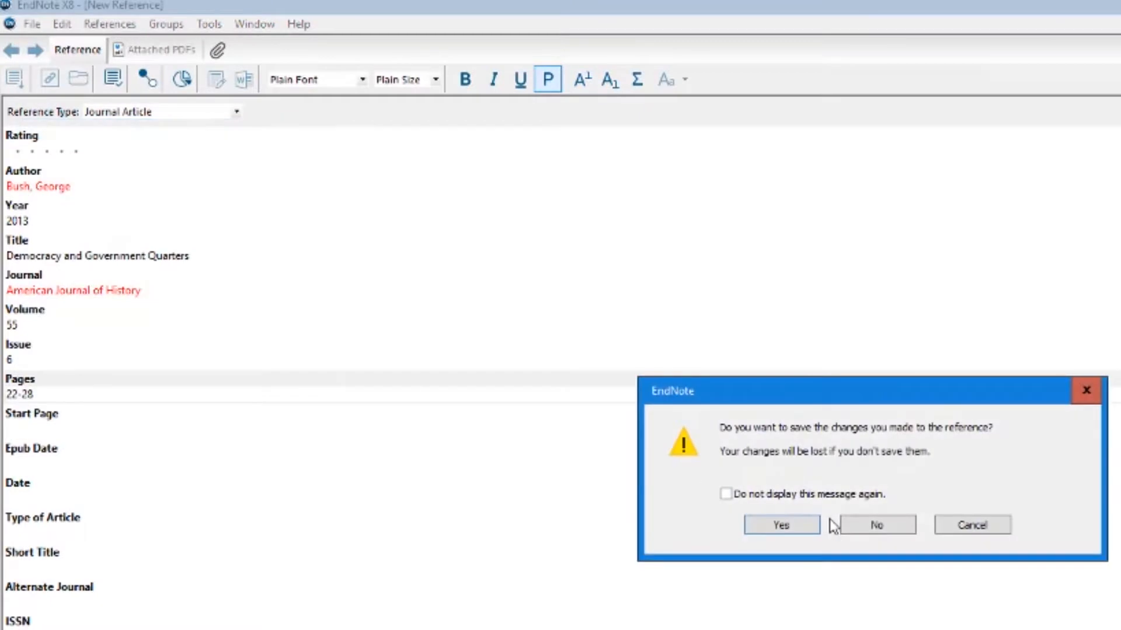
click(775, 527)
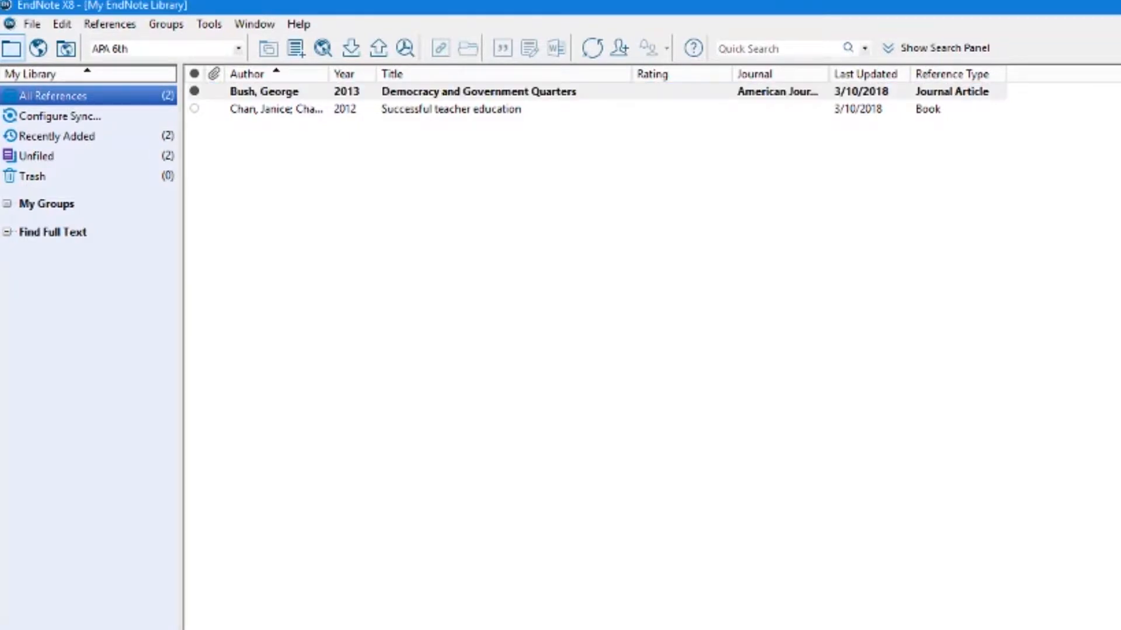
click(418, 95)
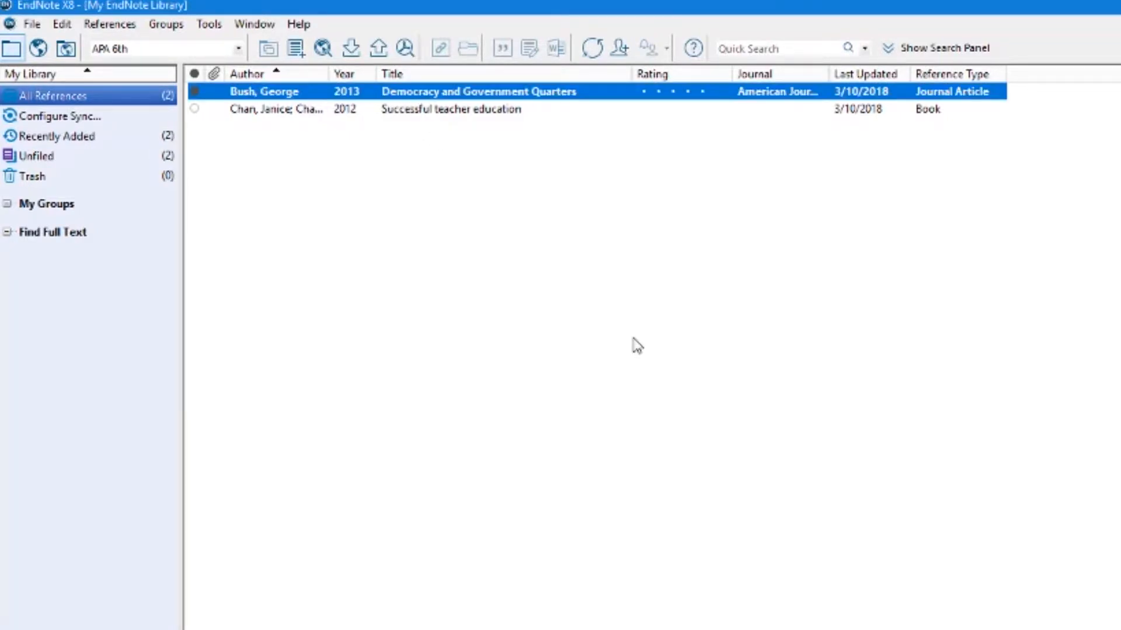
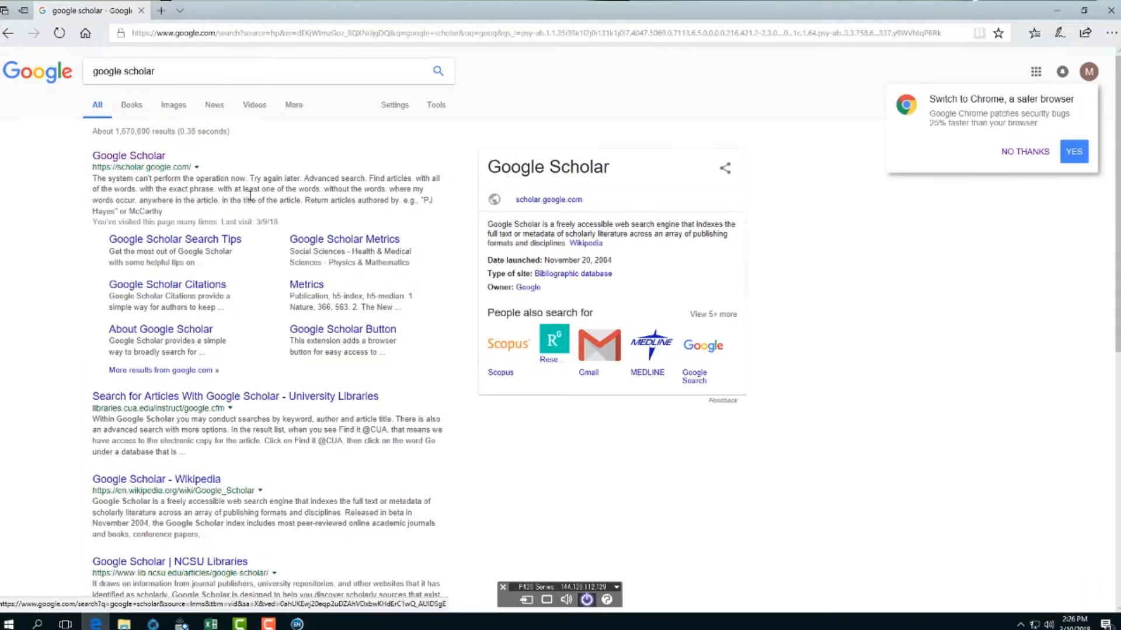
- Go to the Google Scholar home page from its search result and open Scholar's side menu
click(159, 157)
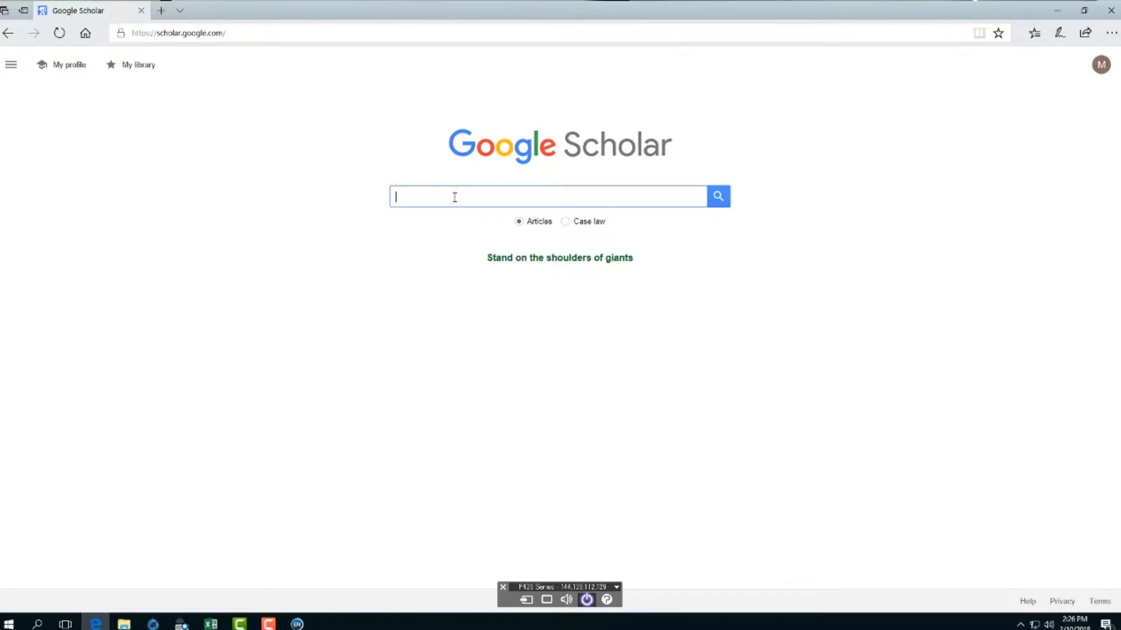
click(11, 66)
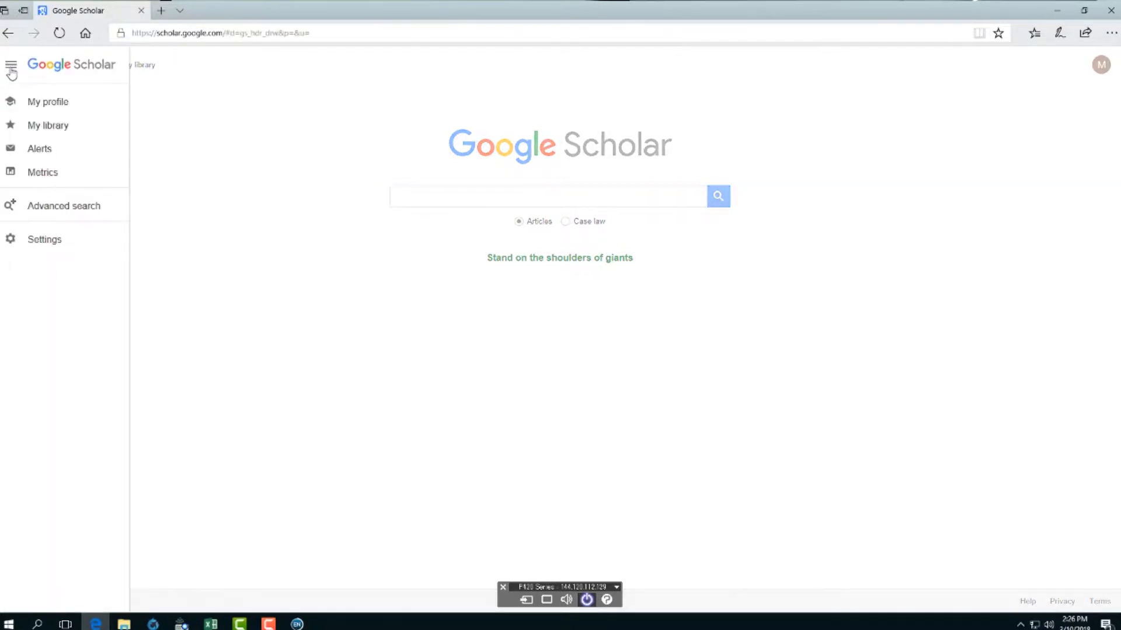
- Open Scholar settings and review the citation manager choices without changing them
click(39, 241)
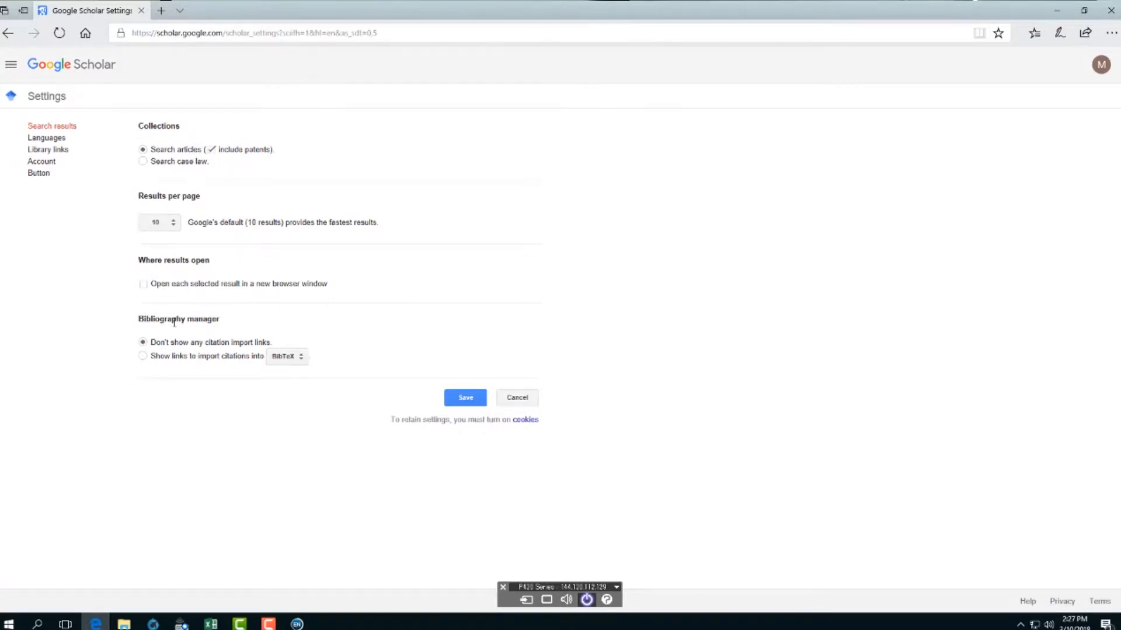
click(304, 362)
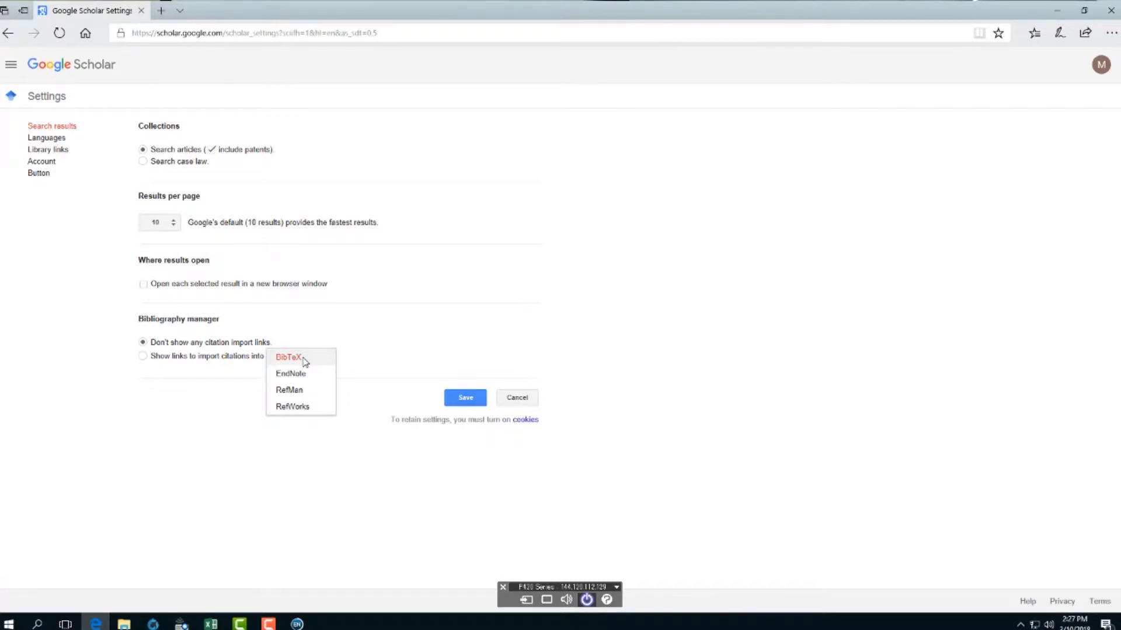
click(736, 277)
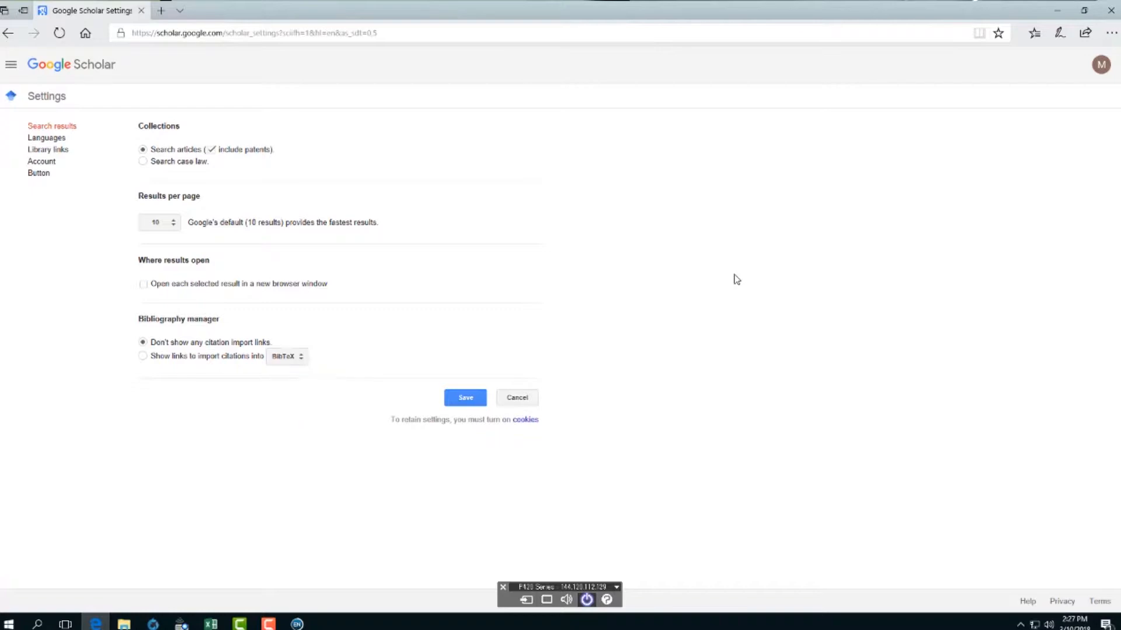
click(9, 33)
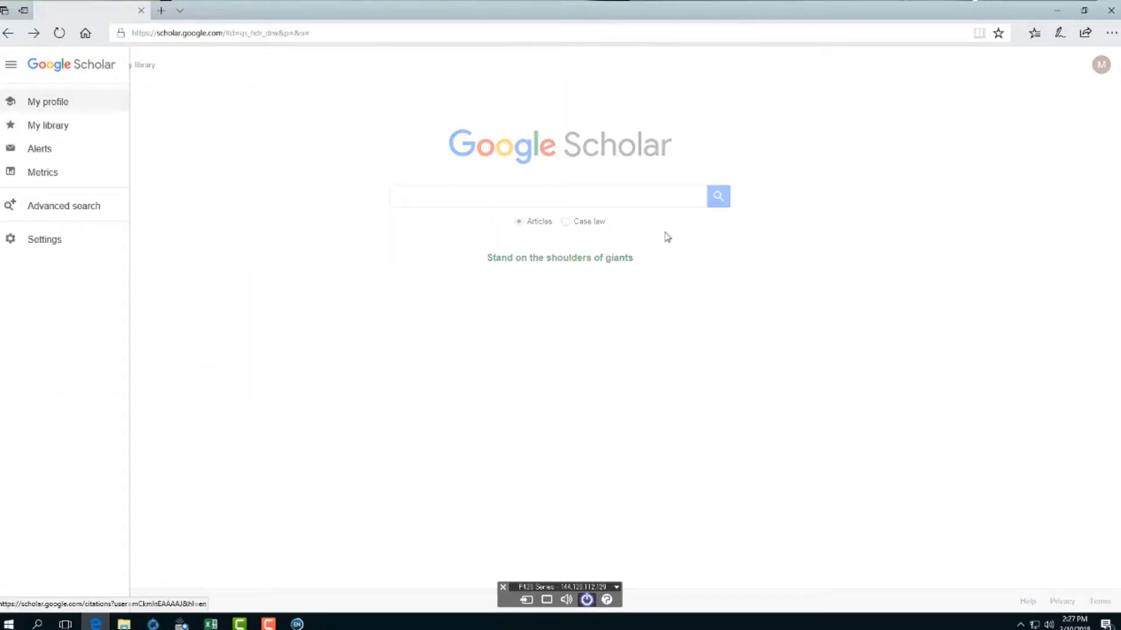
- Set Scholar's bibliography manager to EndNote and results per page to 20, then save
click(49, 245)
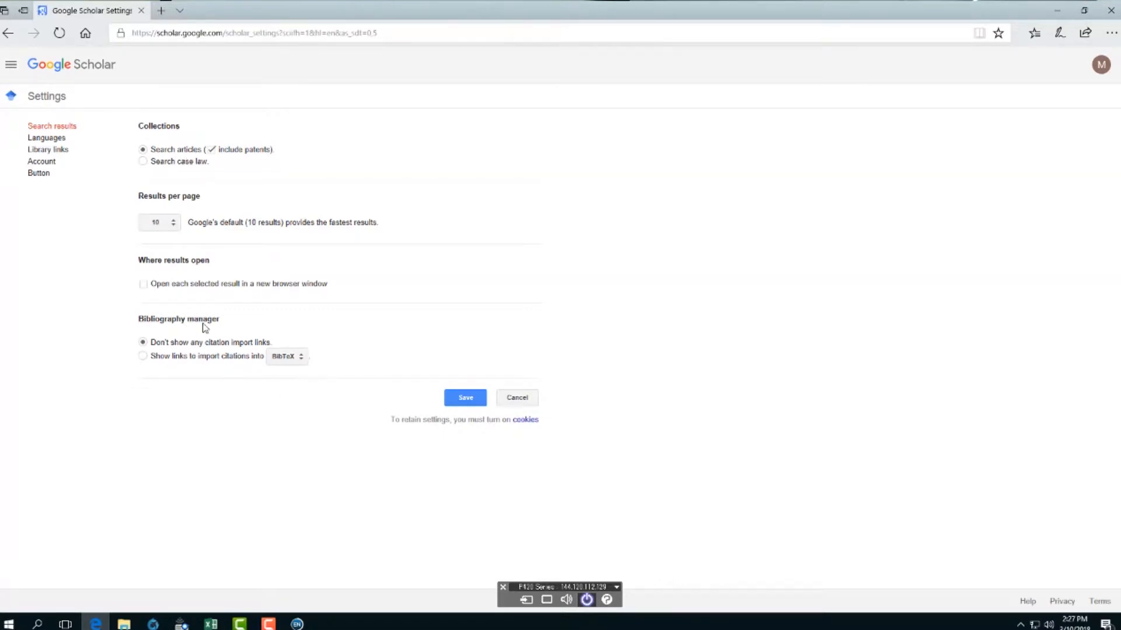
click(299, 357)
click(301, 375)
click(174, 223)
click(172, 240)
click(474, 401)
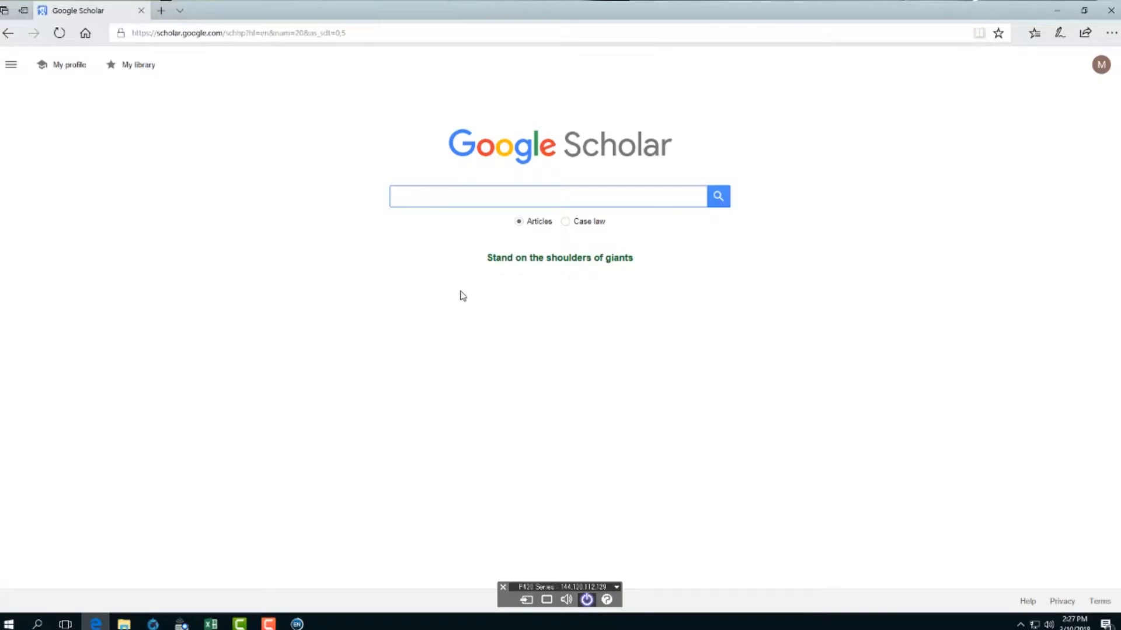
- Search Scholar for 'soda drinks AND obesity' and import the Ludwig 2001 Lancet citation into EndNote
click(497, 202)
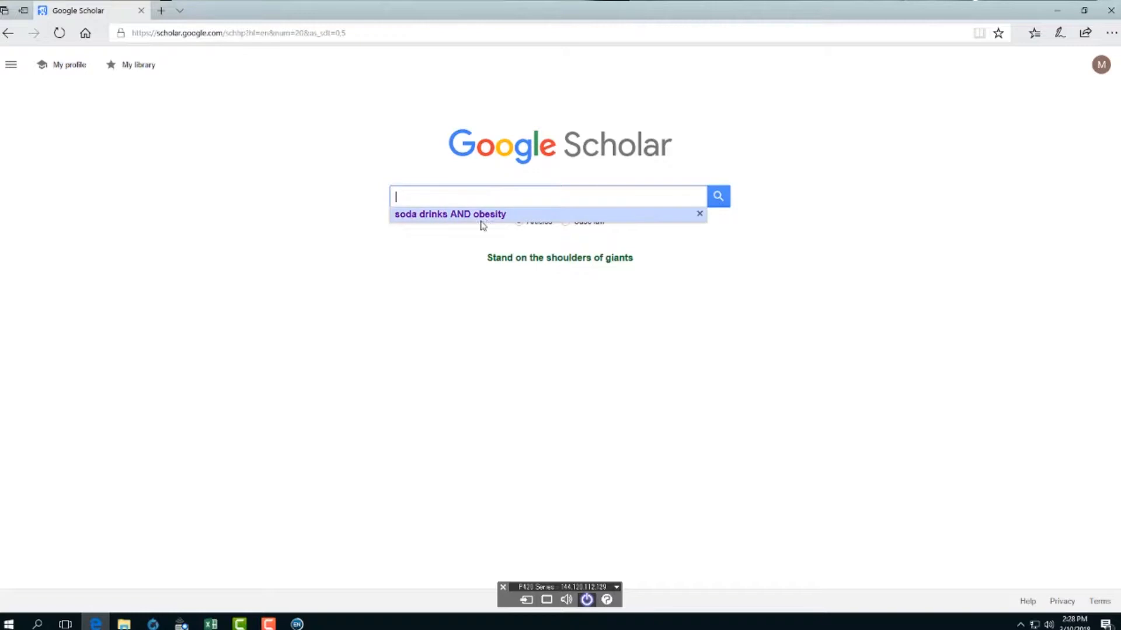
click(485, 216)
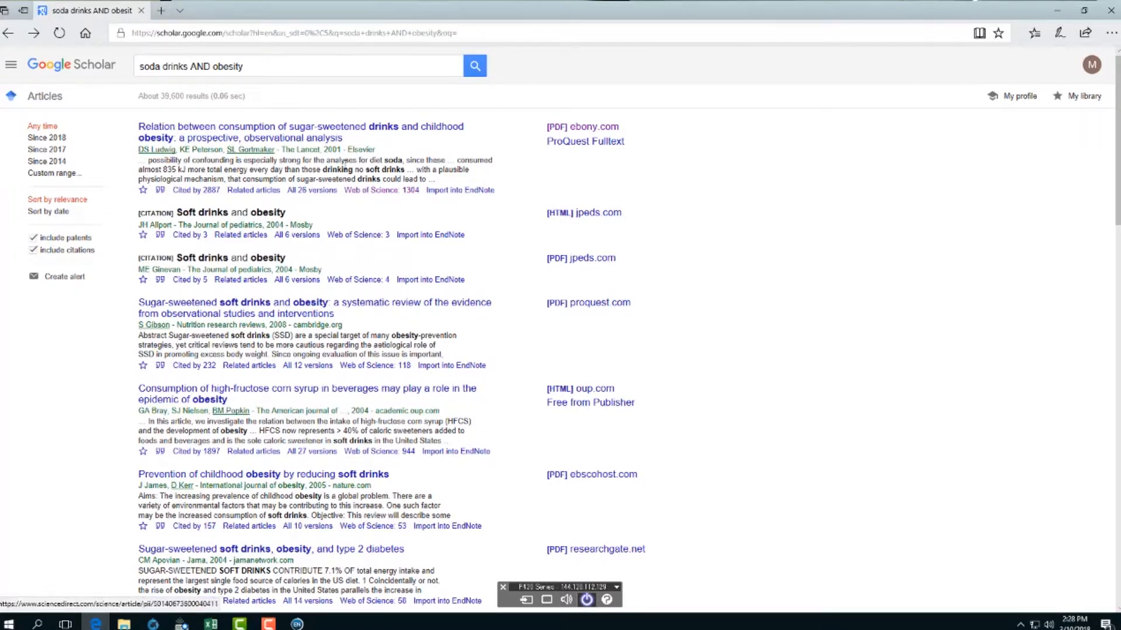
click(445, 191)
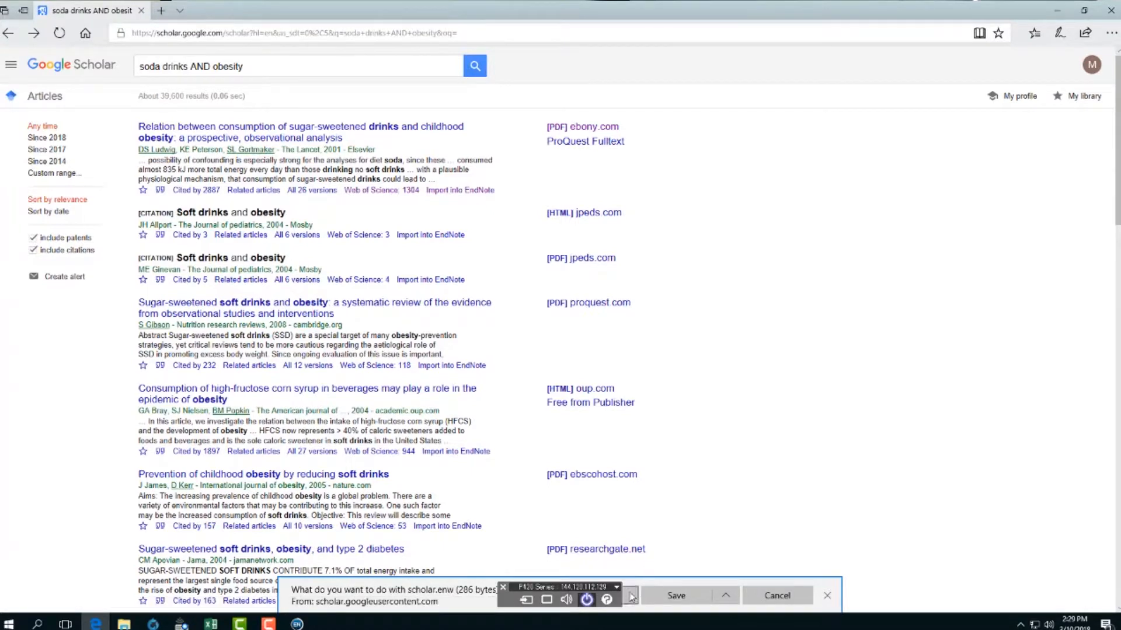
click(630, 597)
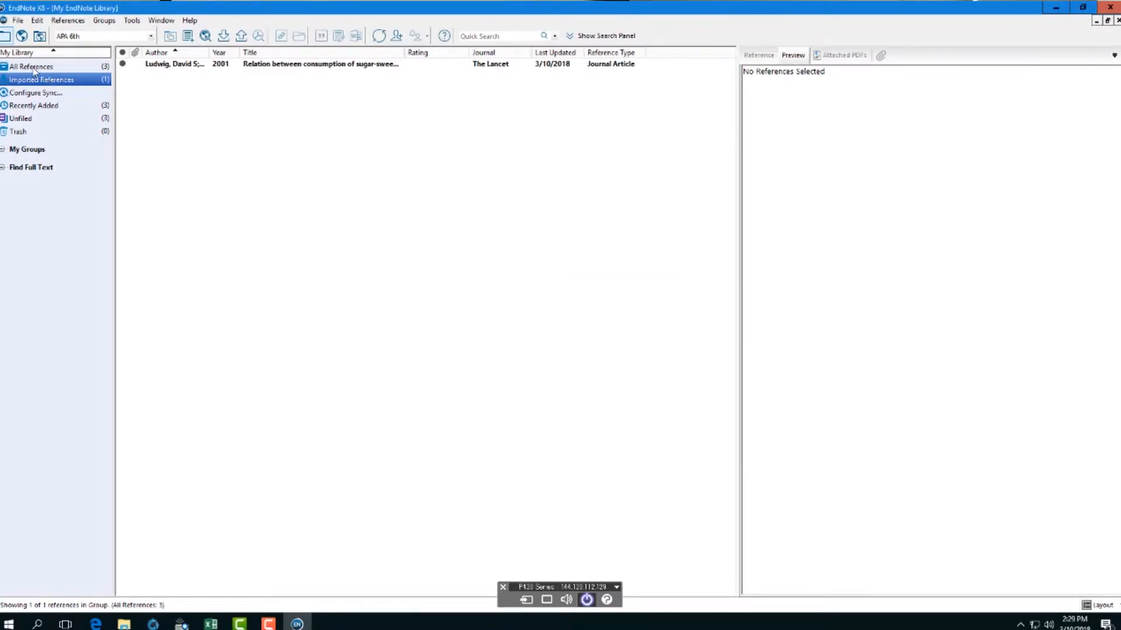
- Show all three references in the EndNote library, then switch back to the Scholar results
click(33, 70)
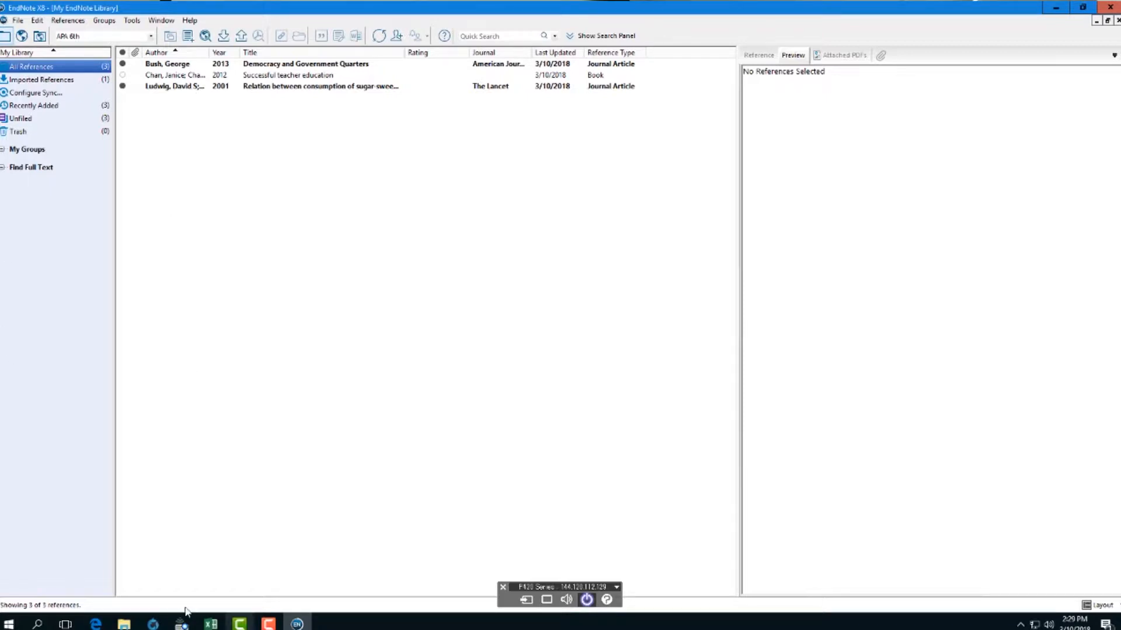
click(96, 624)
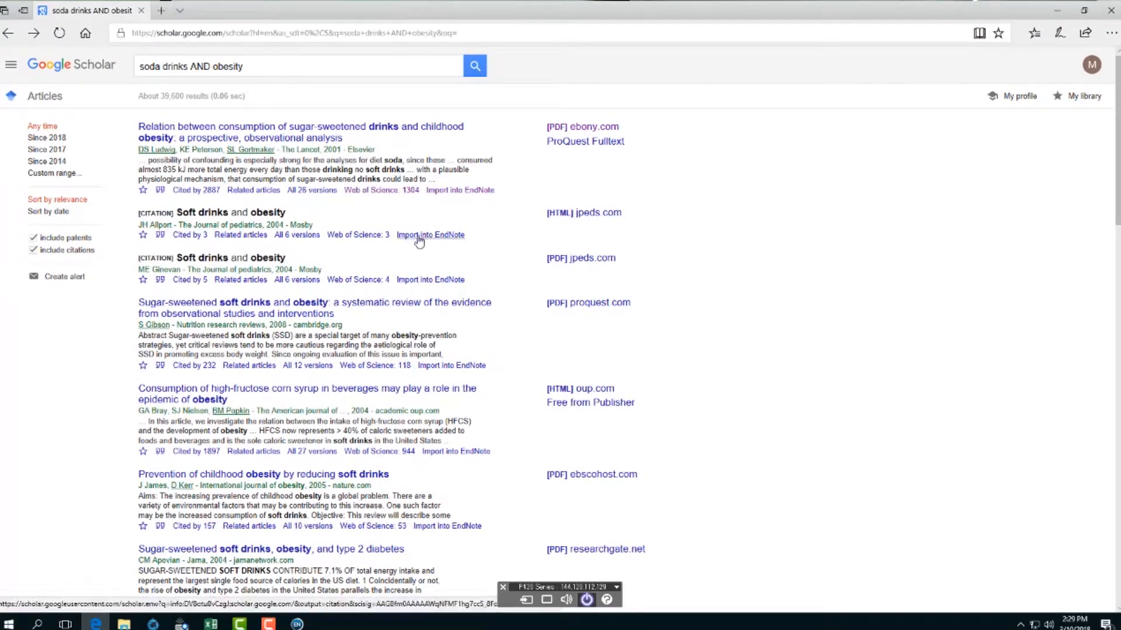
- Export the Gibson 2008 sugar-sweetened soft drinks review citation as an EndNote file
click(434, 366)
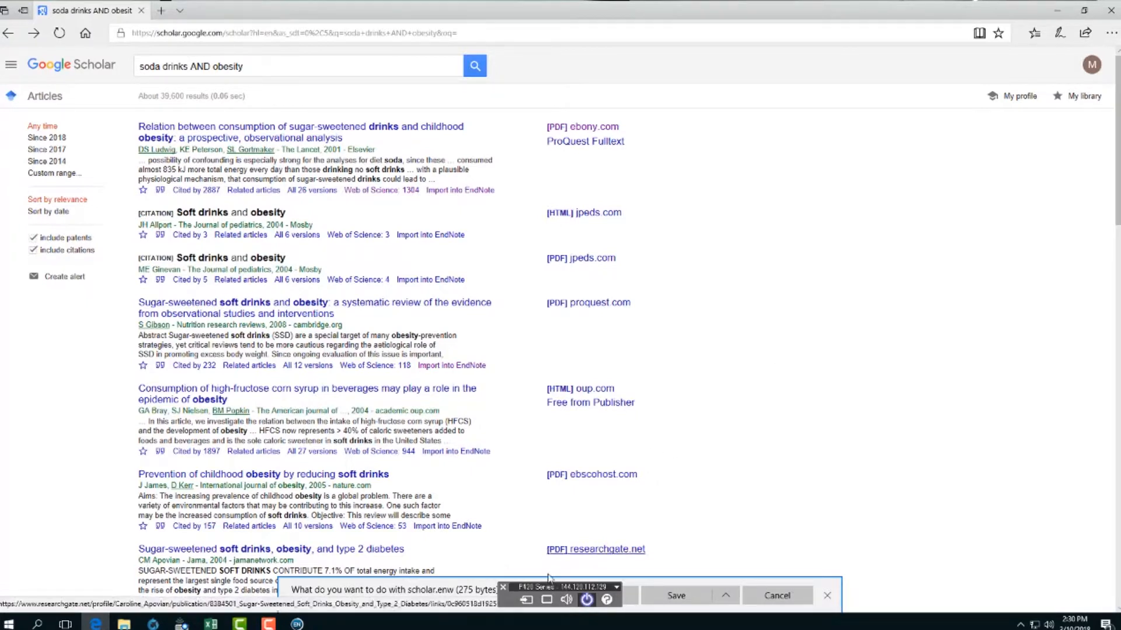
- Import the Gibson citation into EndNote, view all four references, and open a new browser tab
click(631, 595)
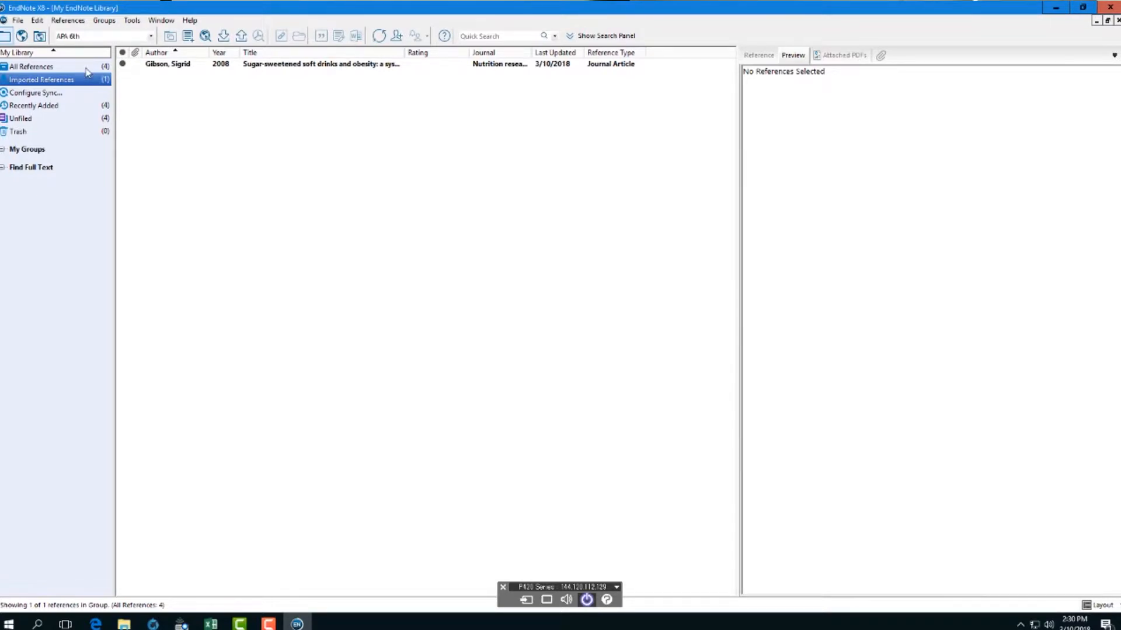
click(87, 69)
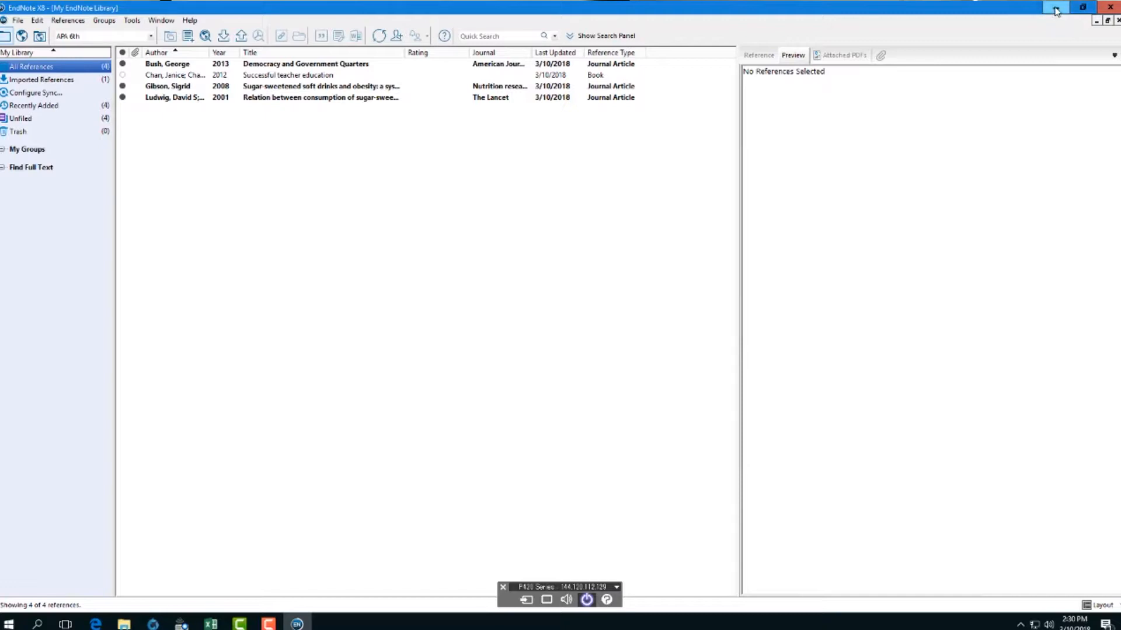
click(95, 624)
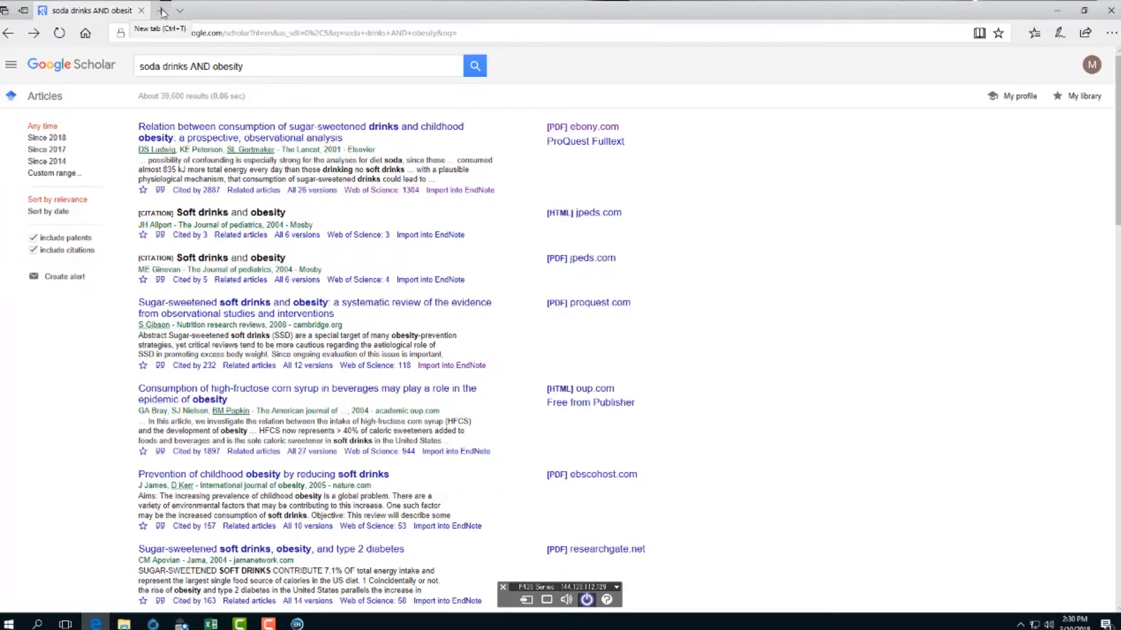
click(162, 11)
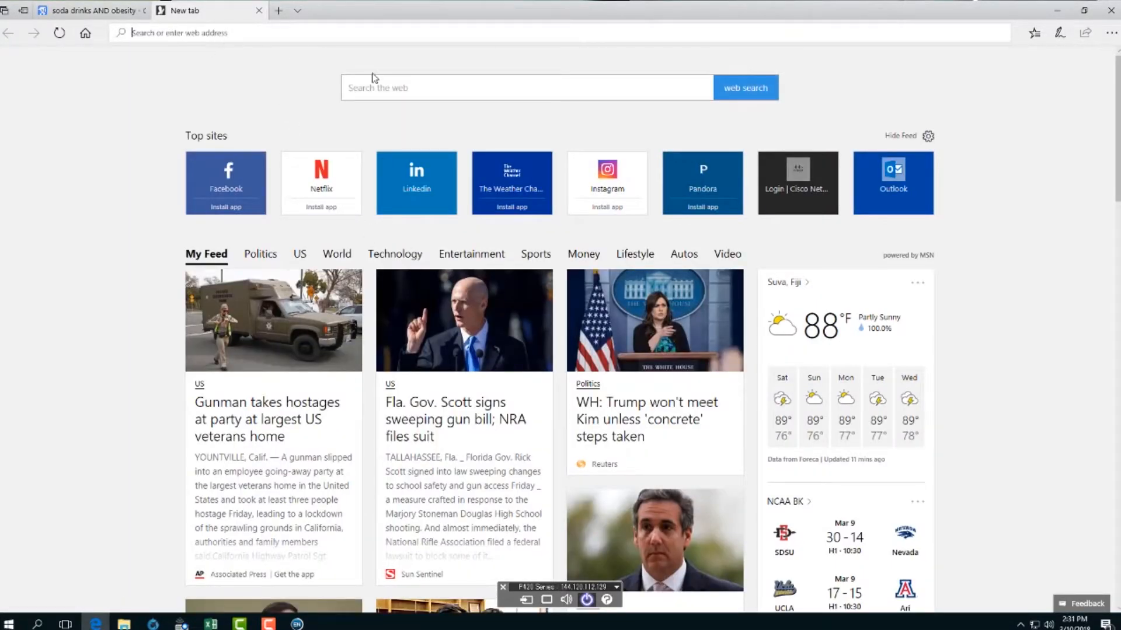
- Search the web for 'usp fiji' and open the University of the South Pacific website
click(392, 80)
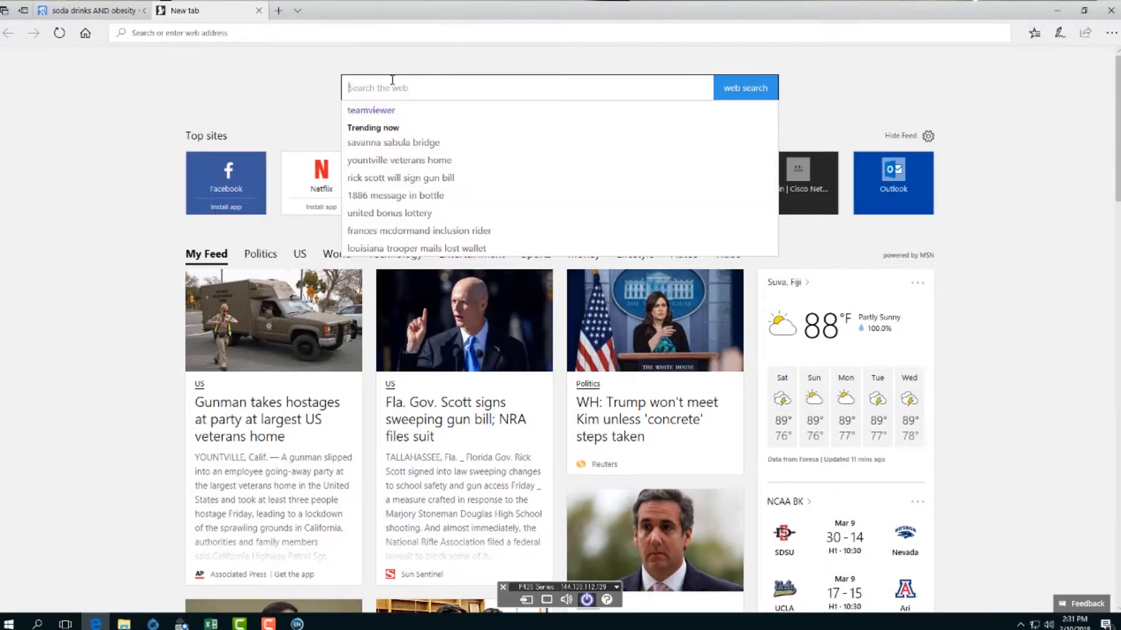
text(uspp)
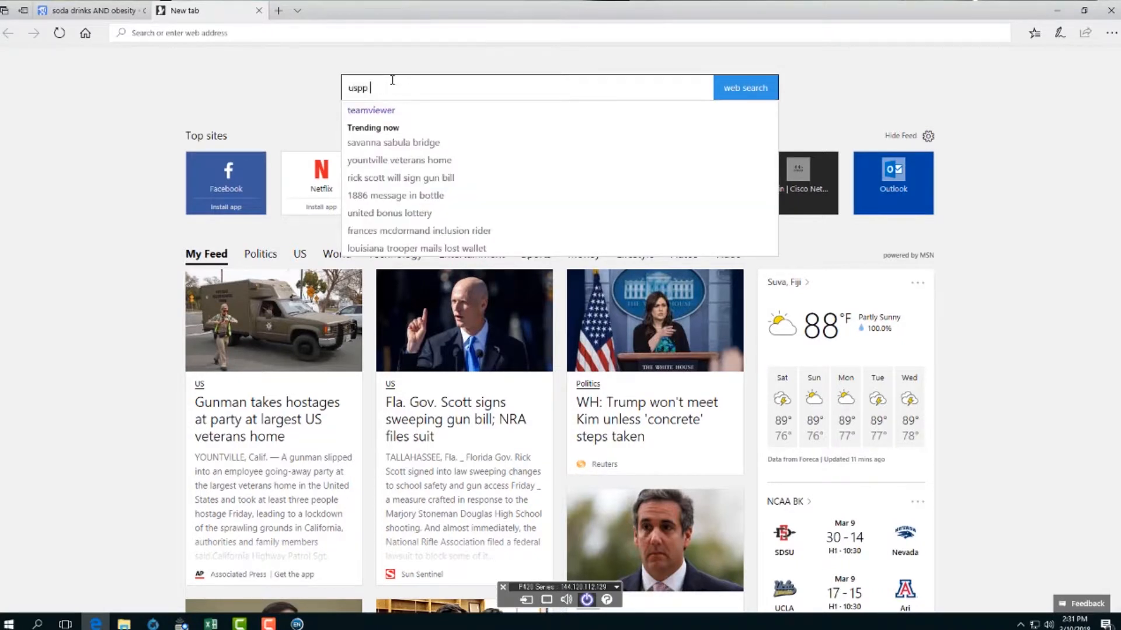
key(BackSpace)
text(fiji)
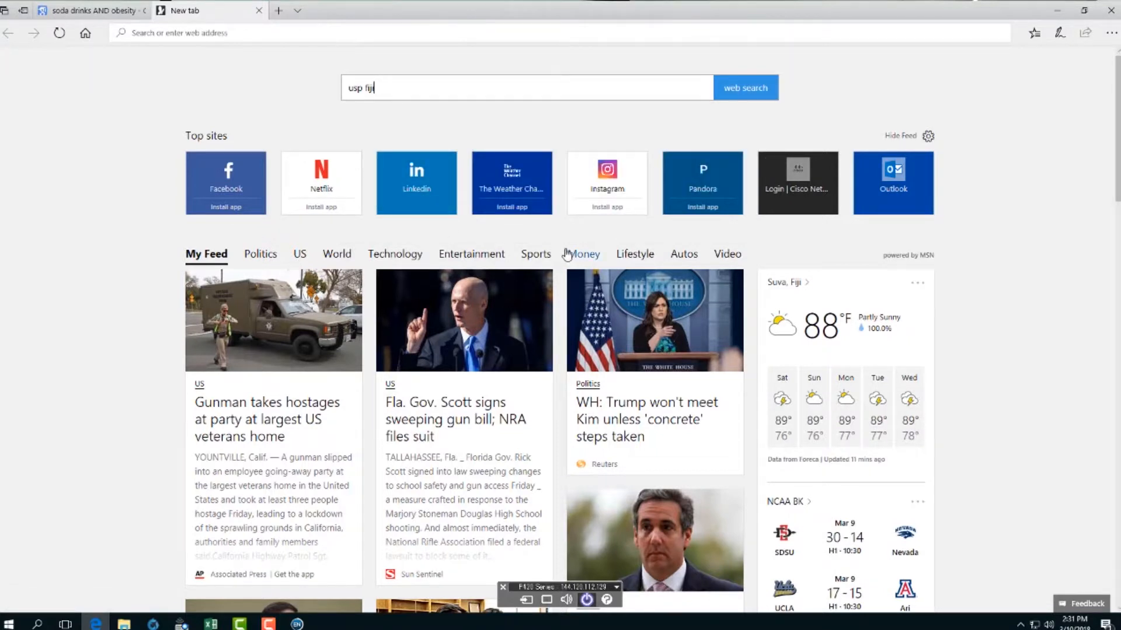
key(Return)
click(273, 159)
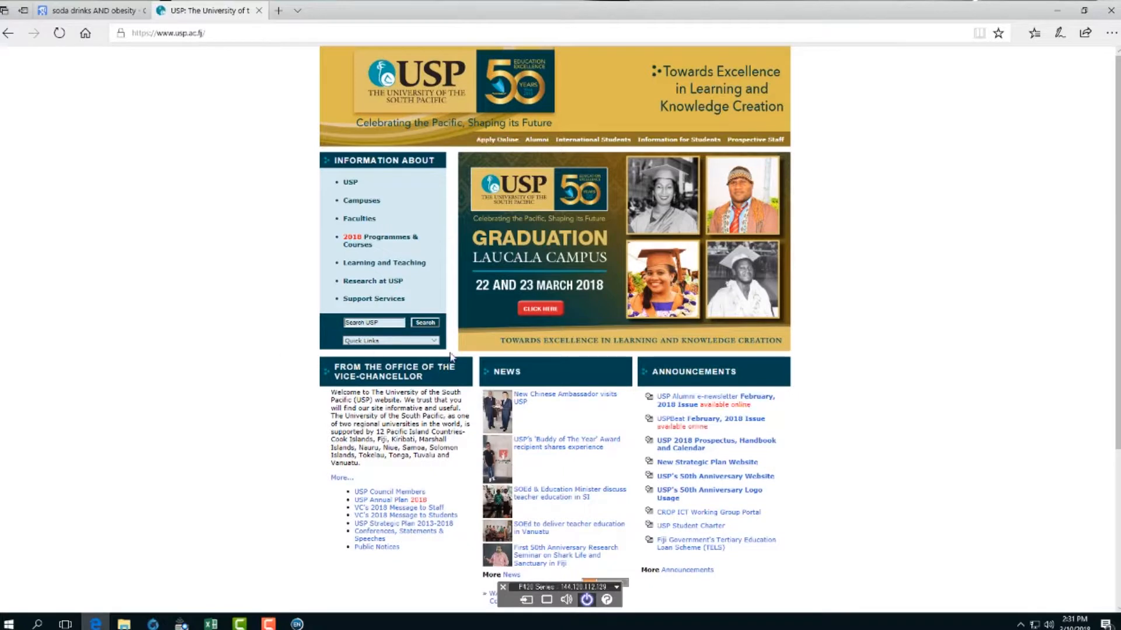
- Go from Quick Links to the USP Library's Databases list and open ProQuest (all databases)
click(435, 341)
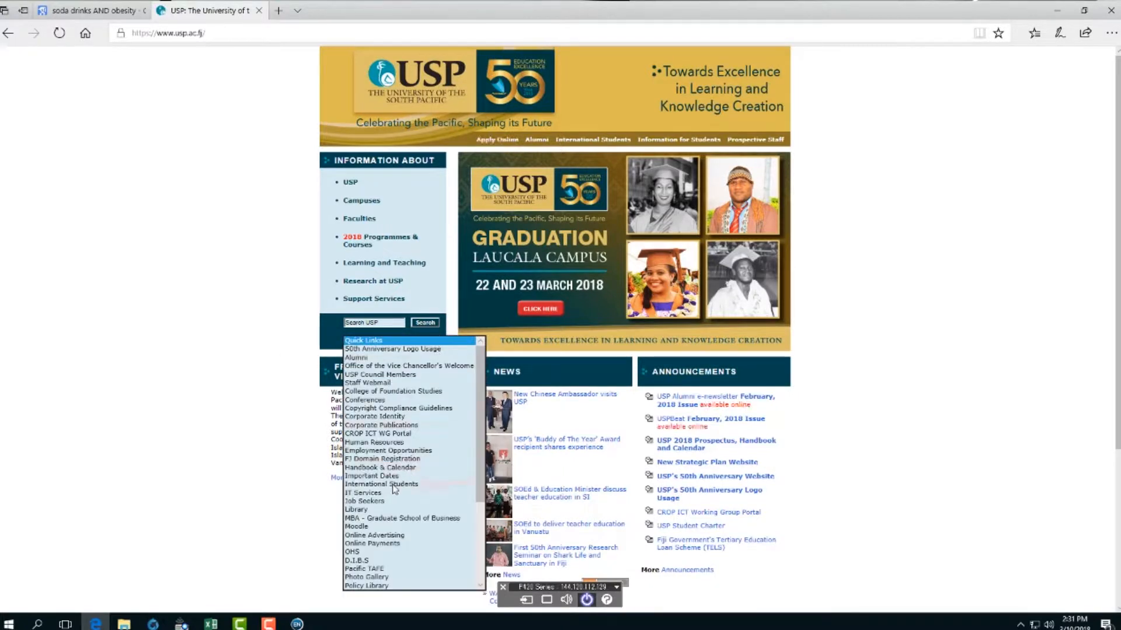
click(384, 511)
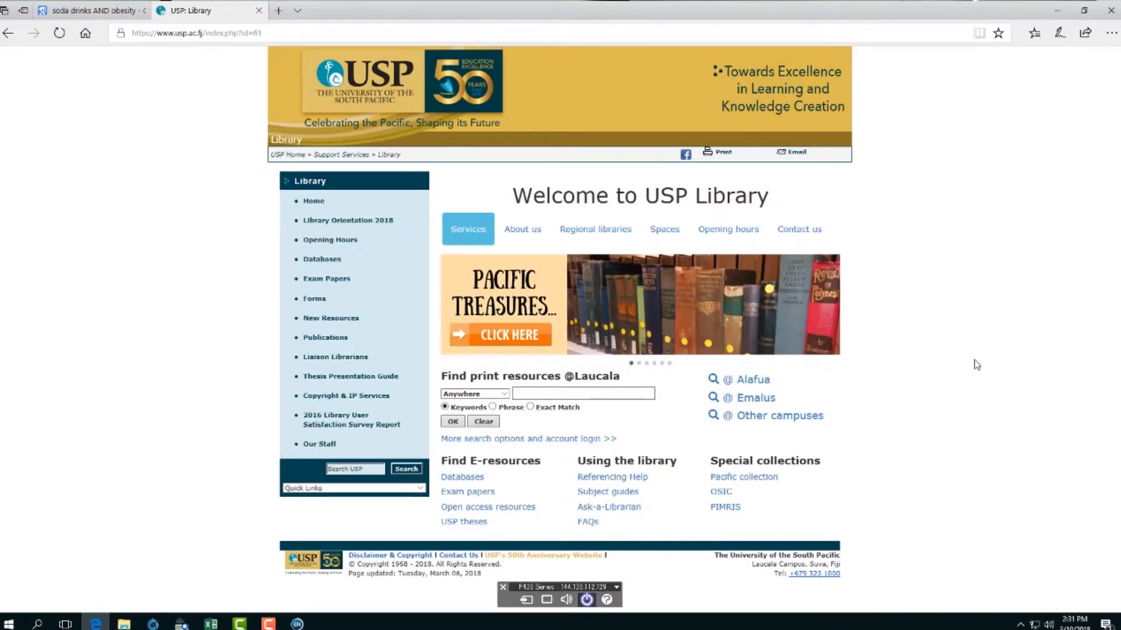
click(467, 479)
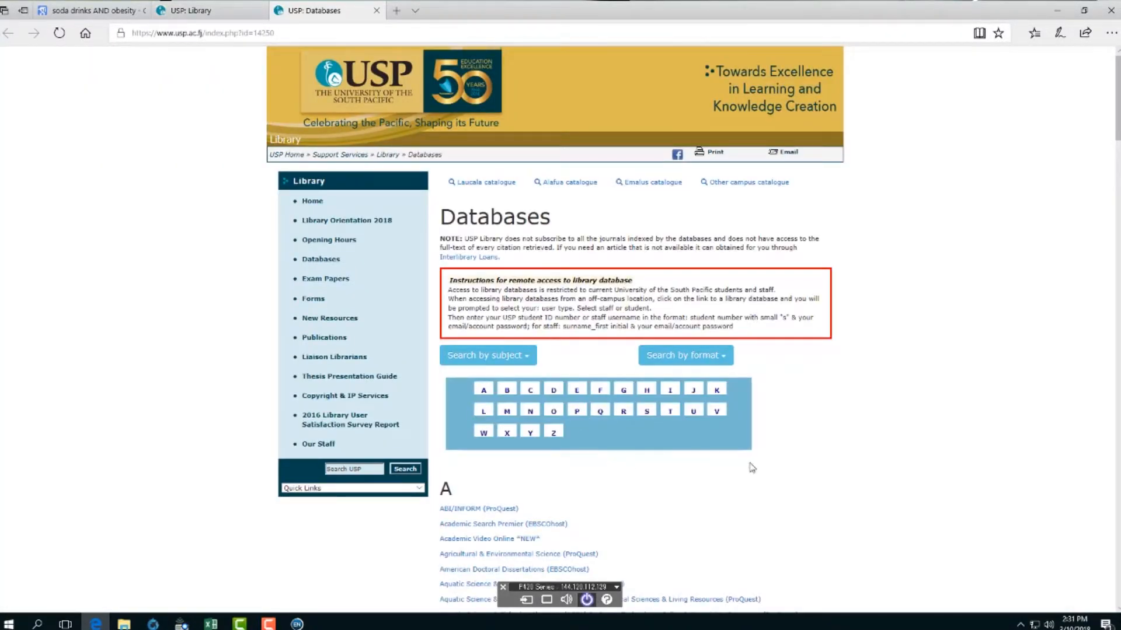
scroll(752, 468, down, 10)
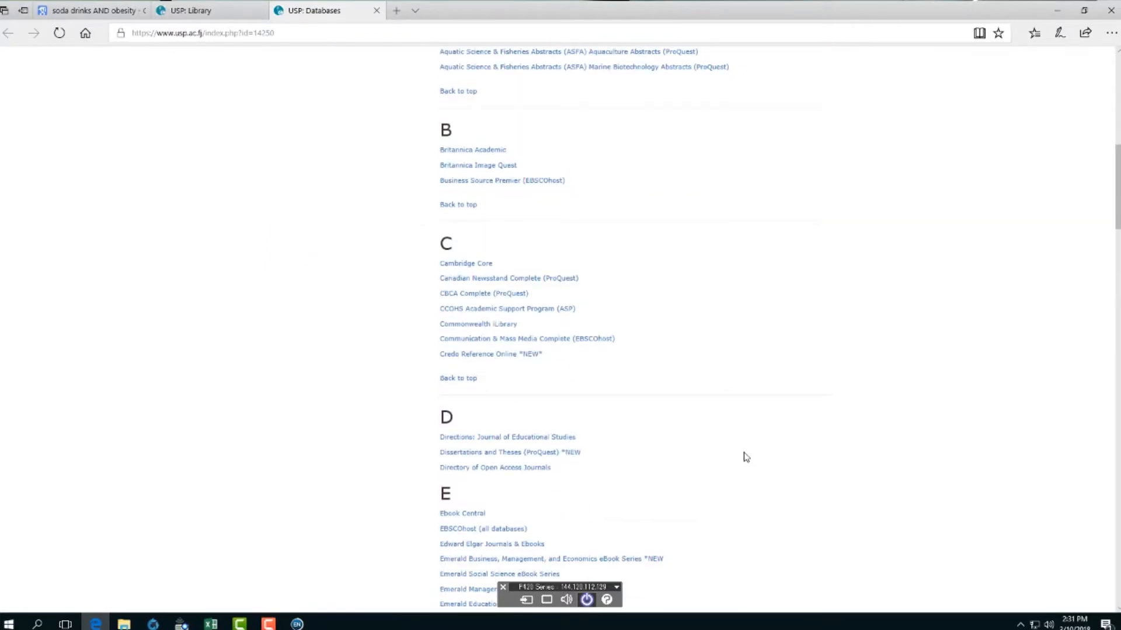
scroll(745, 457, up, 10)
scroll(738, 457, down, 15)
scroll(738, 457, down, 20)
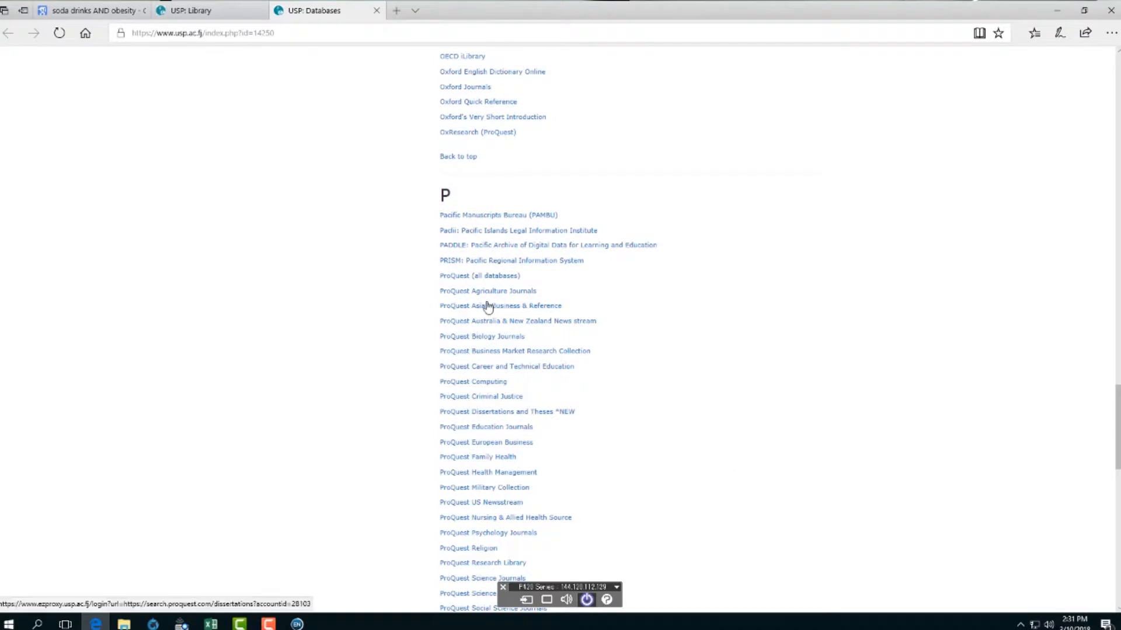
click(465, 278)
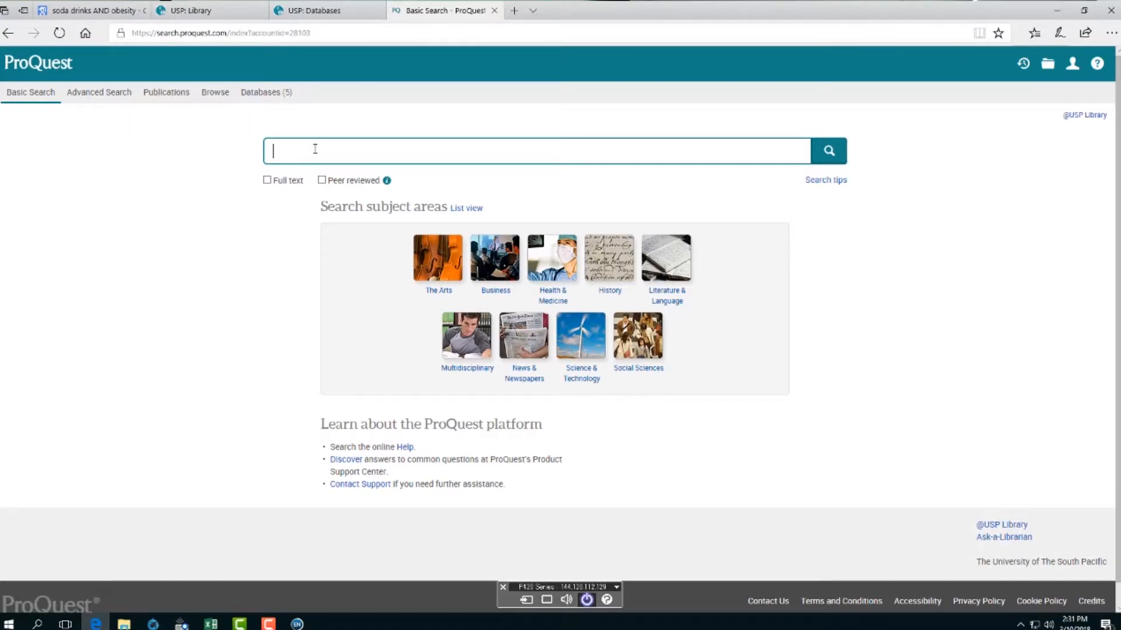
- Search ProQuest for "soda drinks" AND diabetes, with soda drinks as an exact phrase
text(soda drin)
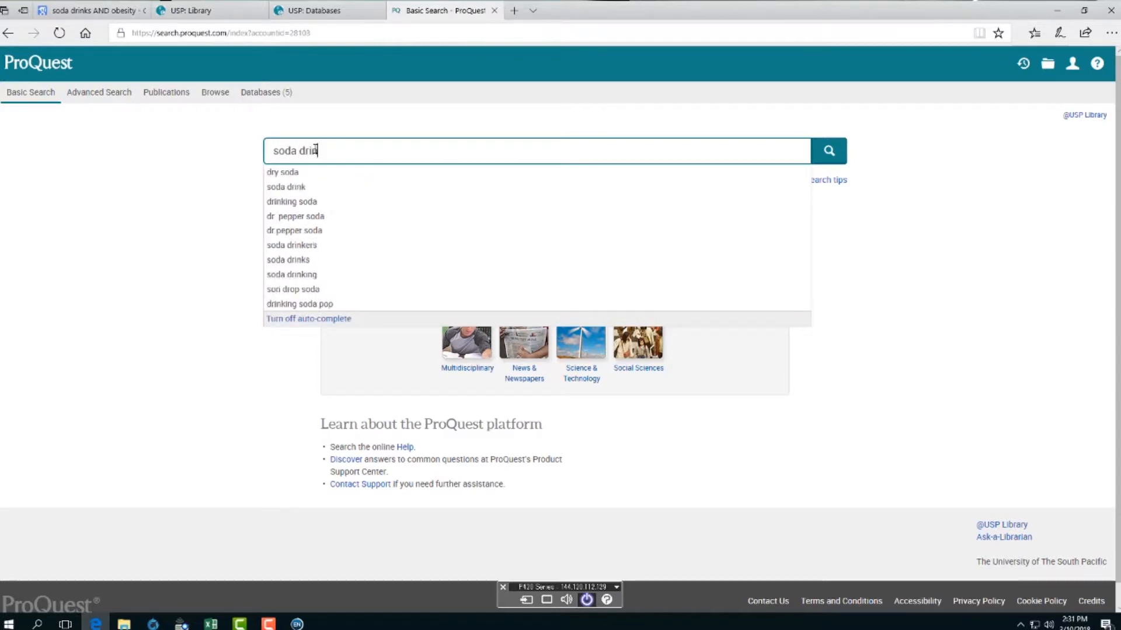
text(ks AND )
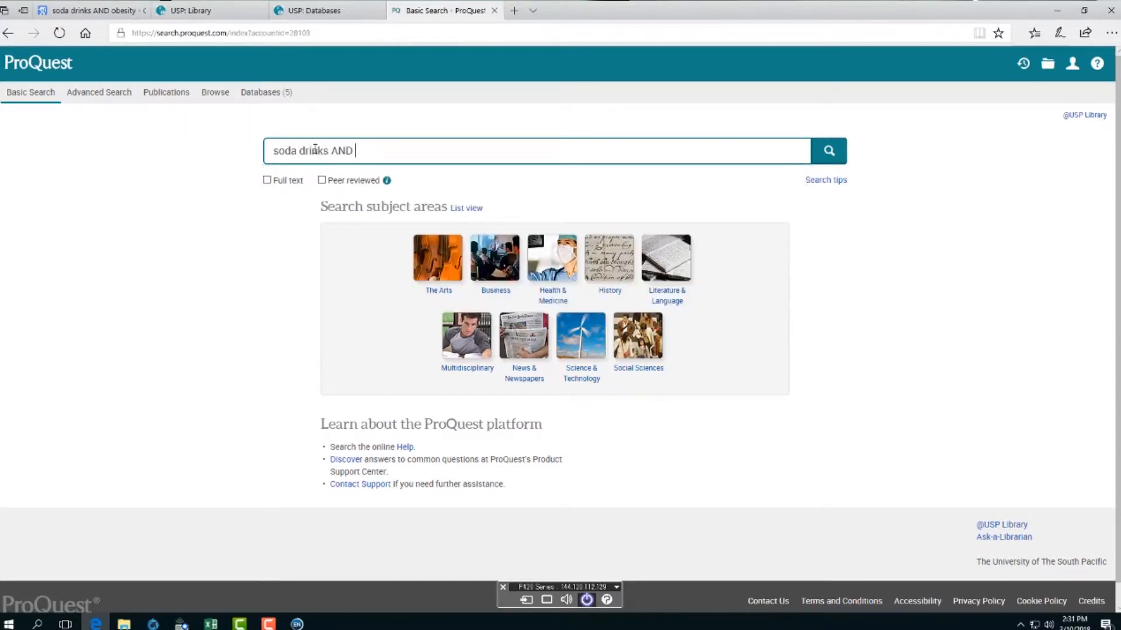
text(diabetes)
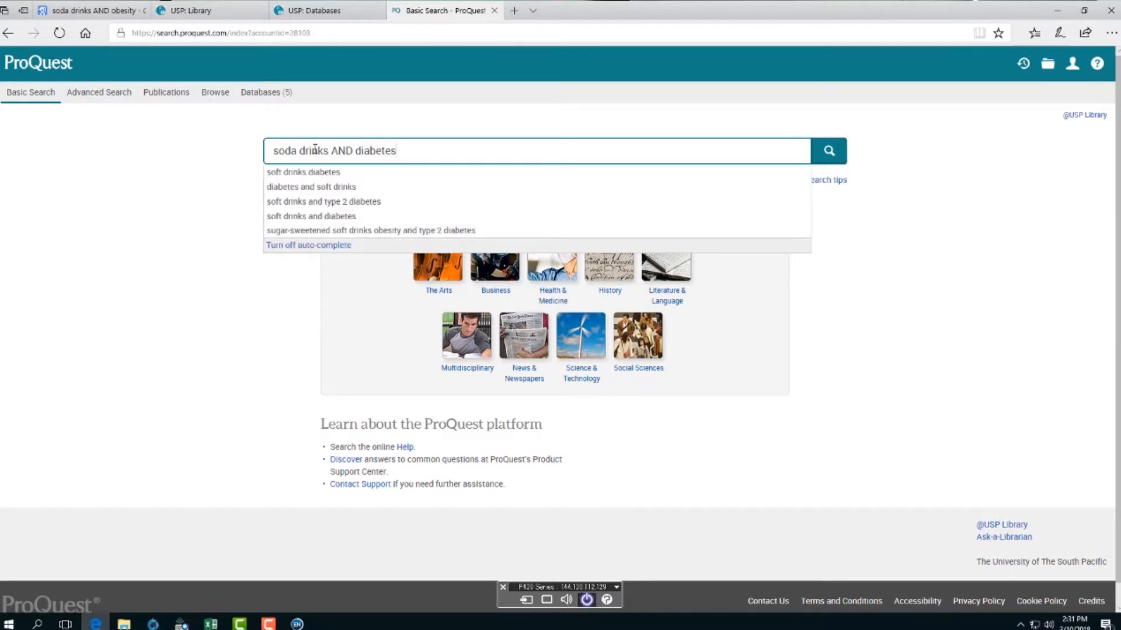
click(274, 151)
text(")
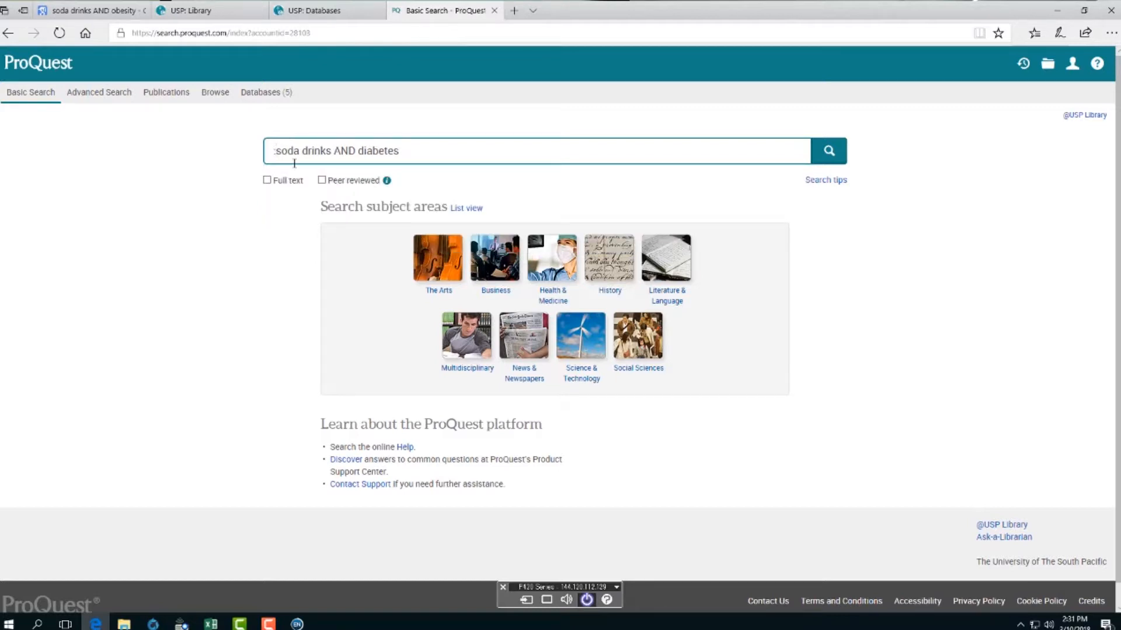
key(BackSpace)
text(")
click(331, 155)
text(")
click(829, 157)
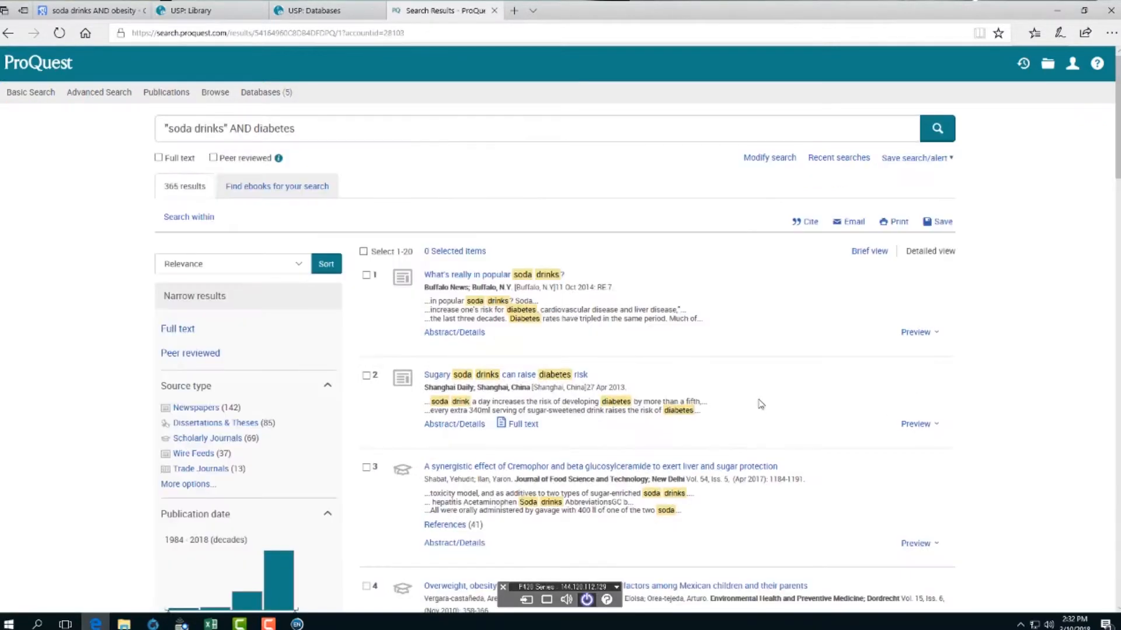
scroll(730, 362, down, 4)
scroll(736, 362, up, 3)
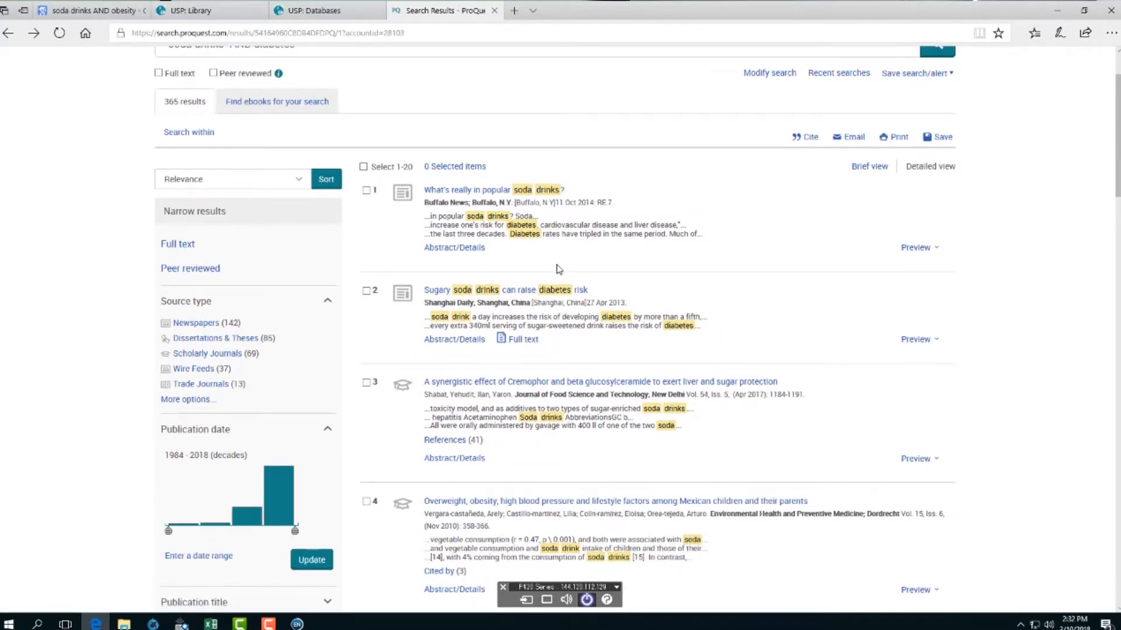
- Mark results 1, 2 and 4 and choose Save as RIS (works with EndNote)
click(367, 191)
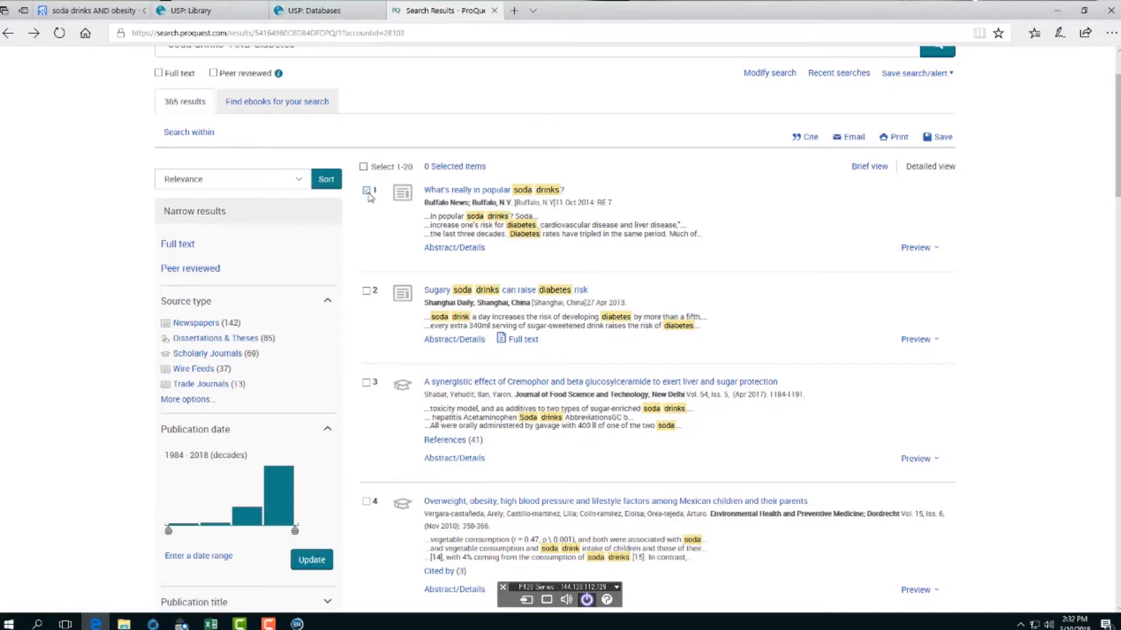
click(366, 290)
scroll(369, 327, down, 3)
click(367, 333)
scroll(945, 434, up, 5)
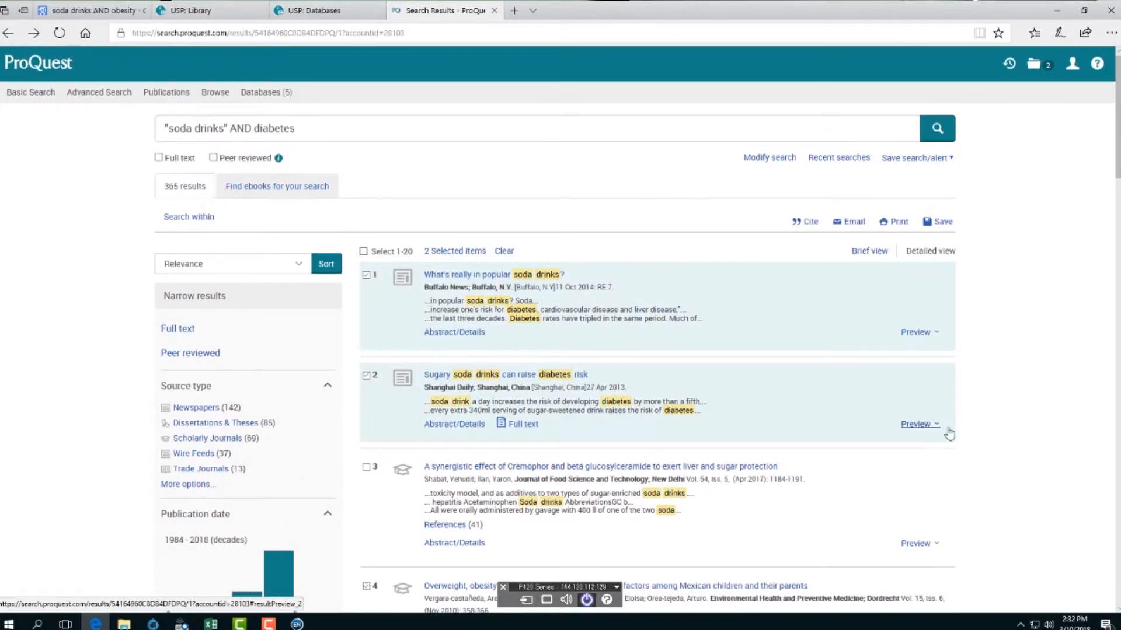
click(941, 229)
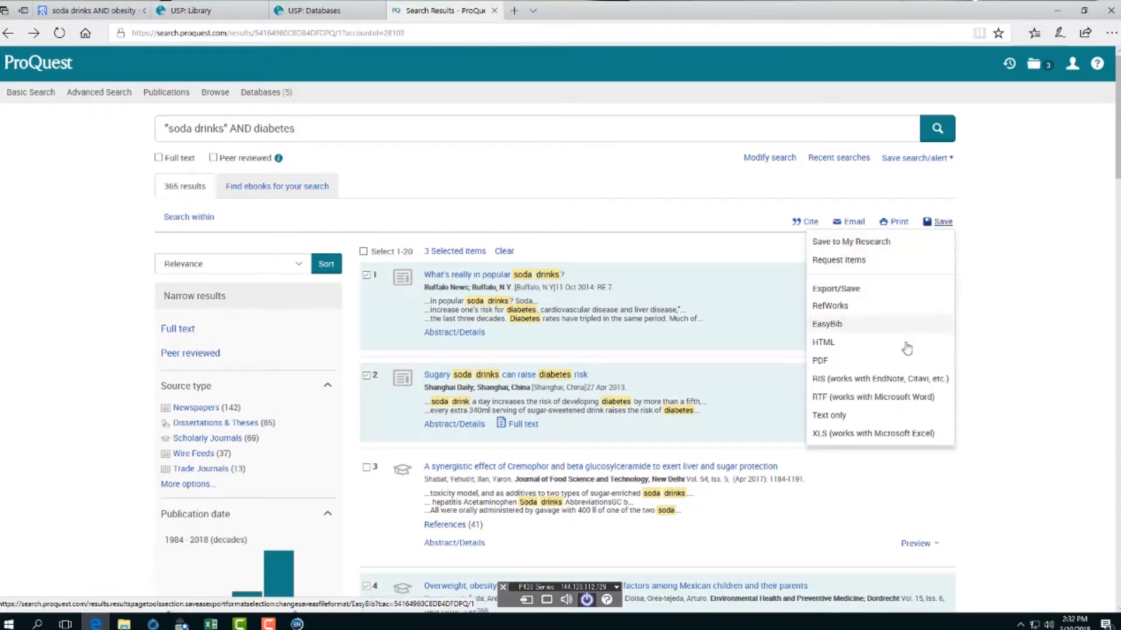
click(887, 378)
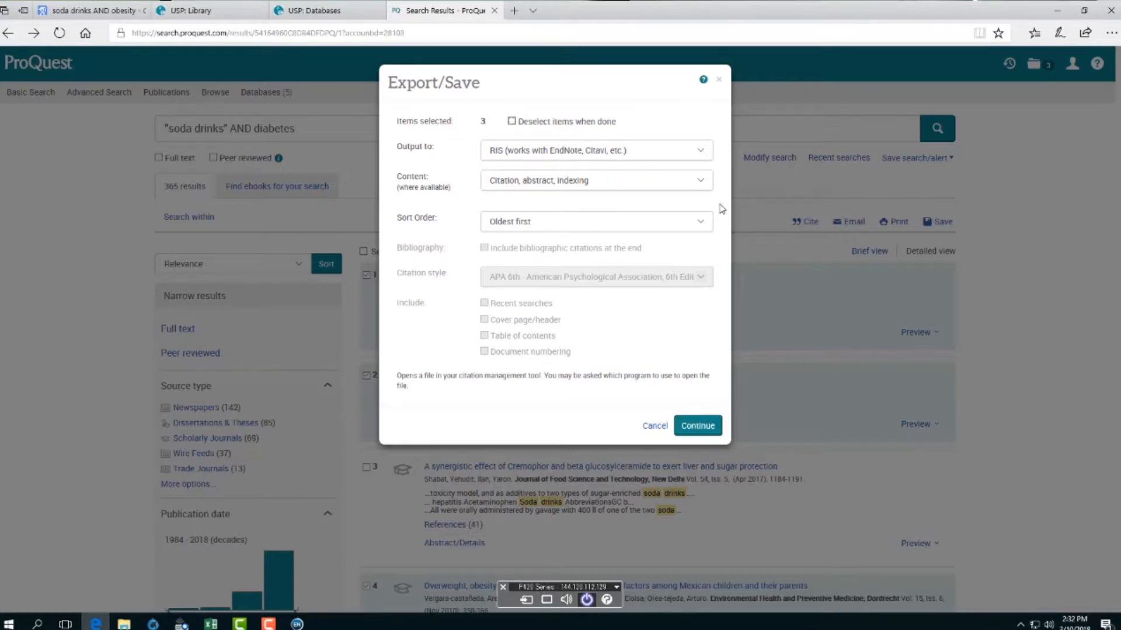
- Export the three marked results as RIS and open the downloaded file in EndNote
click(689, 428)
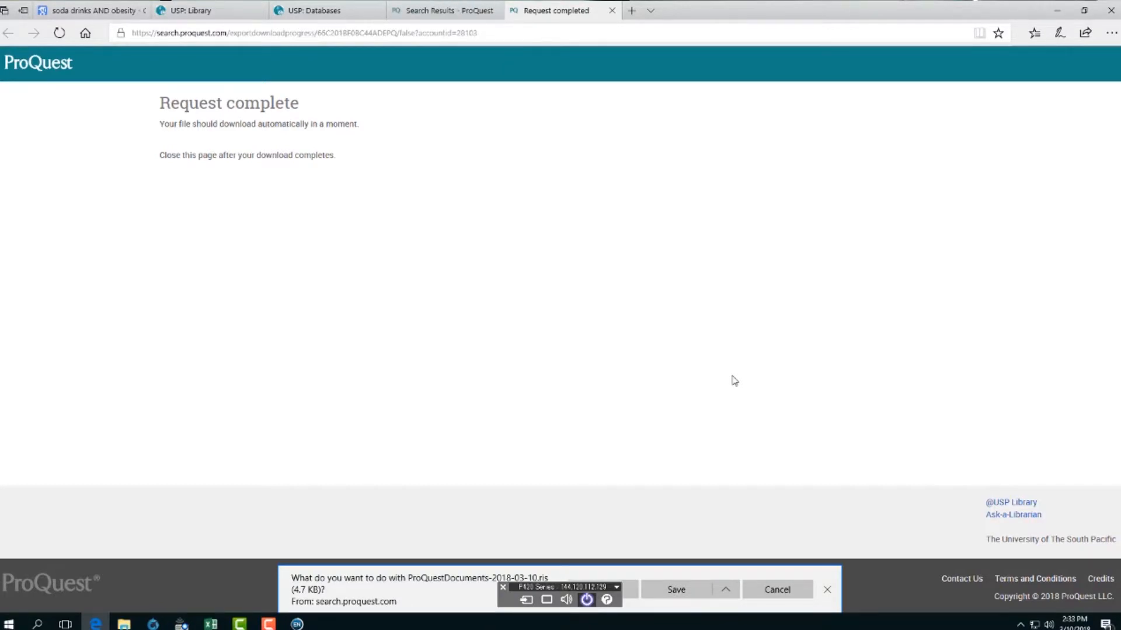
click(630, 594)
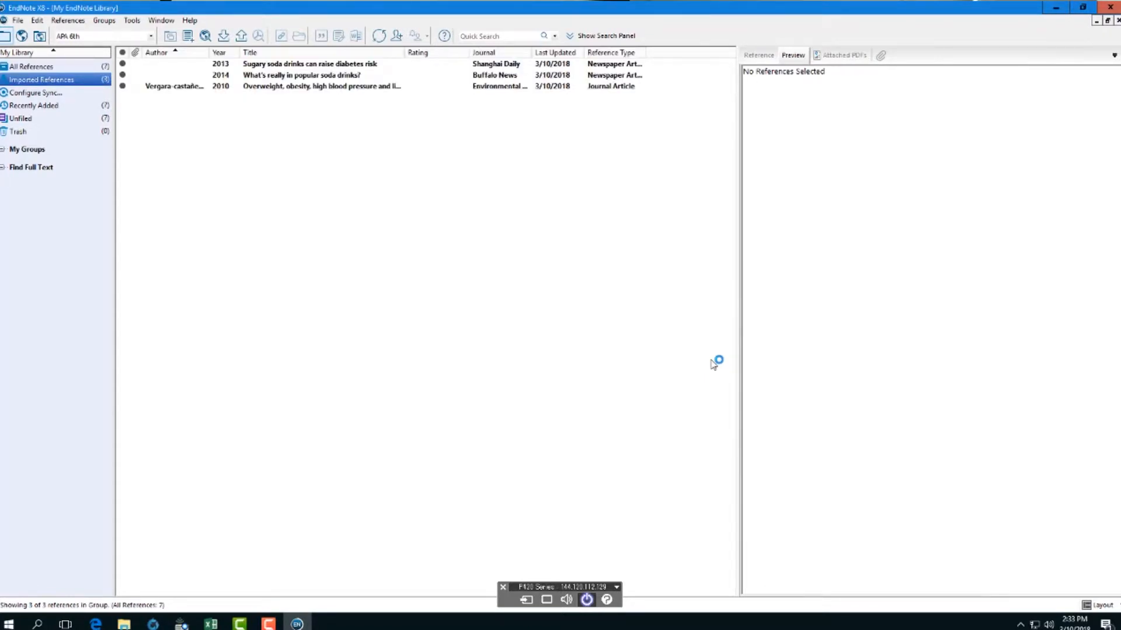
- View all 7 references in the EndNote library, then switch back to the ProQuest page
click(17, 66)
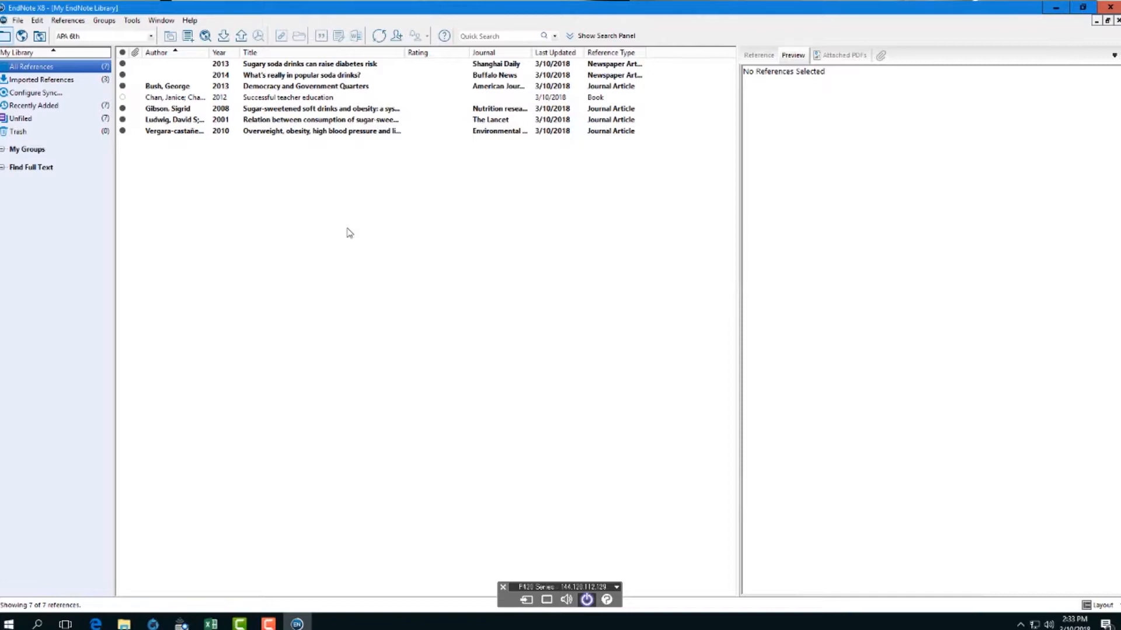
click(95, 624)
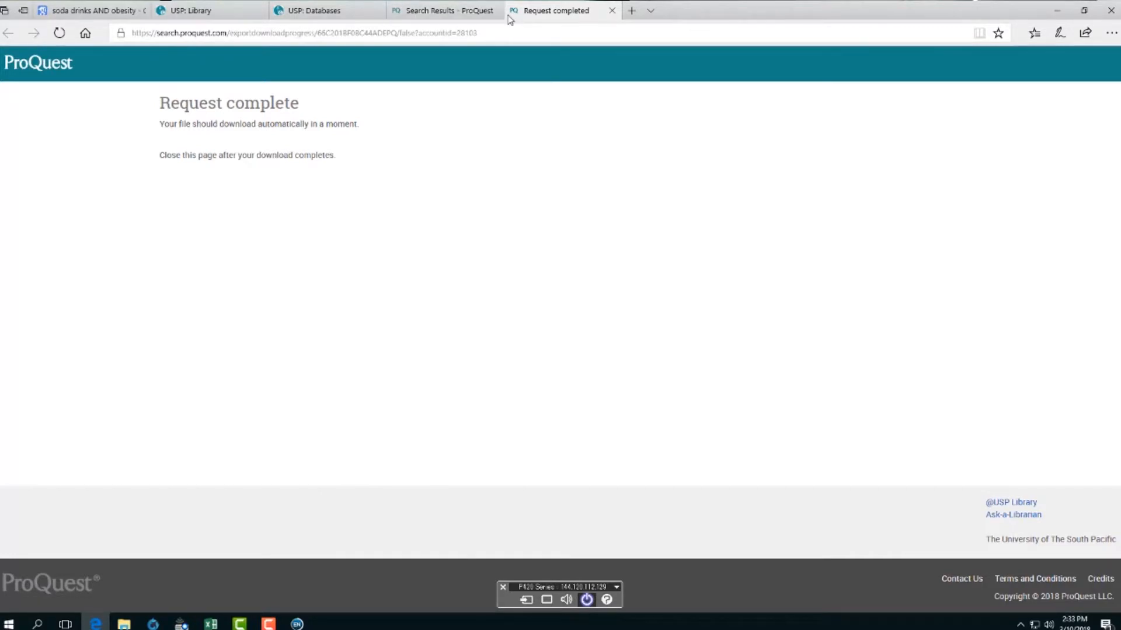
- Close the Request completed tab and untick ProQuest results 1, 2 and 4
click(611, 11)
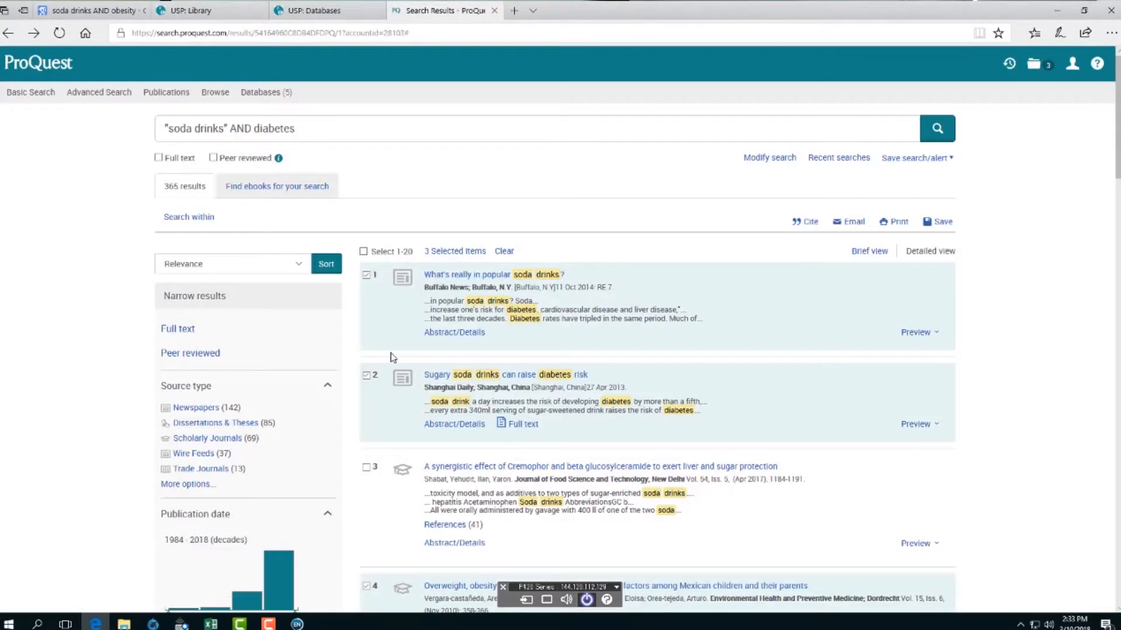
scroll(503, 447, down, 10)
scroll(528, 443, up, 7)
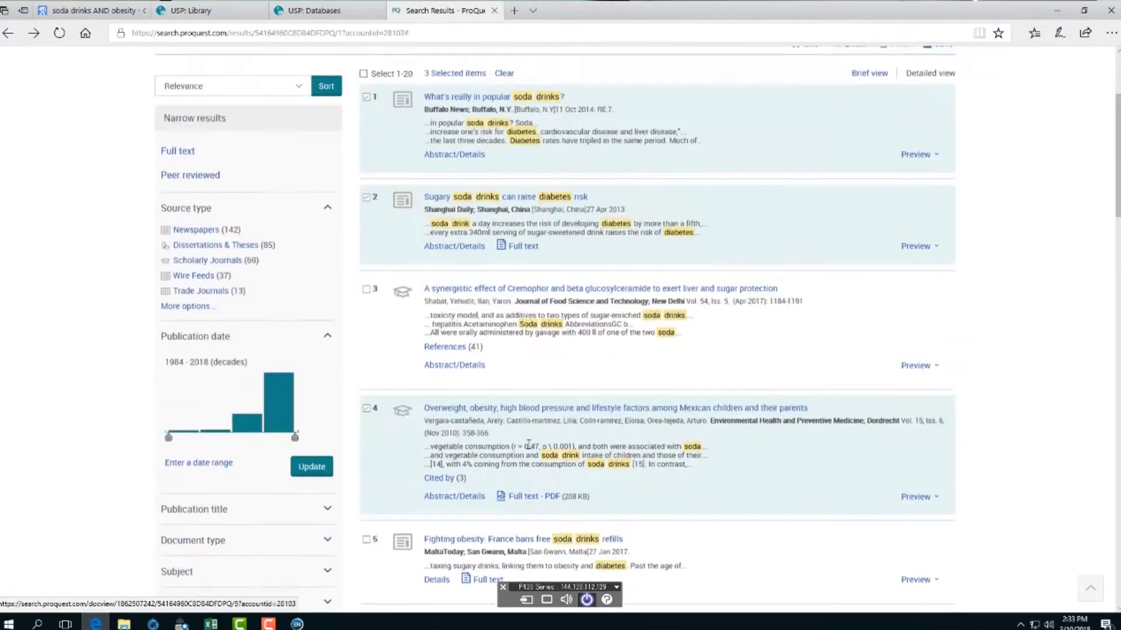
click(367, 106)
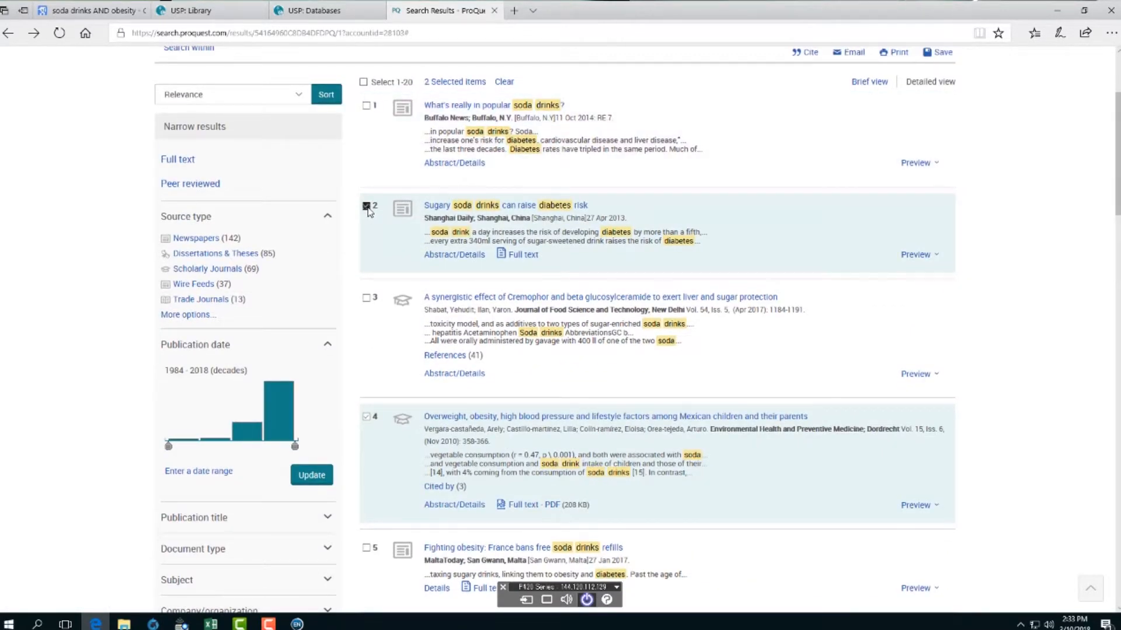
click(367, 206)
click(366, 416)
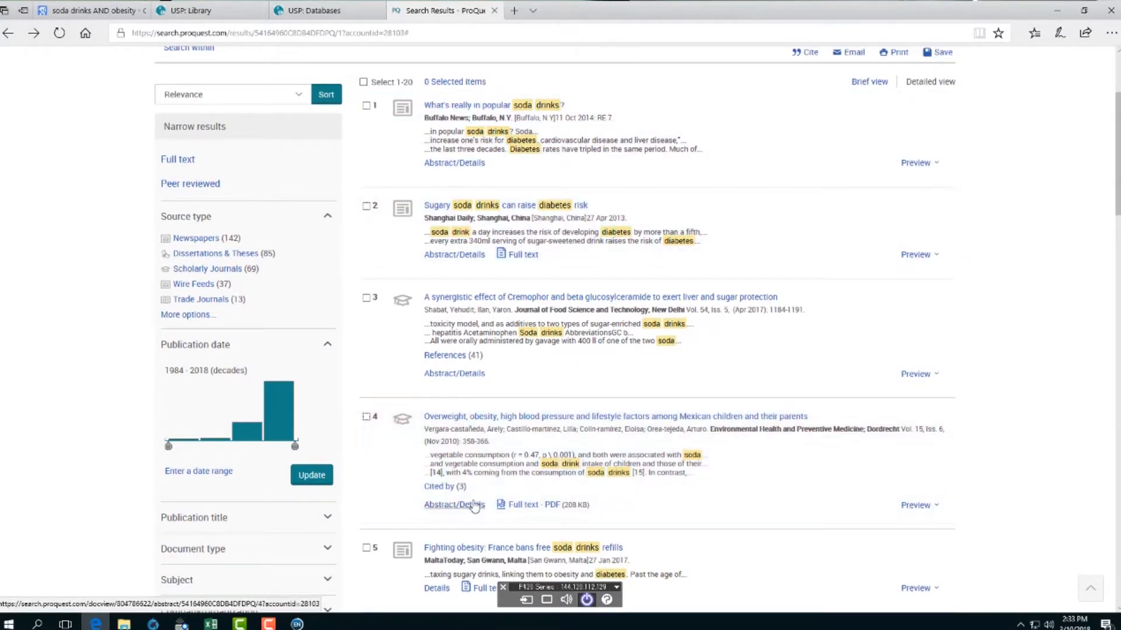
scroll(474, 506, up, 3)
- Extend the query to "soda drinks" AND diabetes AND south pacific and rerun it for 31 results
click(769, 158)
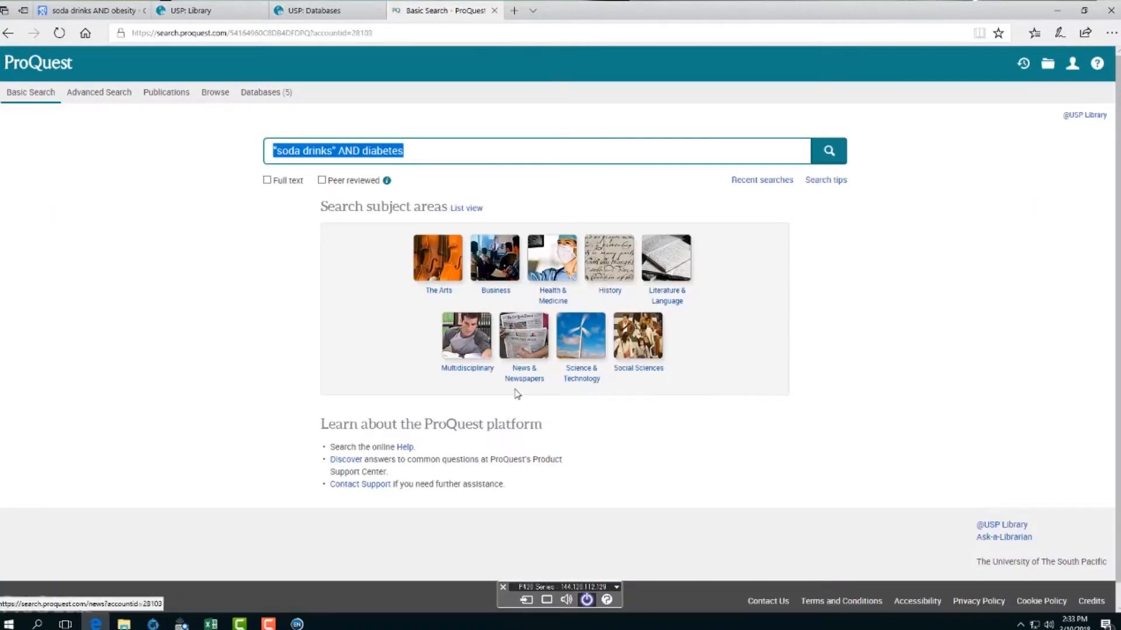
click(453, 153)
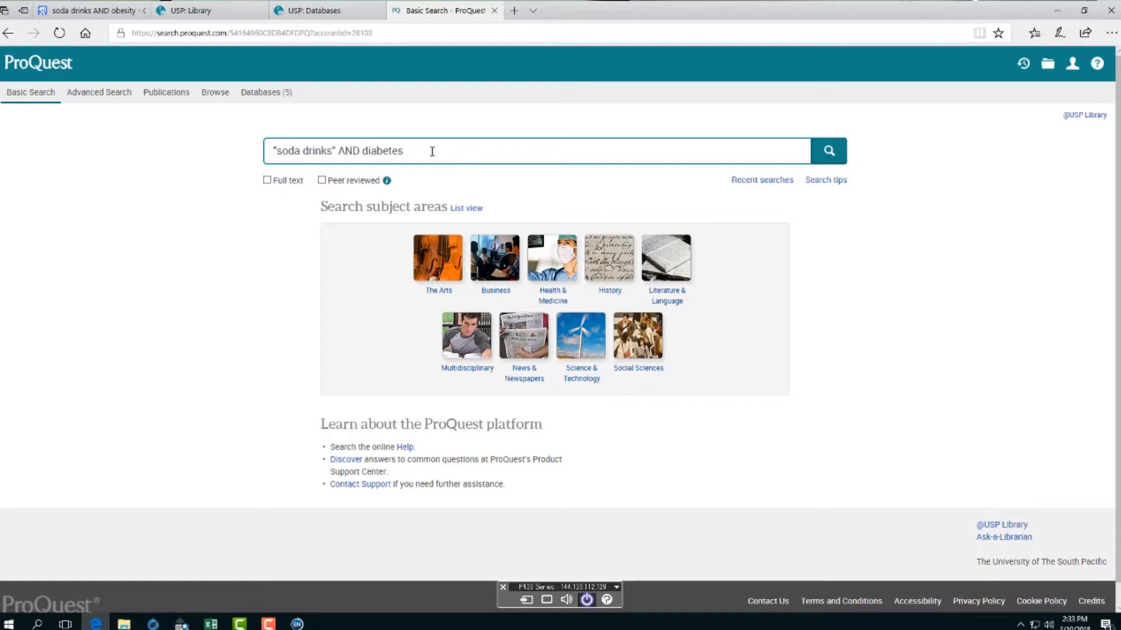
text(AND south pacific)
click(830, 157)
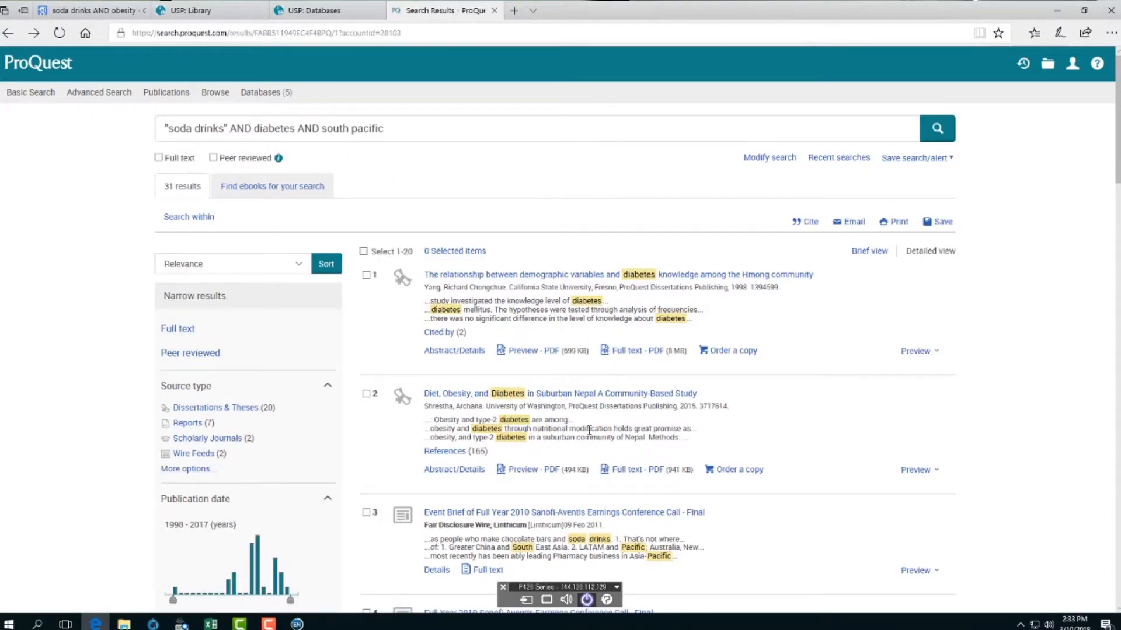
- Export South Pacific results 1, 2 and 4 as an RIS file, declining the feedback survey, and open it
scroll(590, 430, down, 2)
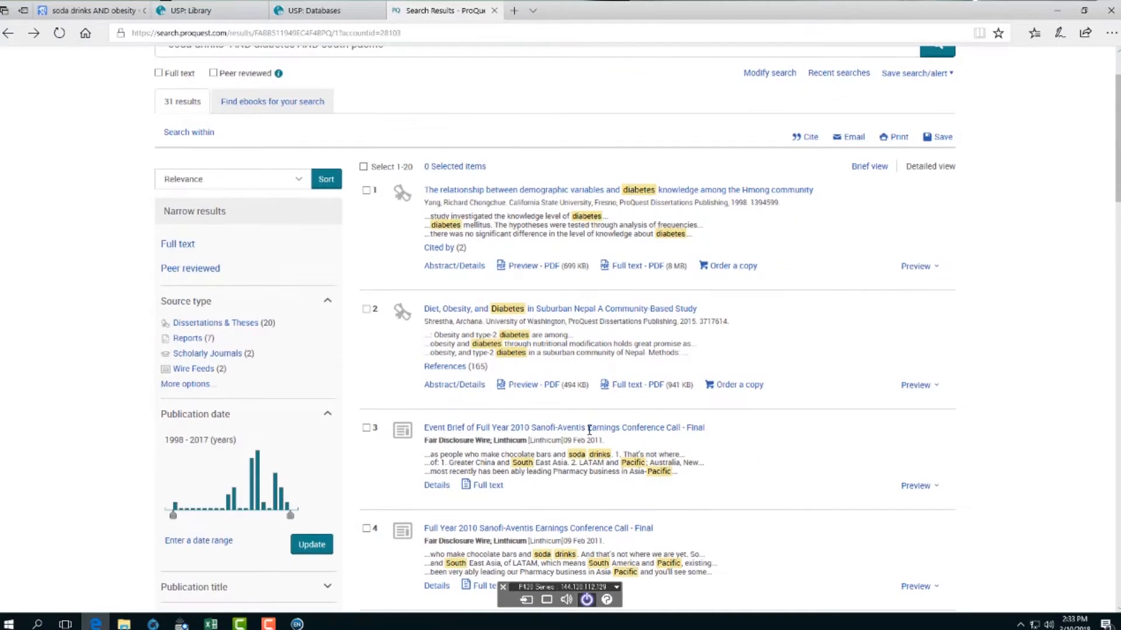
click(367, 192)
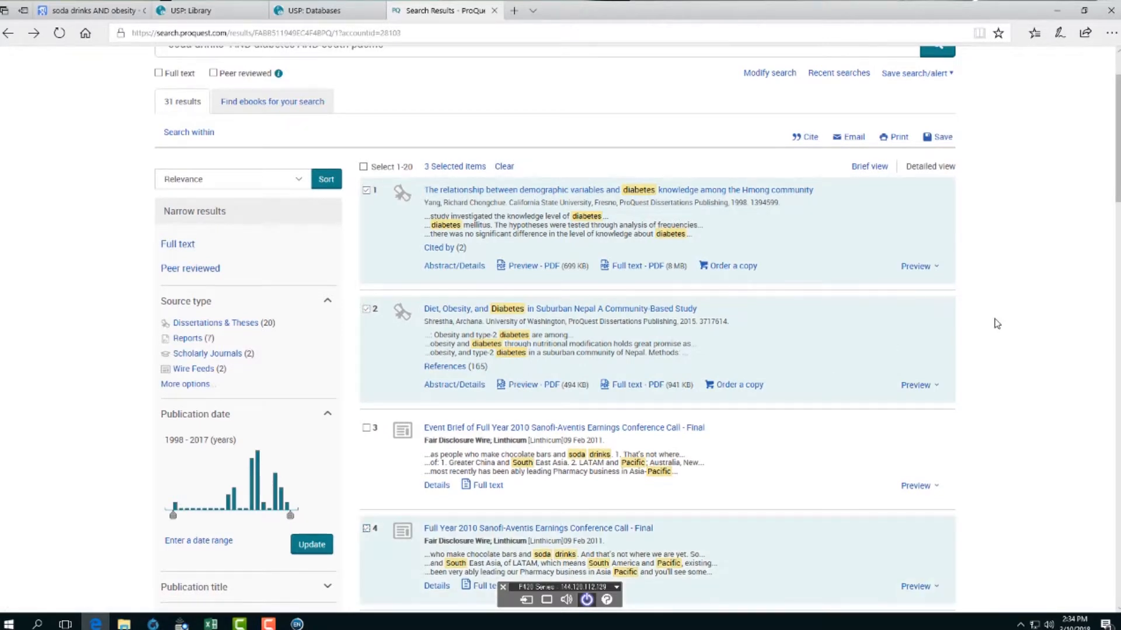
click(937, 138)
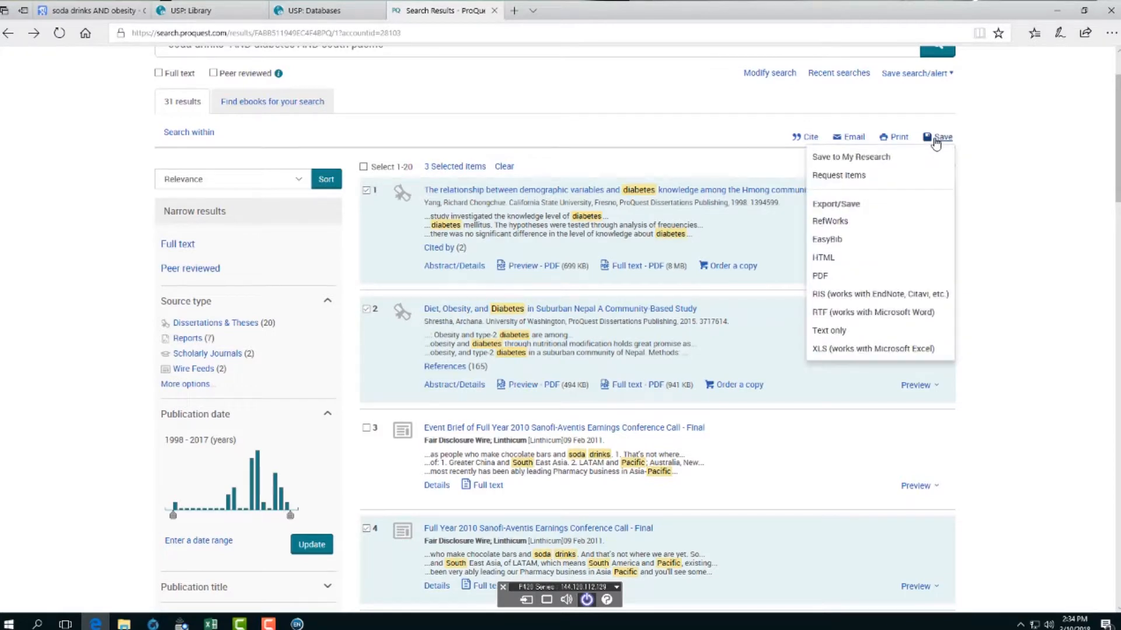
click(851, 295)
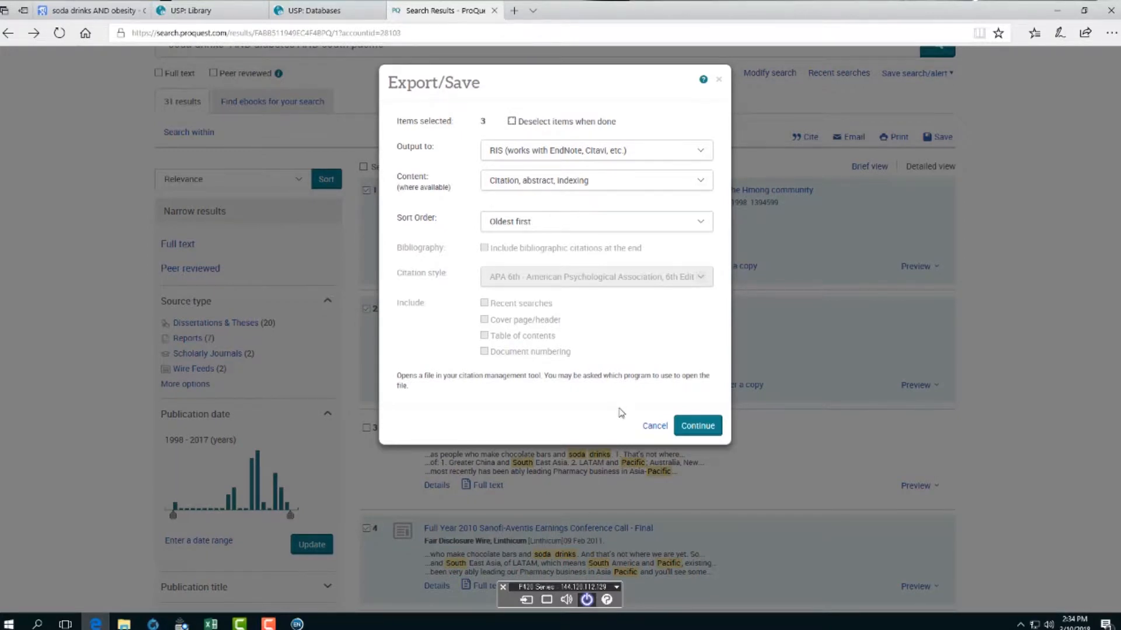
click(700, 427)
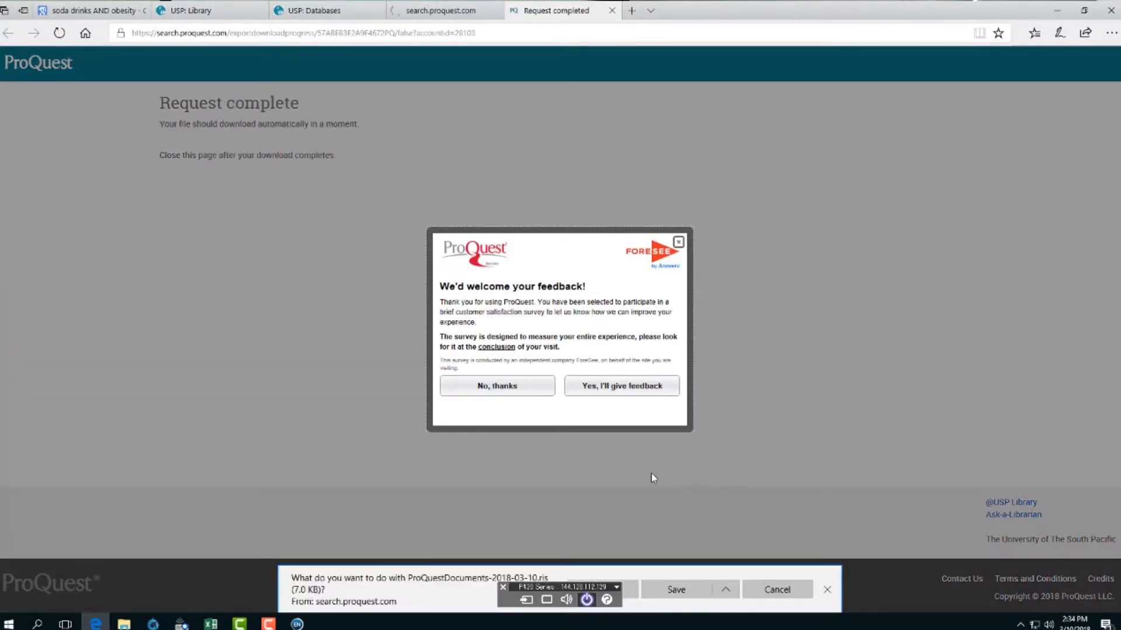
click(545, 390)
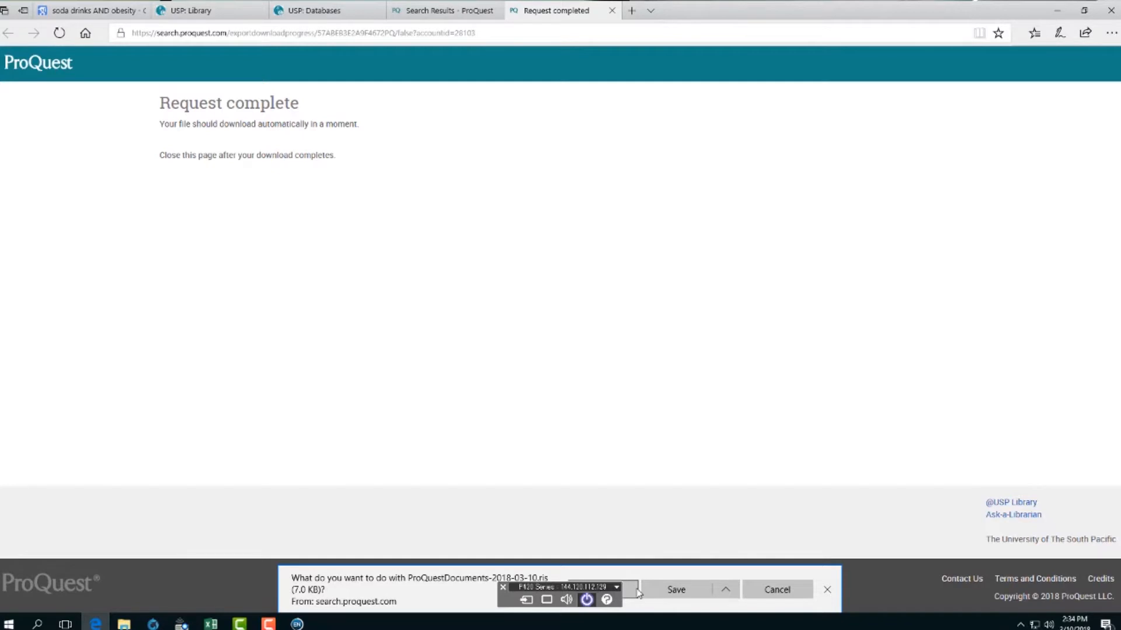
click(632, 594)
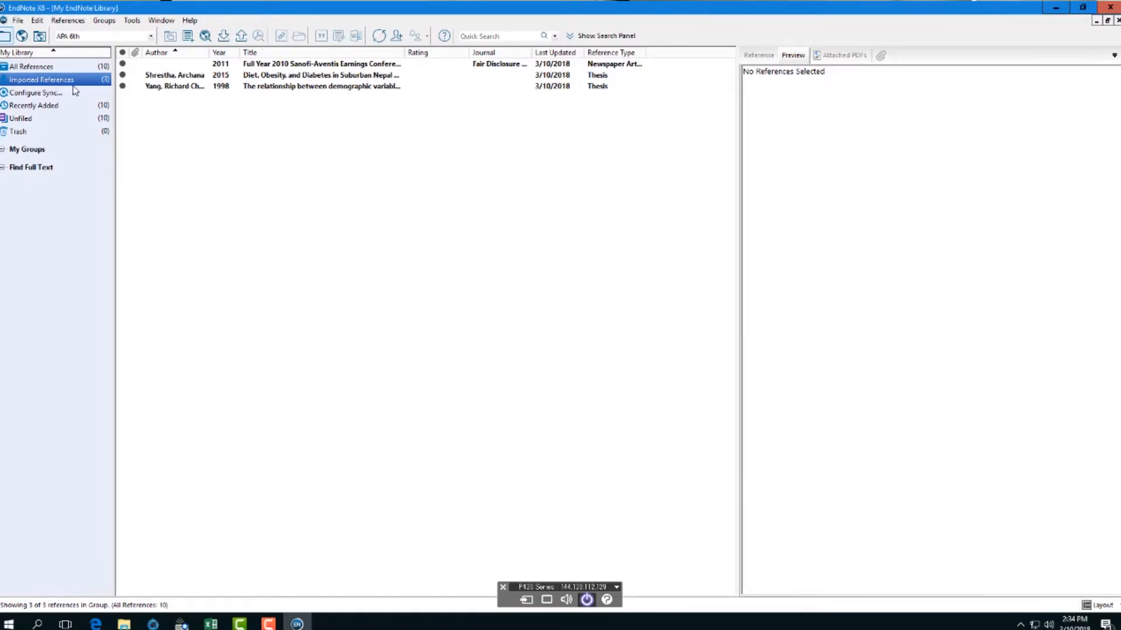
- Show all 10 EndNote references, then return to ProQuest and close the Request complete tab
click(28, 69)
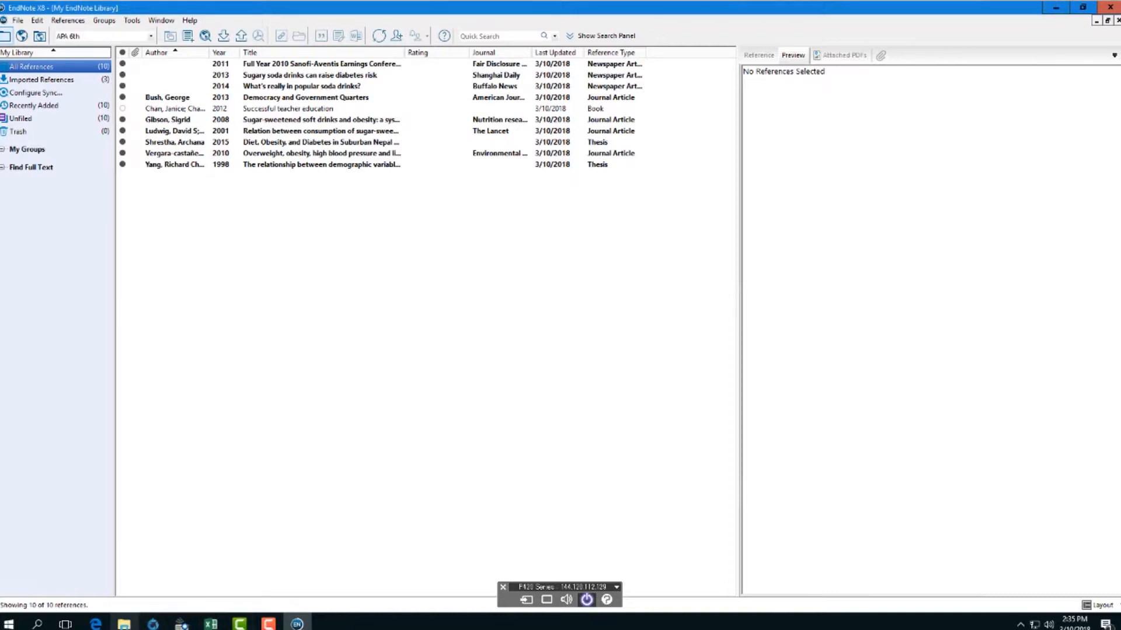
click(95, 624)
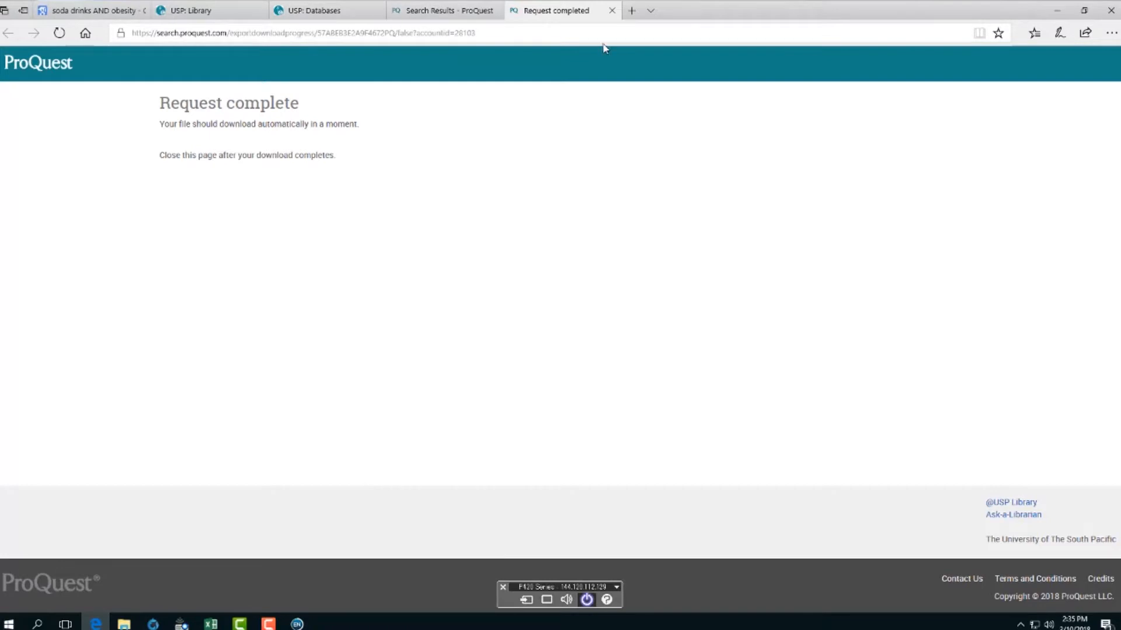
click(613, 11)
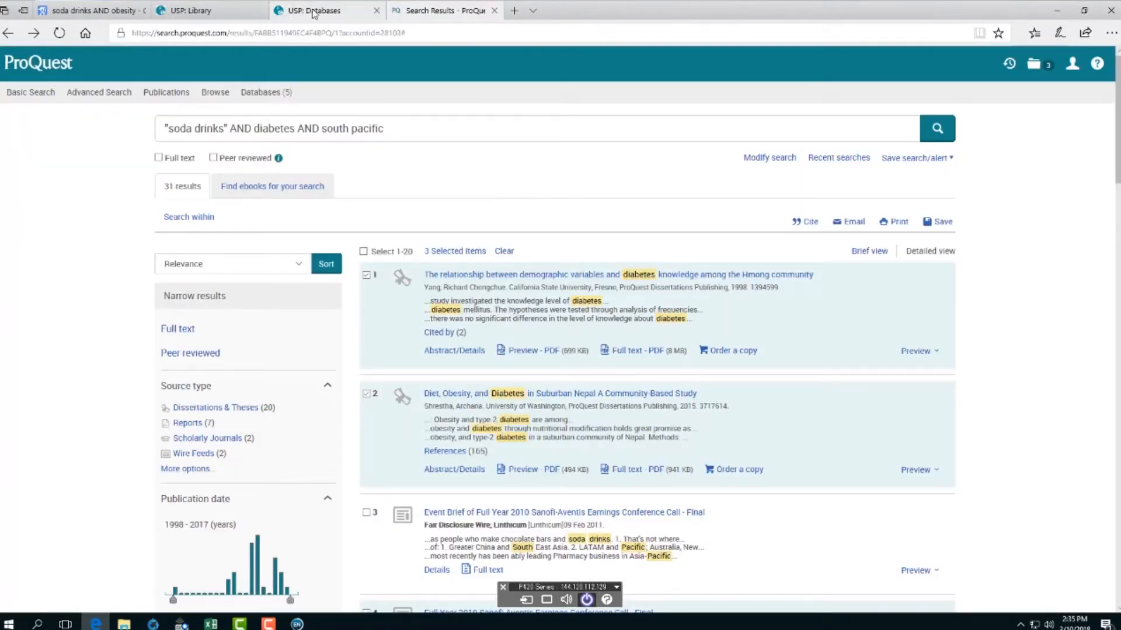
- From the USP Databases A–Z list, open Web of Science Core Collection in a new tab
click(315, 11)
scroll(482, 458, down, 4)
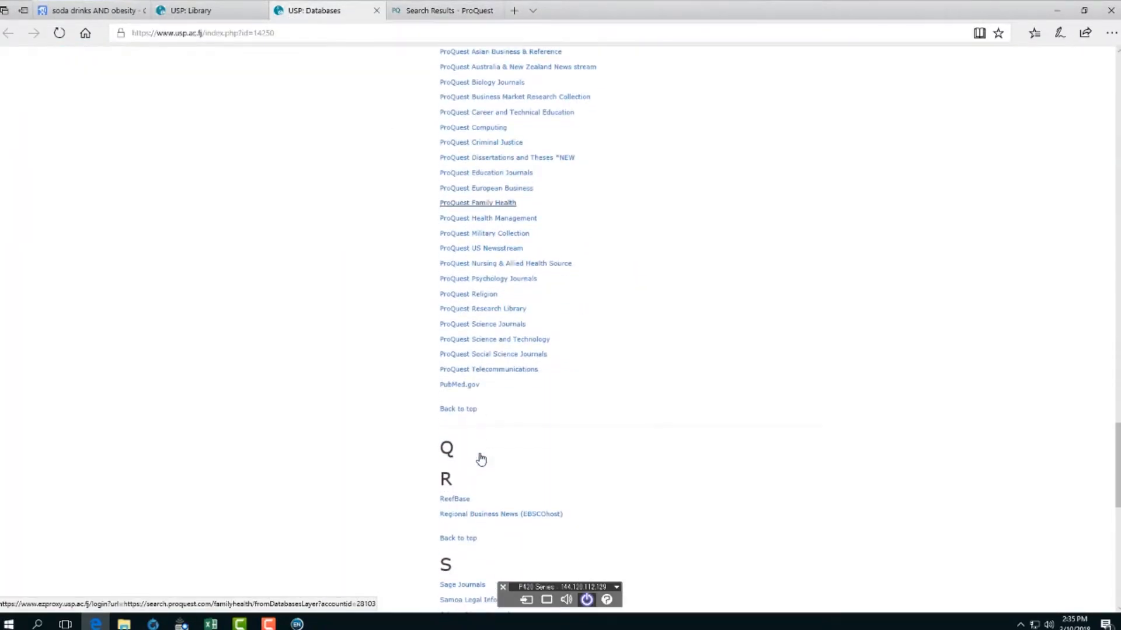
scroll(481, 459, down, 3)
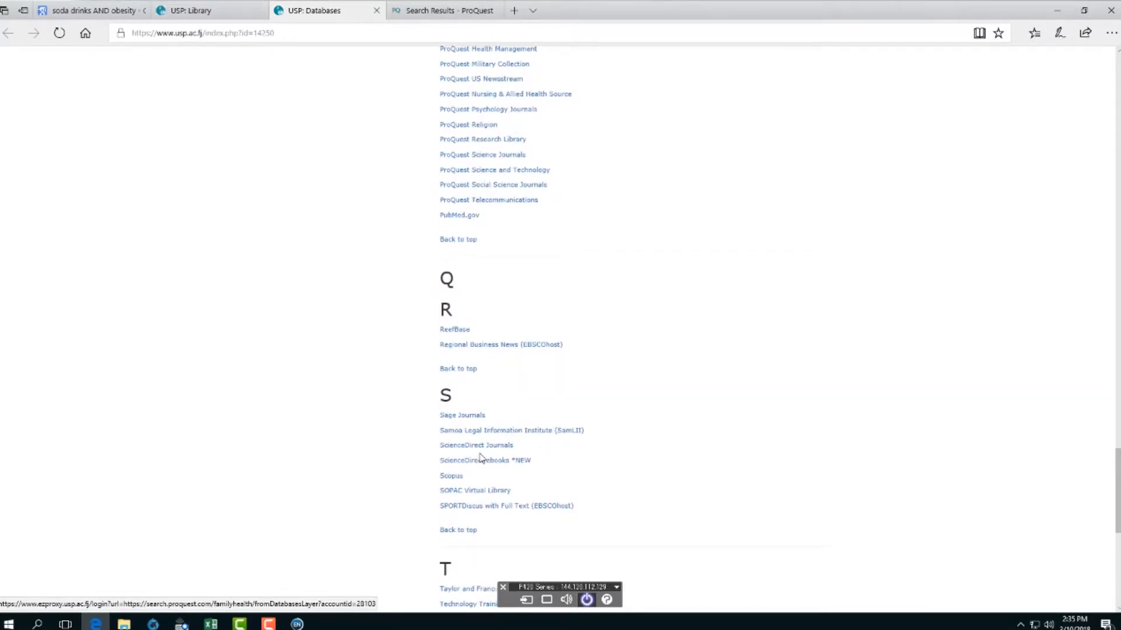
click(477, 492)
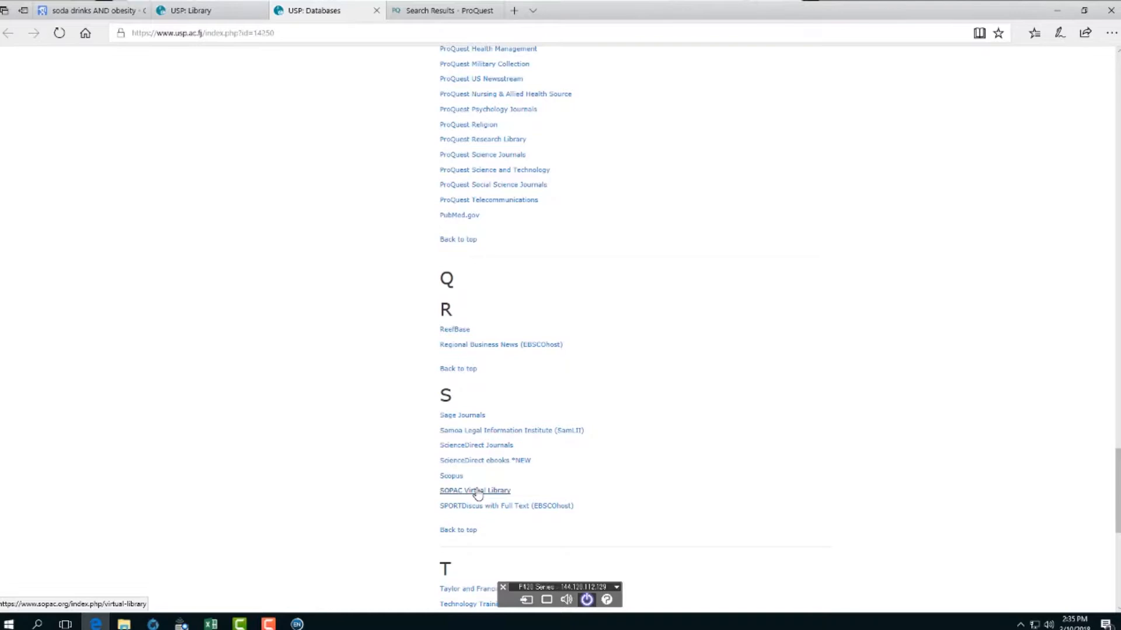
scroll(477, 493, up, 3)
scroll(477, 494, down, 10)
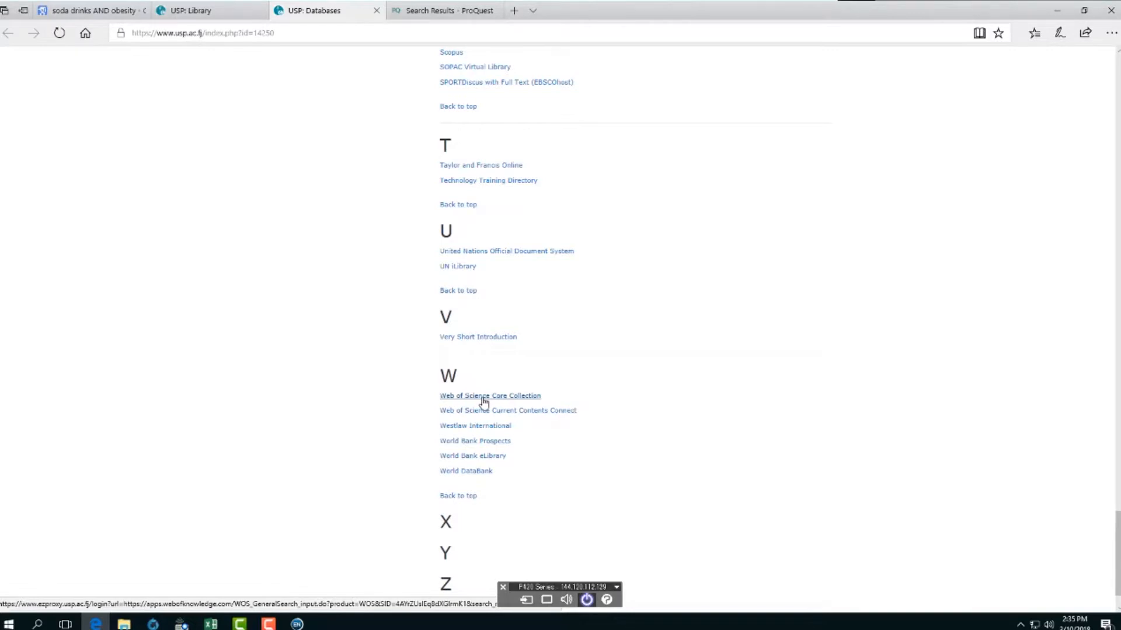
click(484, 396)
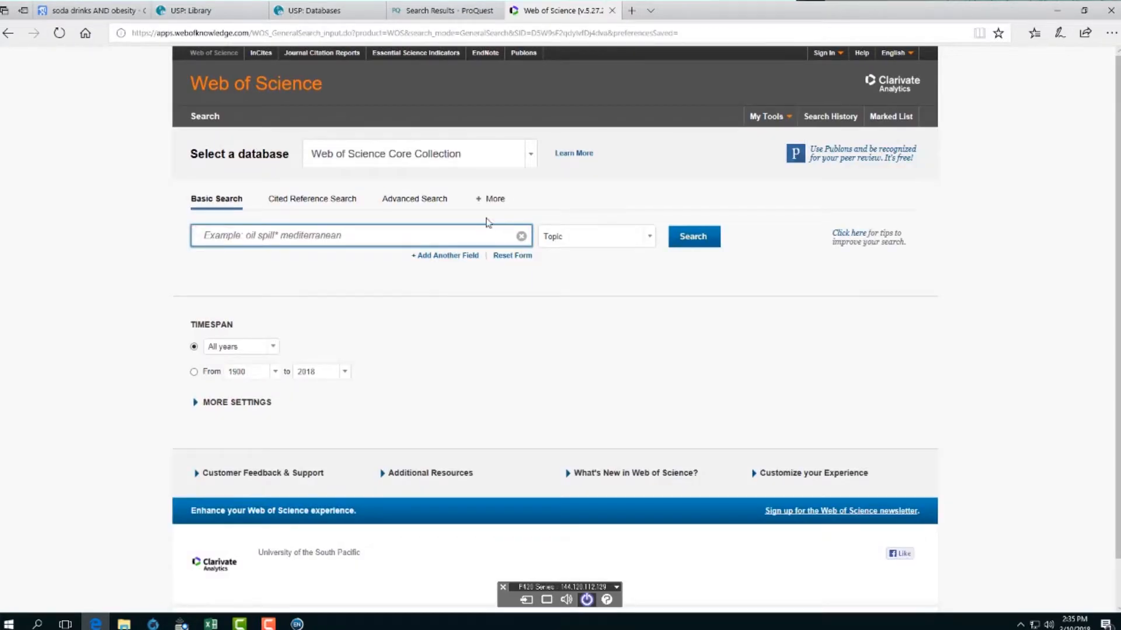
right_click(271, 234)
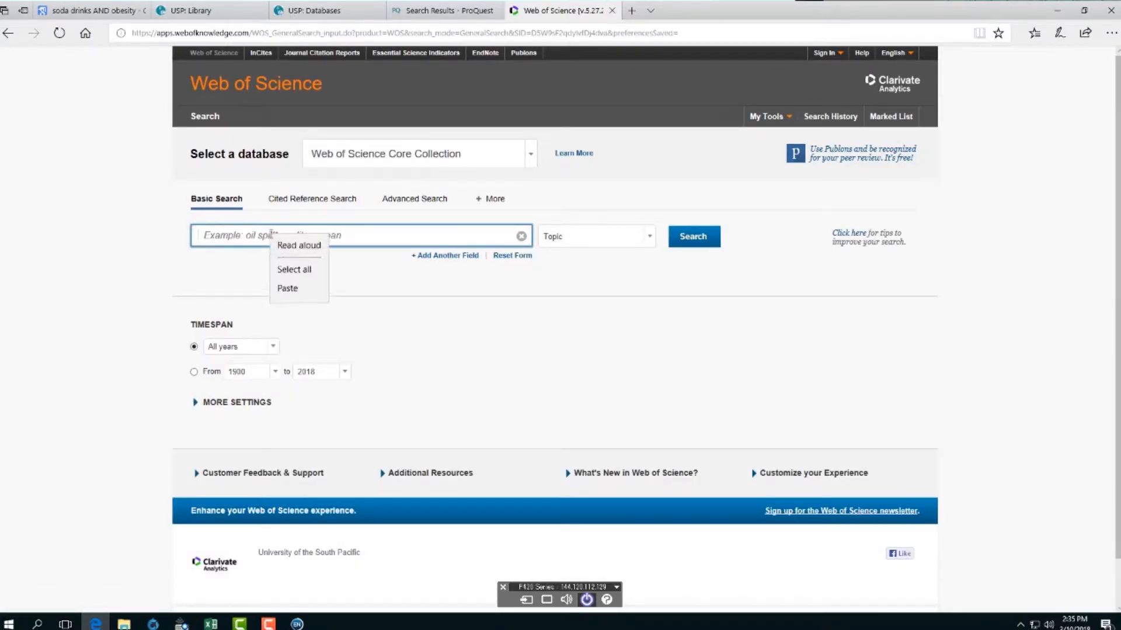
- Search soda drinks AND diabetes AND south pacific, then remove 'AND south pacific' to get 53 results
click(249, 234)
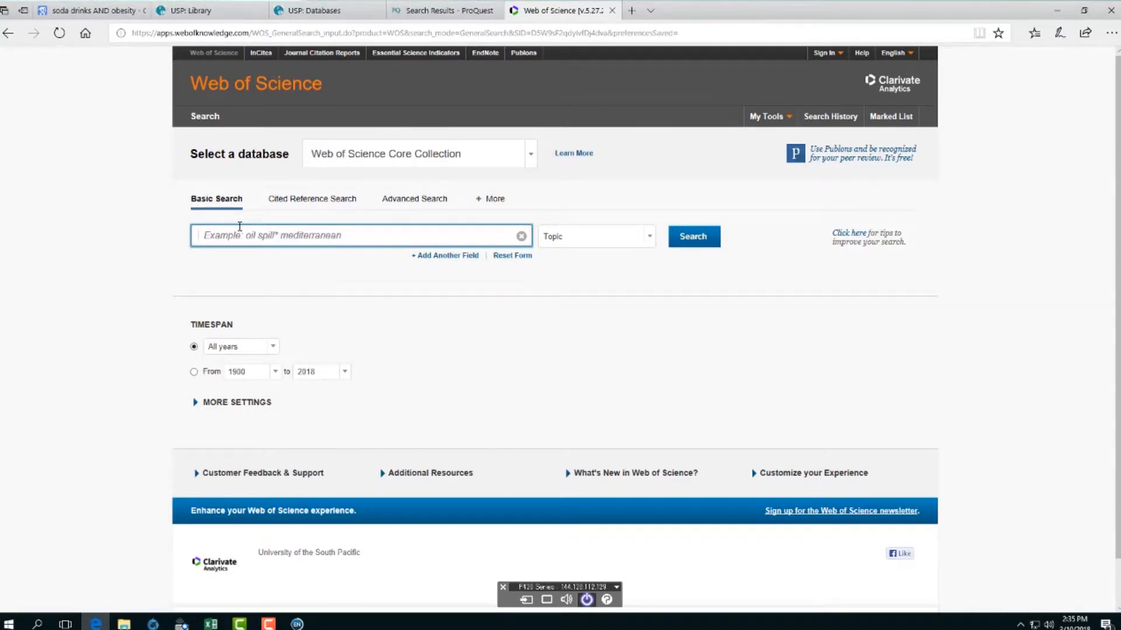
text(soda)
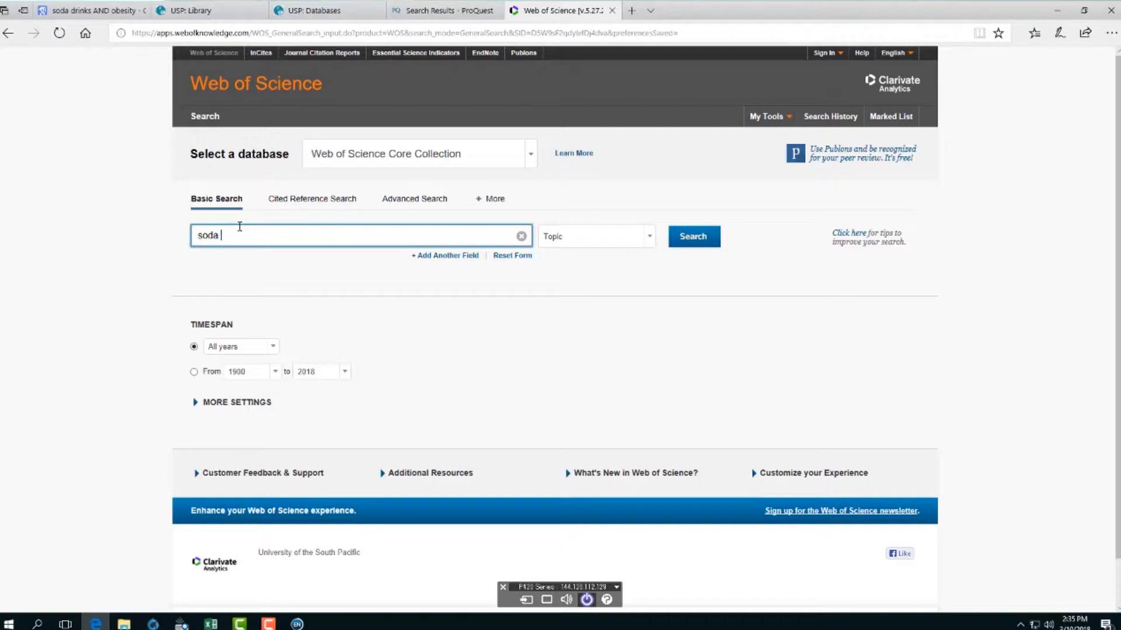
text( drinks AND diabetes AND south )
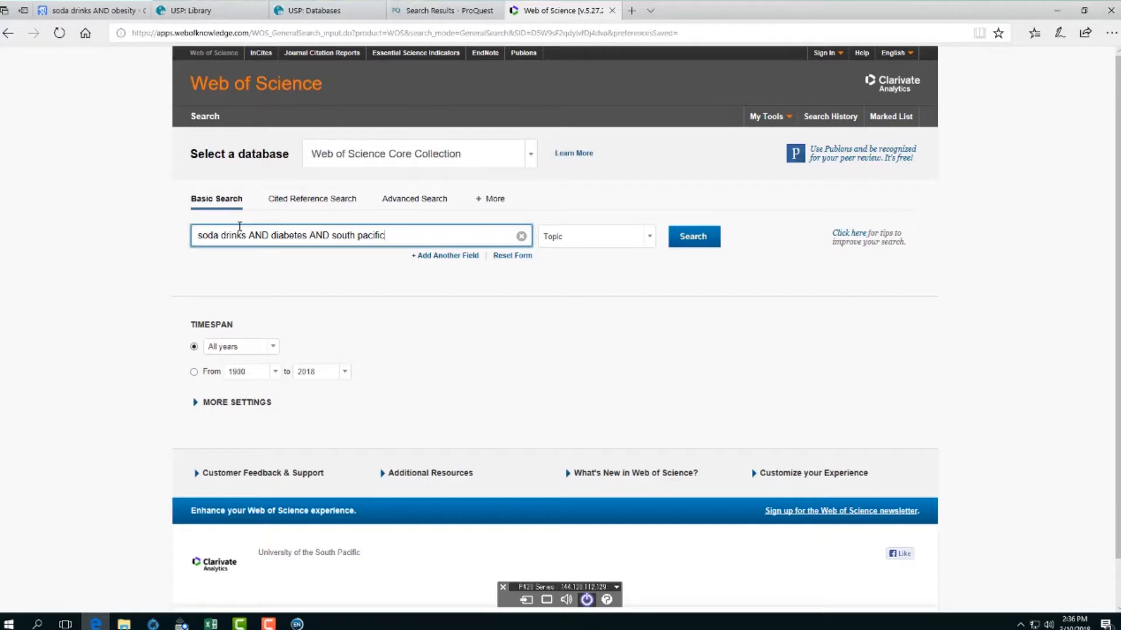
text(pacific)
click(693, 240)
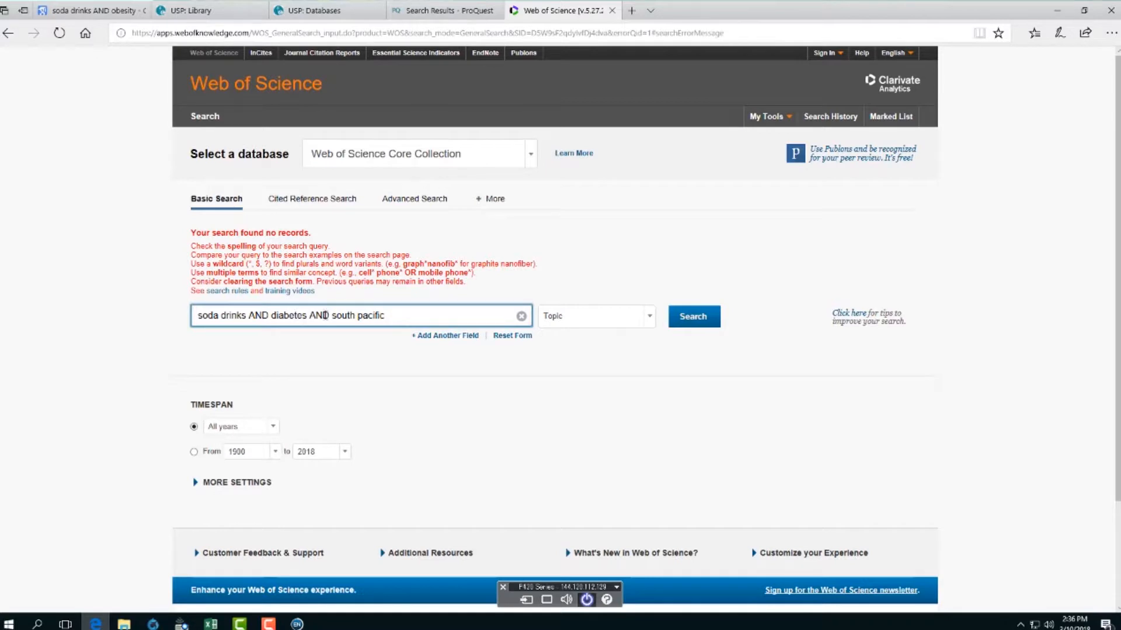
drag(313, 315, 388, 315)
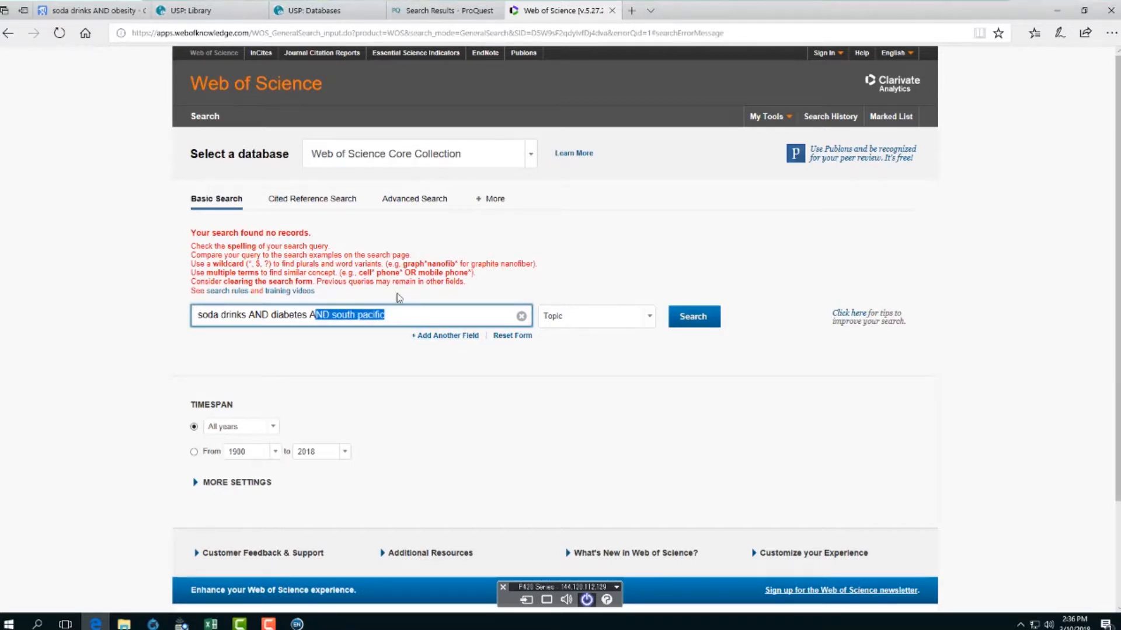
key(BackSpace)
click(677, 318)
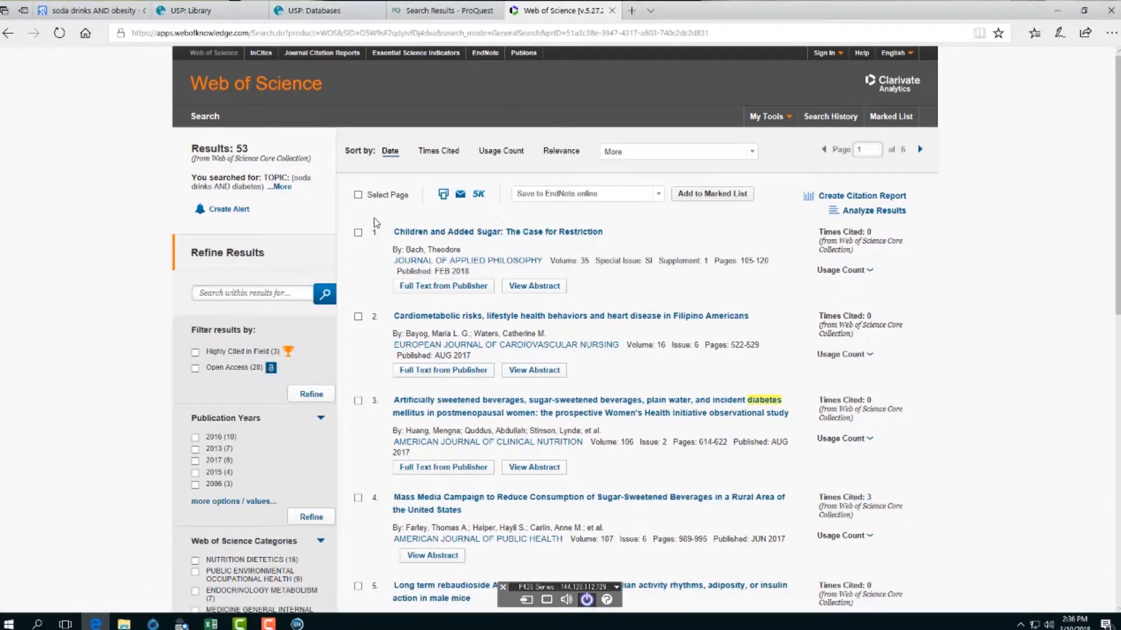
- Mark Web of Science results 1 and 2 for Save to EndNote desktop, then cancel the send
click(358, 233)
click(358, 318)
click(653, 202)
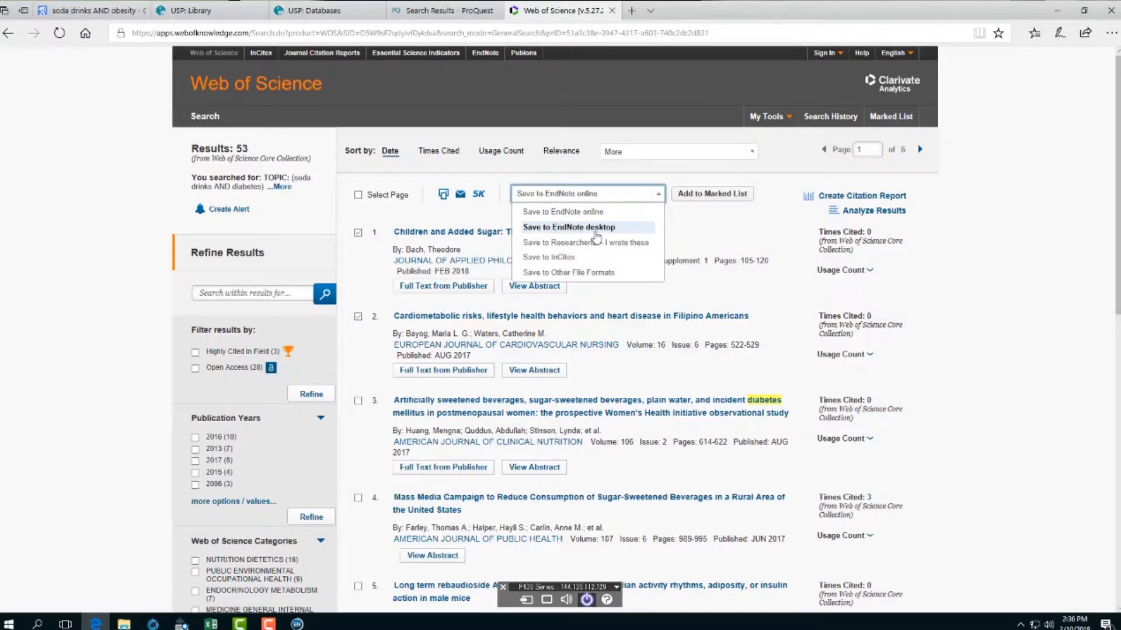
click(595, 231)
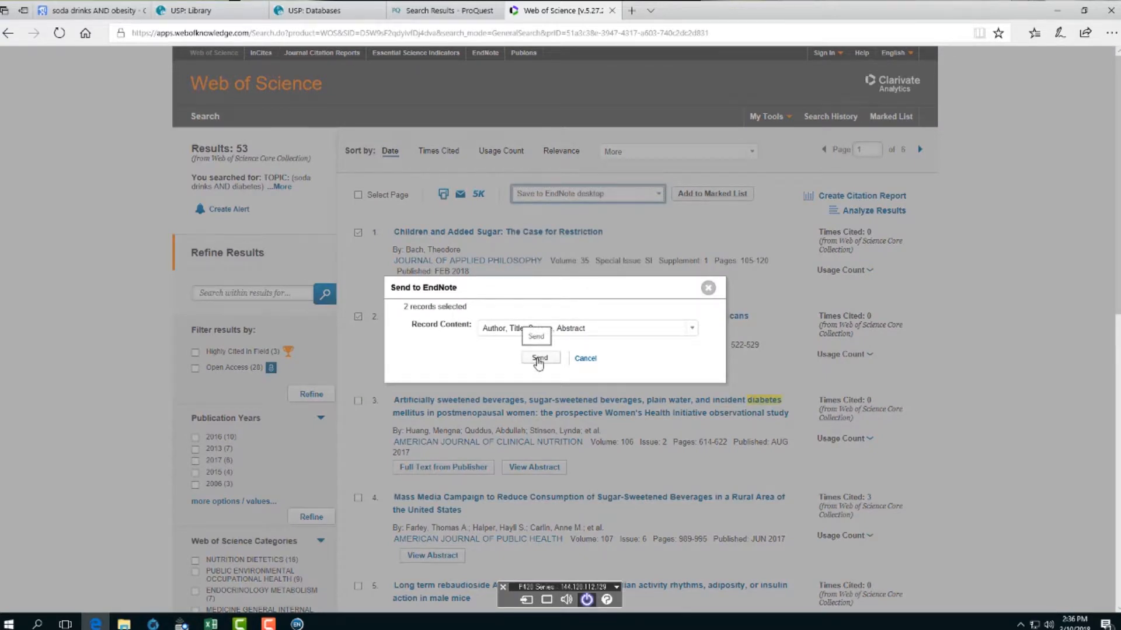
click(538, 360)
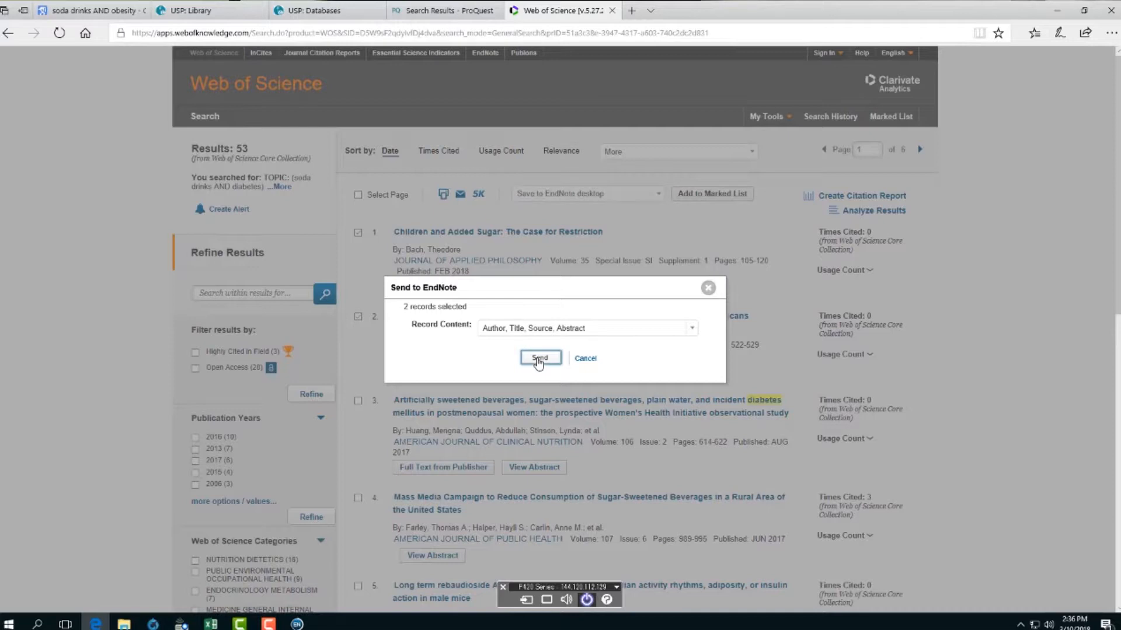
click(586, 359)
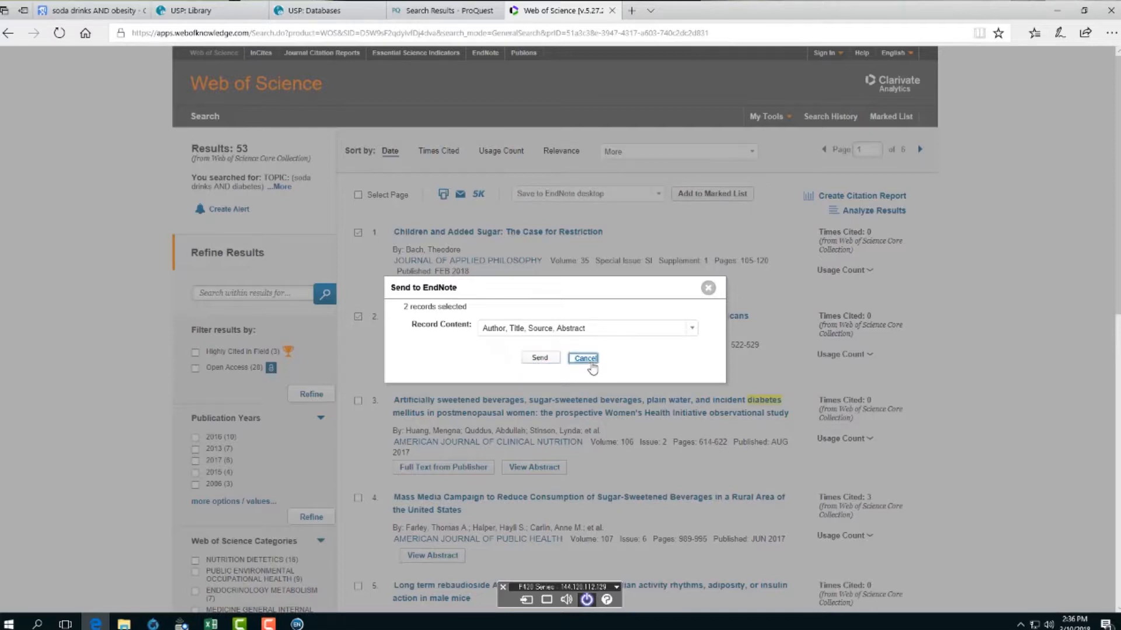
- Add results 3 and 4 and send all four records to EndNote desktop, opening the download
click(357, 401)
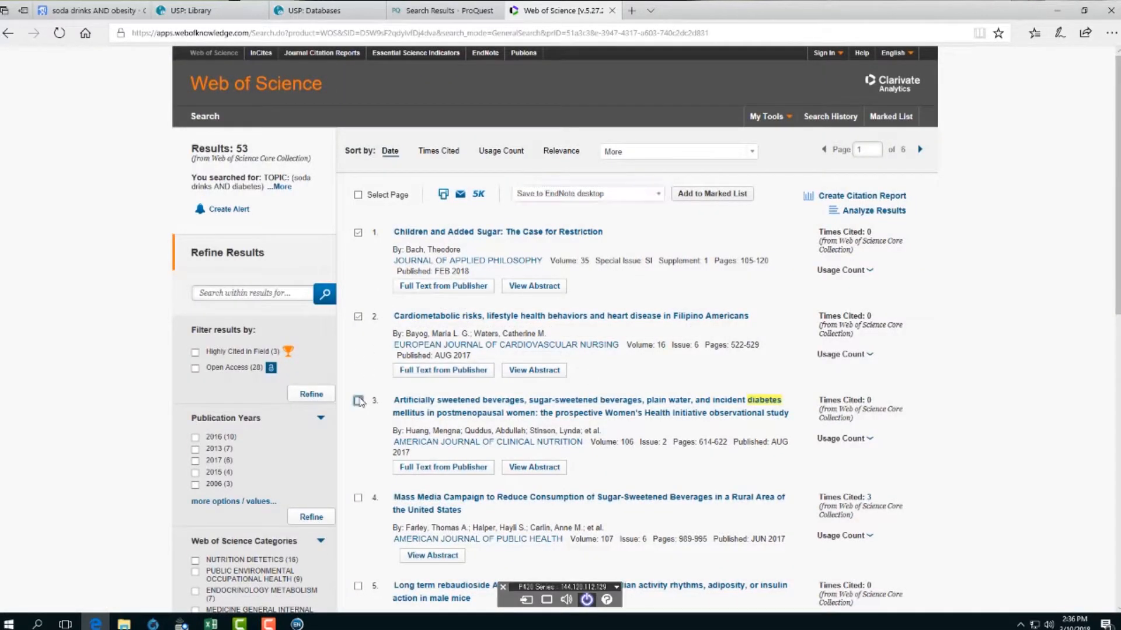
click(359, 498)
click(657, 196)
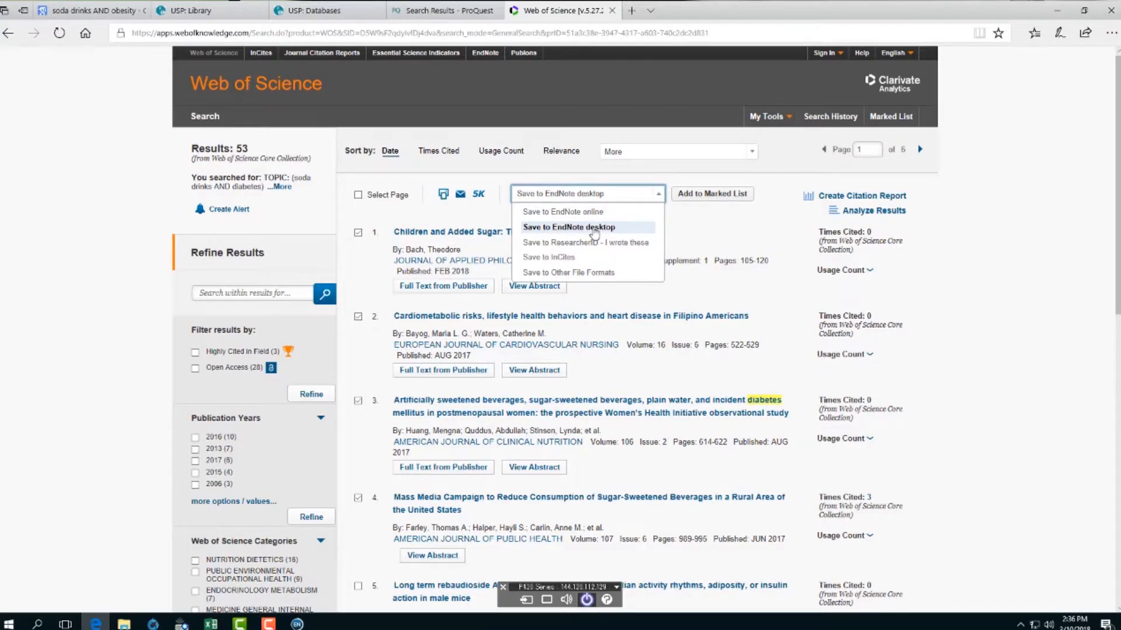
click(595, 228)
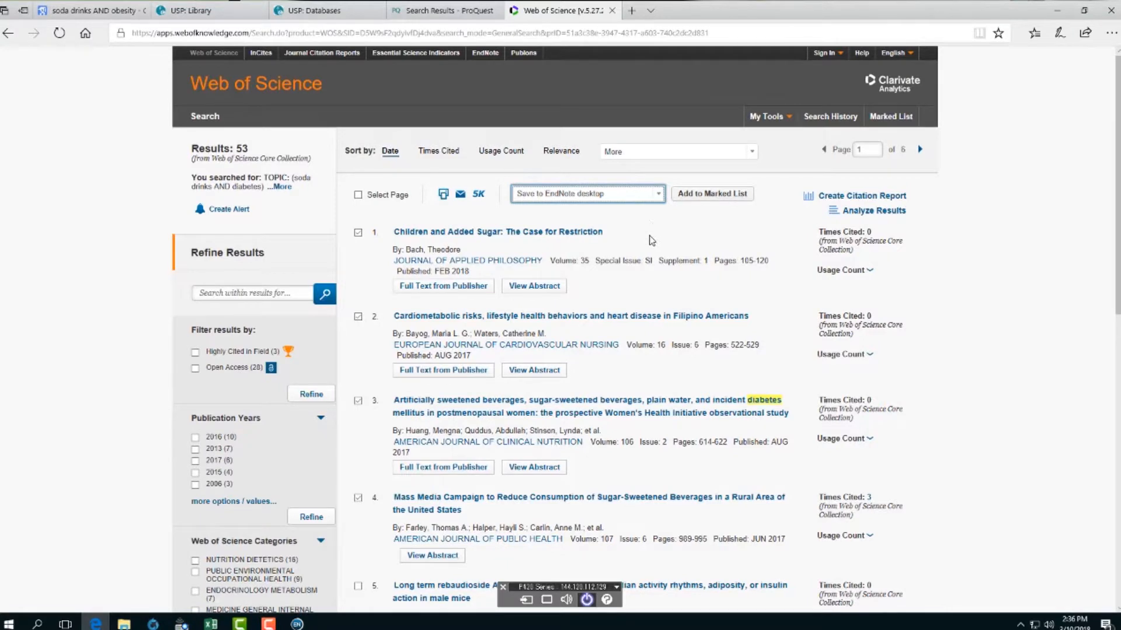
click(657, 198)
click(658, 199)
click(639, 201)
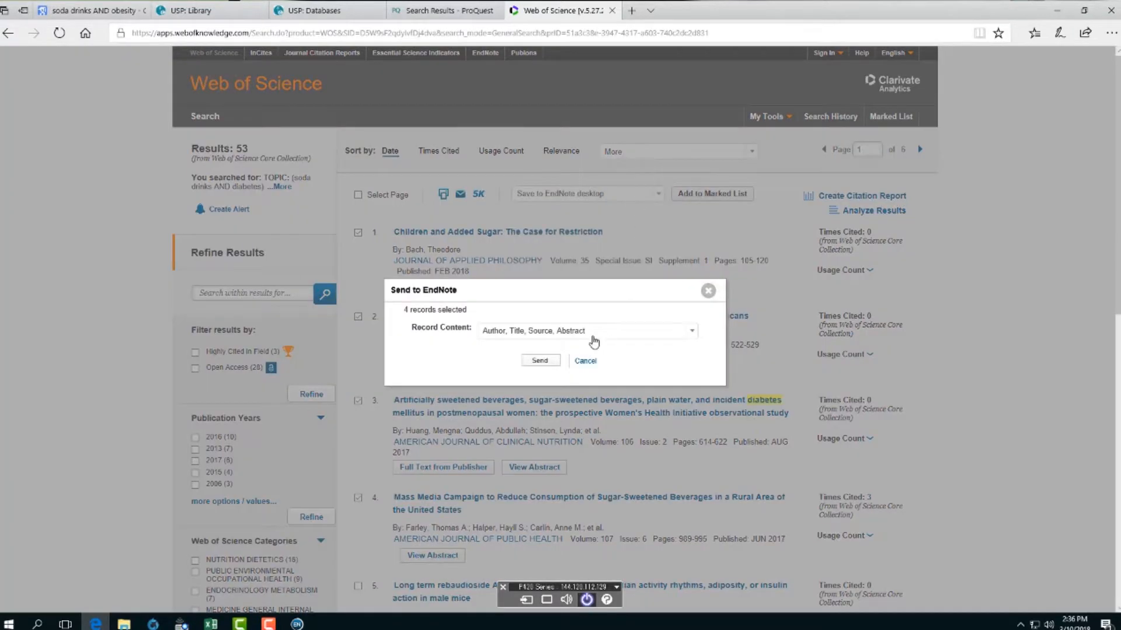
click(540, 361)
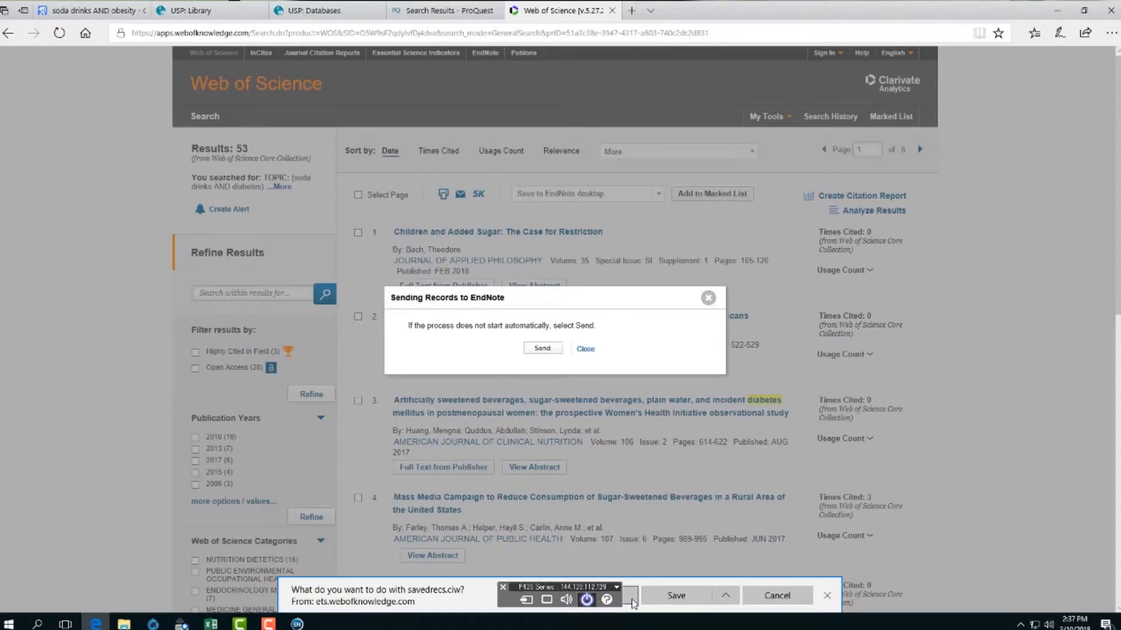
click(633, 600)
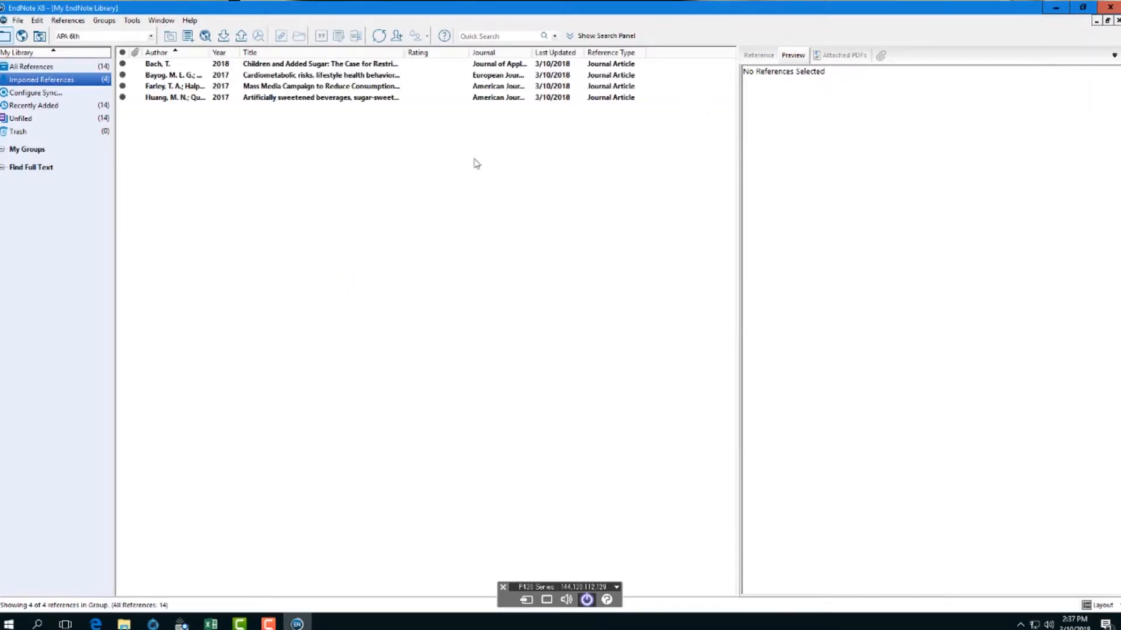
- Display All References in EndNote, now 14 including the four Web of Science imports
click(35, 66)
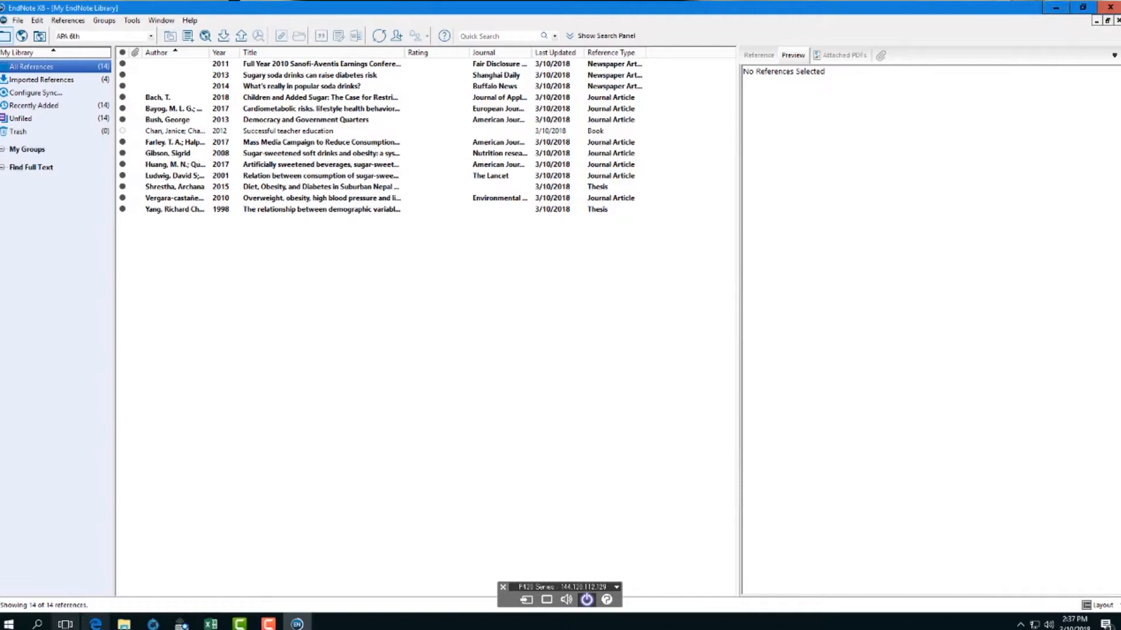
- Return to Edge and close the Sending Records to EndNote notice over the 53 results
click(95, 624)
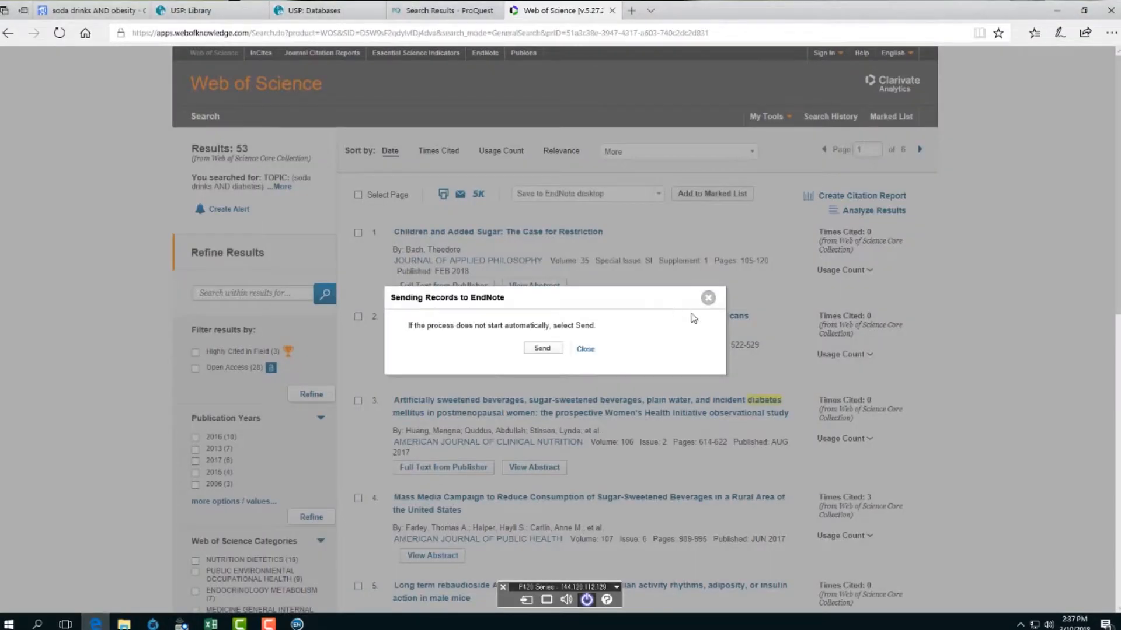
click(707, 296)
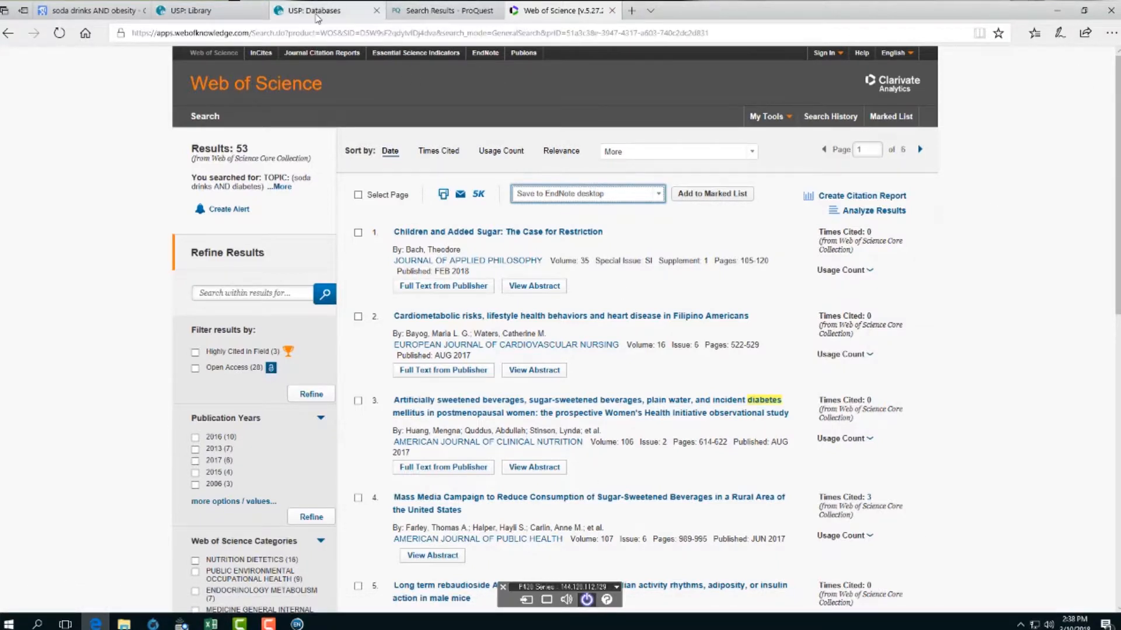
mouse_move(317, 18)
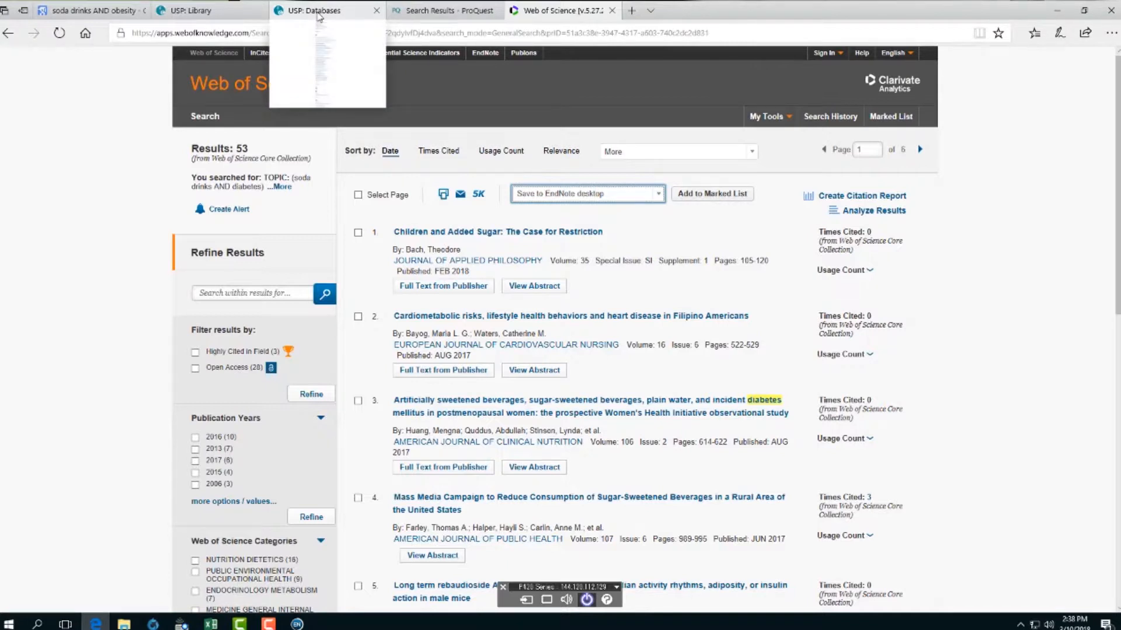
- Open Ebook Central from the USP databases list and search ebooks for soda drinks AND diabetes
click(320, 17)
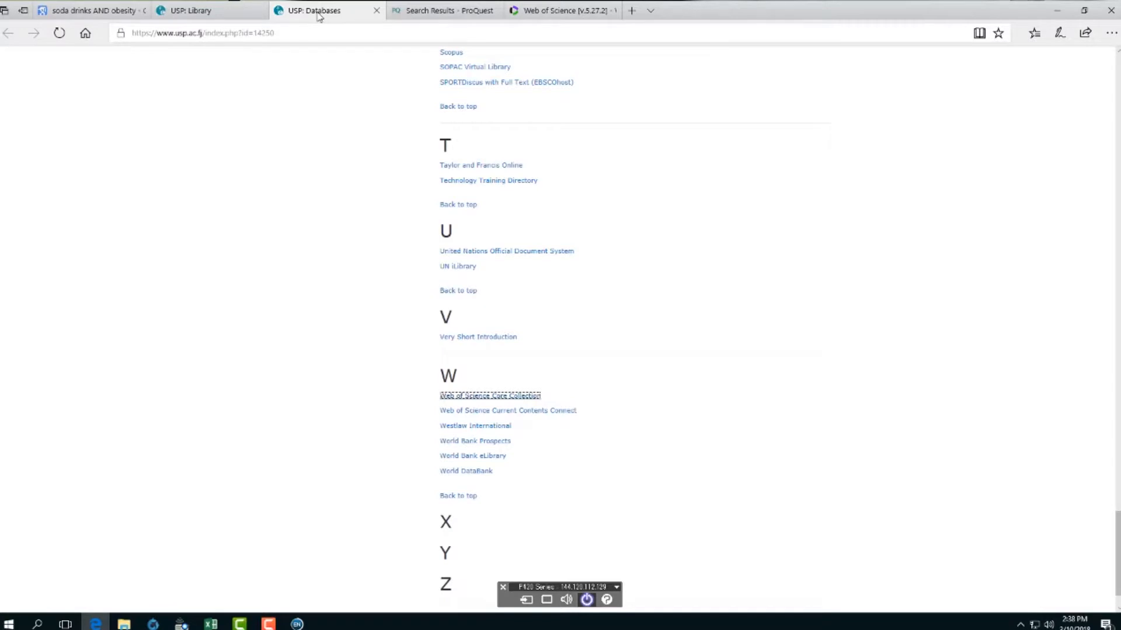
scroll(656, 380, up, 15)
scroll(656, 380, up, 20)
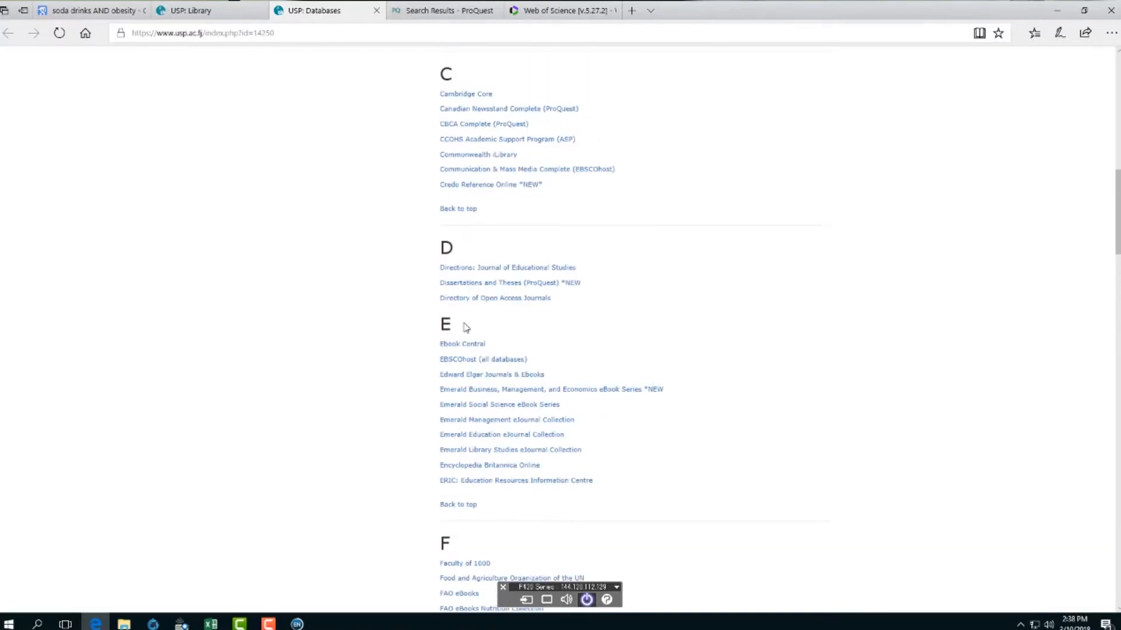
click(463, 345)
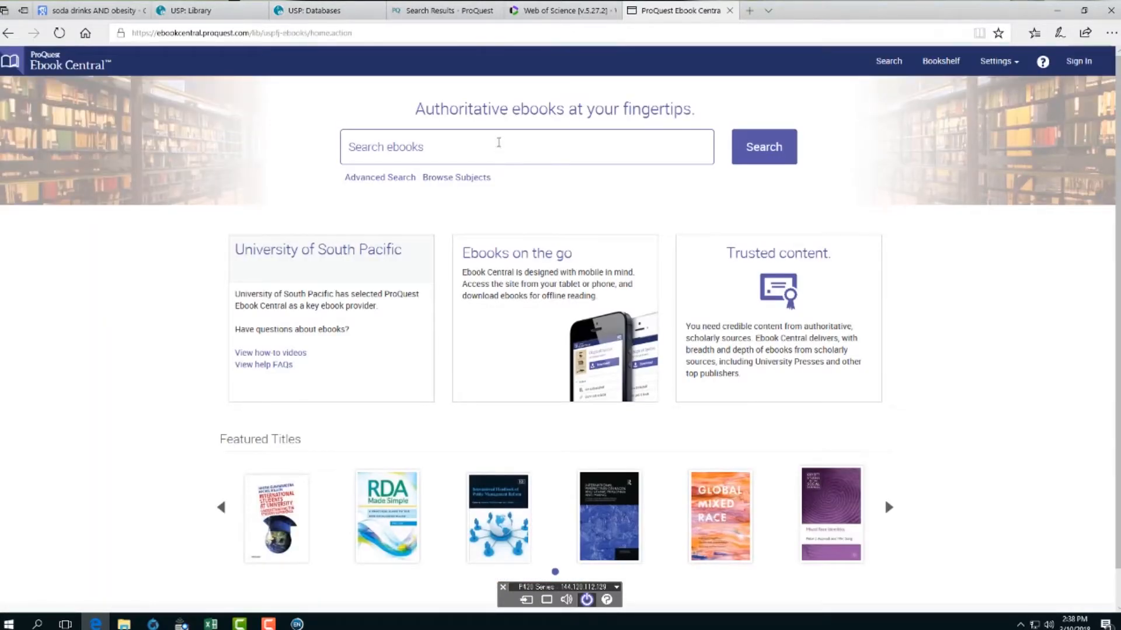
click(413, 148)
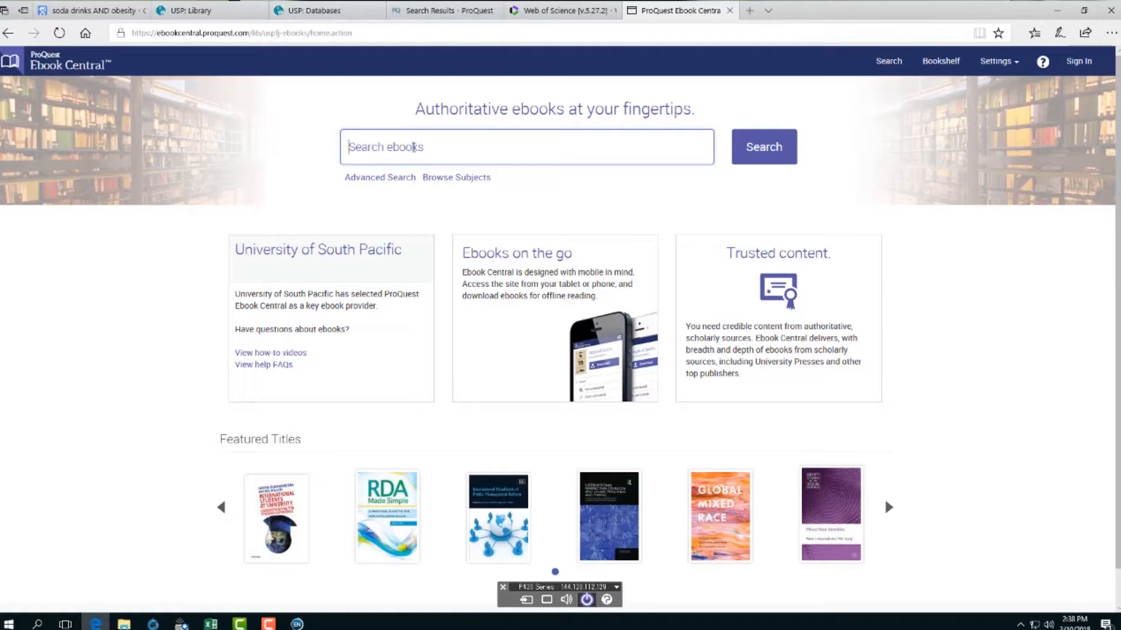
text(s)
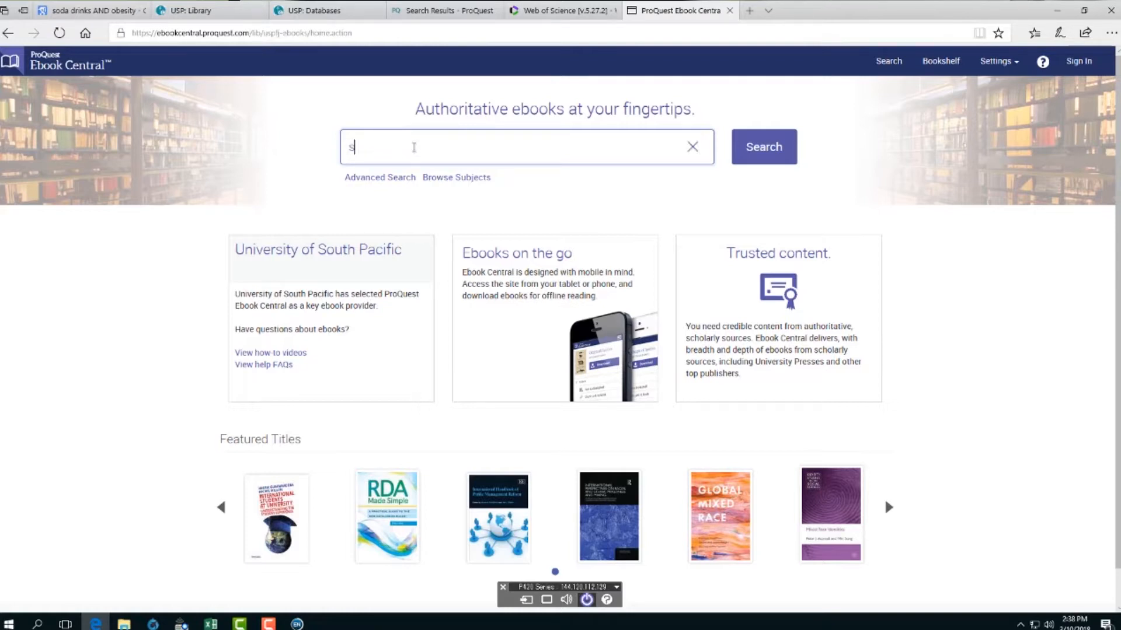
text(oda drinks AND diabetes)
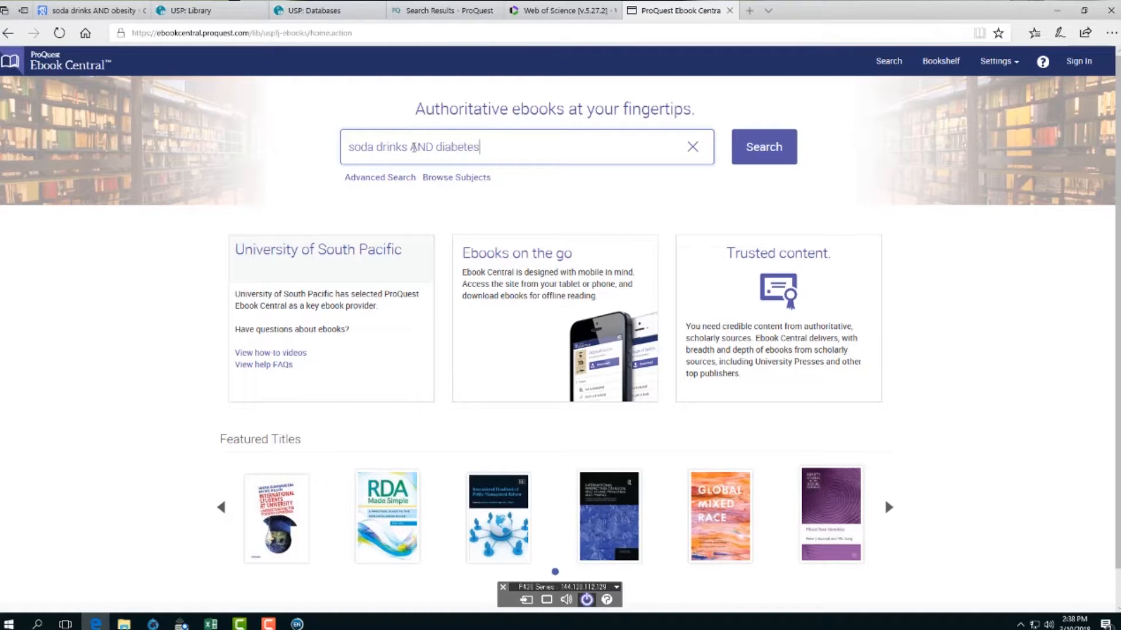
click(760, 150)
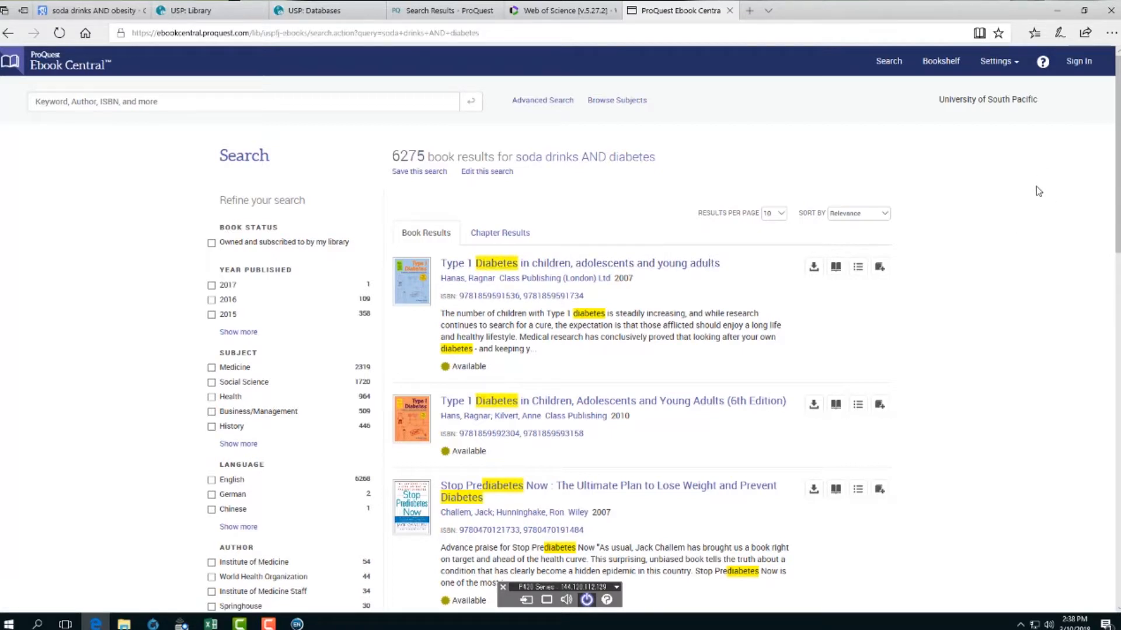
- Open the Ebook Central sign-in page and submit the university username and password
click(1079, 69)
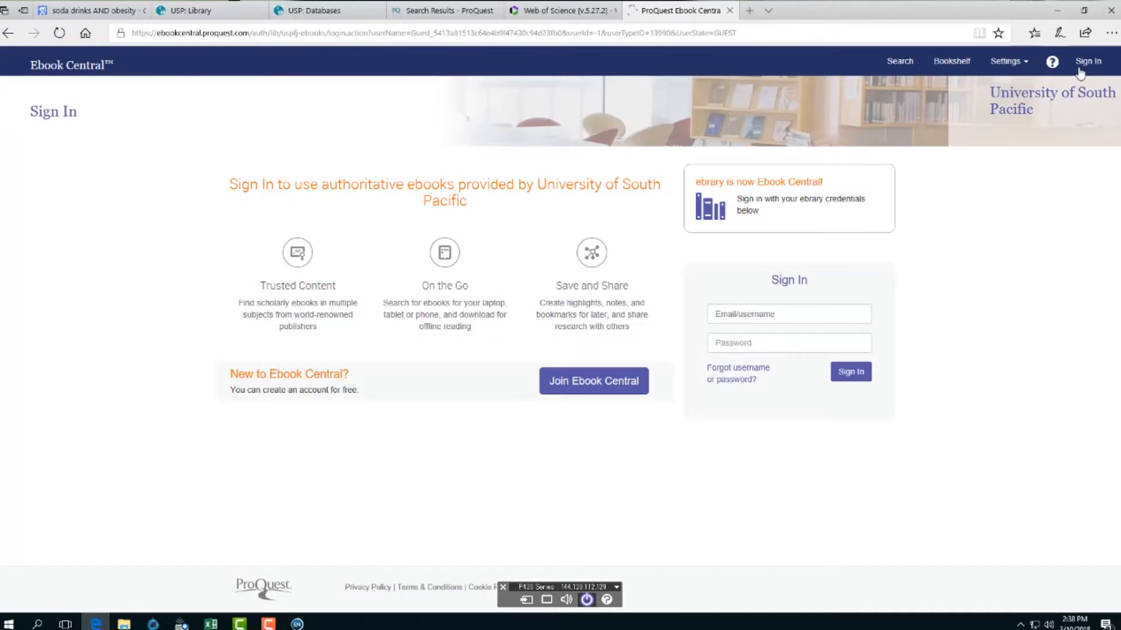
click(763, 316)
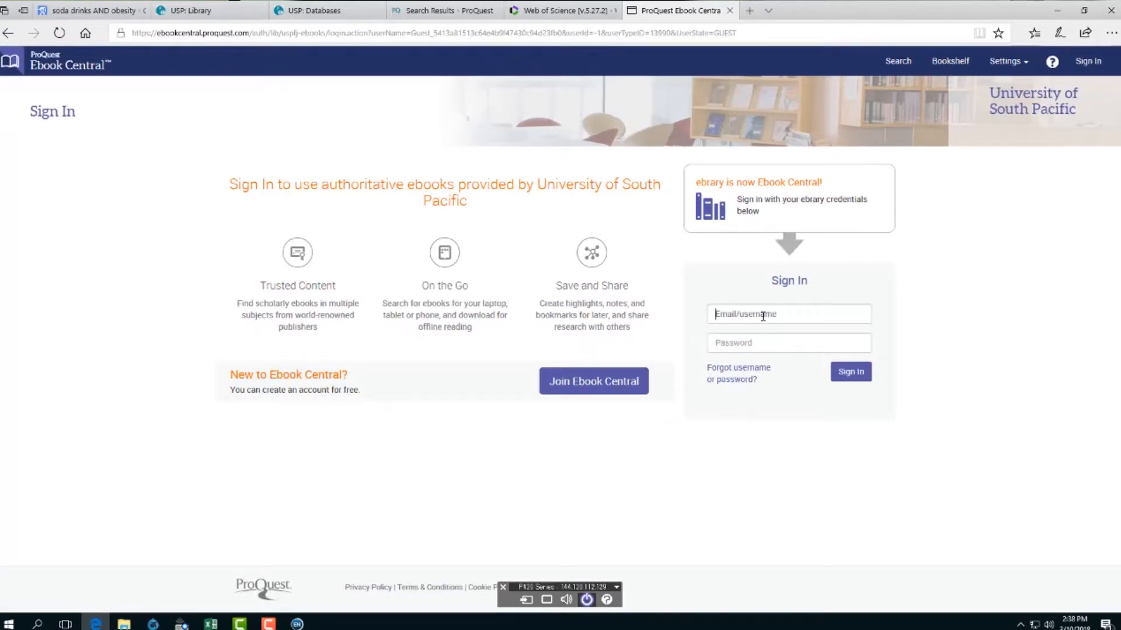
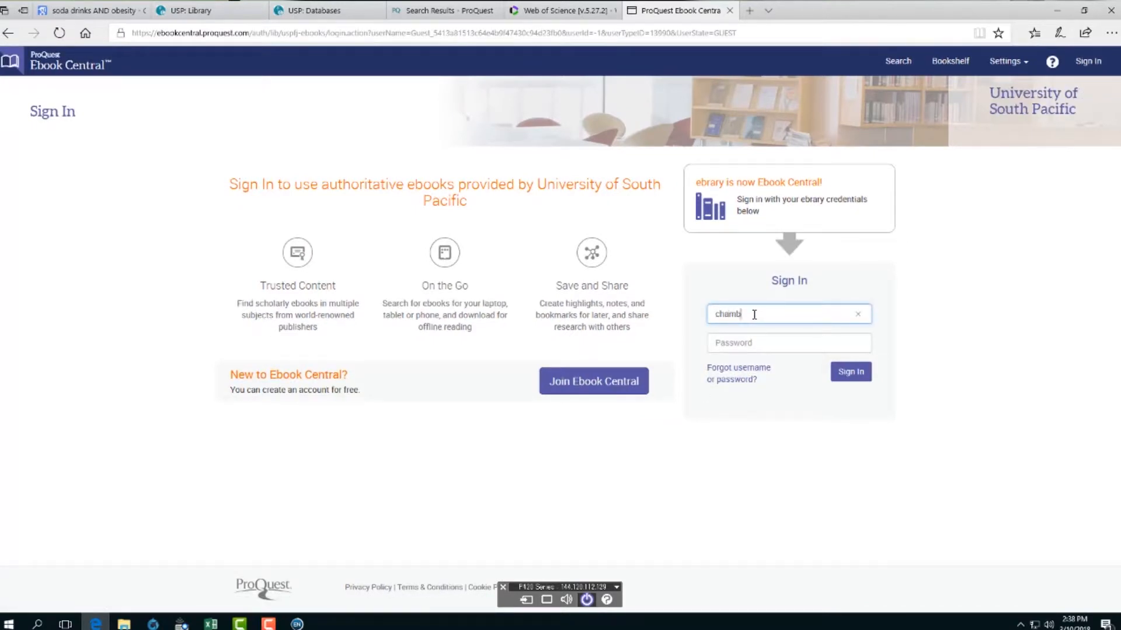
click(758, 346)
text(*****)
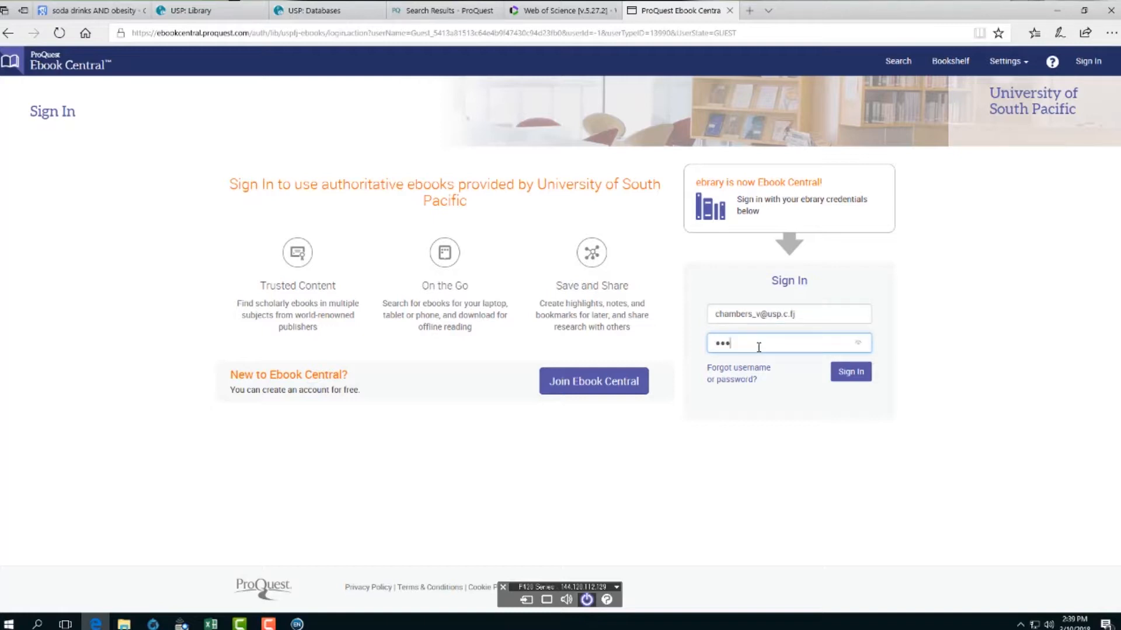
text(*****)
click(856, 375)
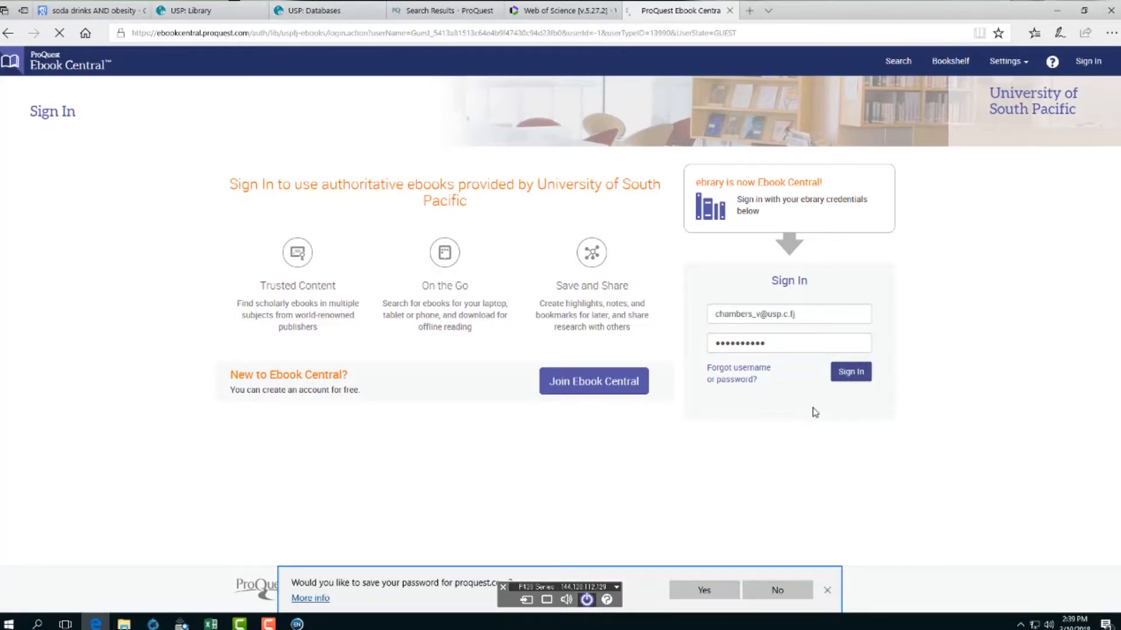
- After the failed sign-in, fix the username typo and re-enter the password
click(765, 354)
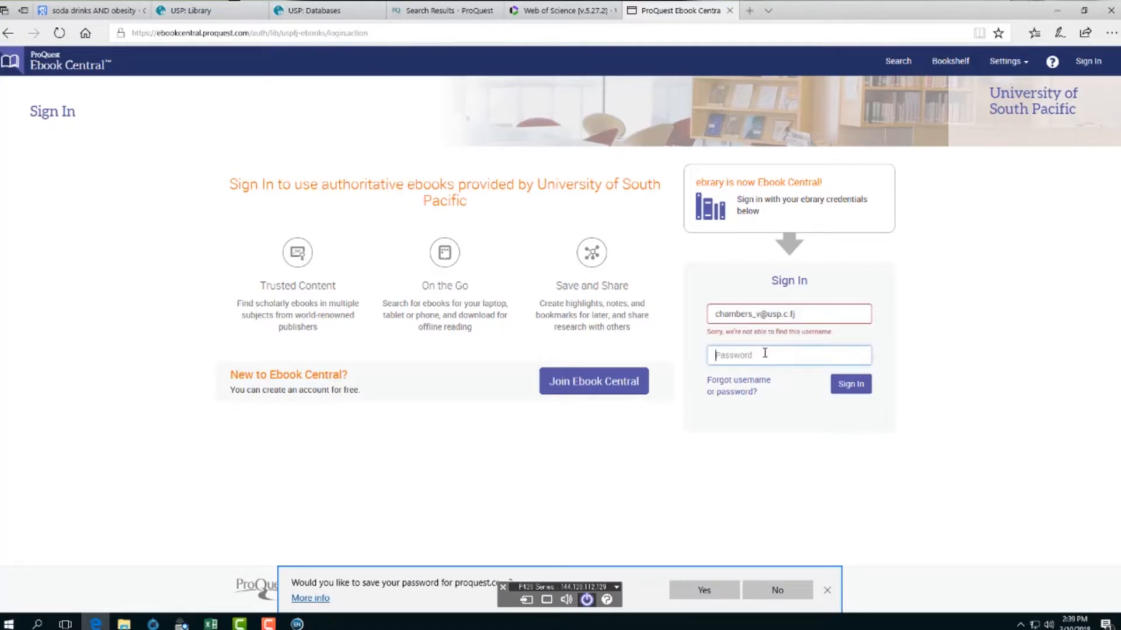
text(*****)
click(784, 314)
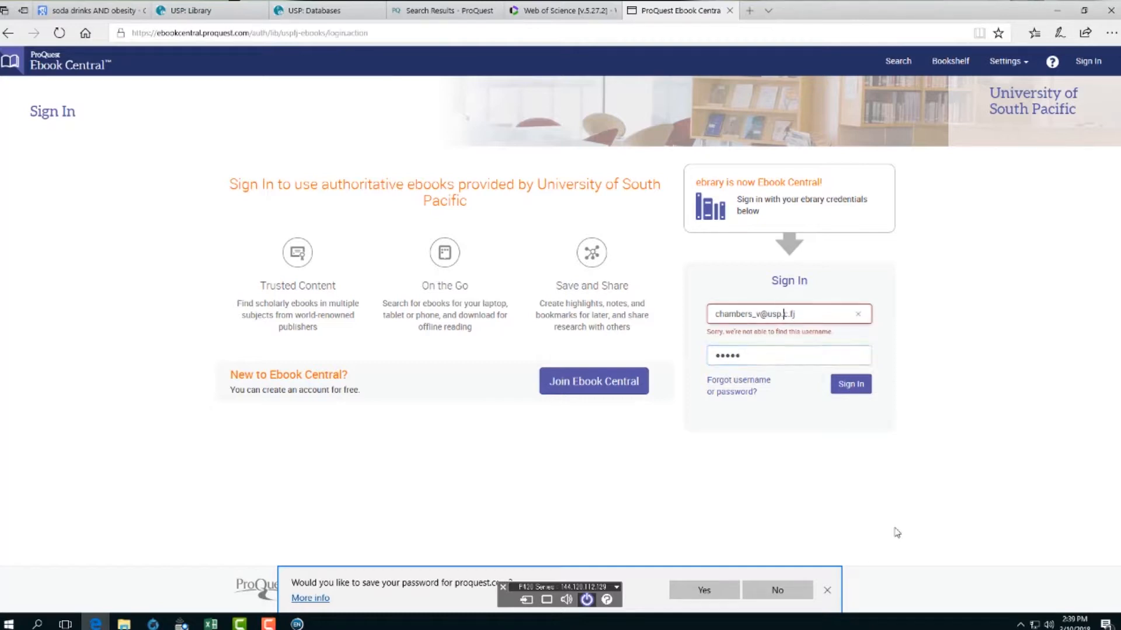
text(a)
key(Tab)
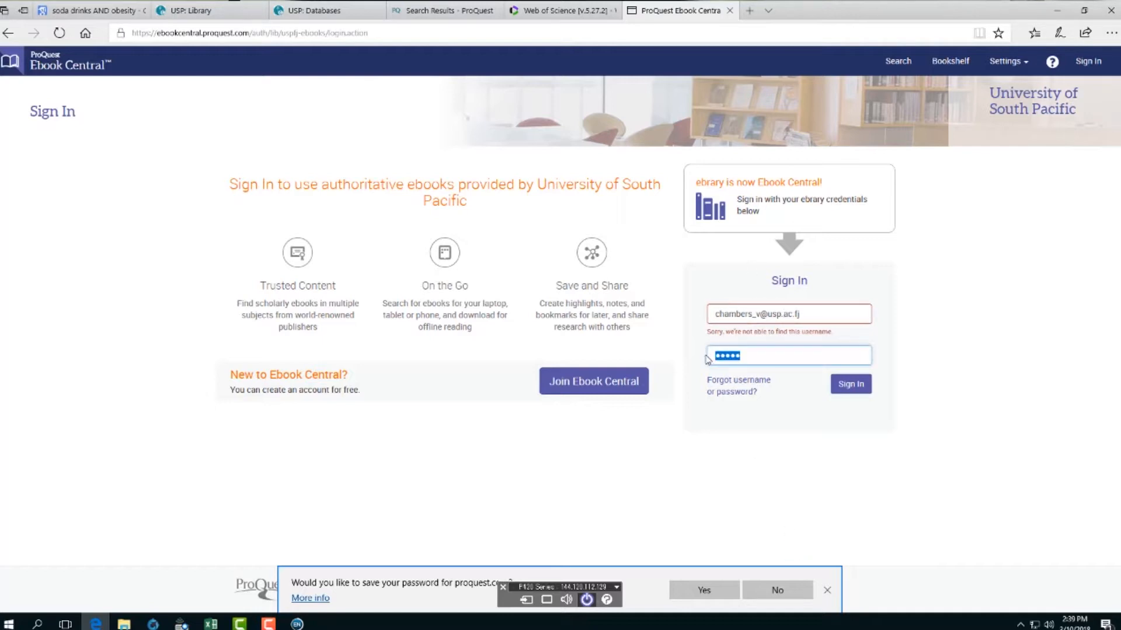
text(•••••••••)
- Sign in to ProQuest without saving the password, and start adding Stop Prediabetes Now to the bookshelf
click(844, 390)
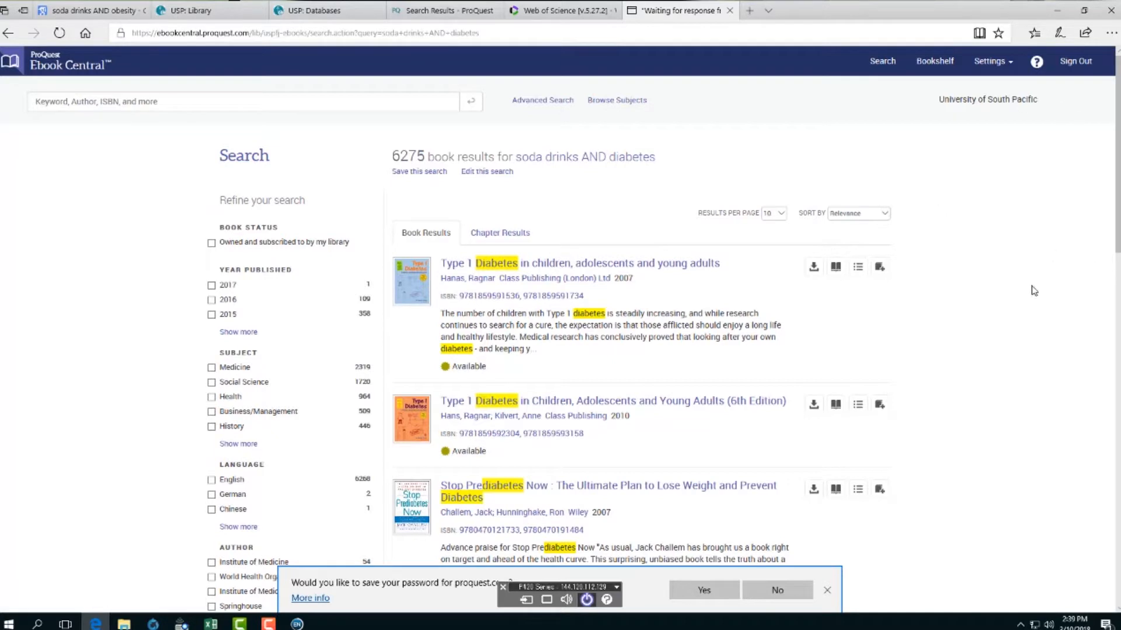
click(771, 598)
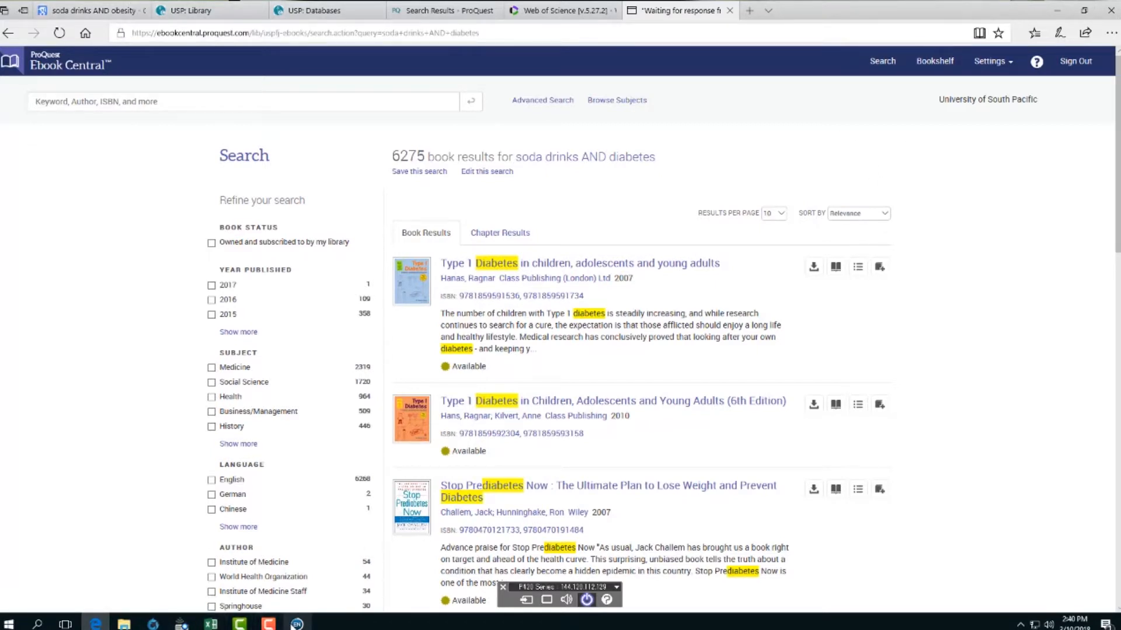
mouse_move(295, 624)
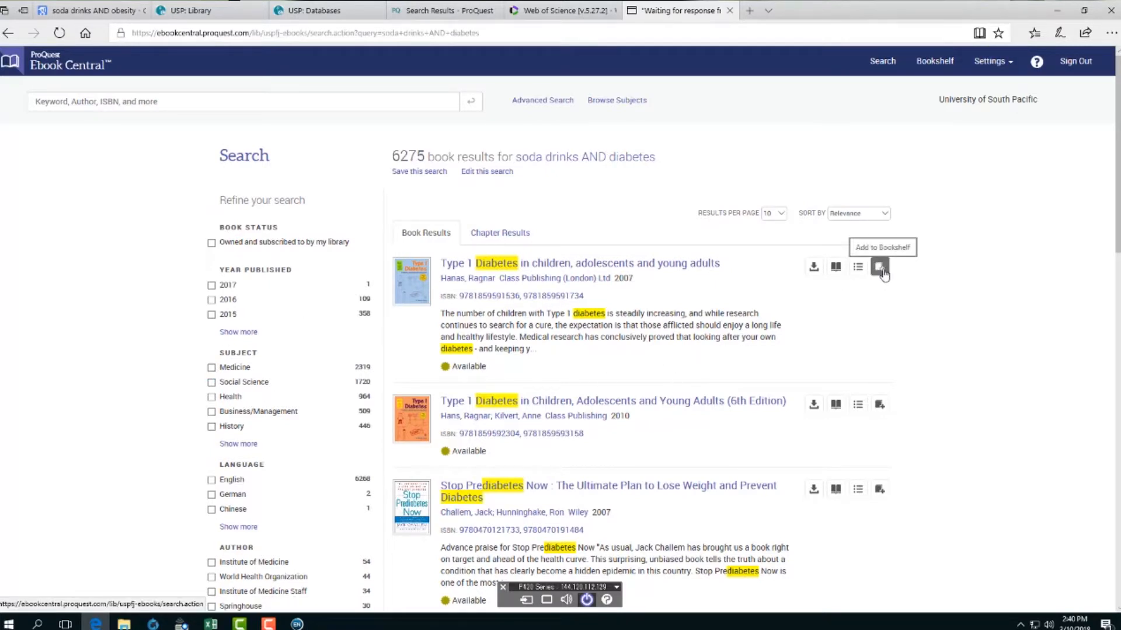
click(880, 408)
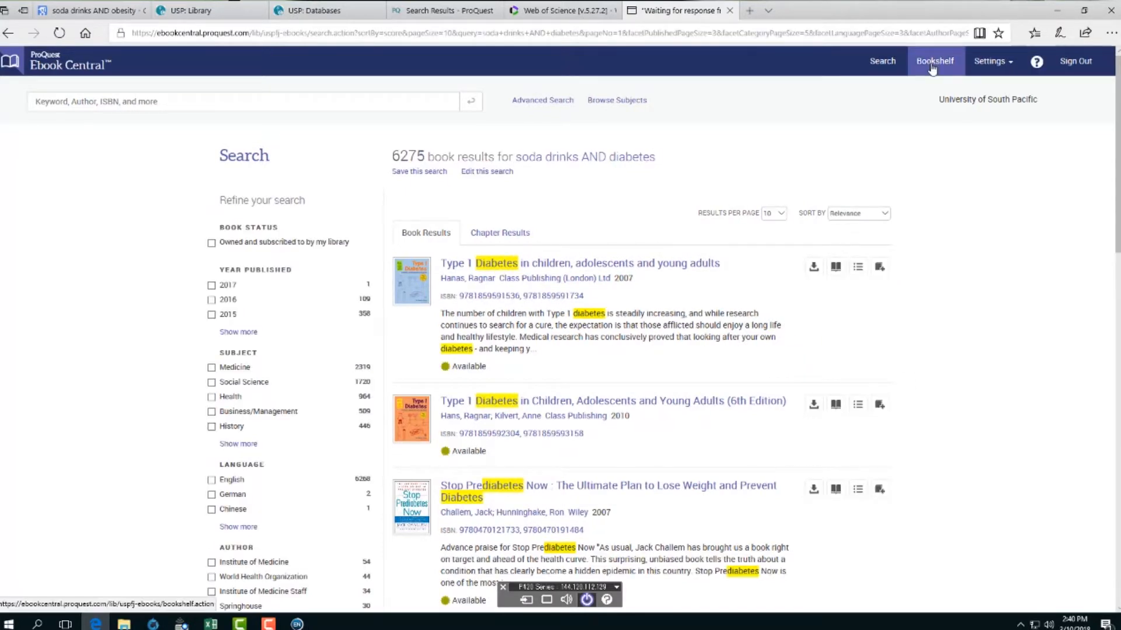
click(880, 491)
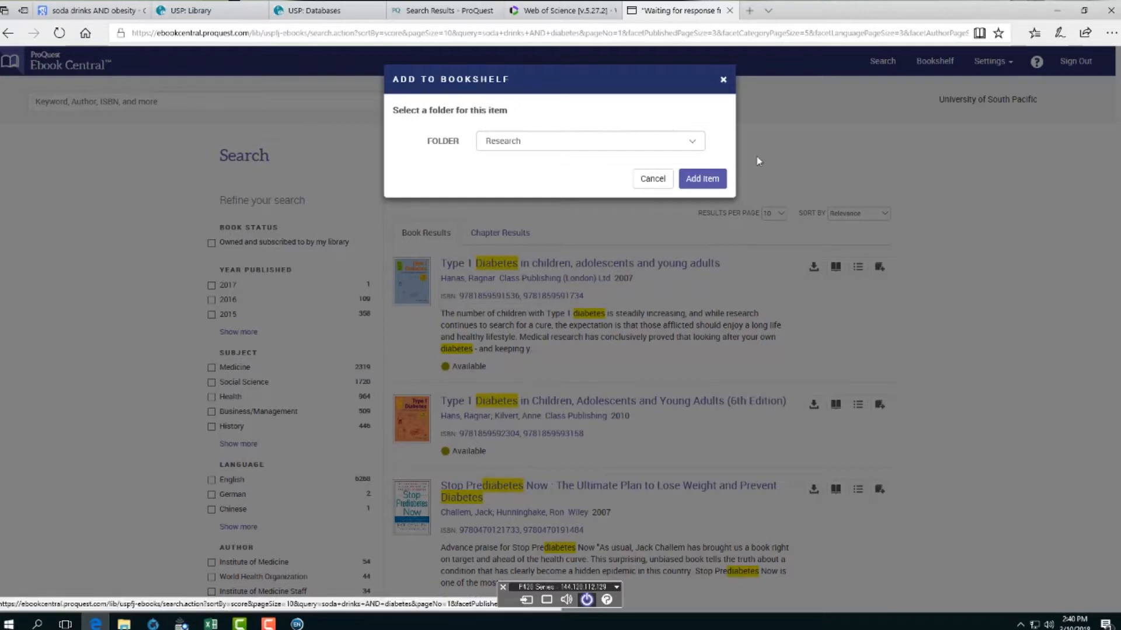
click(695, 143)
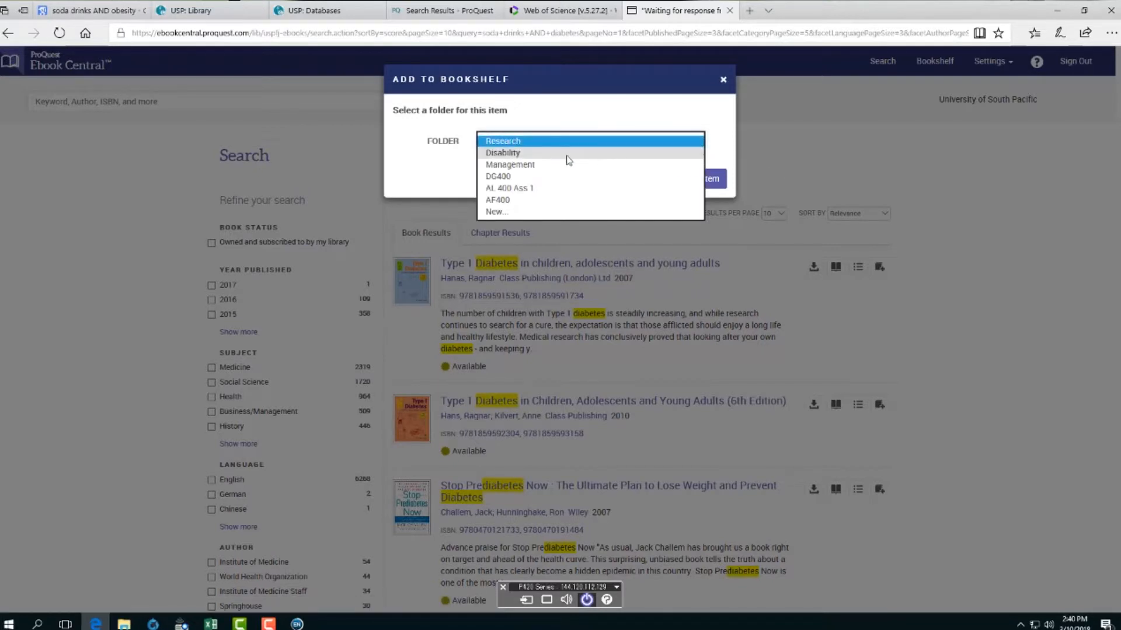
- Save Stop Prediabetes Now into a new bookshelf folder named SC 400
click(505, 213)
click(514, 170)
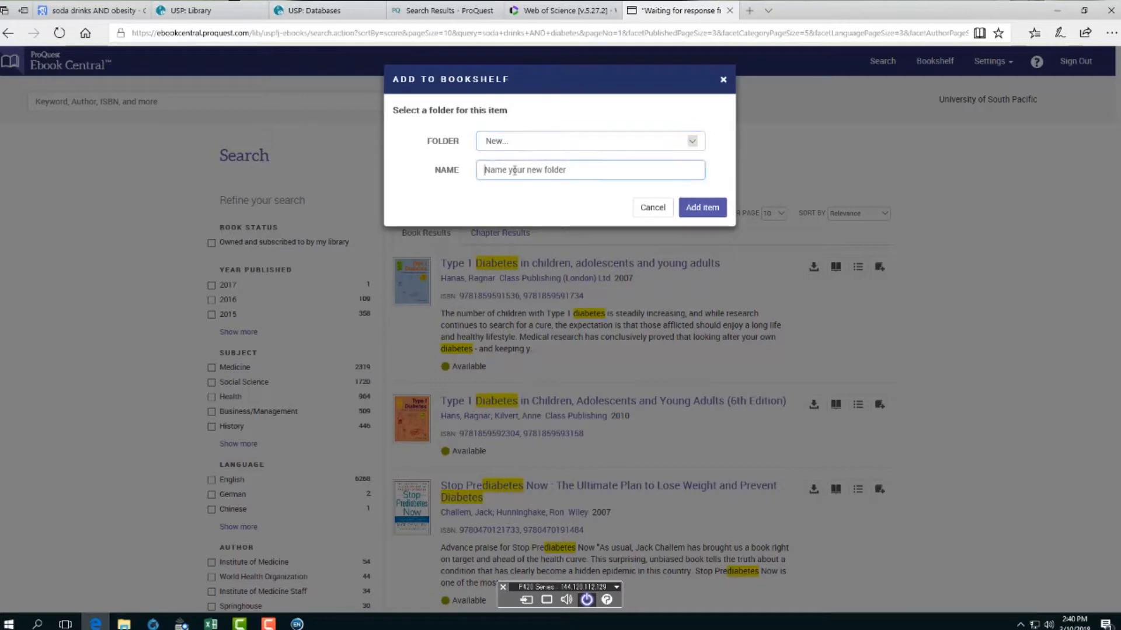
text(SC)
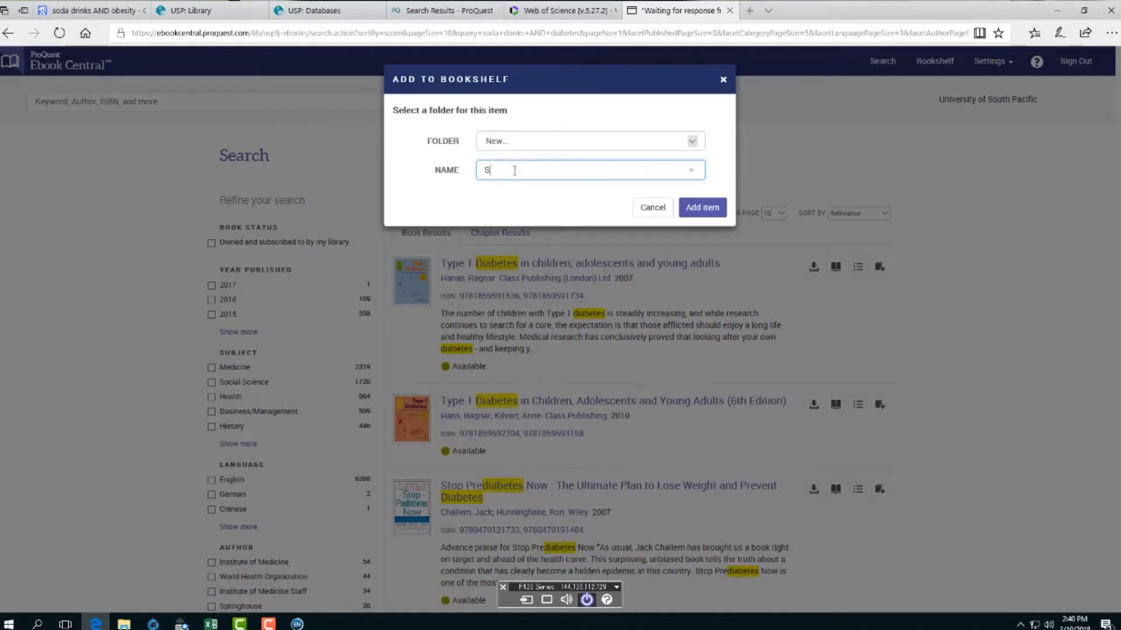
text( 400)
click(711, 208)
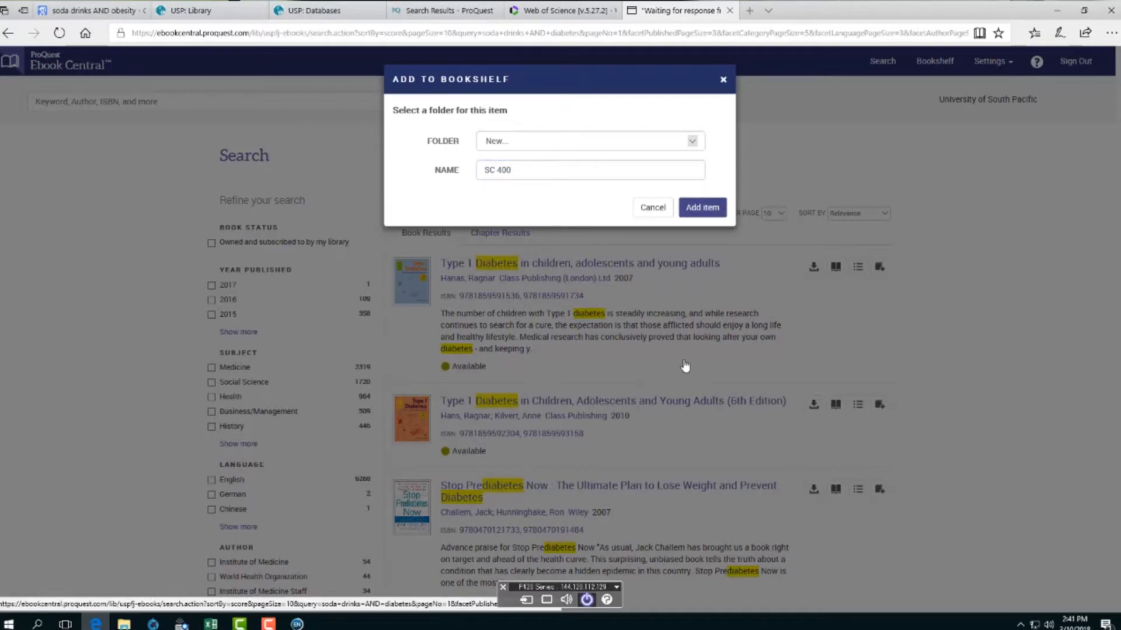
- File Teas, Cocoa and Coffee under the SC 400 folder and view the bookshelf
scroll(628, 456, down, 3)
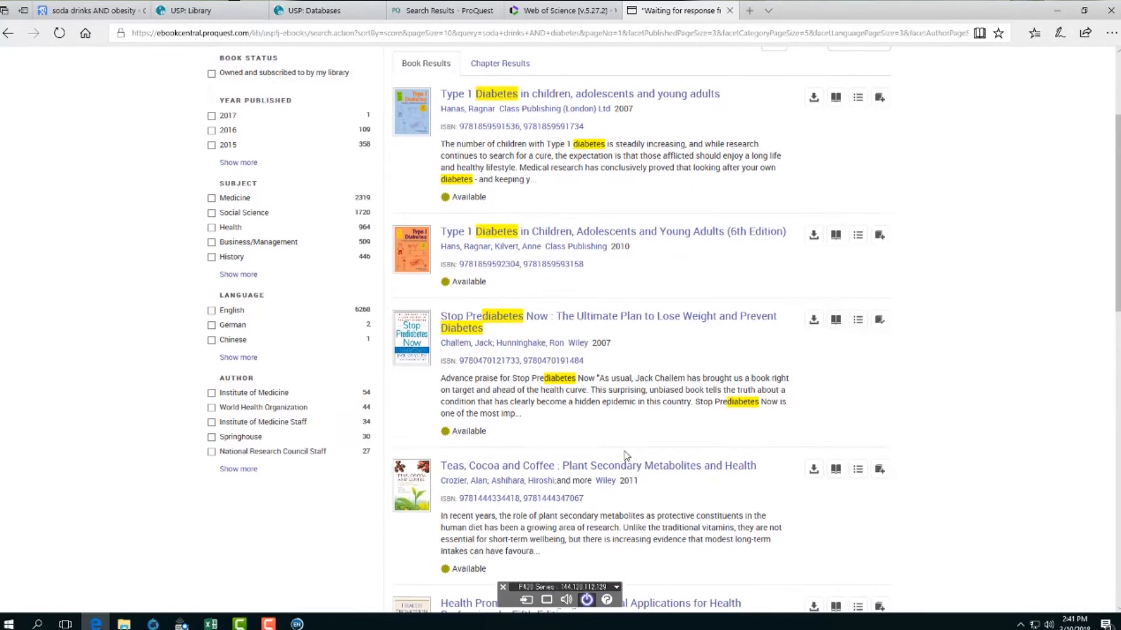
click(879, 470)
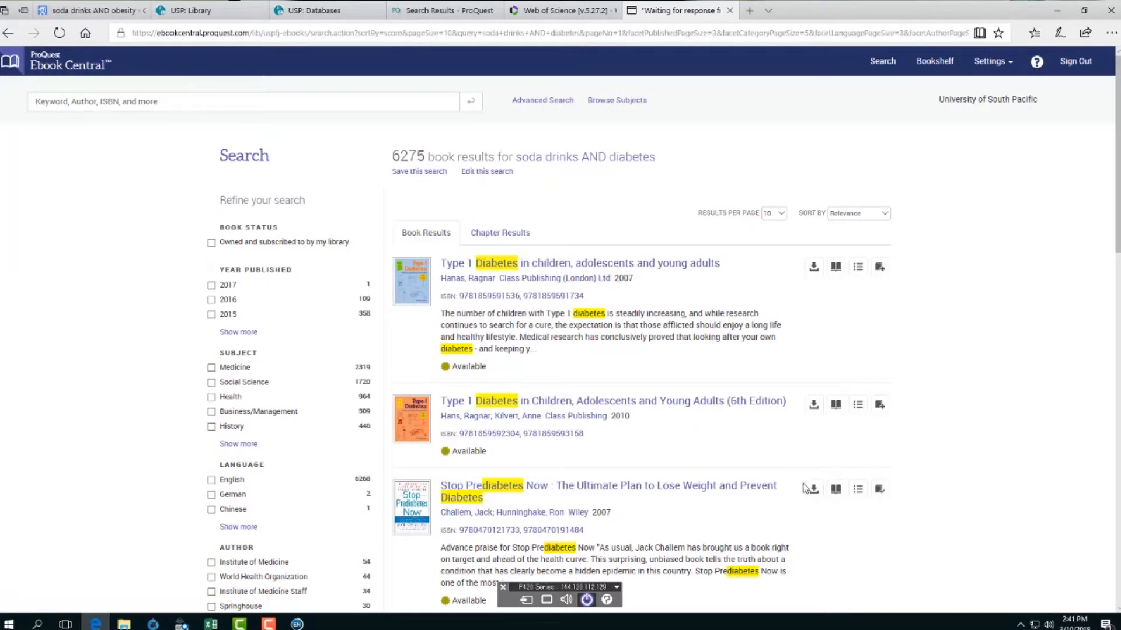
scroll(880, 493, down, 4)
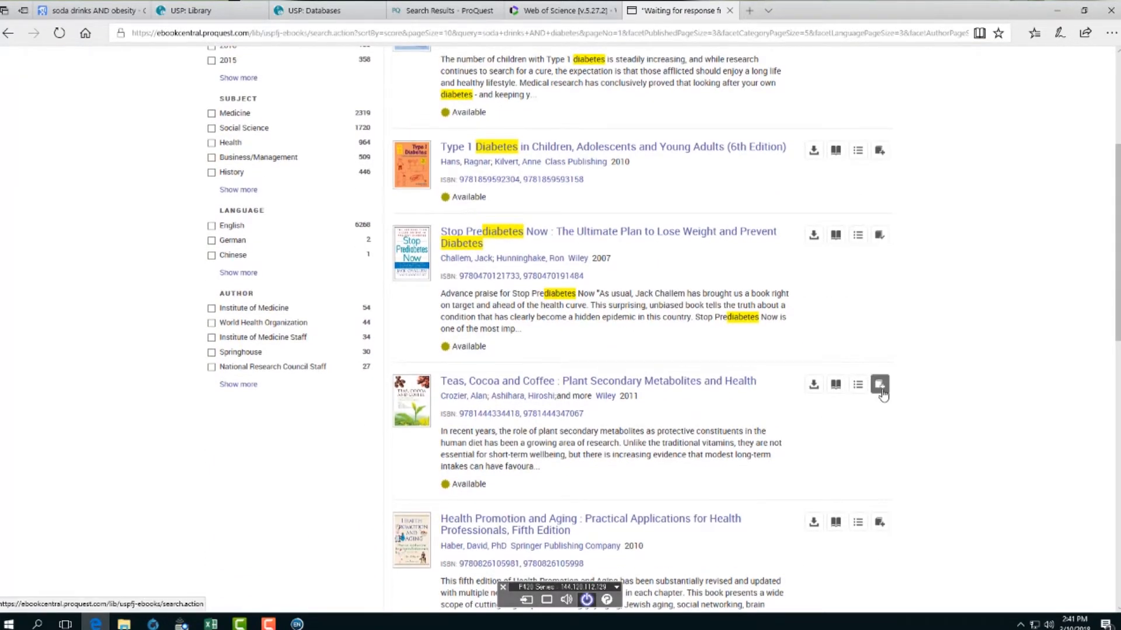
click(879, 384)
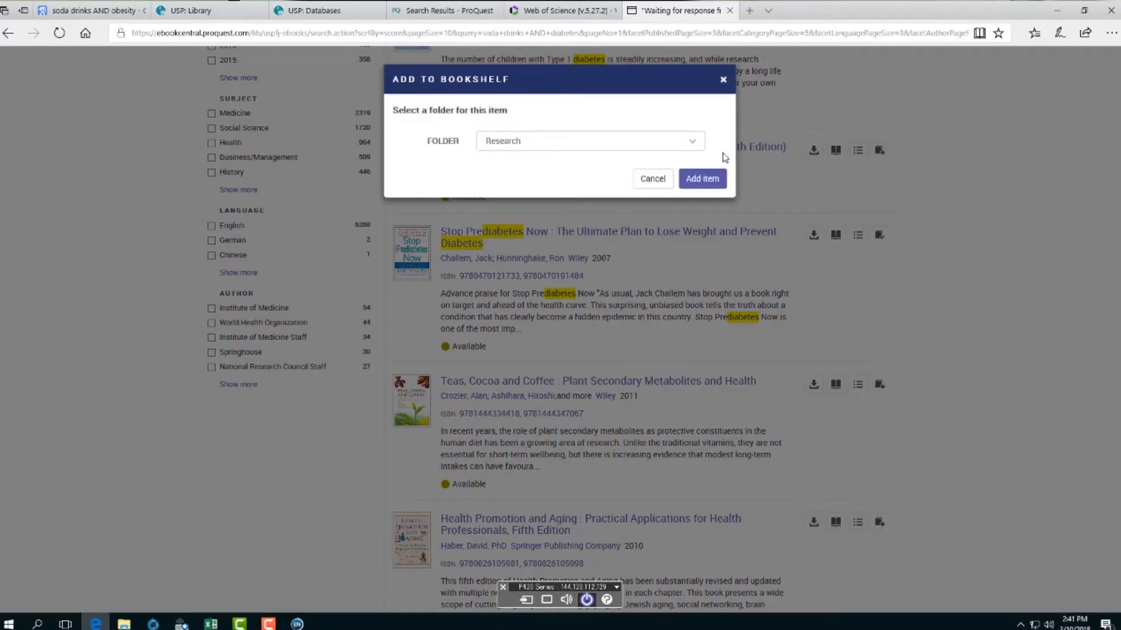
click(693, 146)
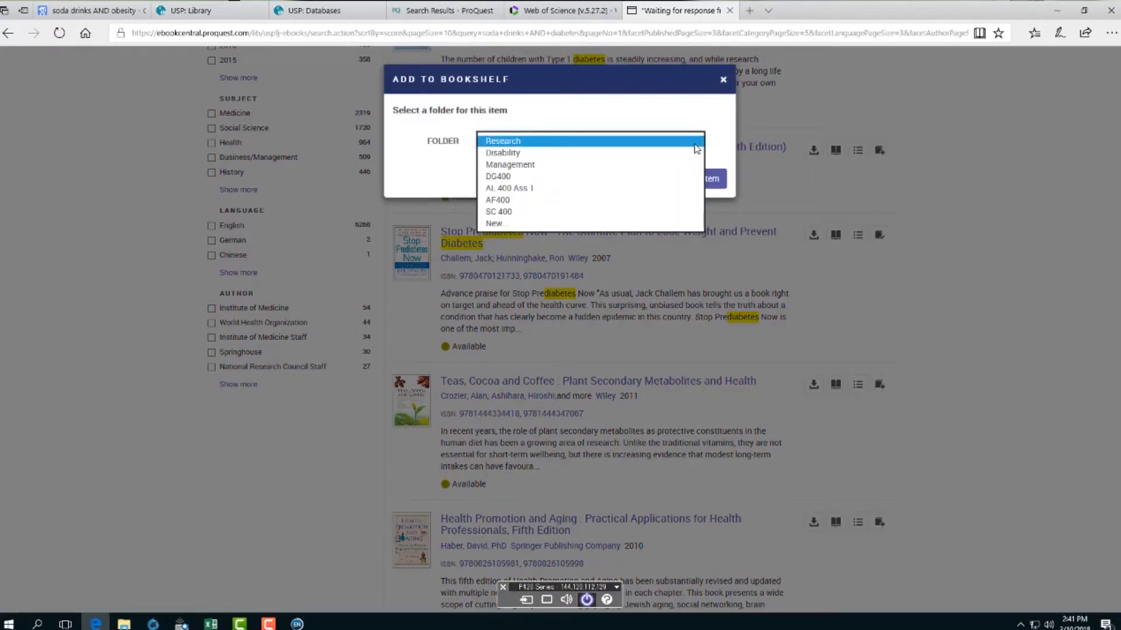
click(576, 212)
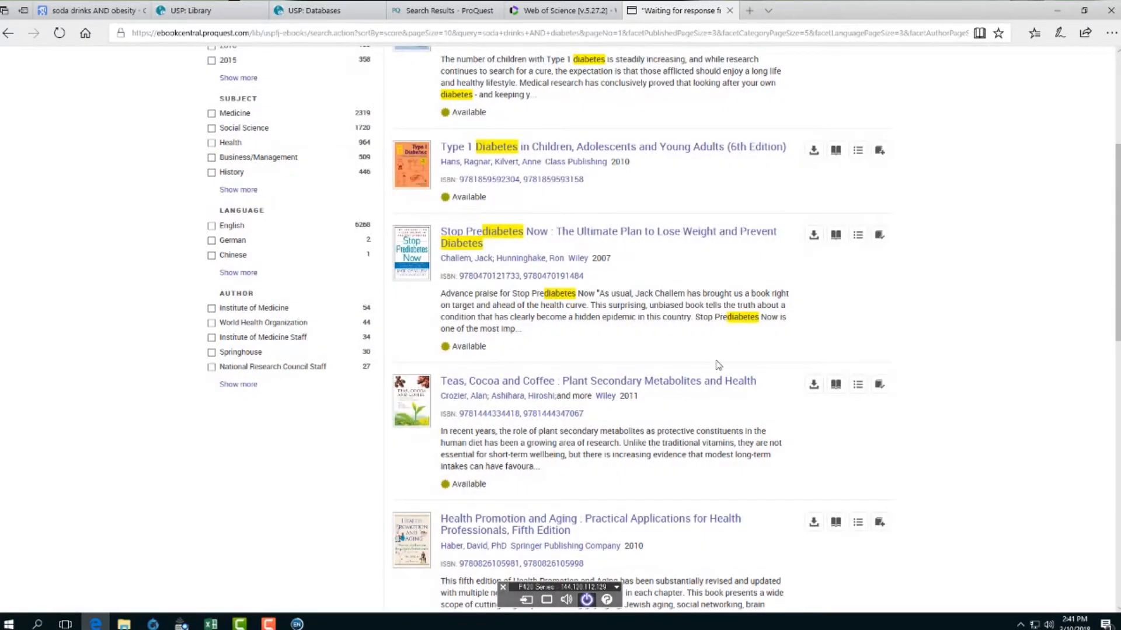
scroll(686, 435, up, 4)
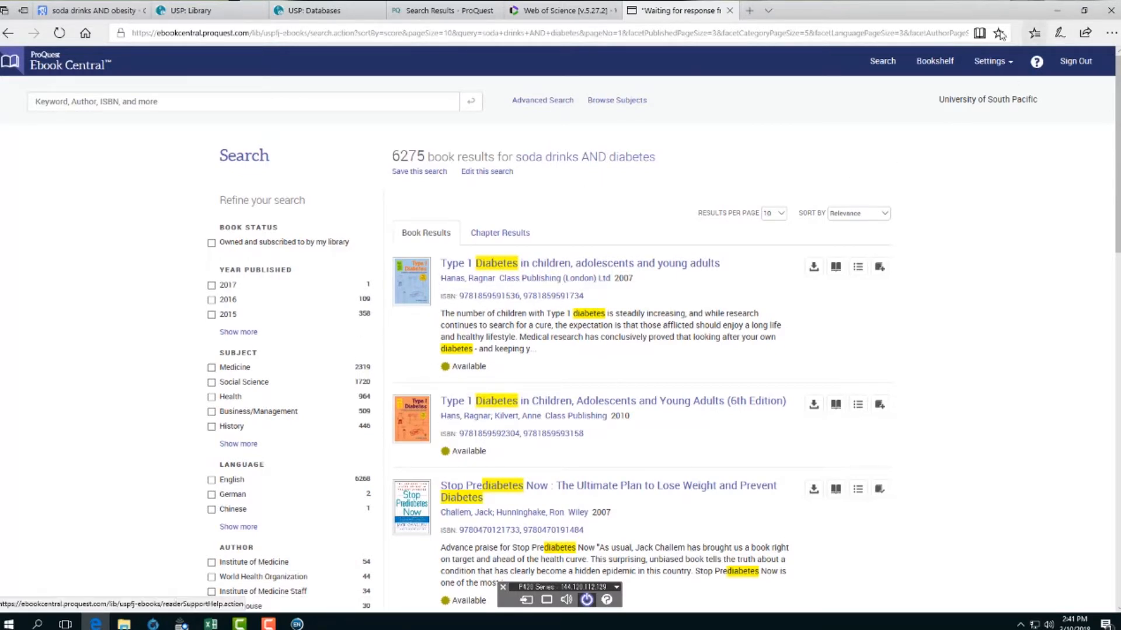
click(932, 65)
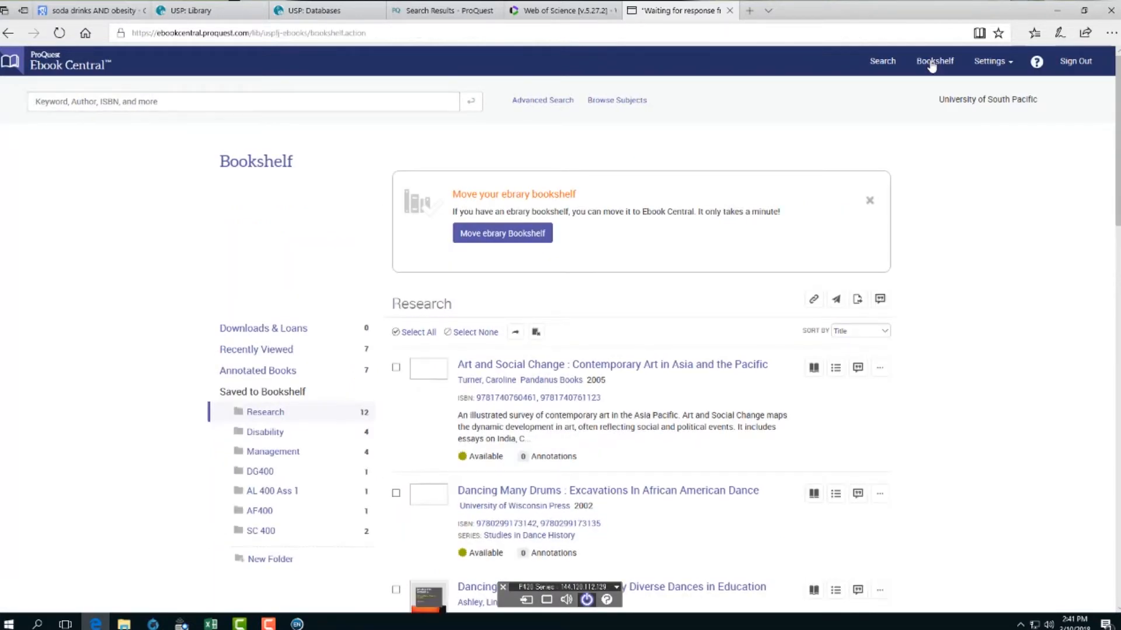
- In the SC 400 folder, tick both Stop Prediabetes Now and Teas, Cocoa and Coffee for citing
scroll(686, 433, down, 3)
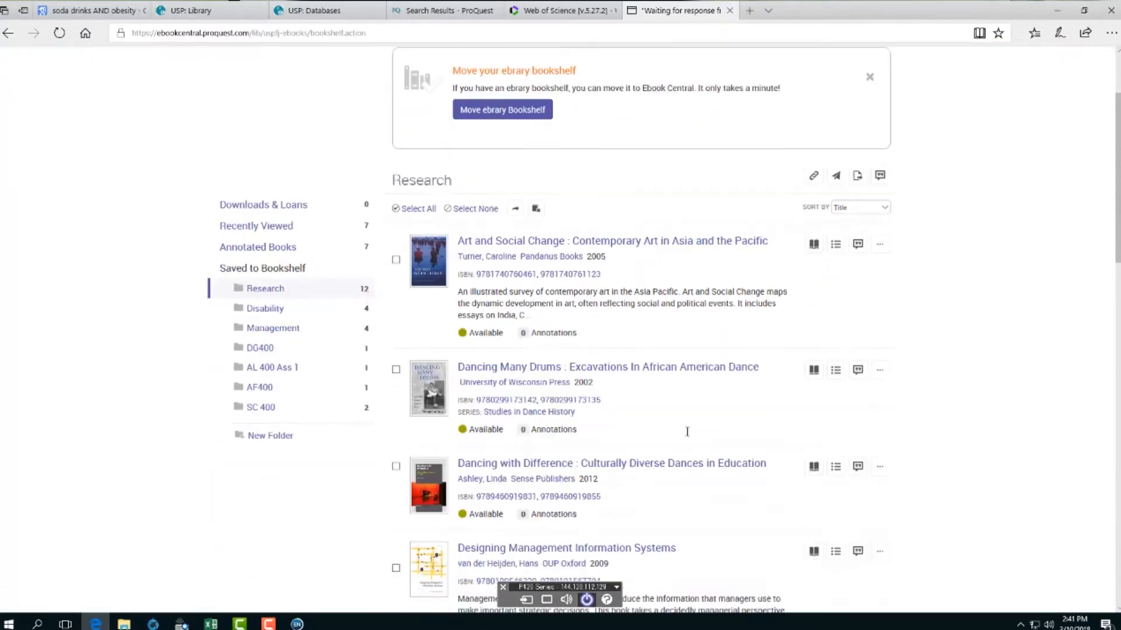
scroll(545, 365, down, 8)
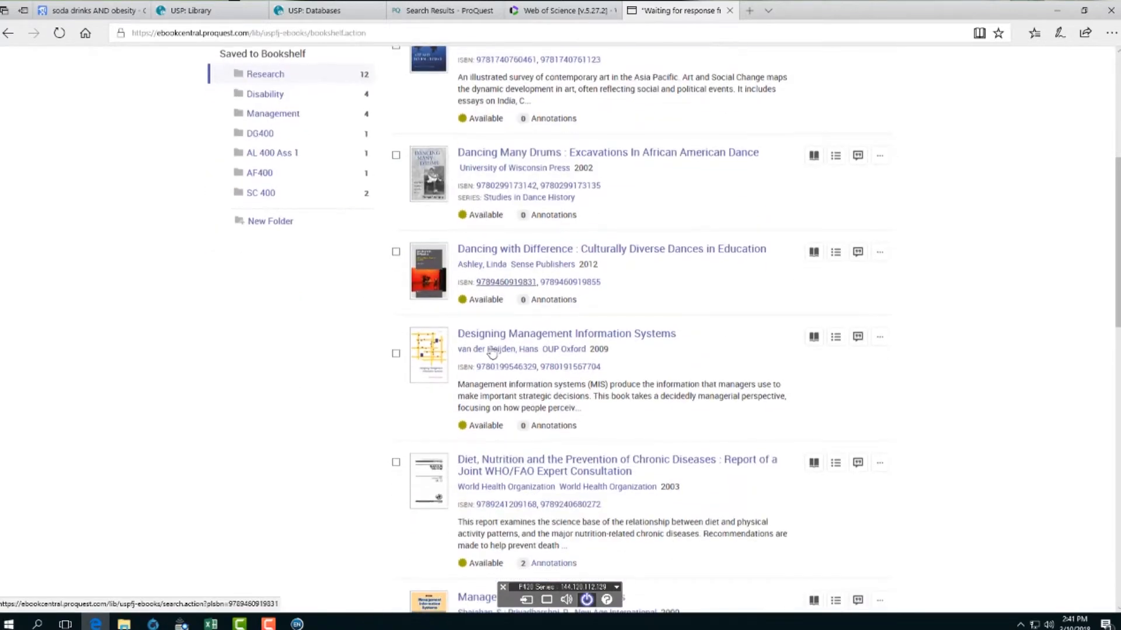
scroll(605, 421, down, 10)
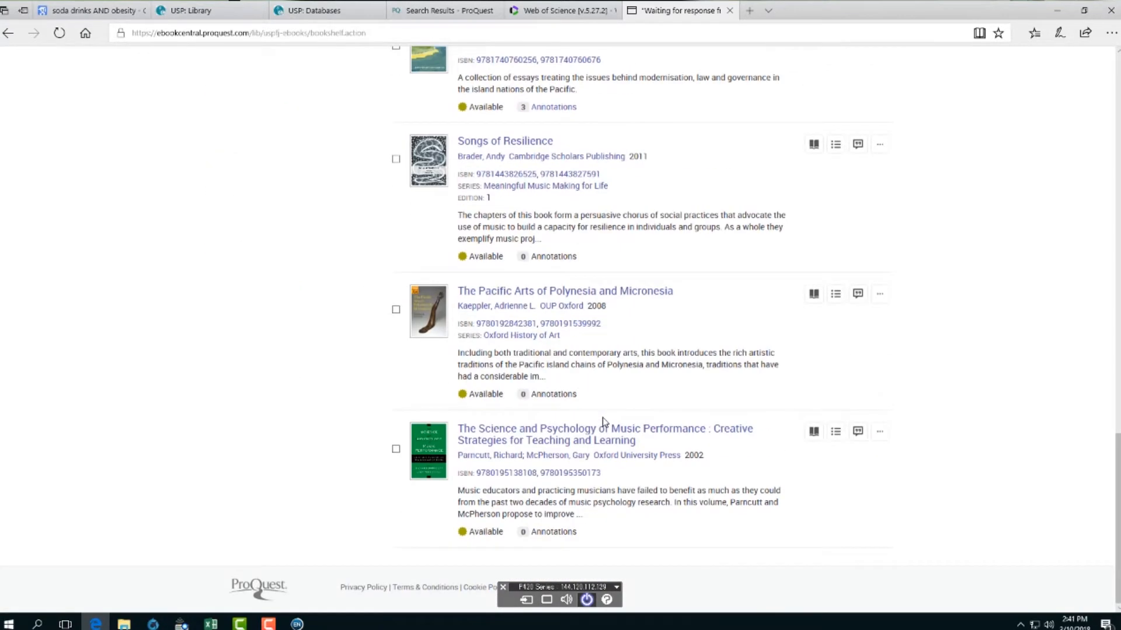
scroll(604, 420, up, 20)
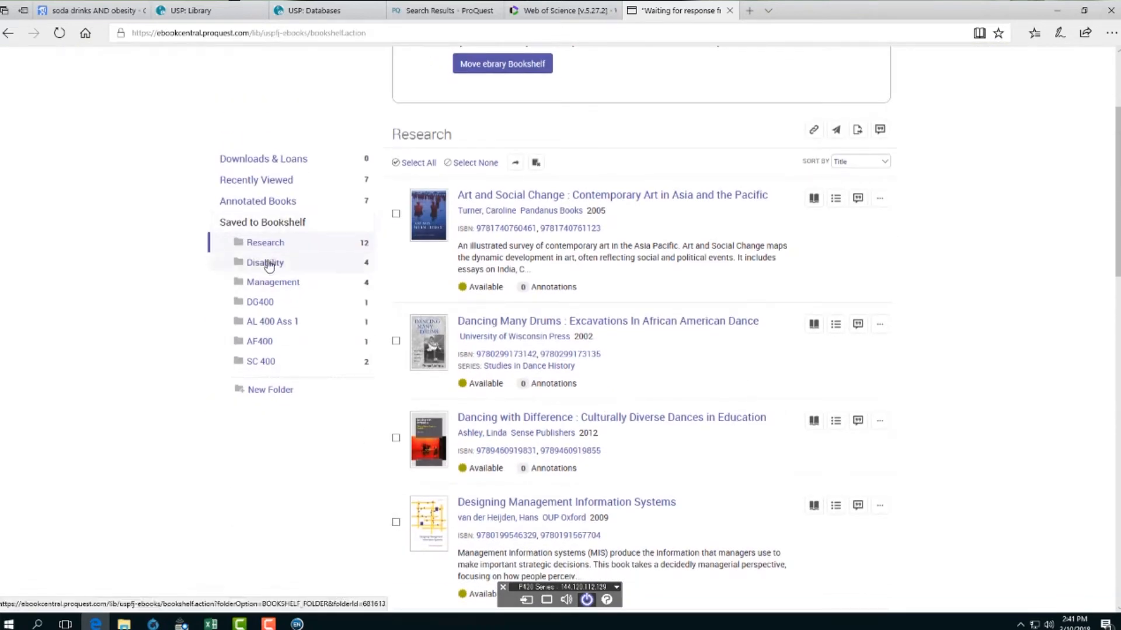
click(261, 362)
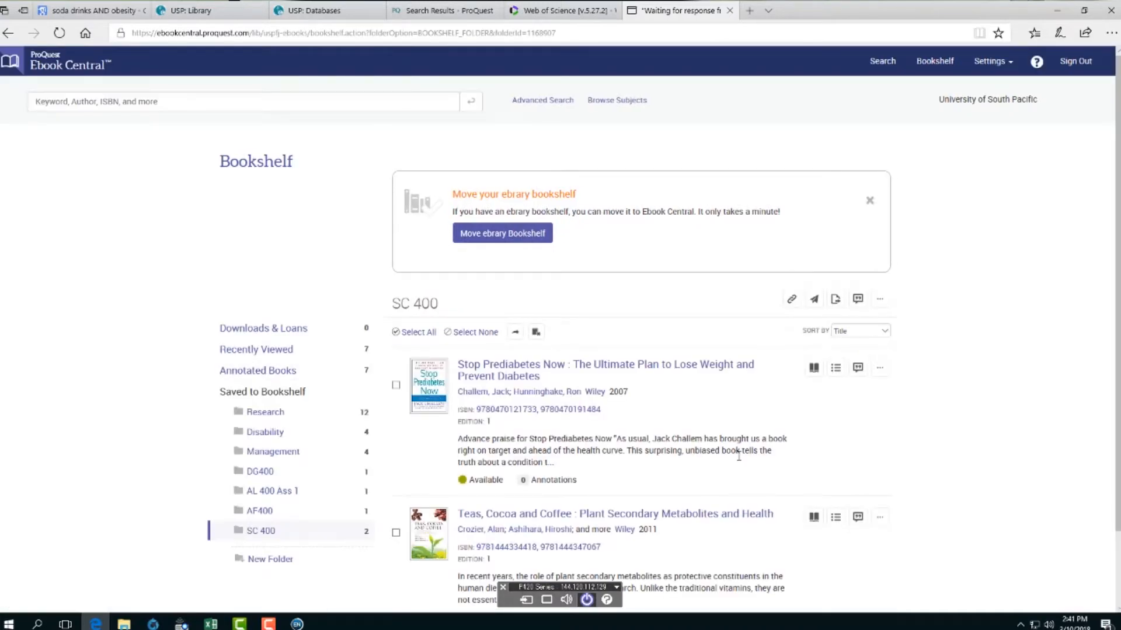
scroll(738, 461, down, 2)
click(396, 300)
click(396, 447)
scroll(788, 449, up, 2)
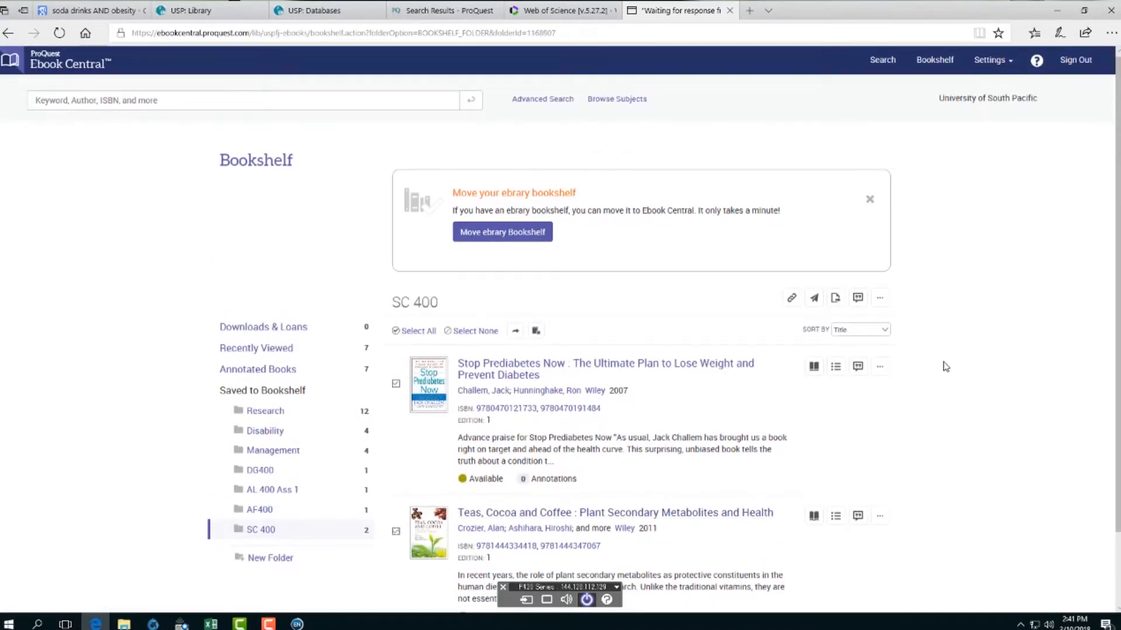
click(858, 298)
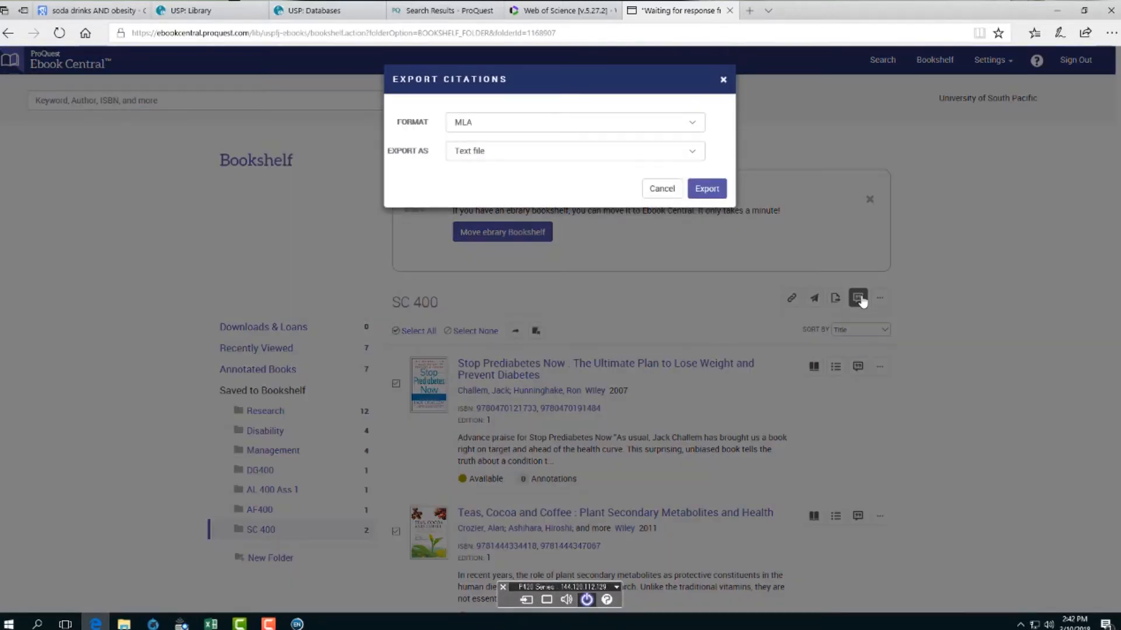
- Export both book citations for Endnote/Citavi in APA format as biblioExport.RIS
click(693, 155)
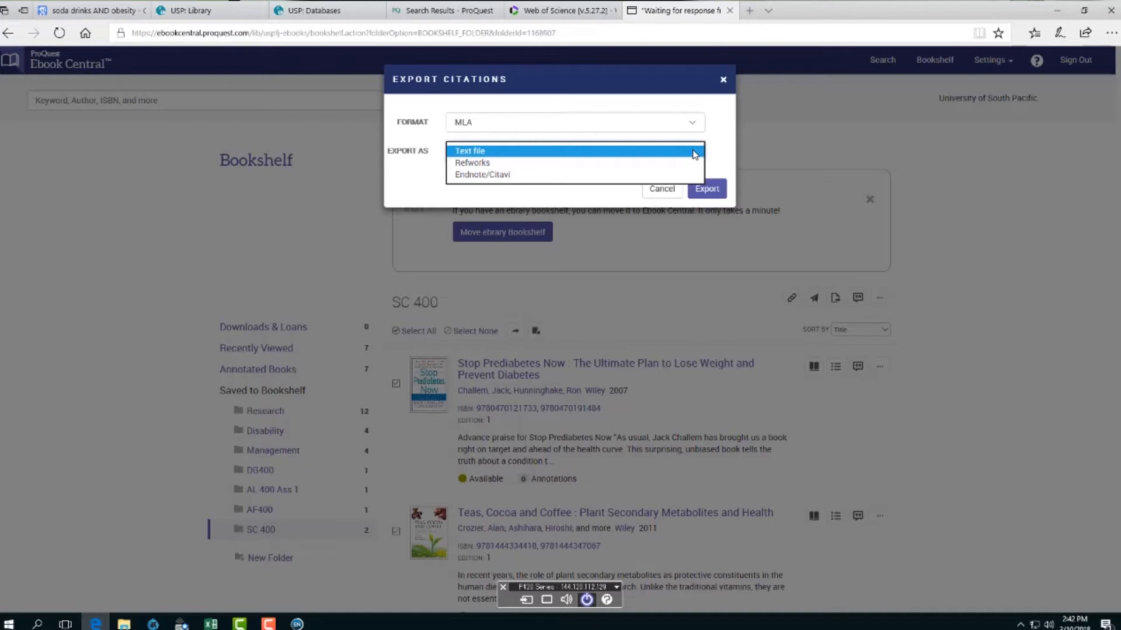
click(586, 175)
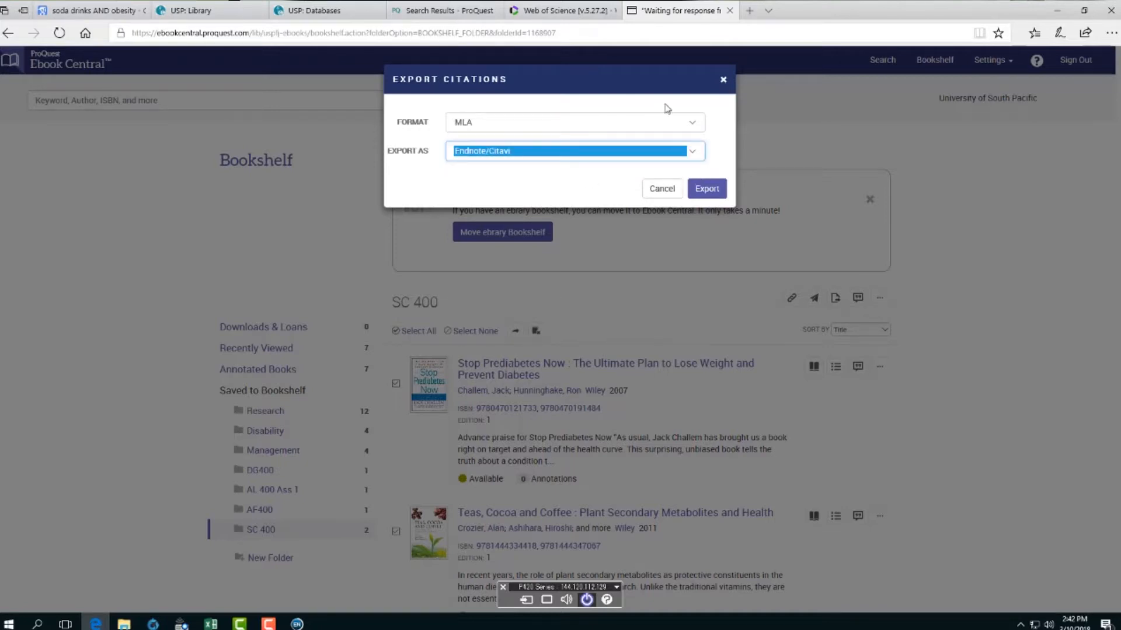
click(692, 125)
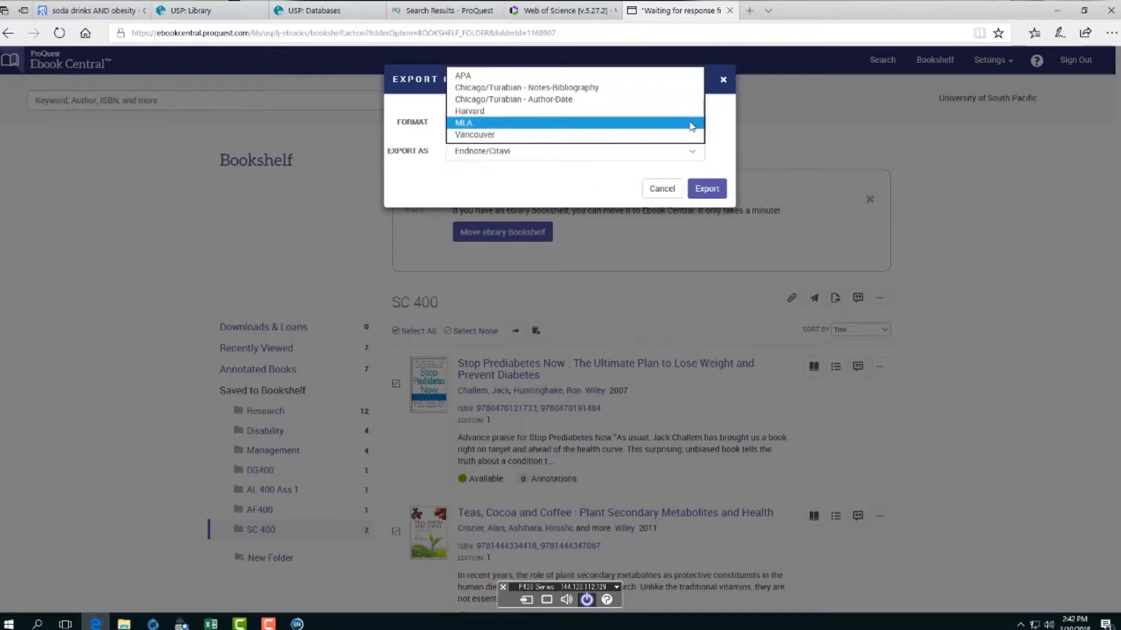
click(688, 76)
click(708, 189)
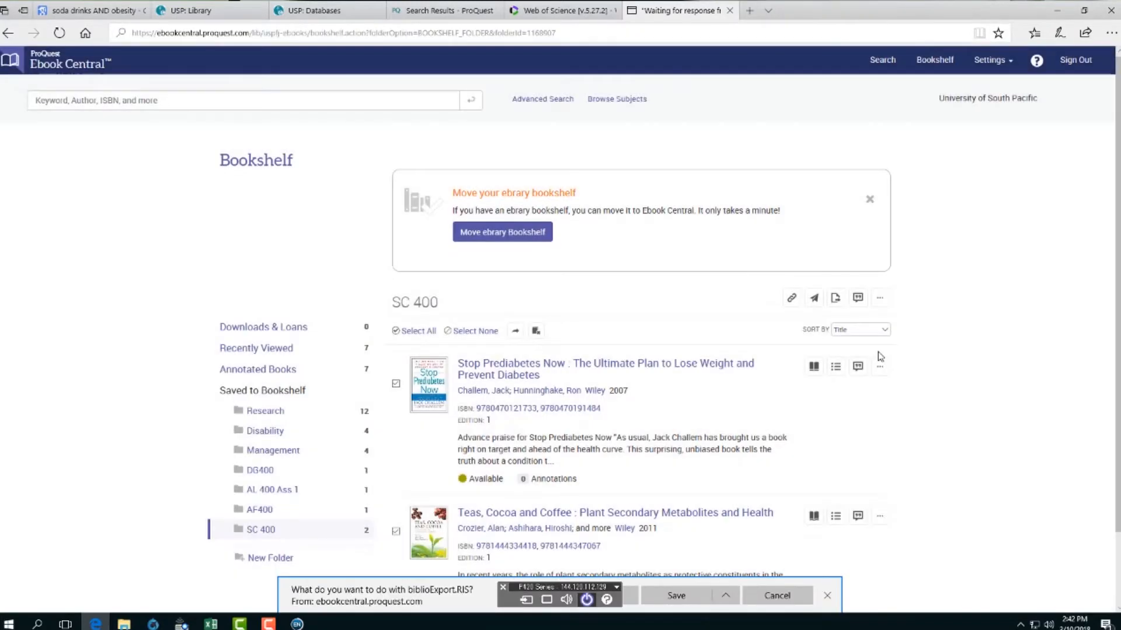
- Import biblioExport.RIS into EndNote and check the new books among all 16 references
click(633, 598)
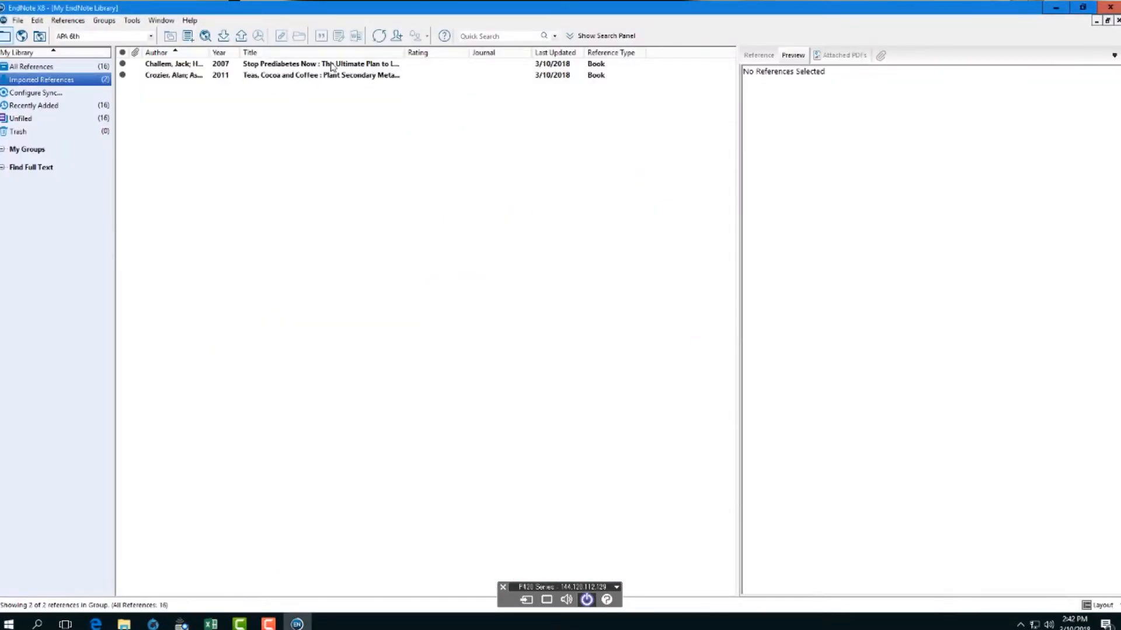
click(331, 64)
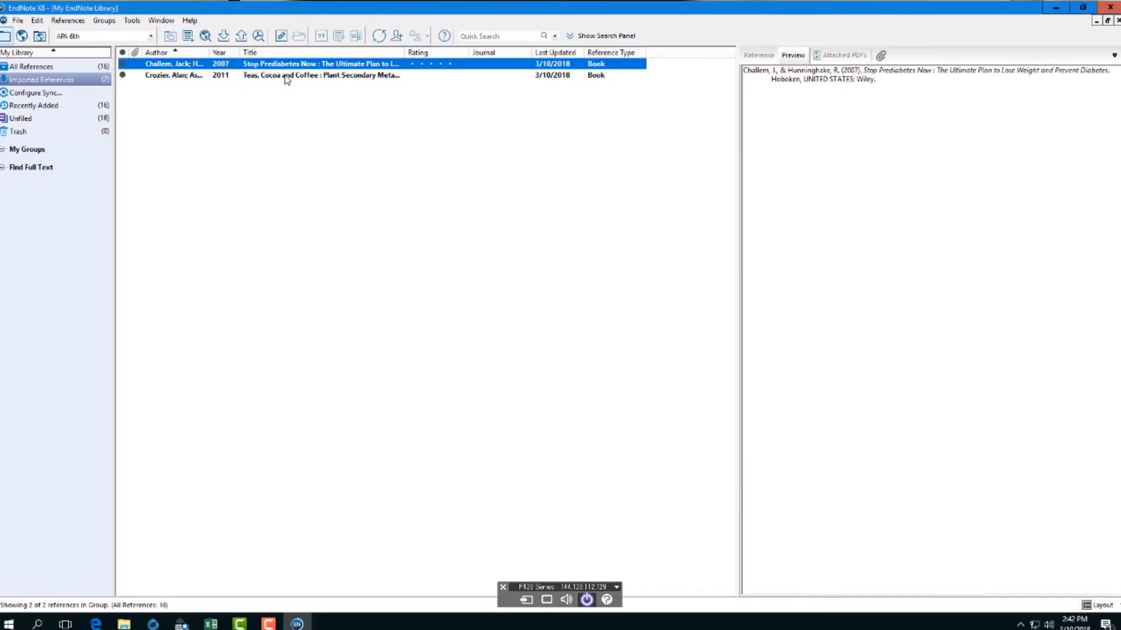
click(58, 68)
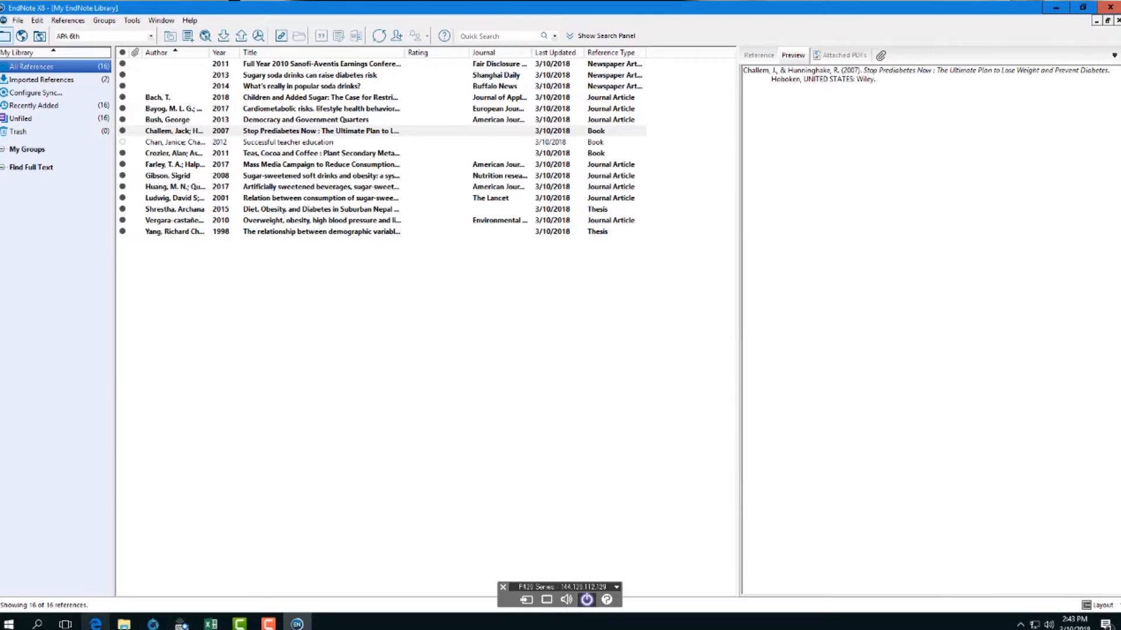
click(95, 624)
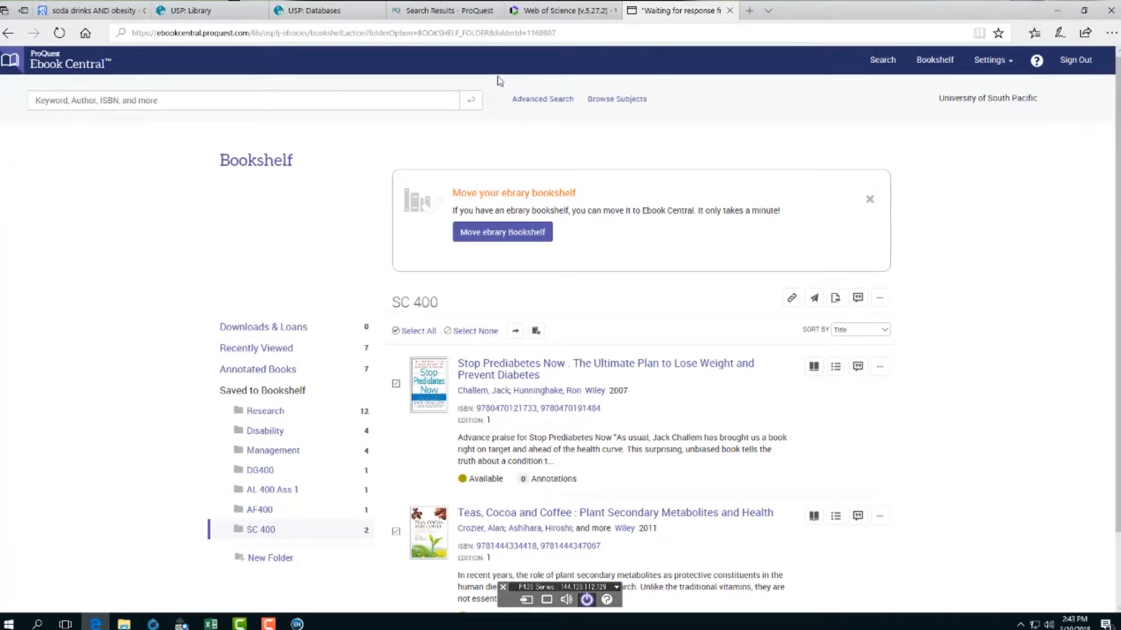
- Open Stop Prediabetes Now in the ebook reader and page through its opening pages
click(524, 372)
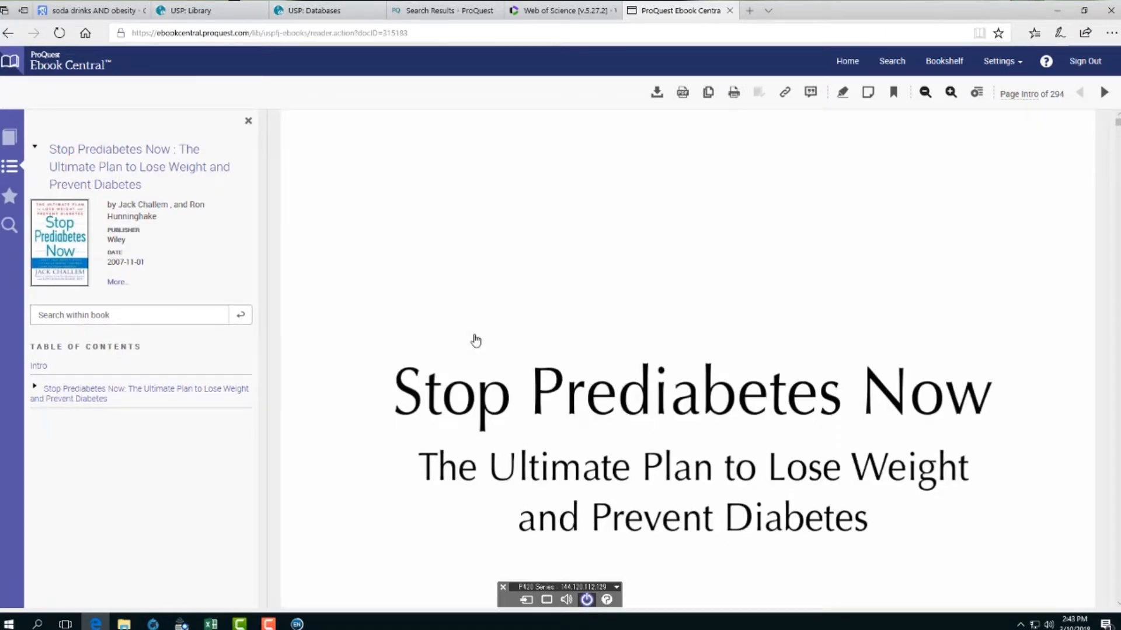
scroll(490, 408, down, 6)
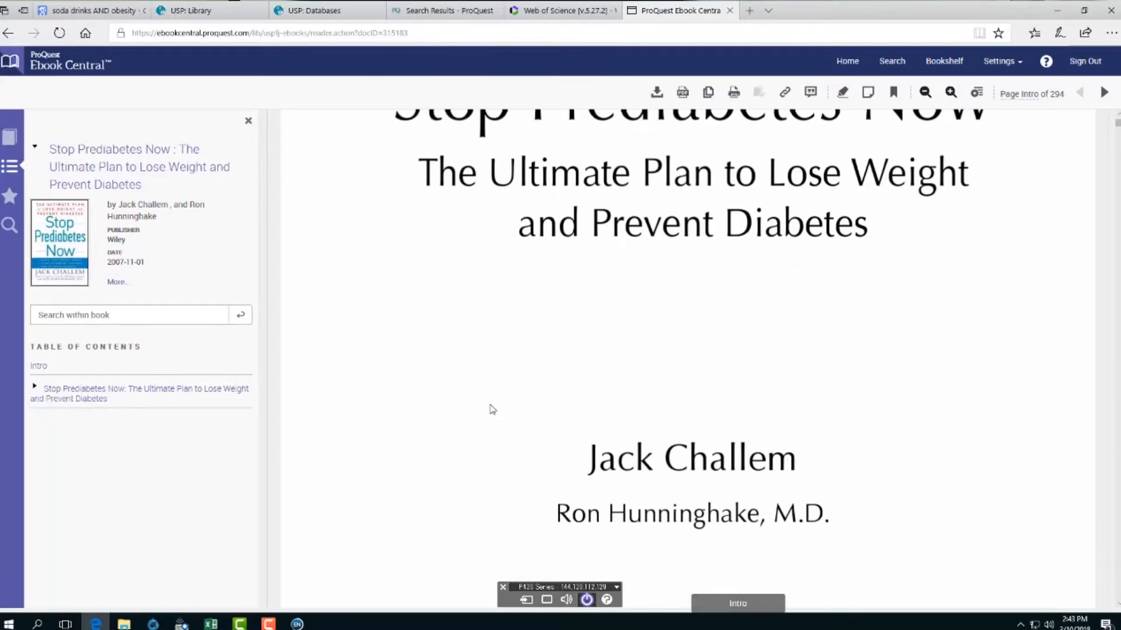
scroll(653, 374, down, 10)
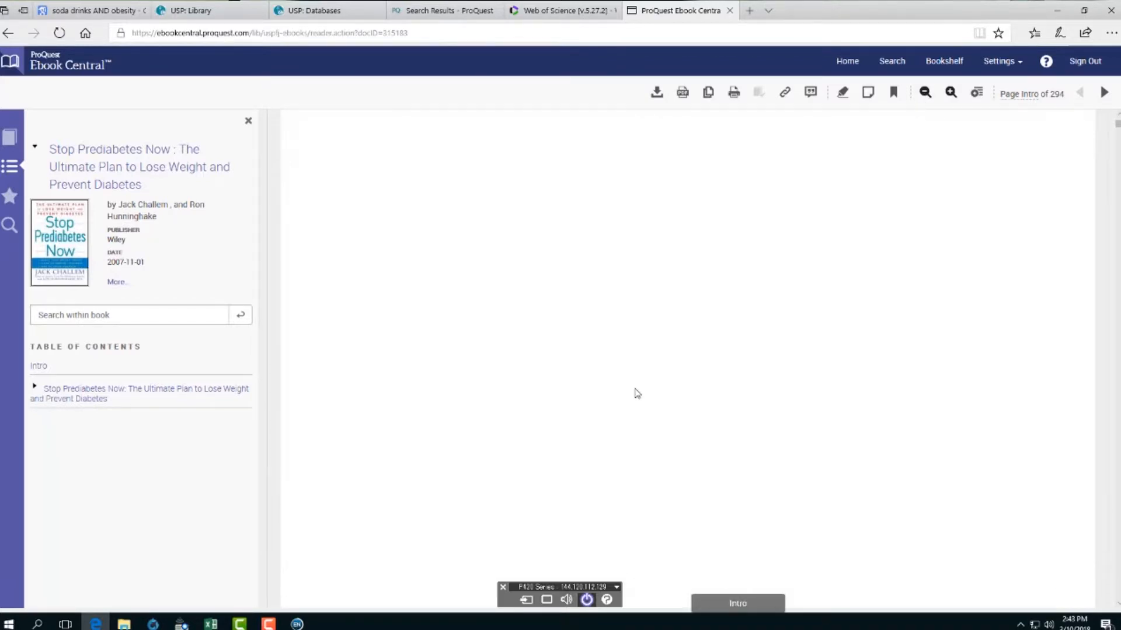
scroll(636, 392, down, 5)
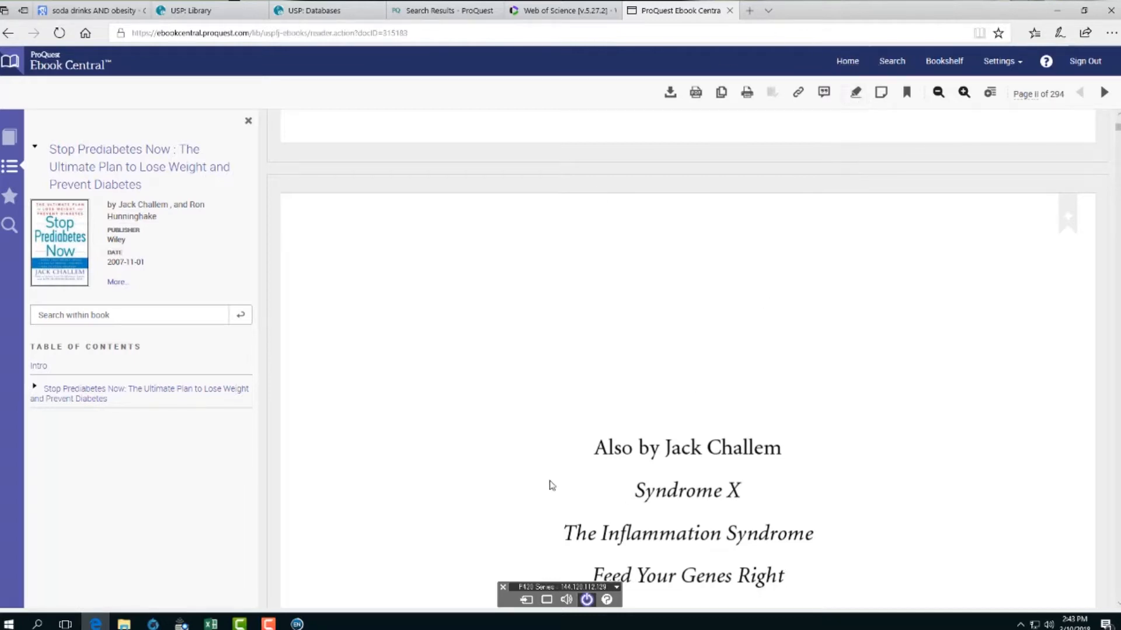
scroll(546, 486, down, 5)
scroll(542, 486, down, 10)
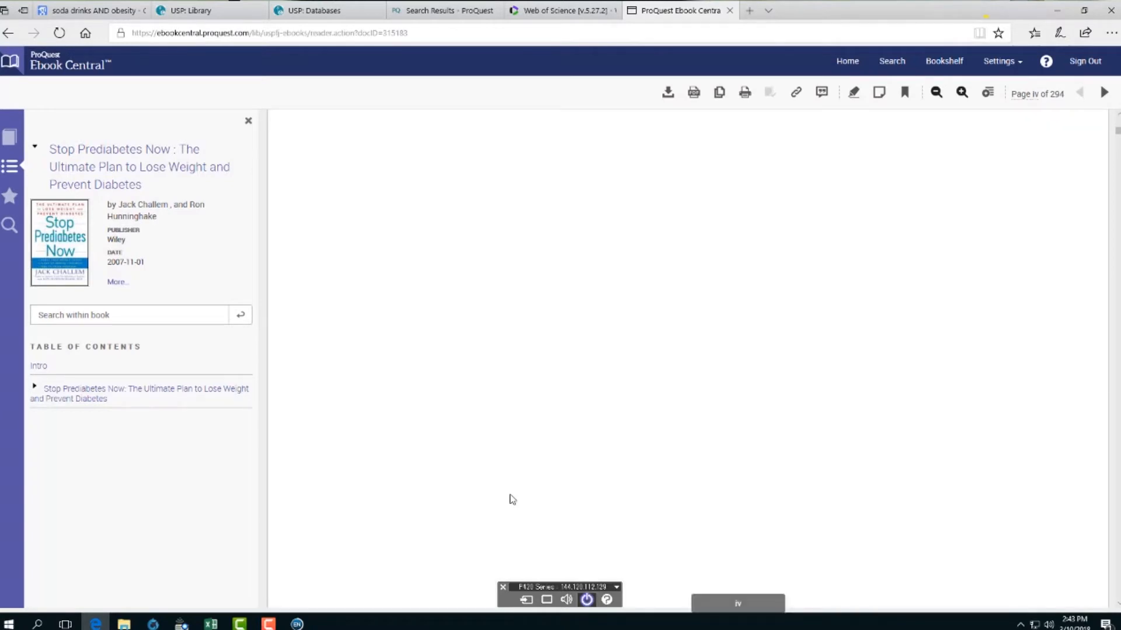
scroll(512, 499, down, 5)
scroll(512, 498, down, 8)
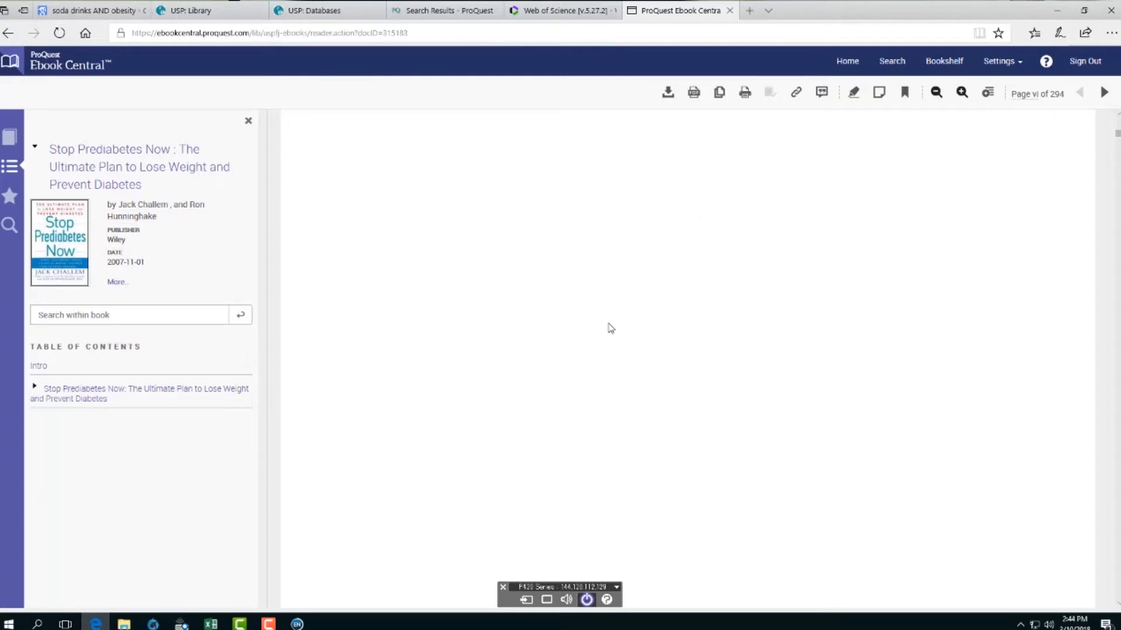
scroll(583, 318, down, 3)
scroll(575, 309, up, 1)
scroll(309, 455, down, 1)
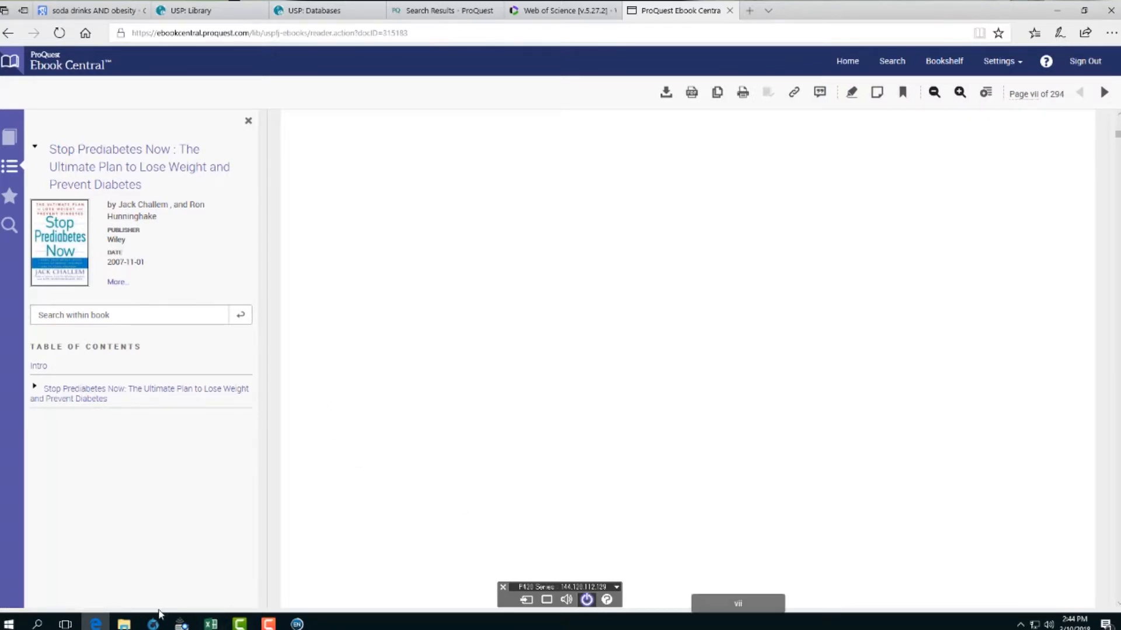
click(297, 624)
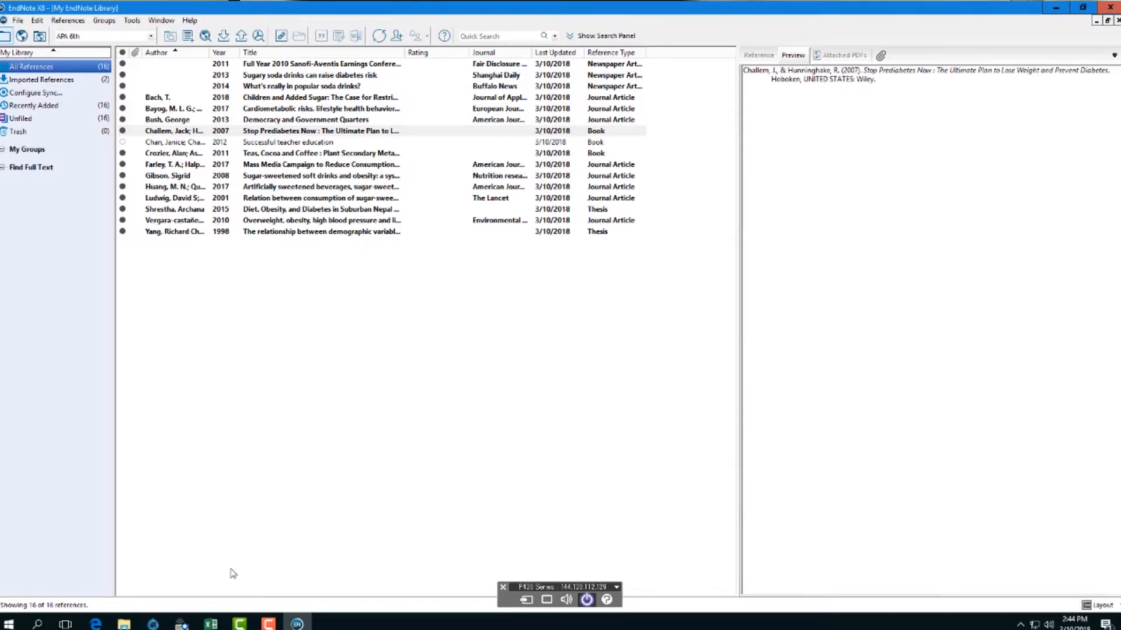
- From the soda drinks AND obesity Scholar results, open the Bray 2004 high-fructose corn syrup article
click(96, 624)
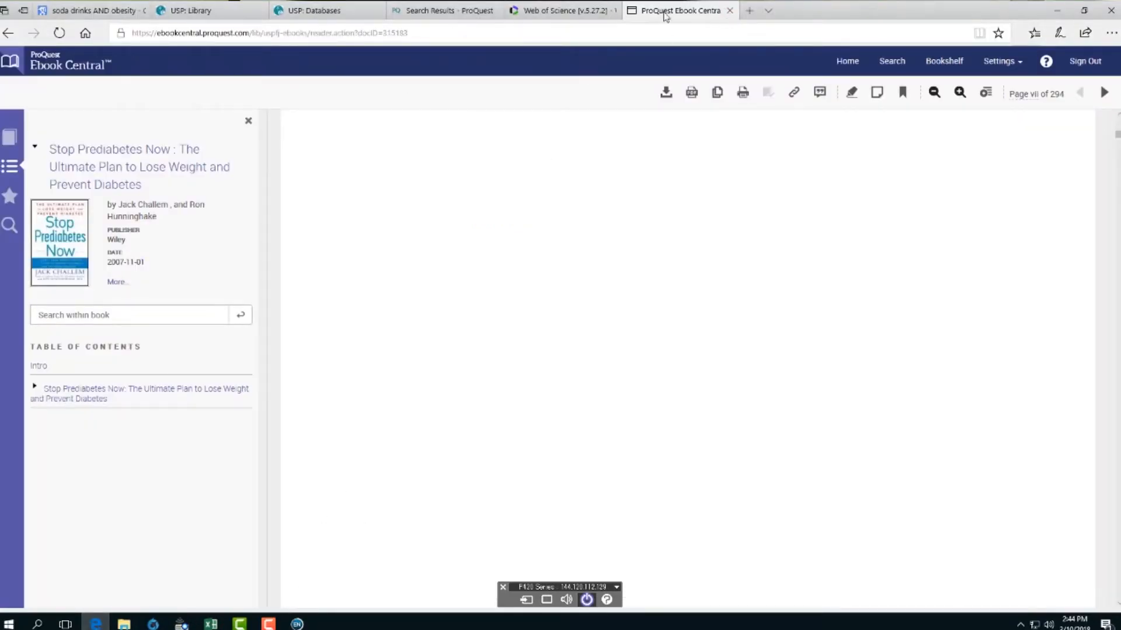
click(92, 12)
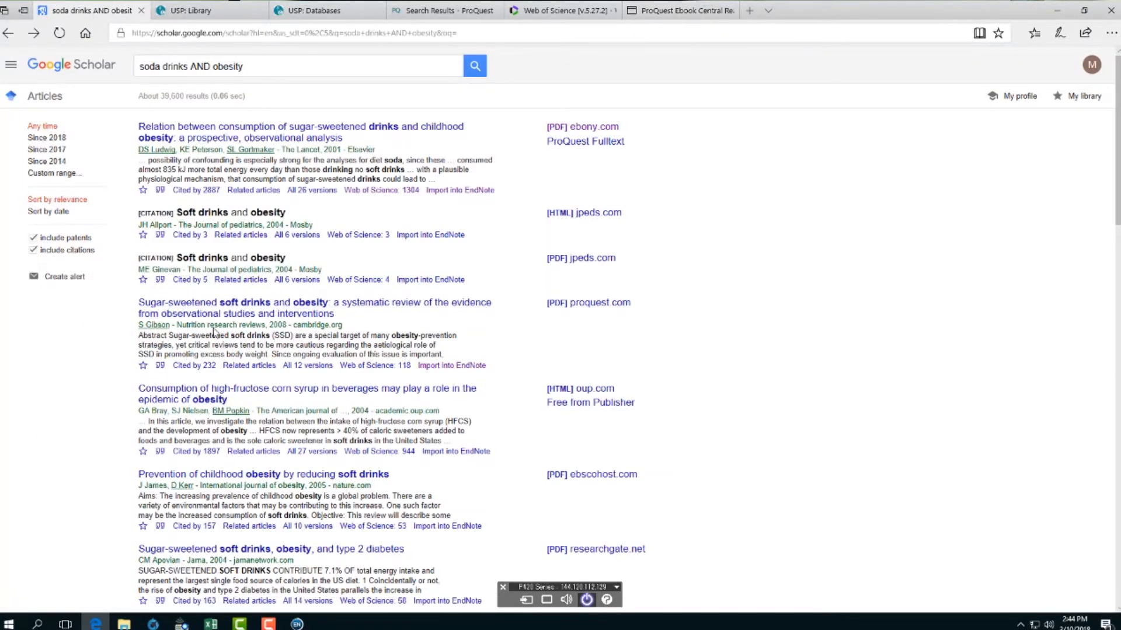
click(268, 392)
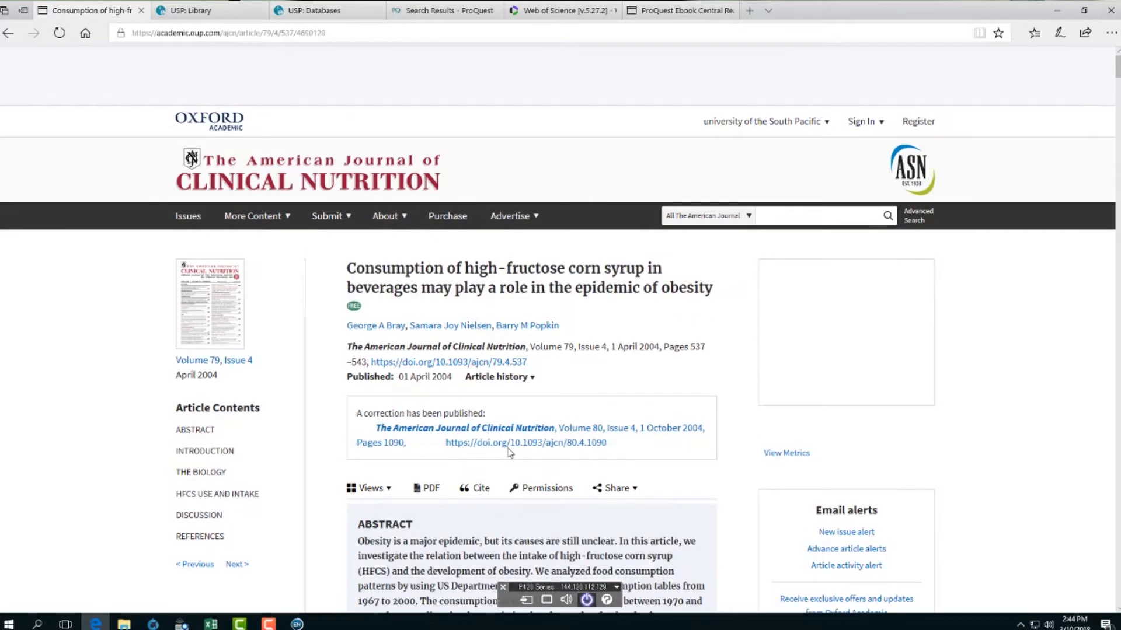
- Copy the Bray article's full abstract and minimise the browser
scroll(467, 450, down, 5)
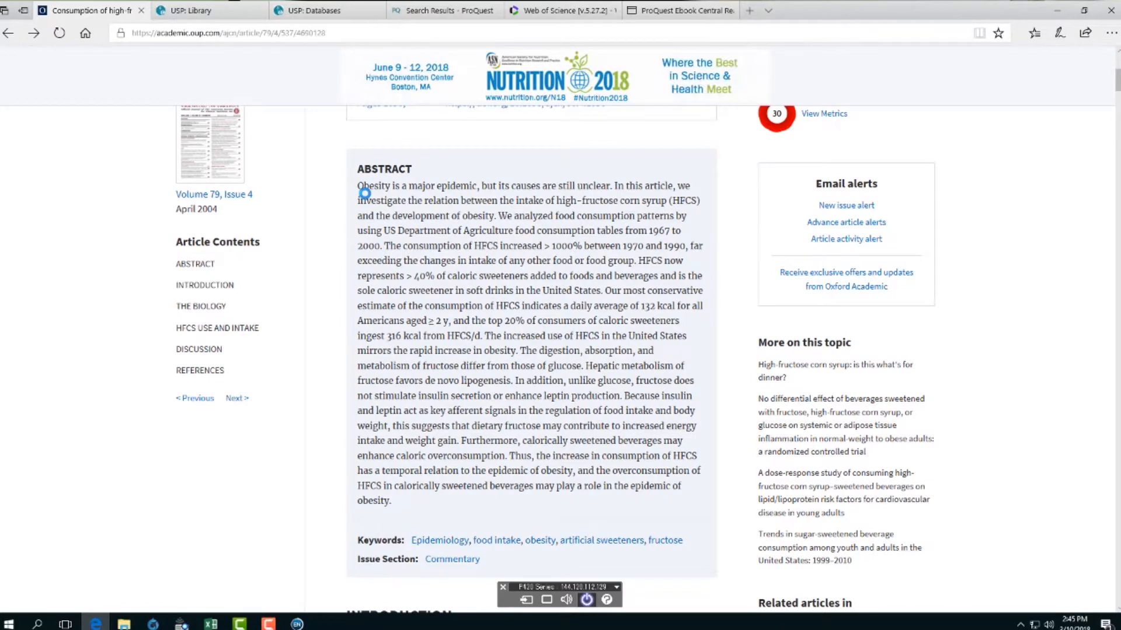
drag(358, 191, 699, 506)
key(ctrl+c)
right_click(552, 321)
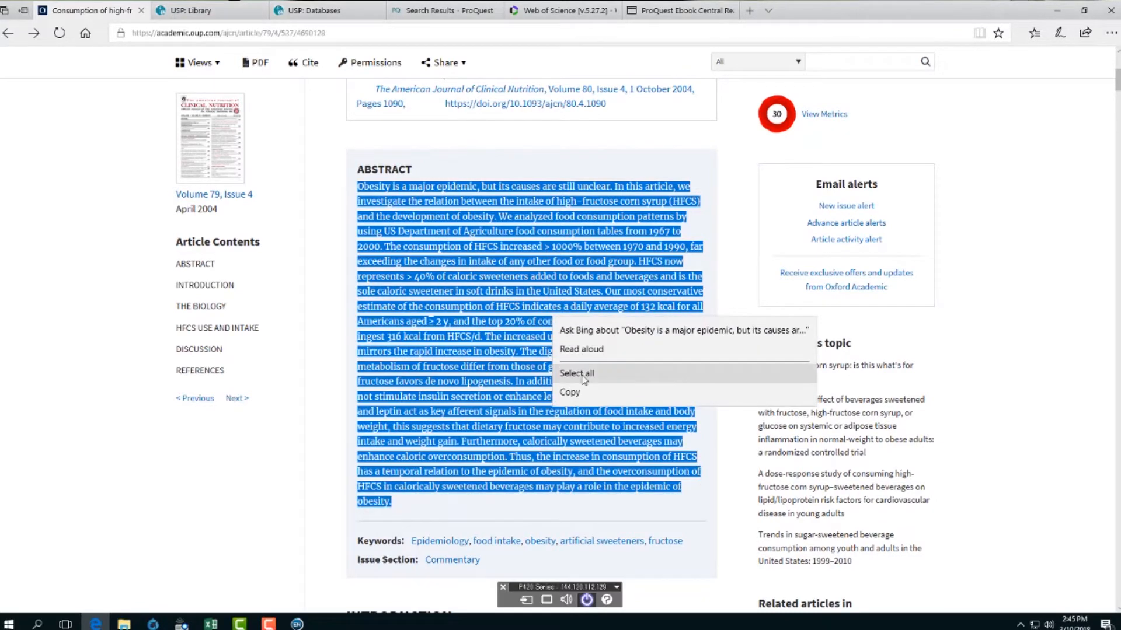
click(575, 392)
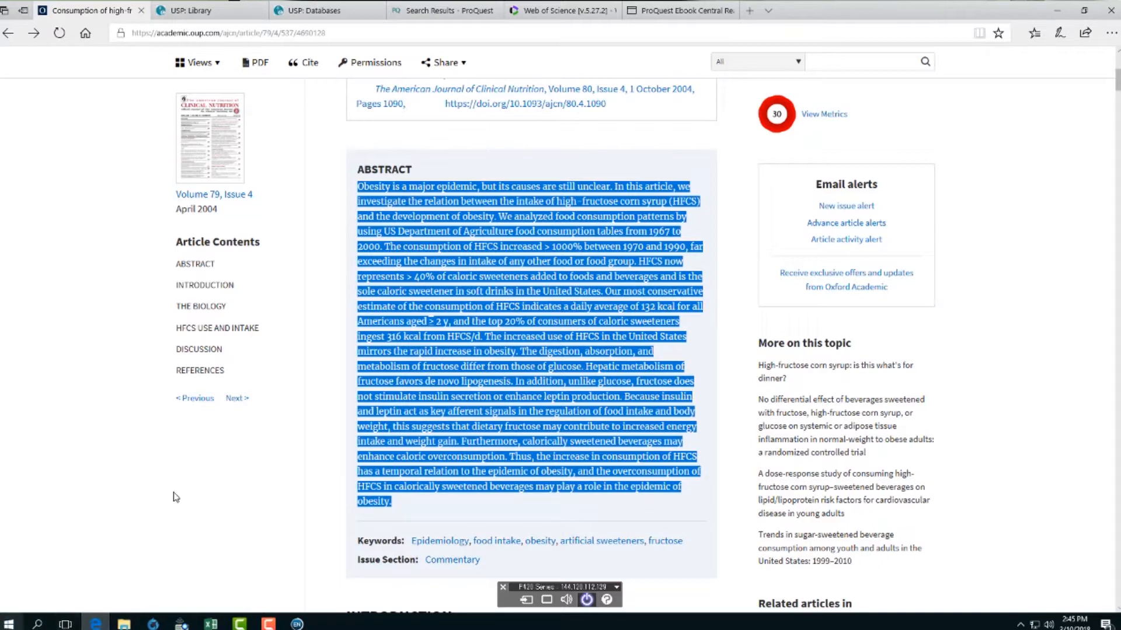
click(1057, 10)
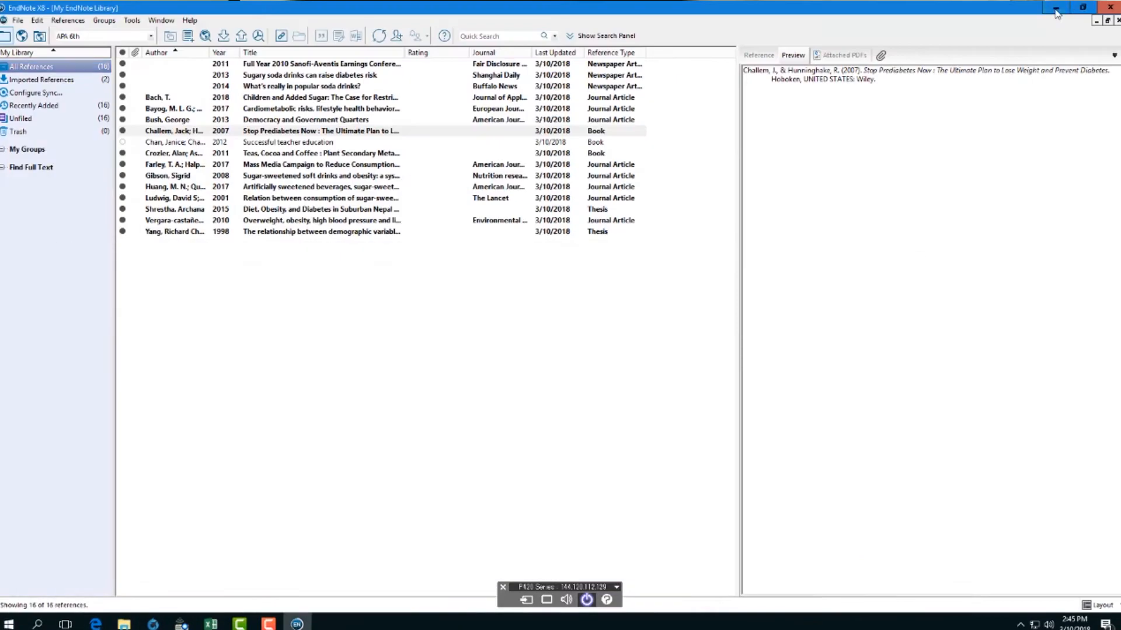
- Start a blank Microsoft Word document and paste the copied abstract into it
click(1055, 9)
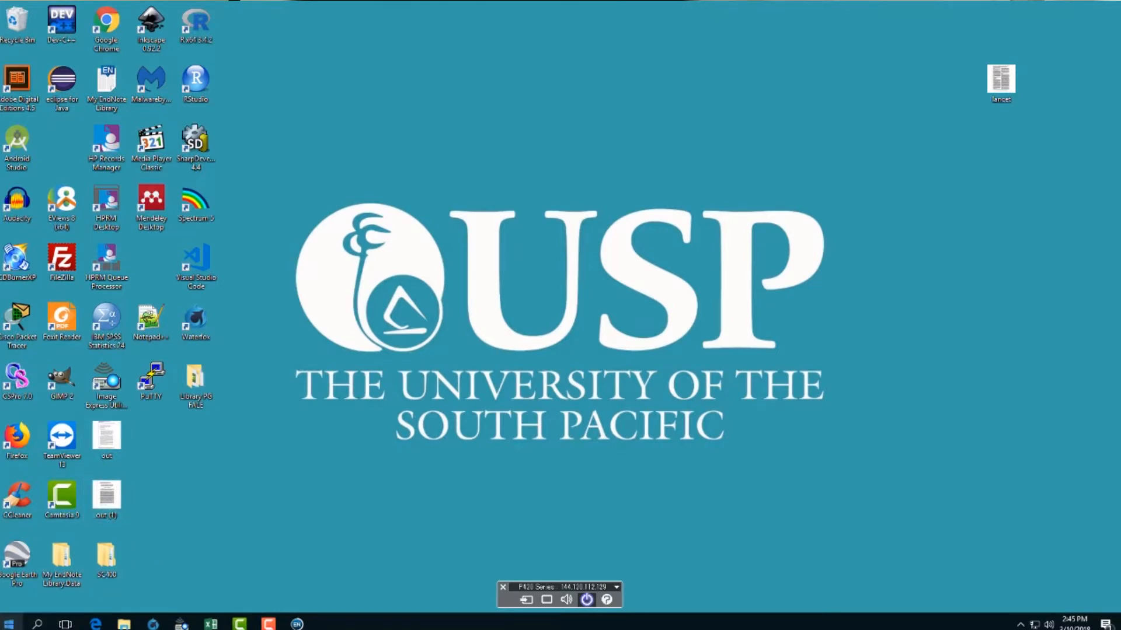
click(9, 624)
click(521, 534)
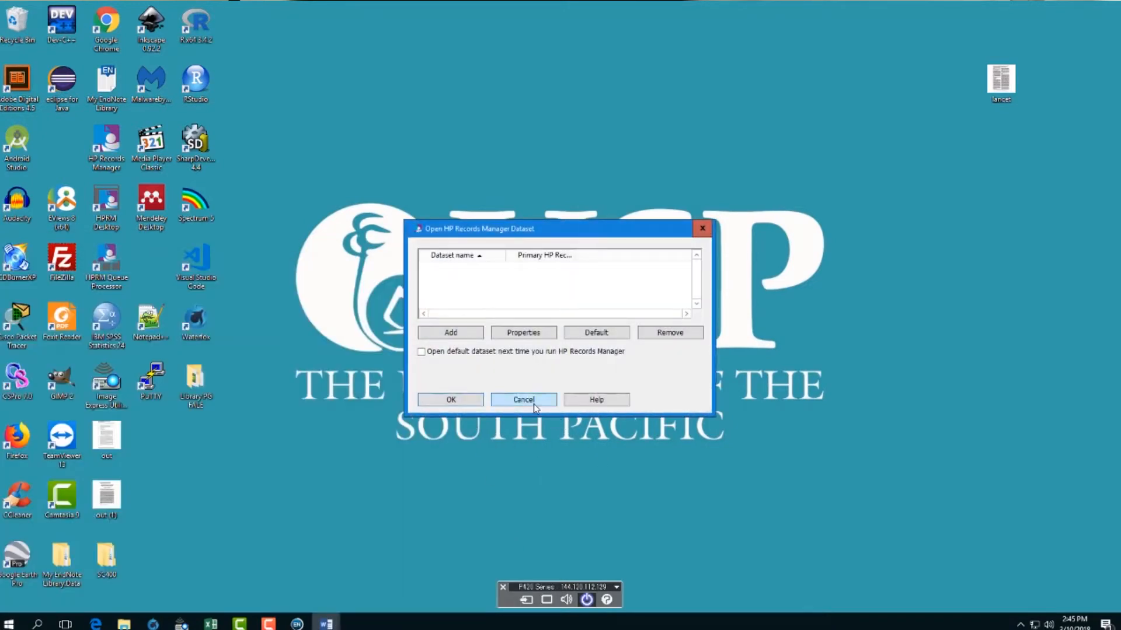
click(533, 404)
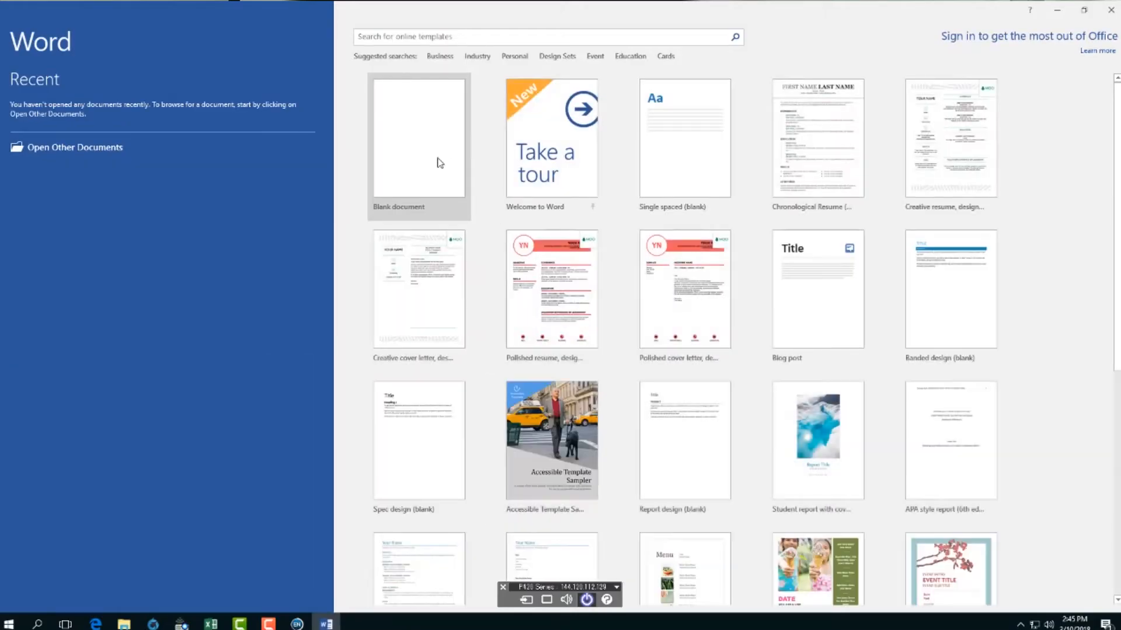
click(440, 163)
click(16, 51)
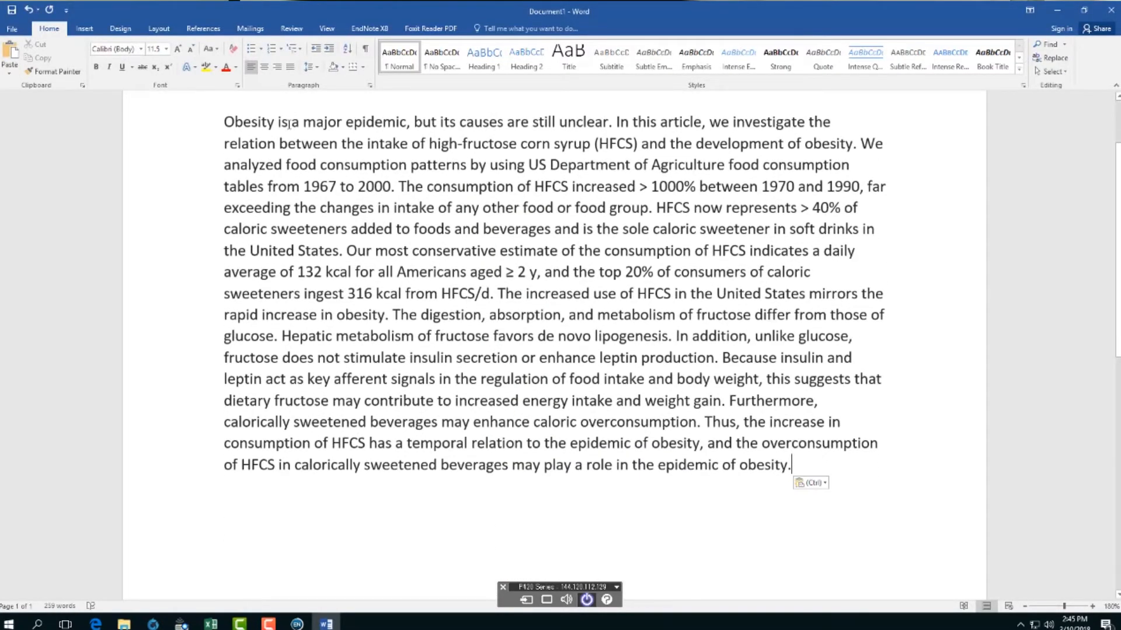
- Set the abstract text to font size 8
drag(225, 117, 878, 476)
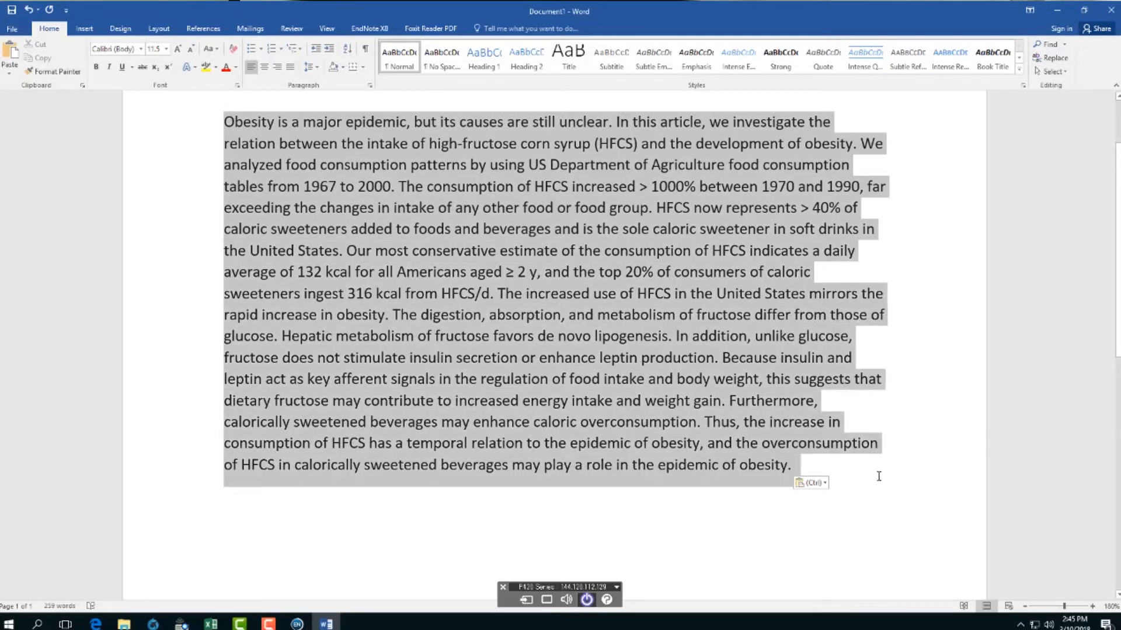
click(166, 49)
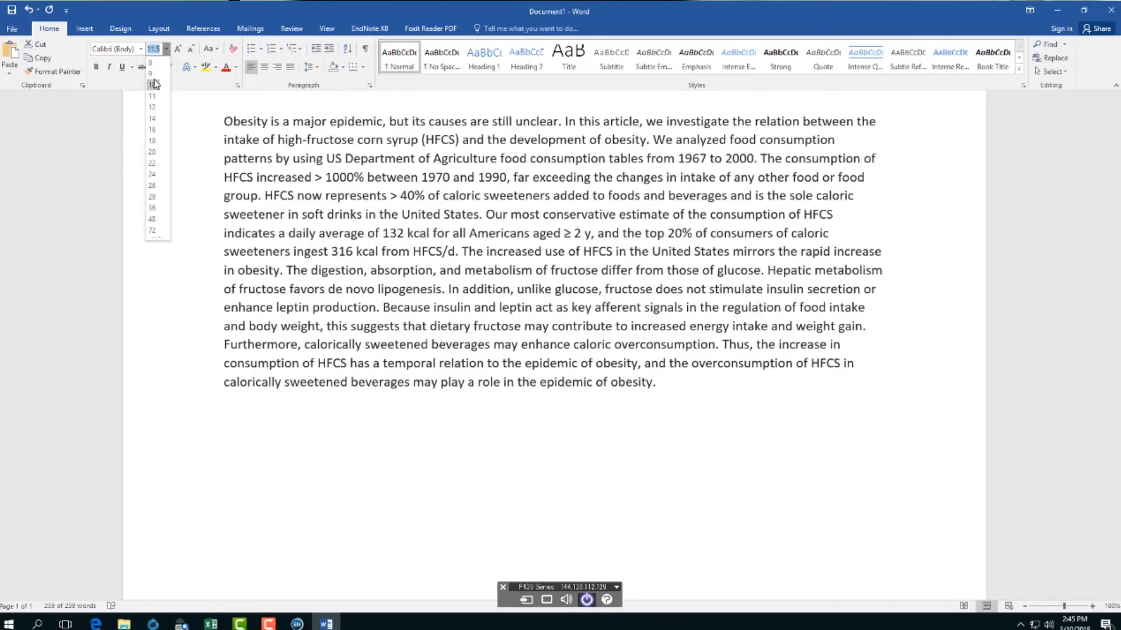
click(151, 62)
click(546, 317)
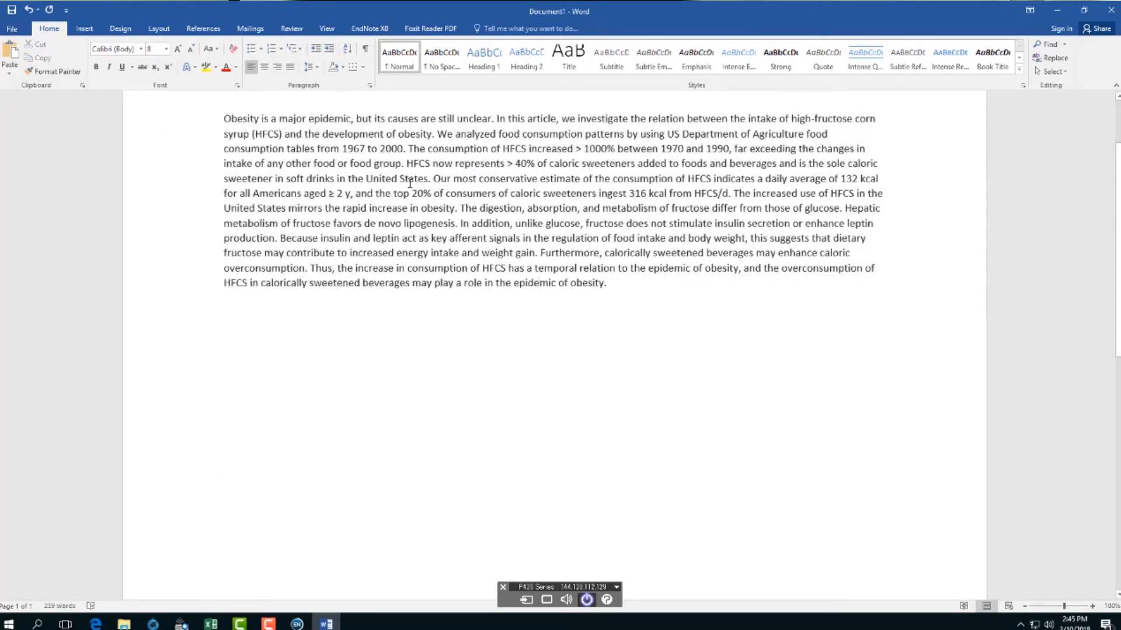
- Split the abstract into paragraphs before "HFCS now represents" and before "Furthermore"
click(407, 165)
key(Return)
key(Return)
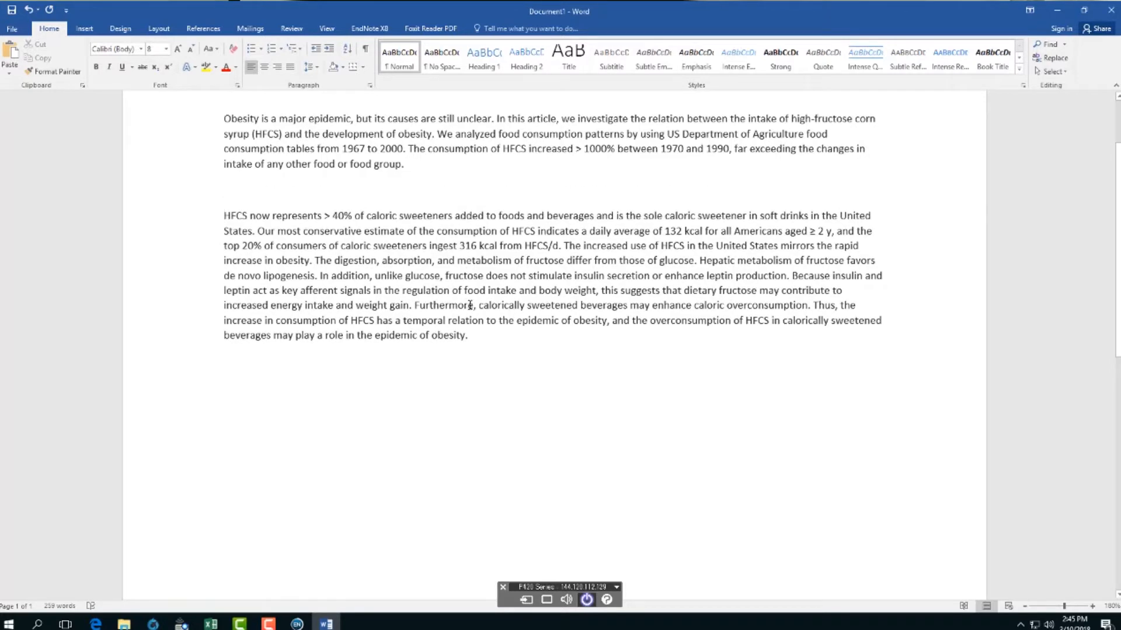
click(415, 306)
key(Return)
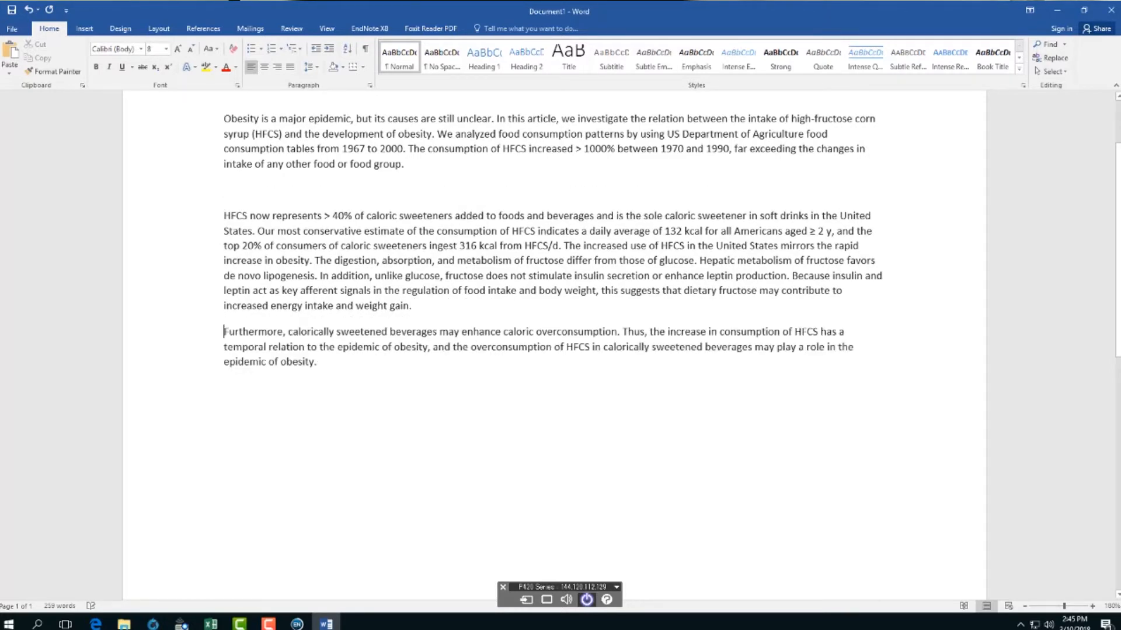
key(Return)
scroll(486, 447, up, 1)
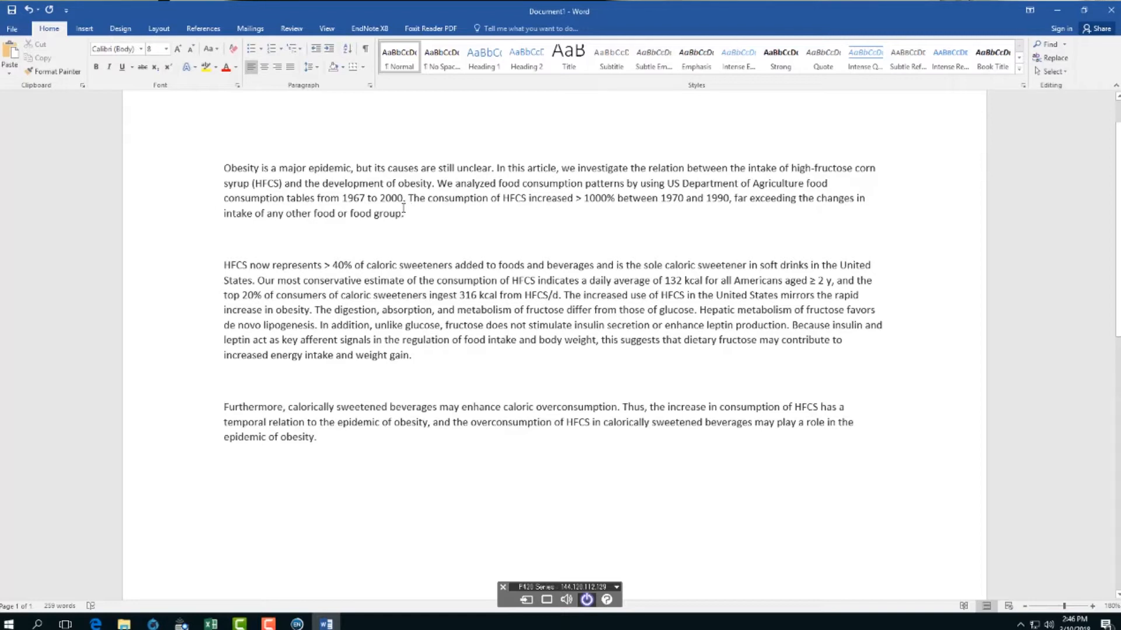
- Place the cursor after "1967 to 2000" and select the Challem Stop Prediabetes Now reference in EndNote
click(403, 199)
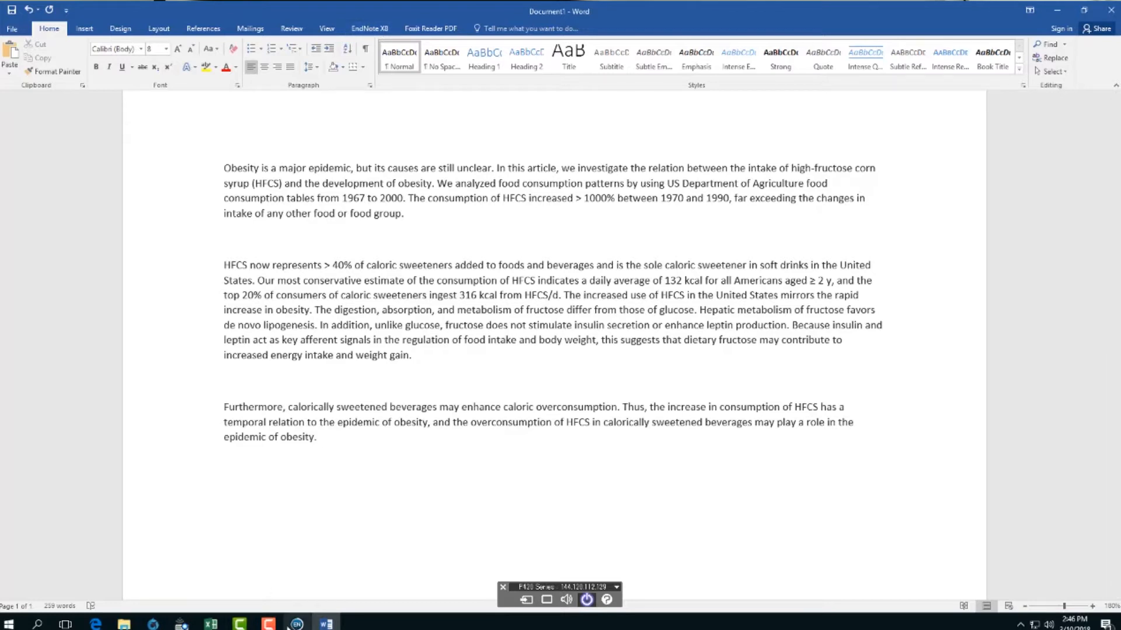
mouse_move(297, 624)
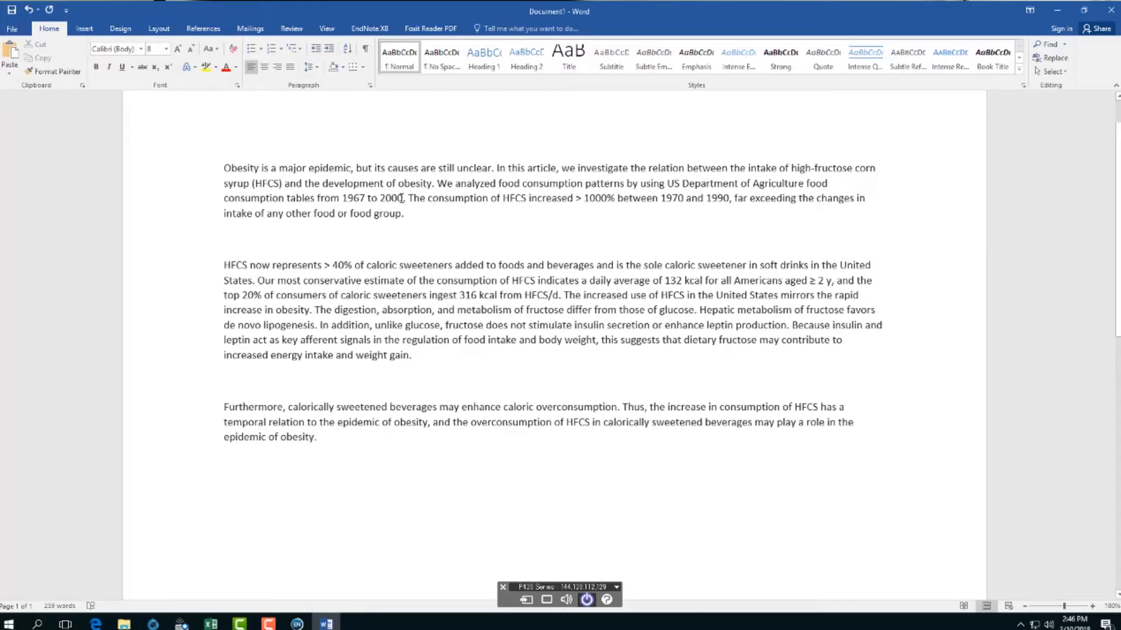
click(297, 624)
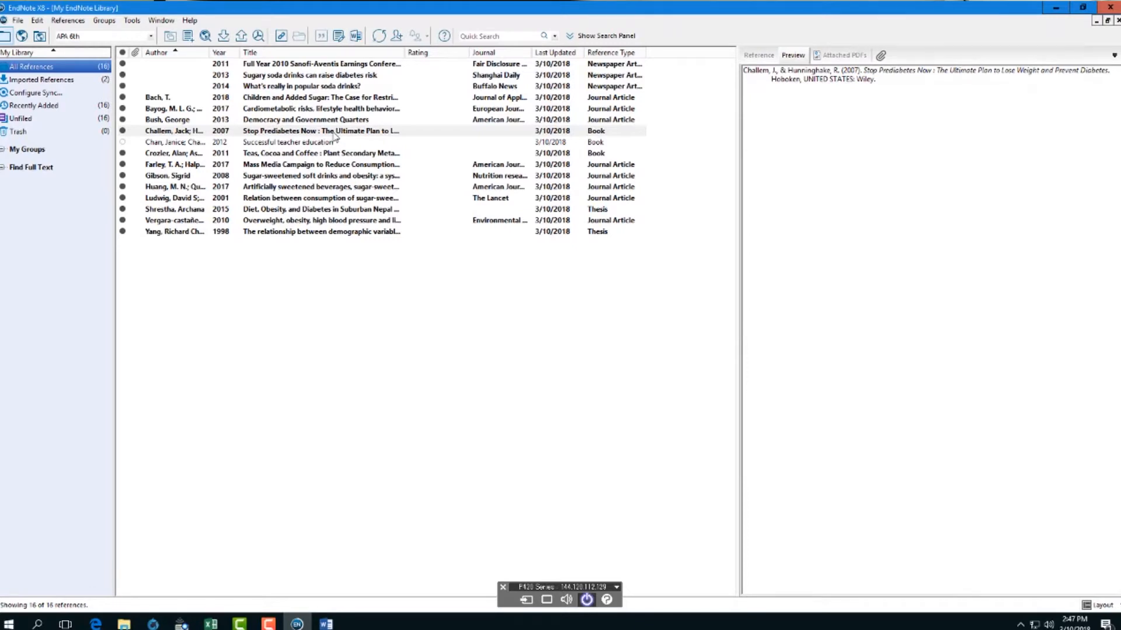
click(334, 133)
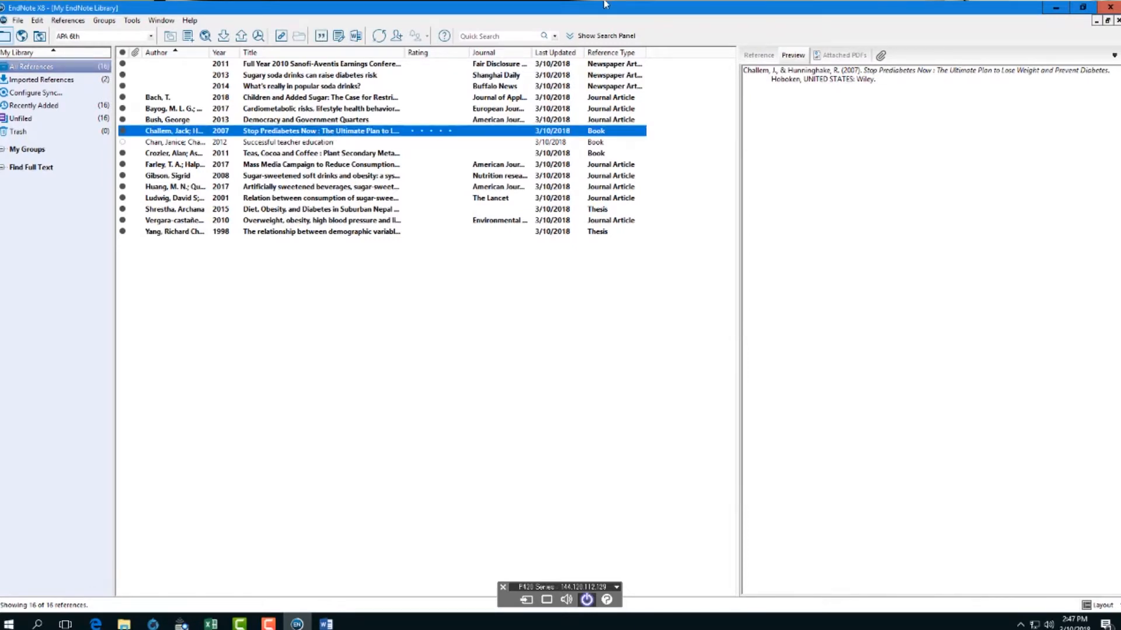
- Insert the selected Challem 2007 reference as a citation right after "1967 to 2000"
click(320, 38)
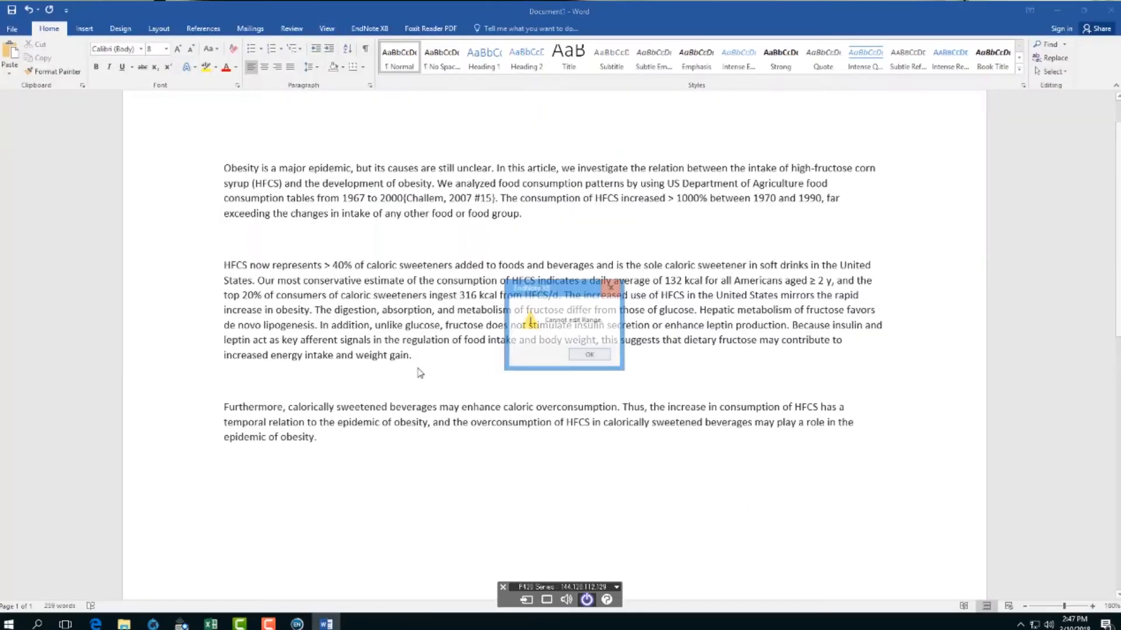
- Dismiss the range warning and update citations to add the APA Challem & Hunninghake 2007 entry
click(604, 355)
click(493, 200)
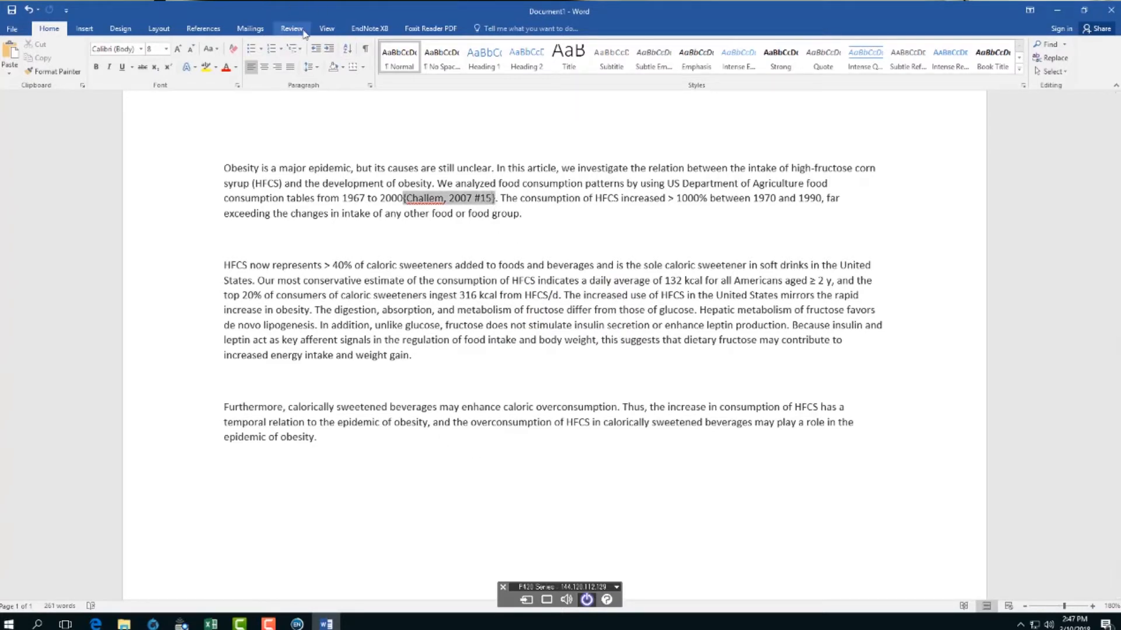
click(369, 30)
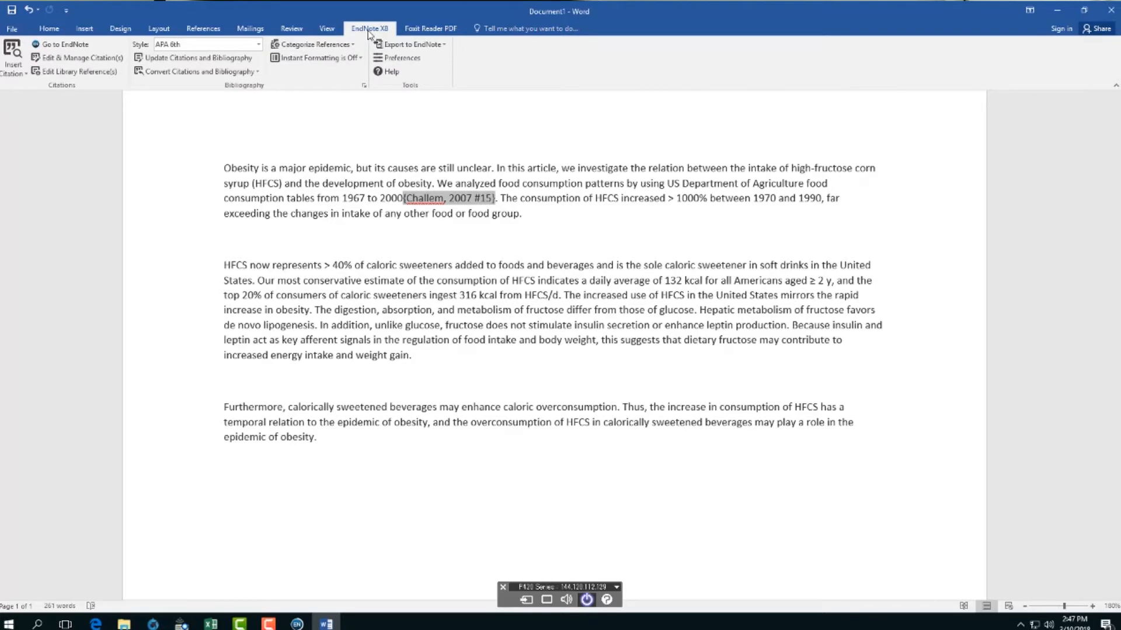
click(242, 59)
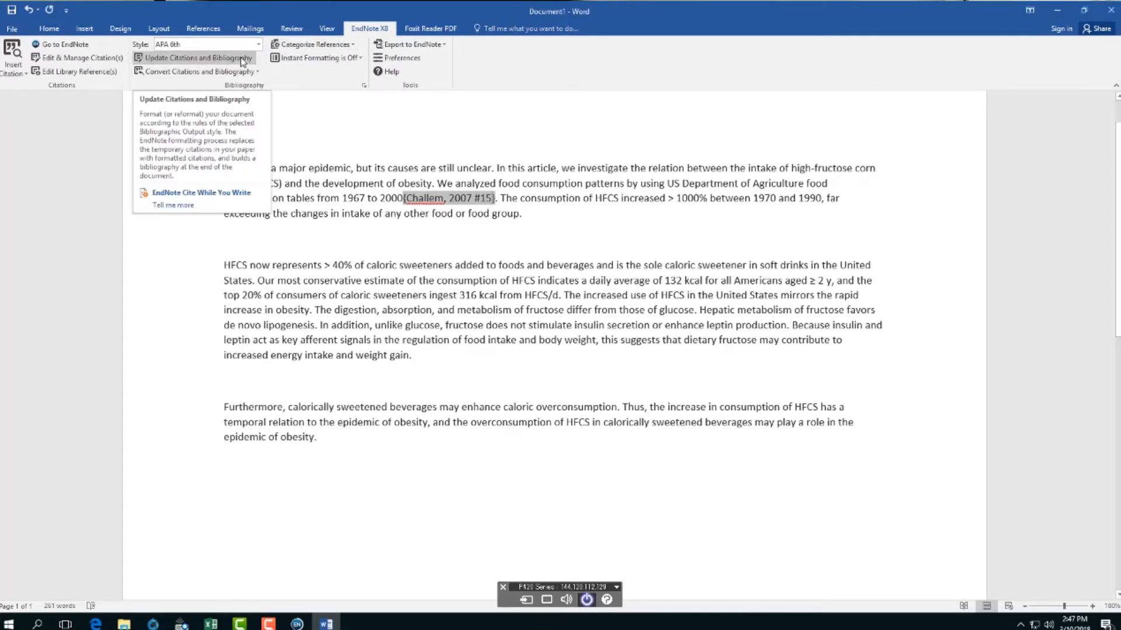
click(242, 59)
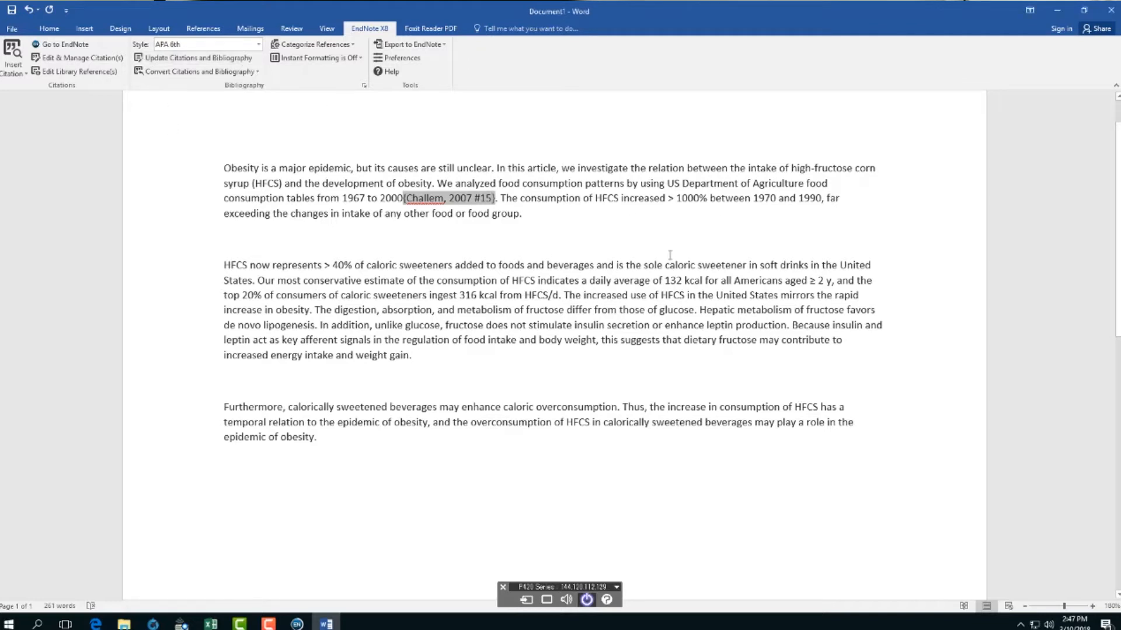
click(502, 248)
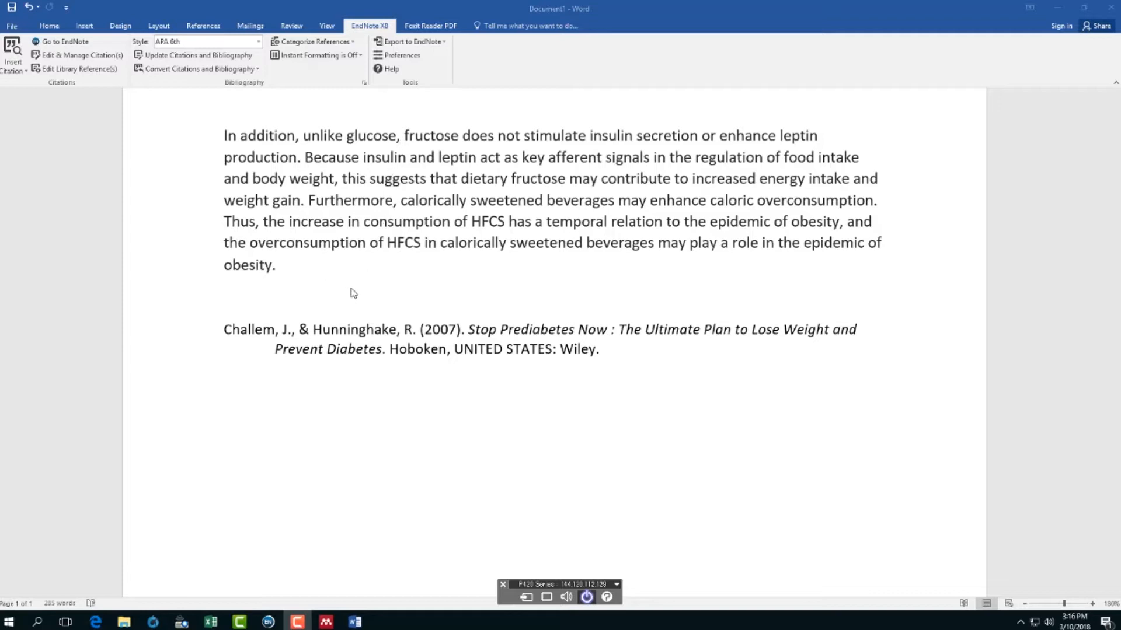
click(326, 622)
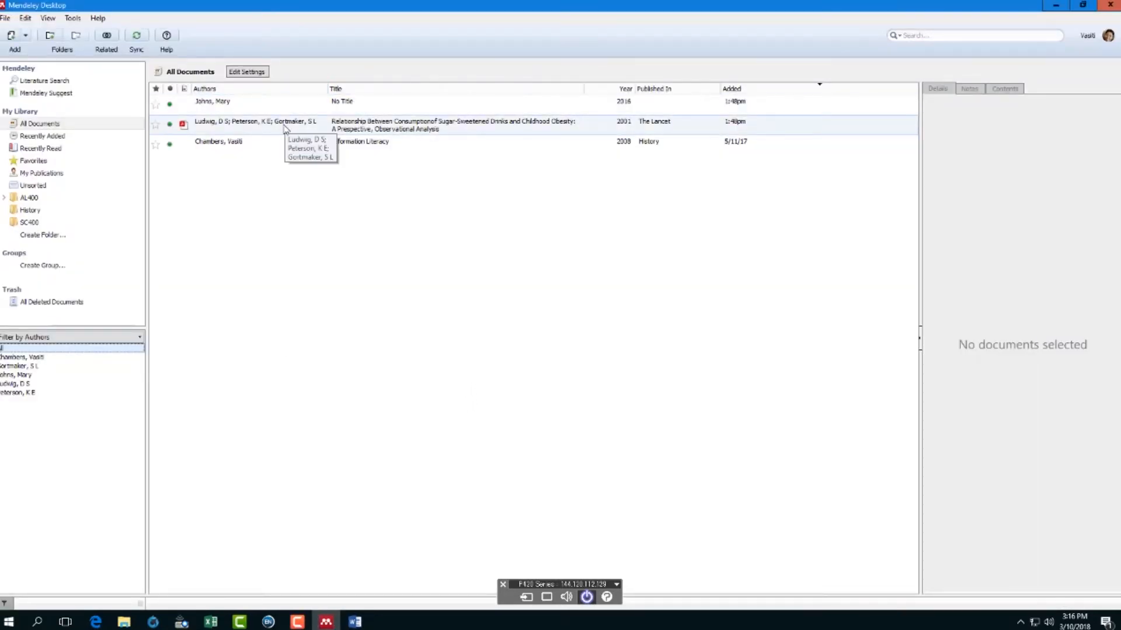
click(74, 19)
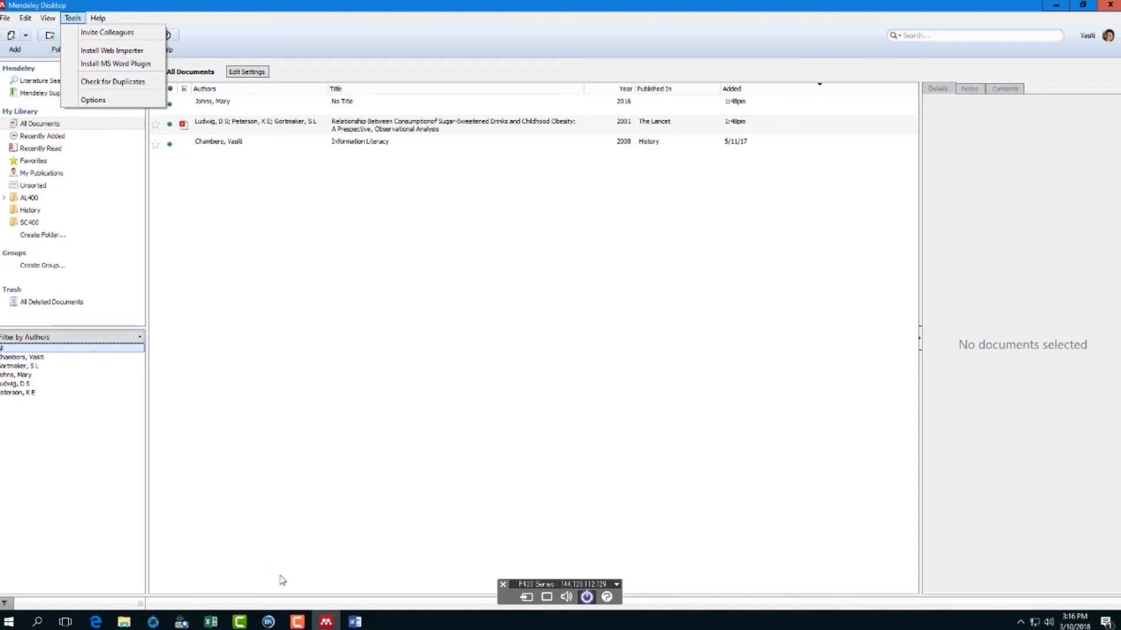
click(355, 622)
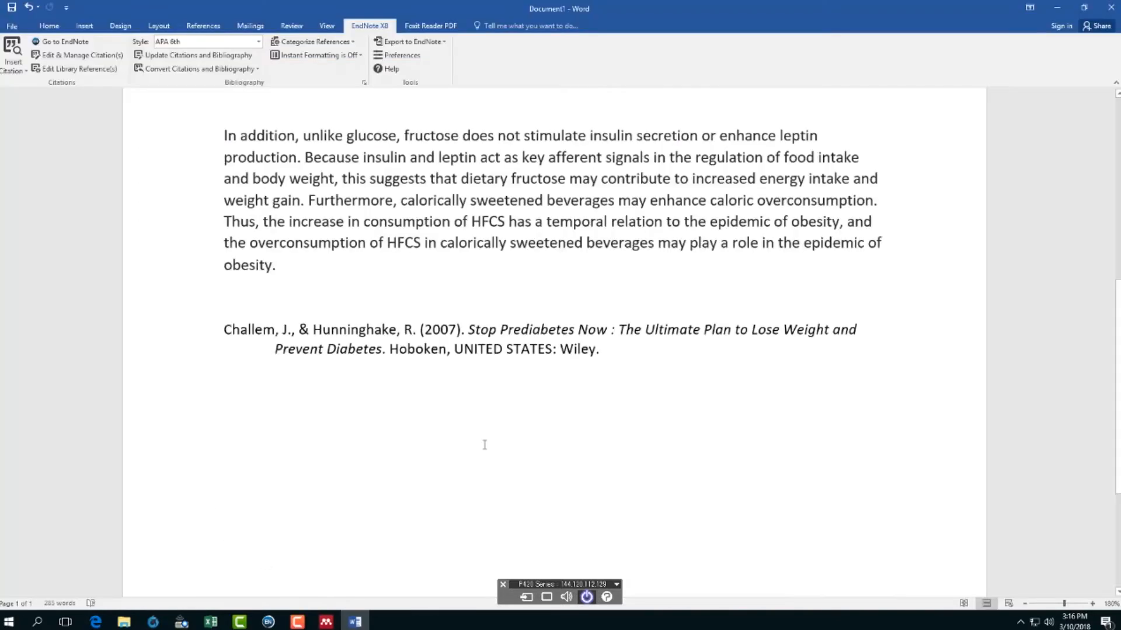
- Place the cursor right after "food group" at the end of the second paragraph's first sentence
scroll(329, 317, up, 7)
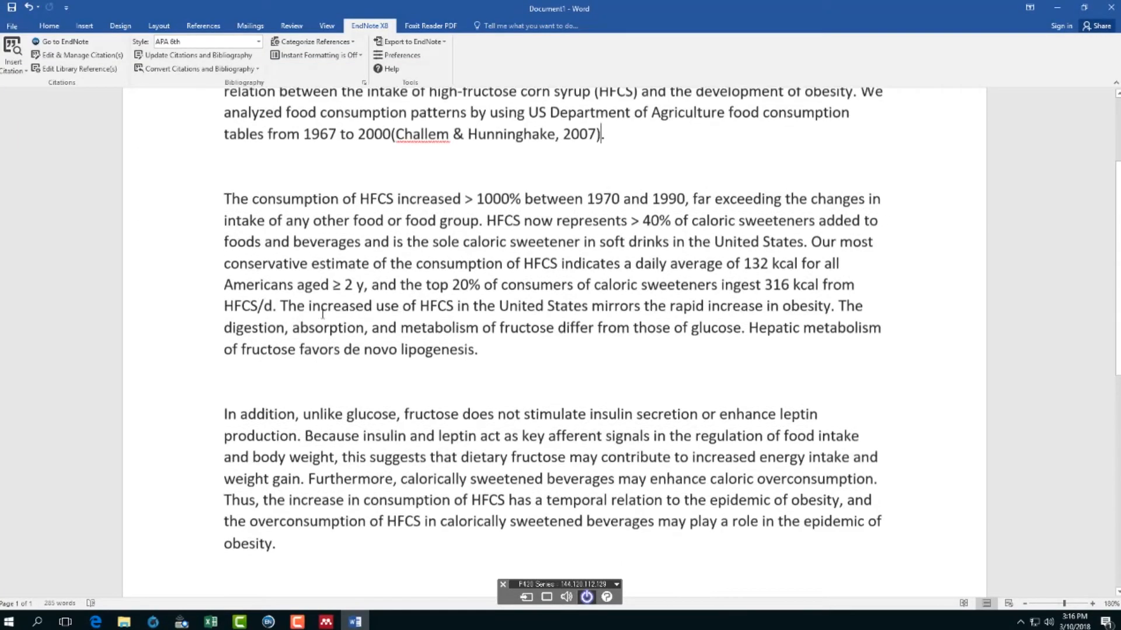
scroll(318, 375, down, 2)
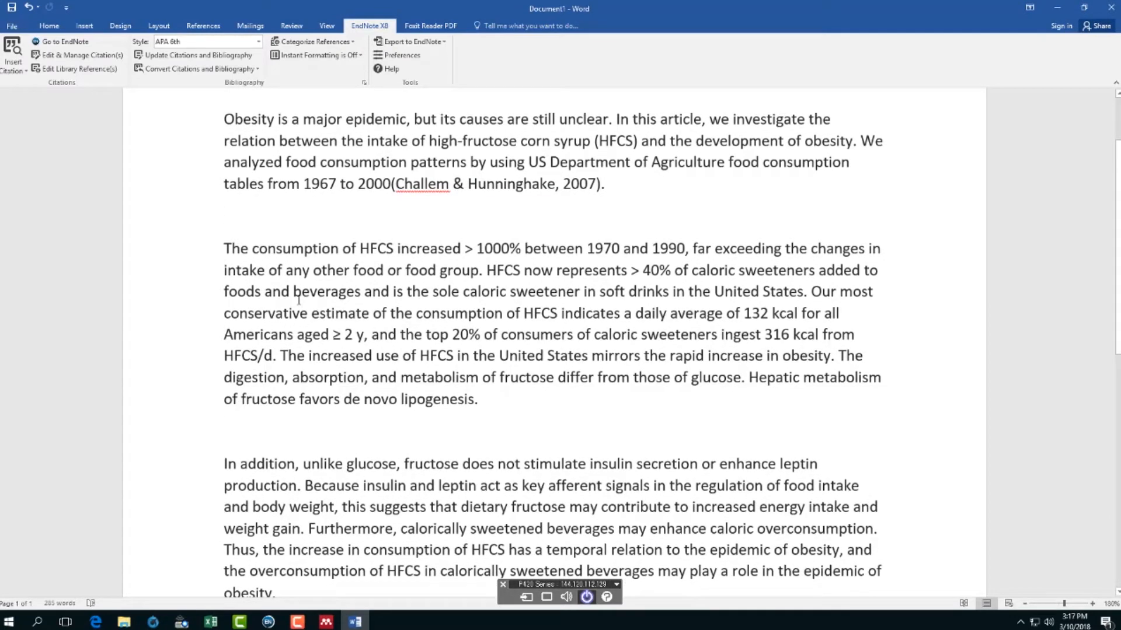
click(479, 270)
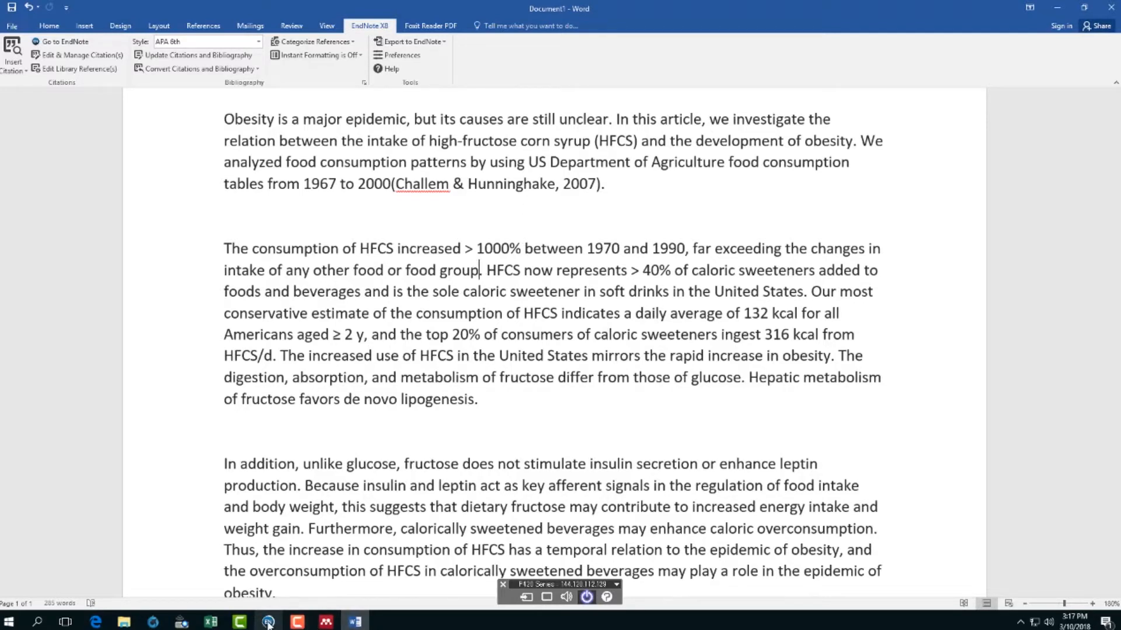
- Cite Bayog & Waters 2017 after "food group" and review its new bibliography entry
mouse_move(268, 623)
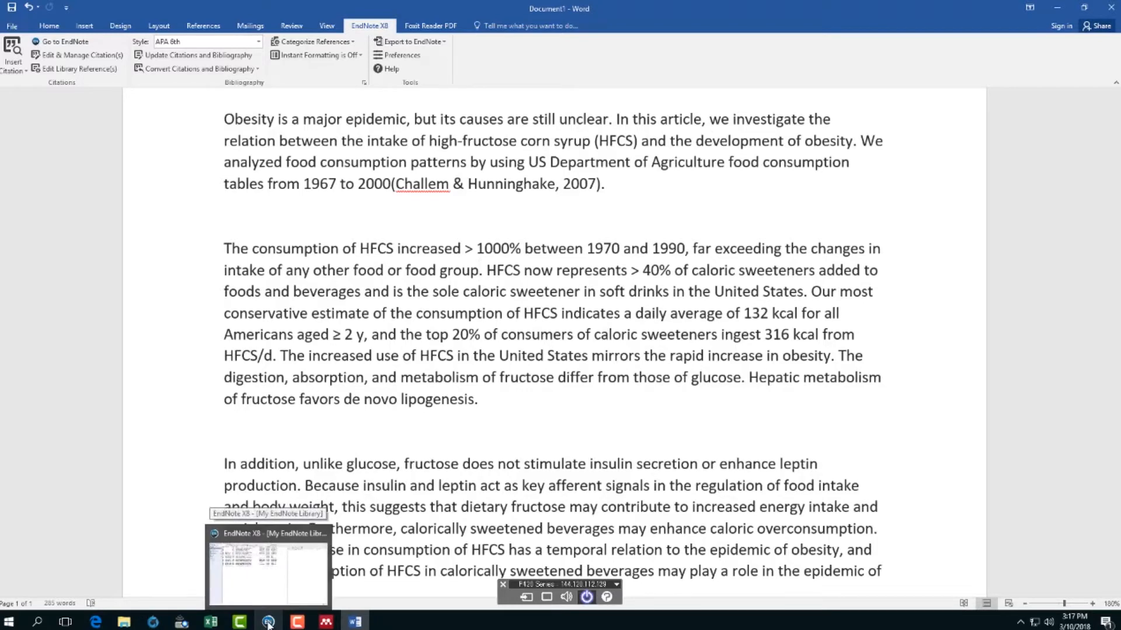
click(268, 623)
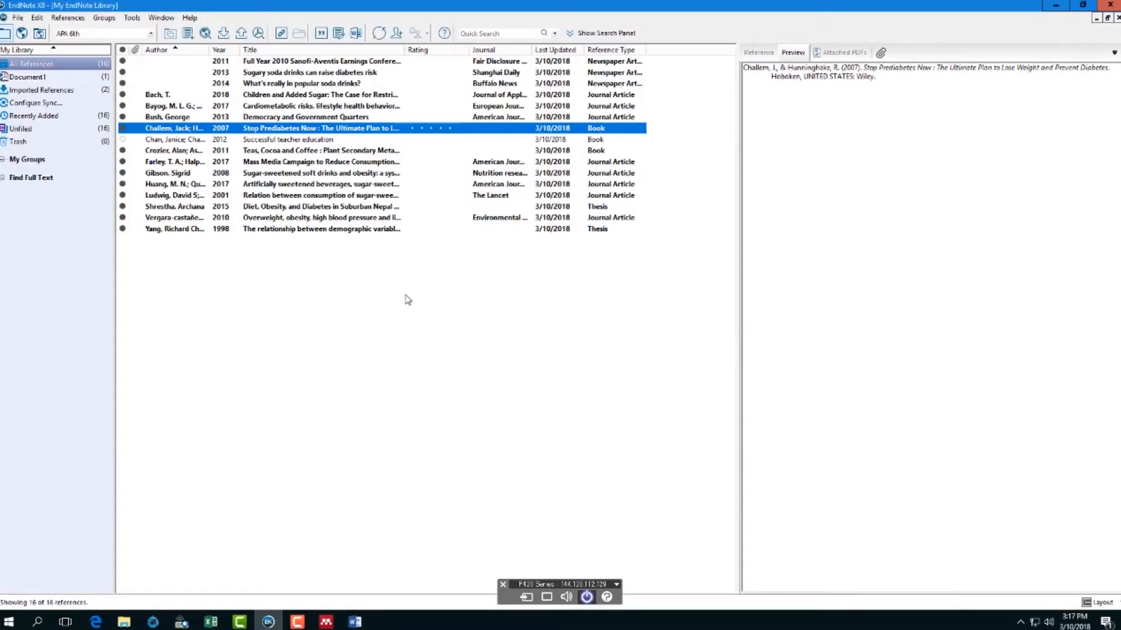
click(355, 105)
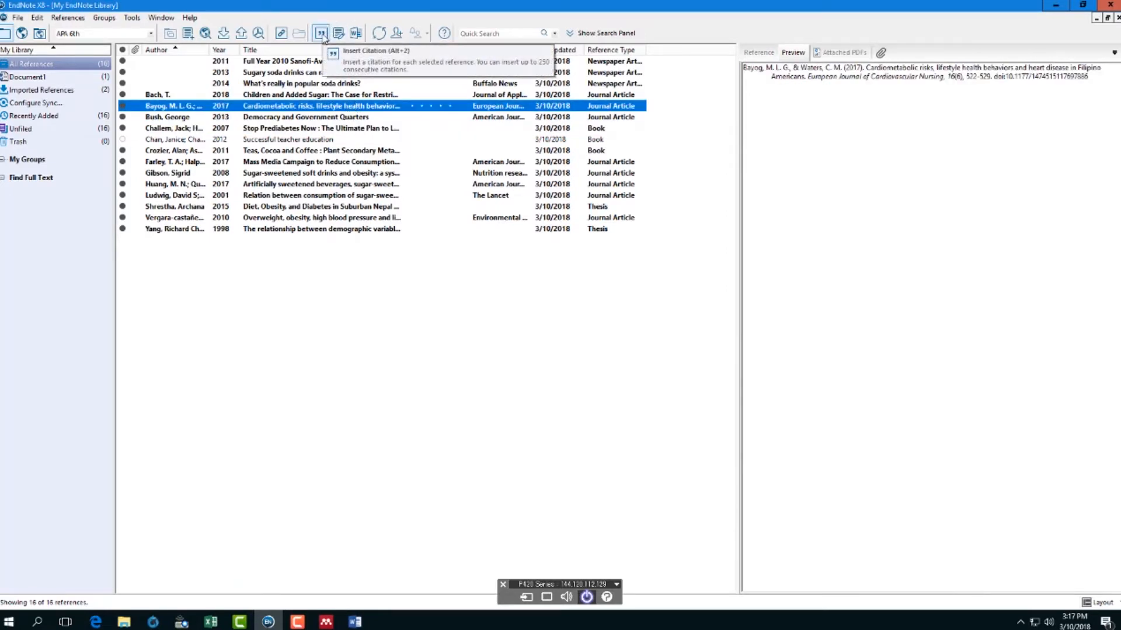
click(320, 34)
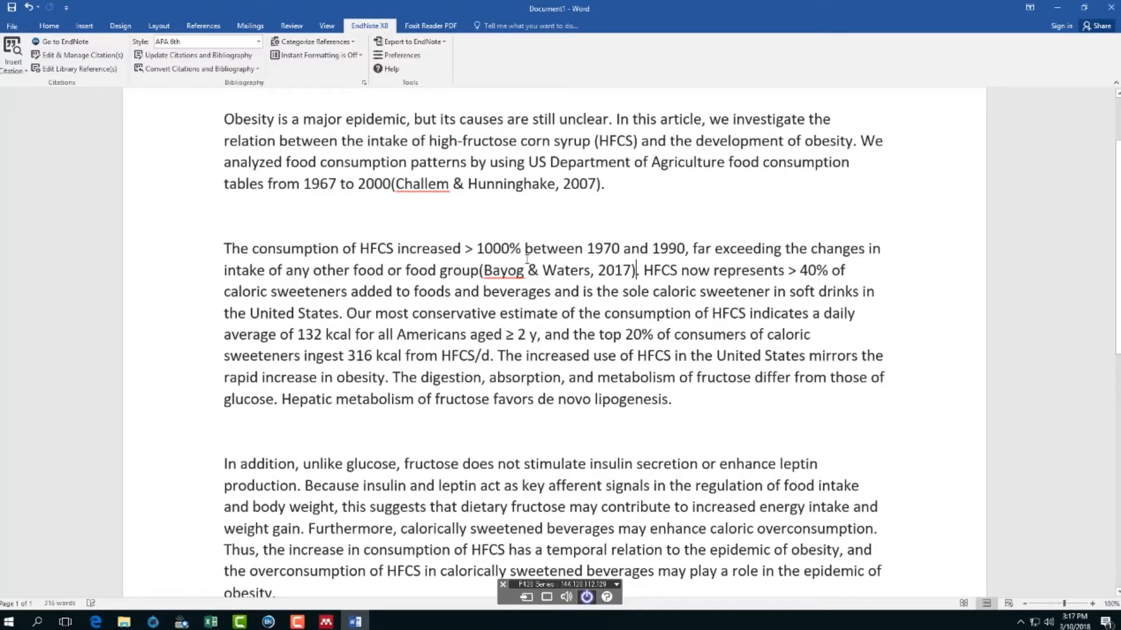
click(571, 269)
scroll(546, 390, down, 5)
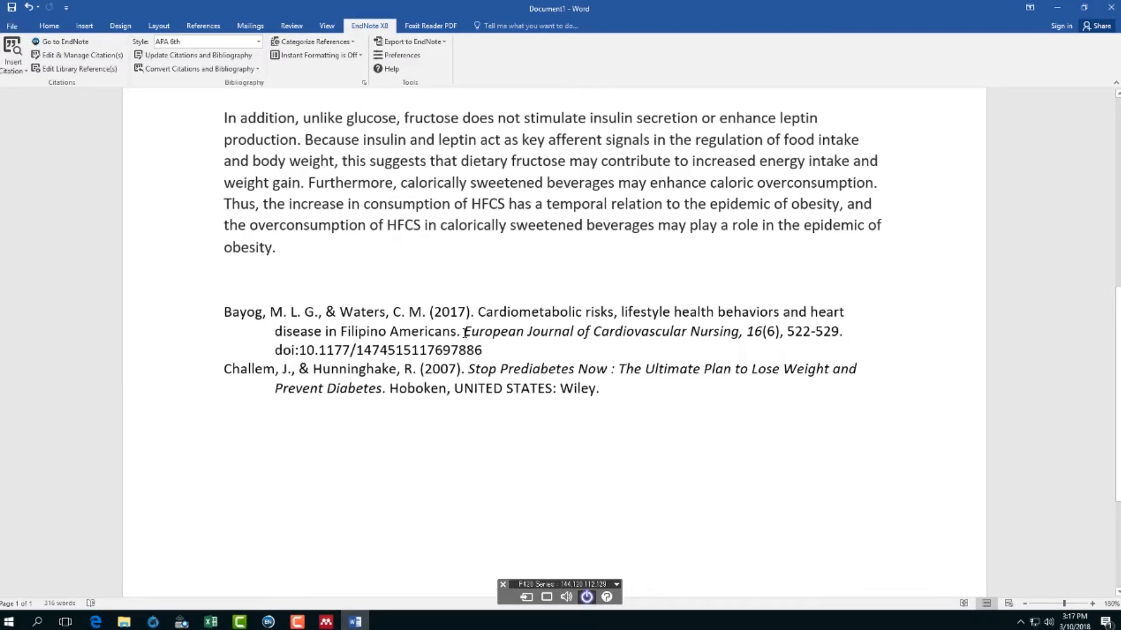
drag(287, 313, 432, 481)
click(432, 481)
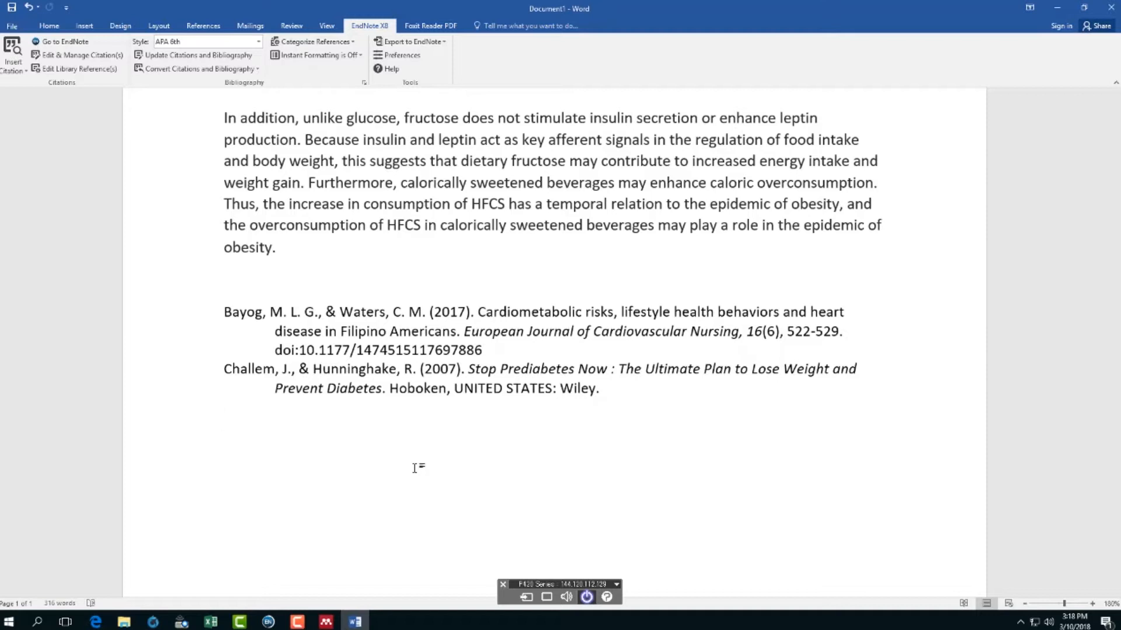
scroll(588, 409, up, 3)
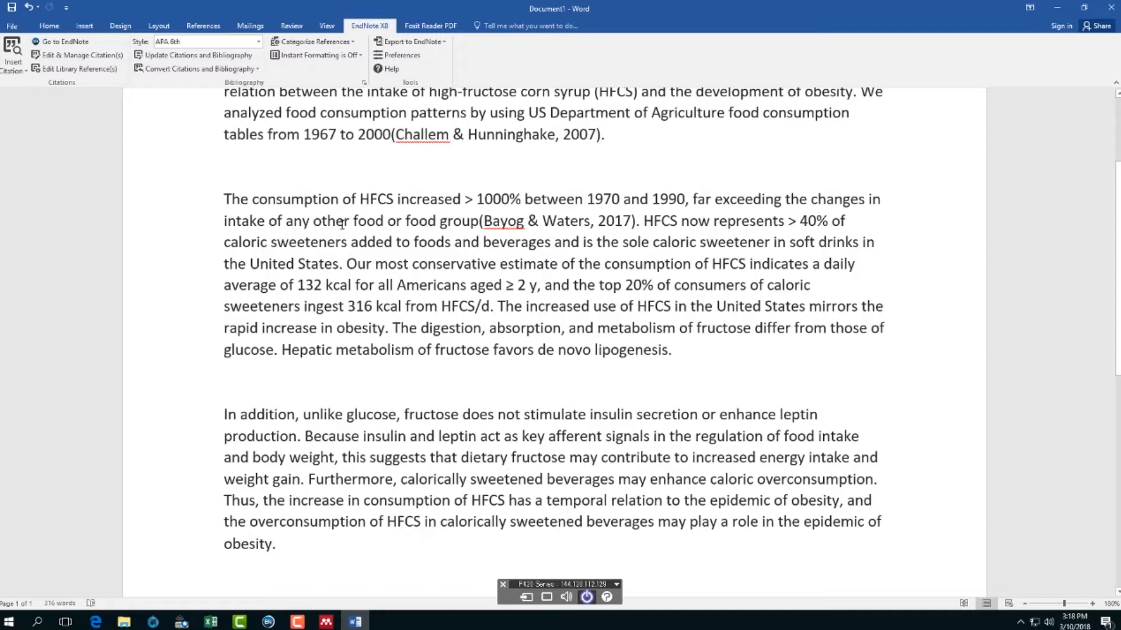
scroll(493, 198, up, 1)
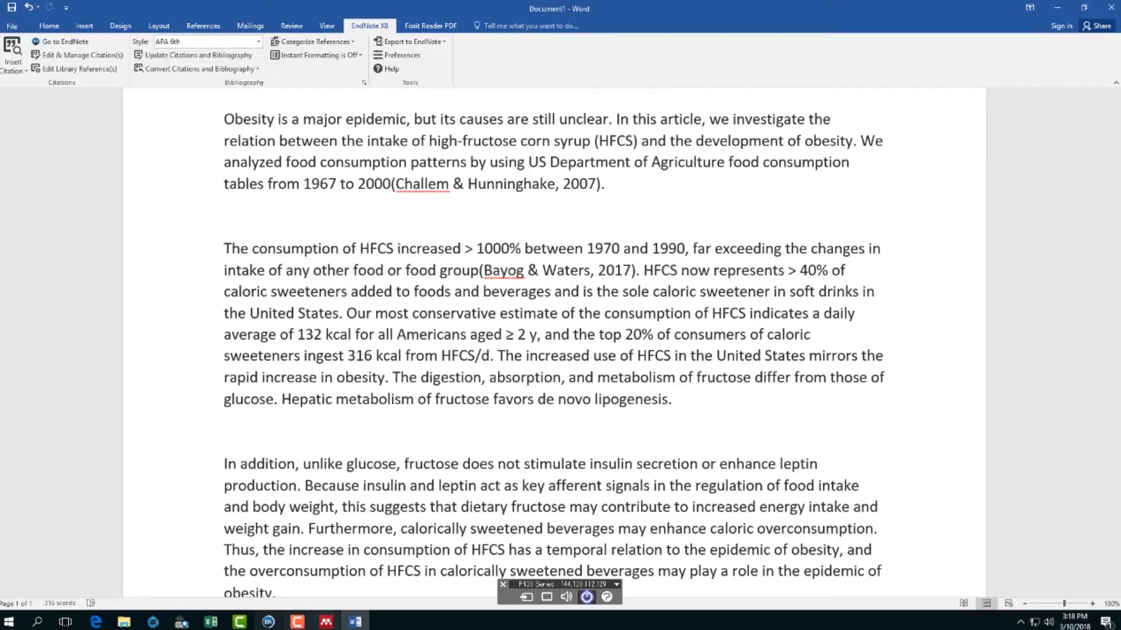
click(326, 621)
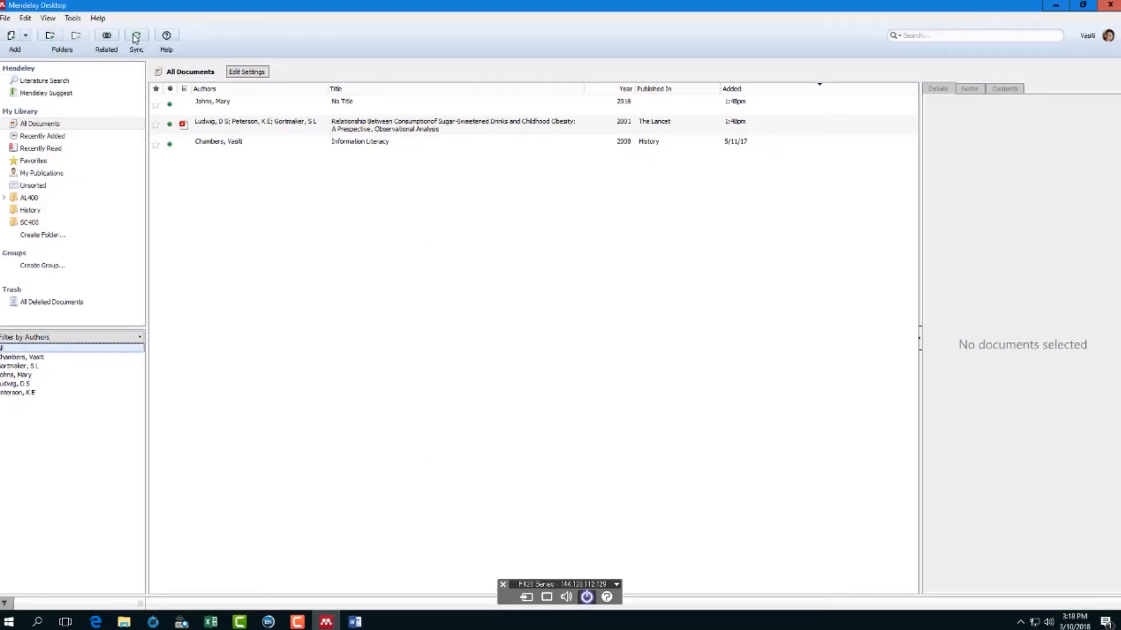
click(73, 20)
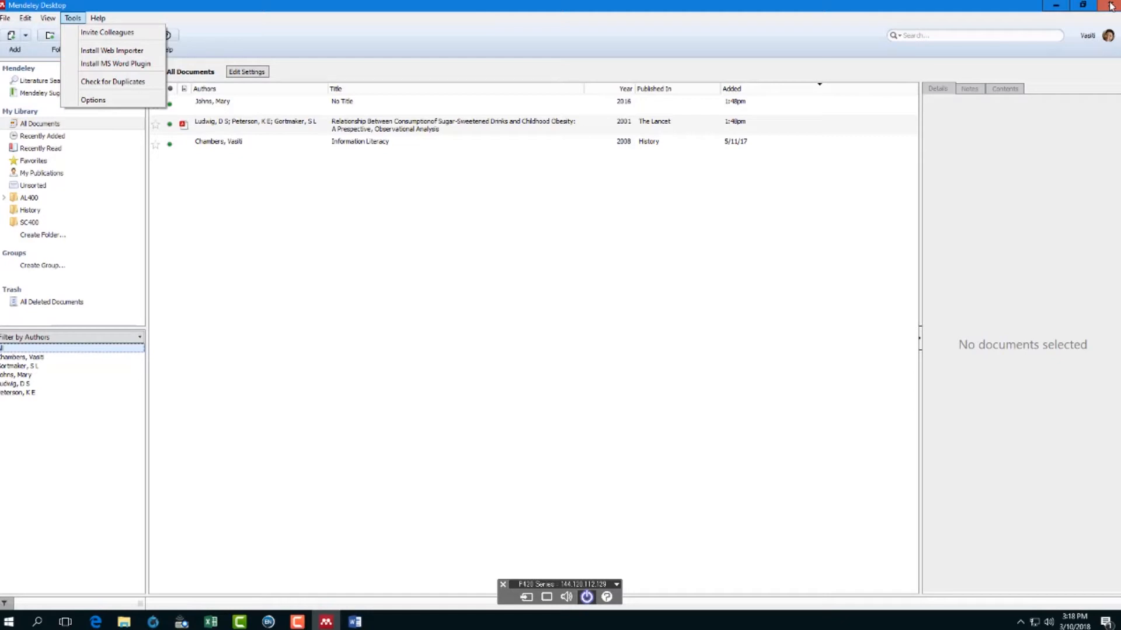
click(355, 621)
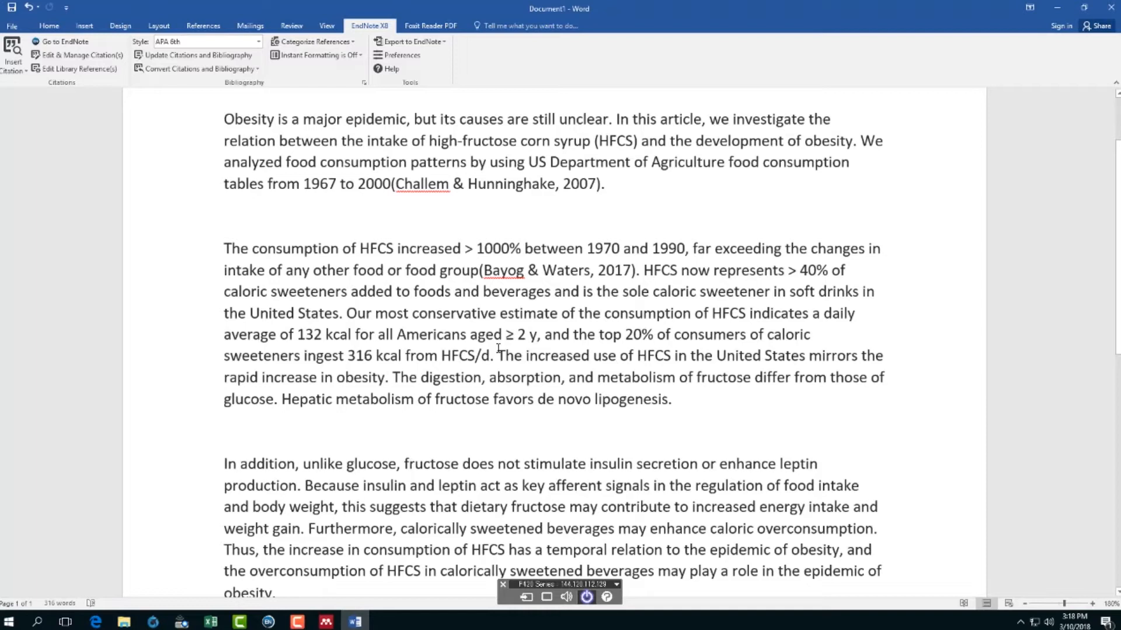
- Cite Crozier 2011 Teas, Cocoa and Coffee after "316 kcal from HFCS/d" in the Word paragraph
scroll(513, 337, up, 2)
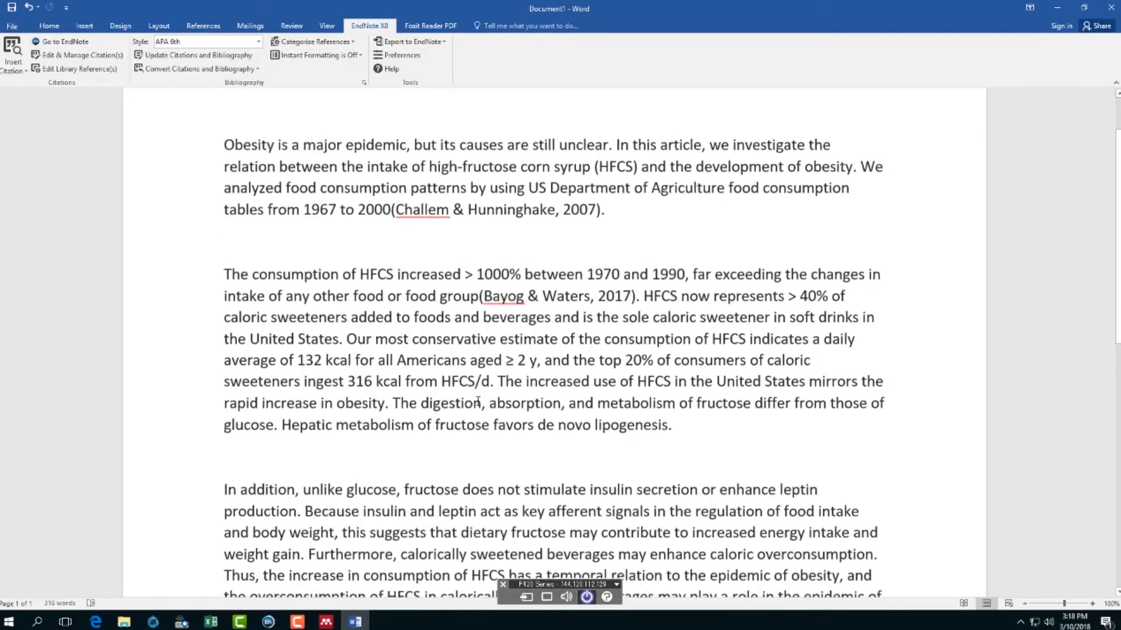
scroll(478, 402, down, 3)
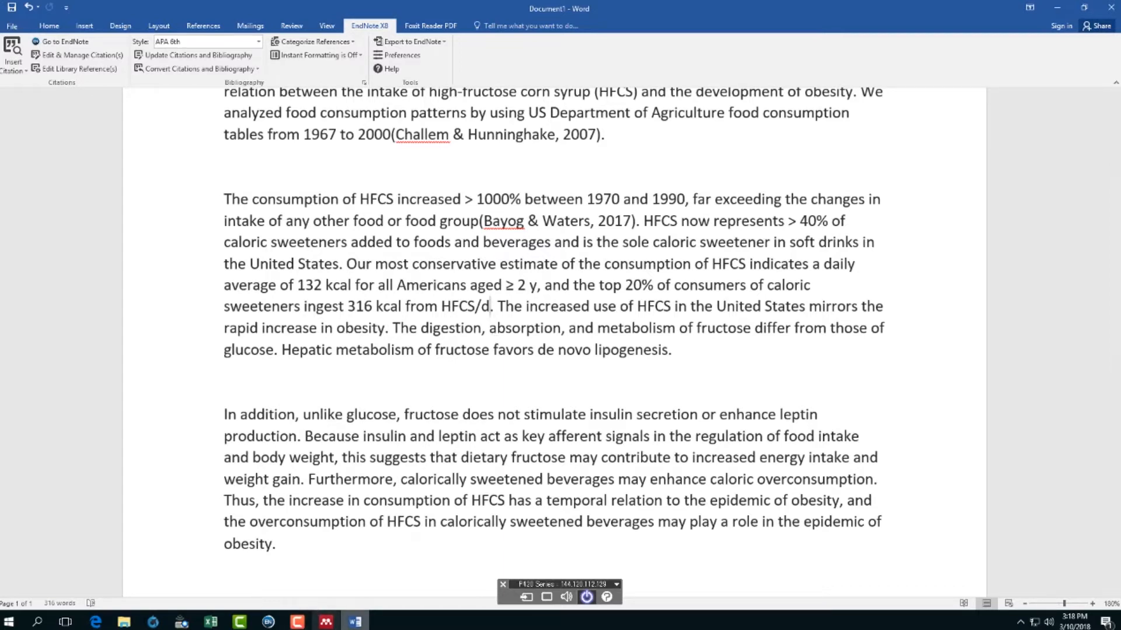
click(268, 622)
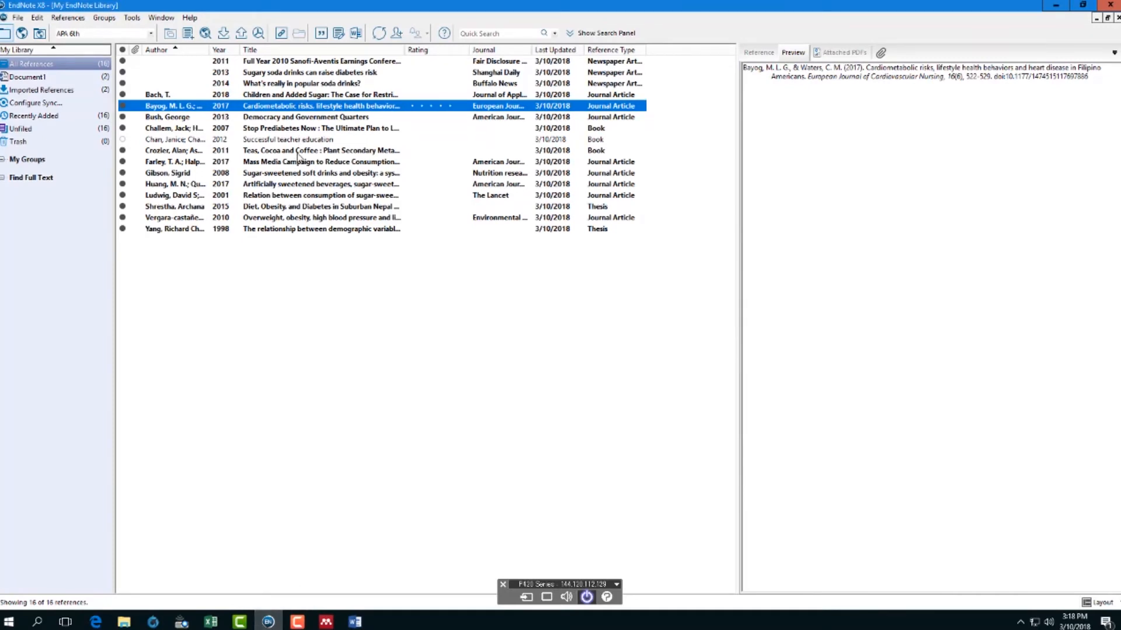
click(298, 154)
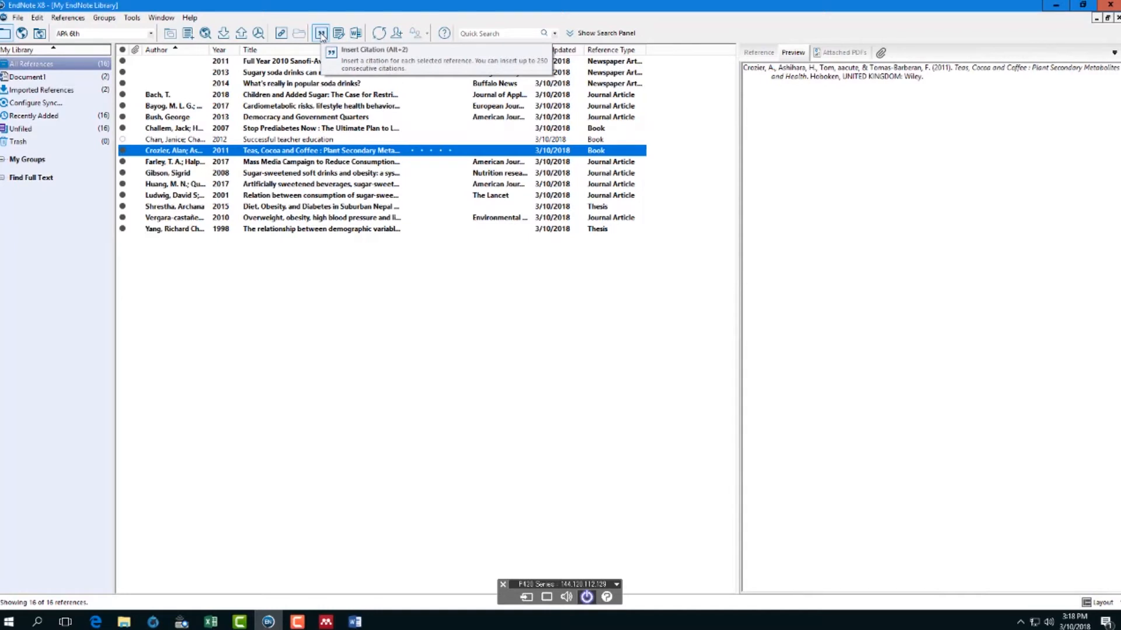
click(321, 34)
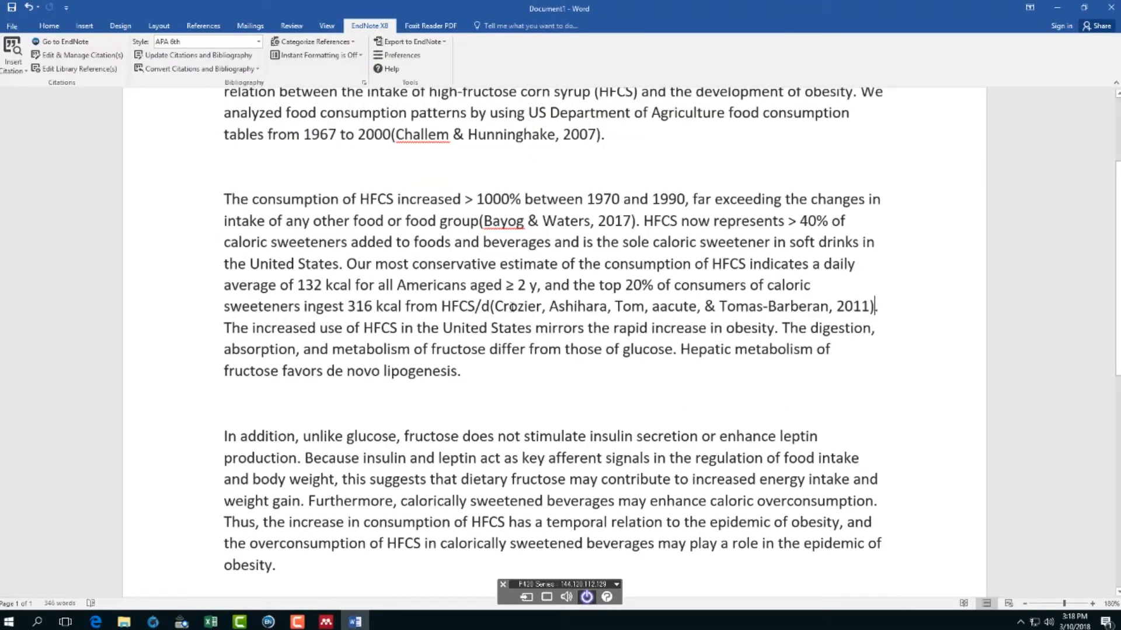
click(512, 308)
scroll(558, 314, down, 6)
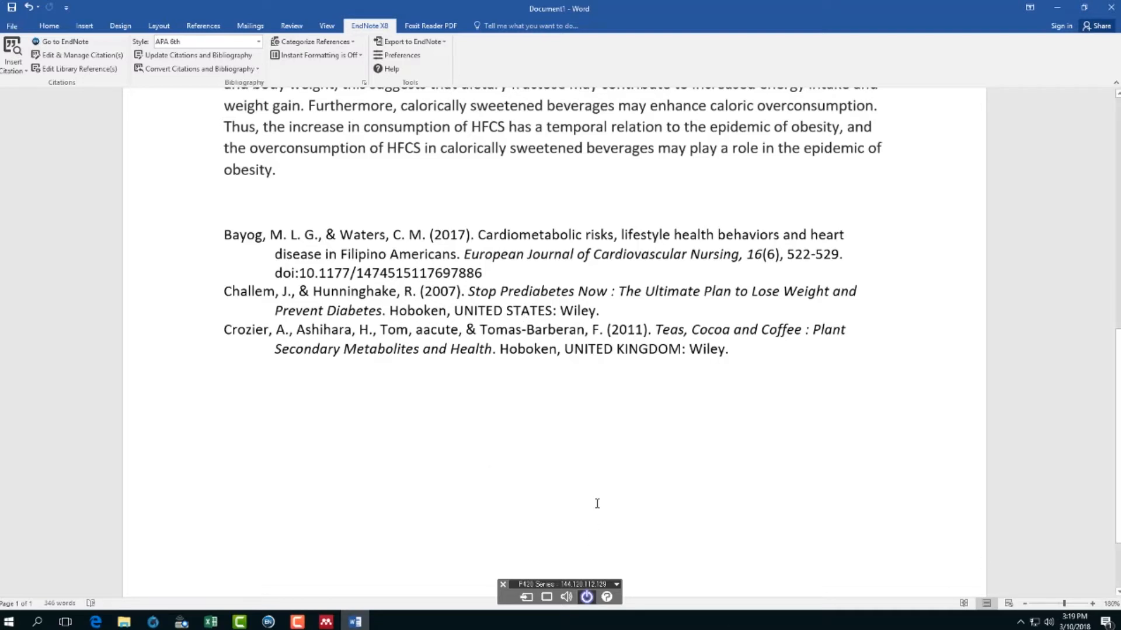
scroll(505, 504, up, 3)
scroll(503, 500, up, 5)
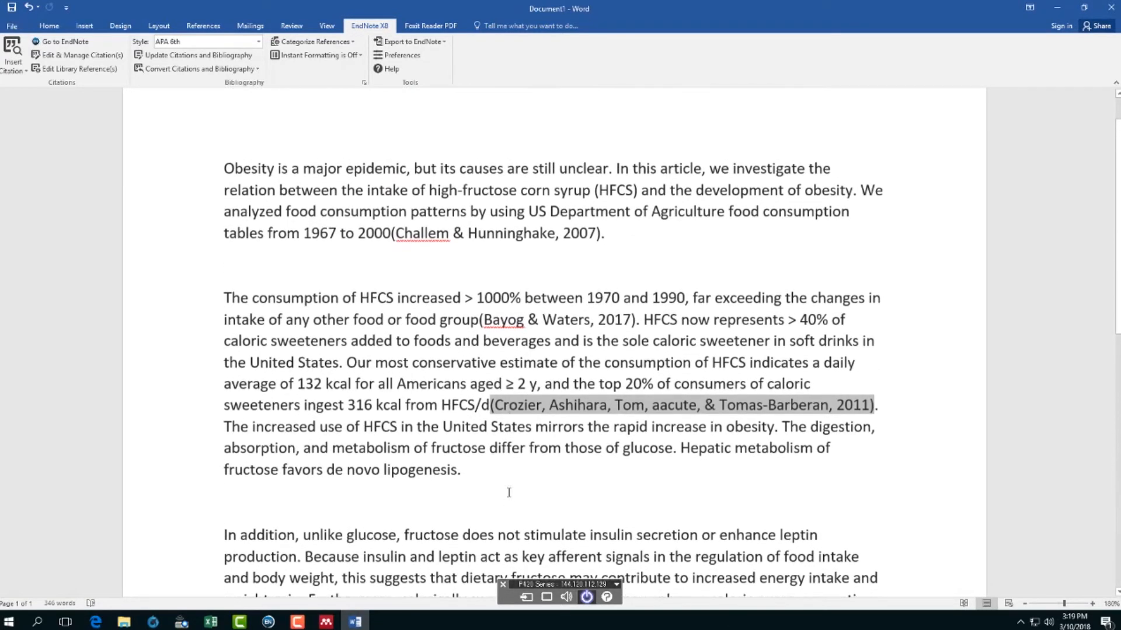
- Remove the Challem & Hunninghake 2007 citation after "1967 to 2000" using Edit & Manage Citation(s)
scroll(508, 492, down, 1)
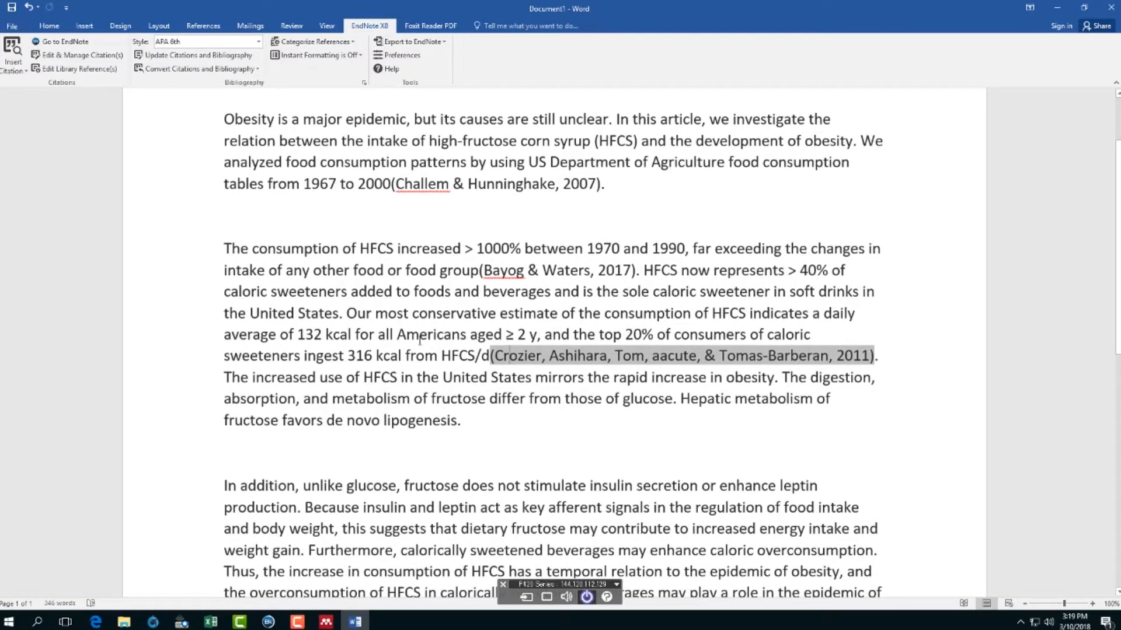
click(518, 185)
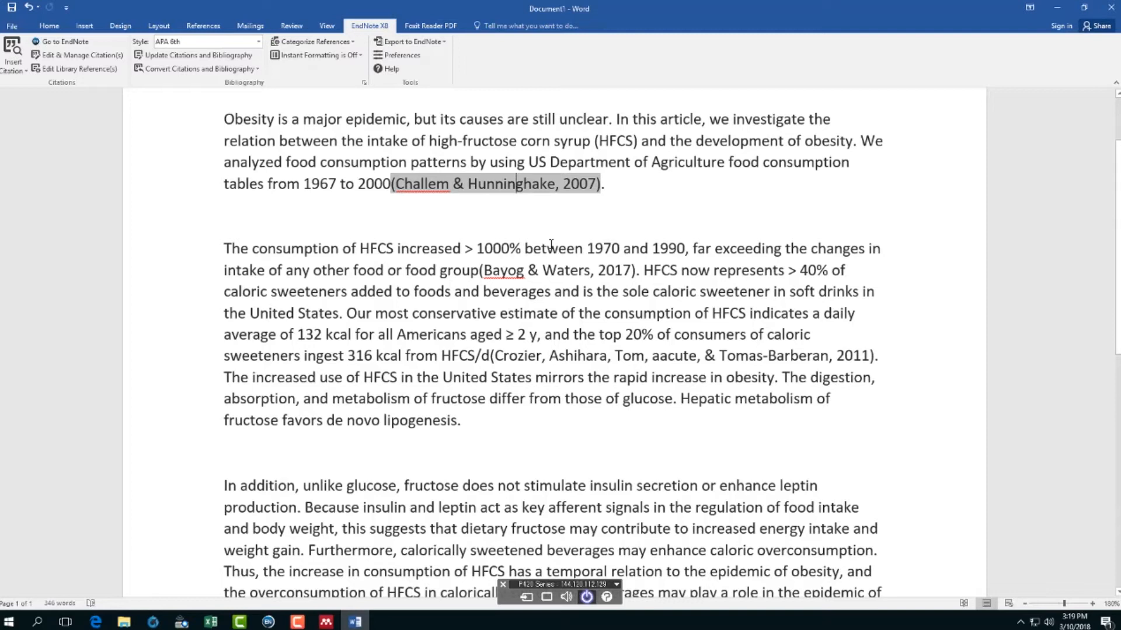
click(569, 219)
click(532, 186)
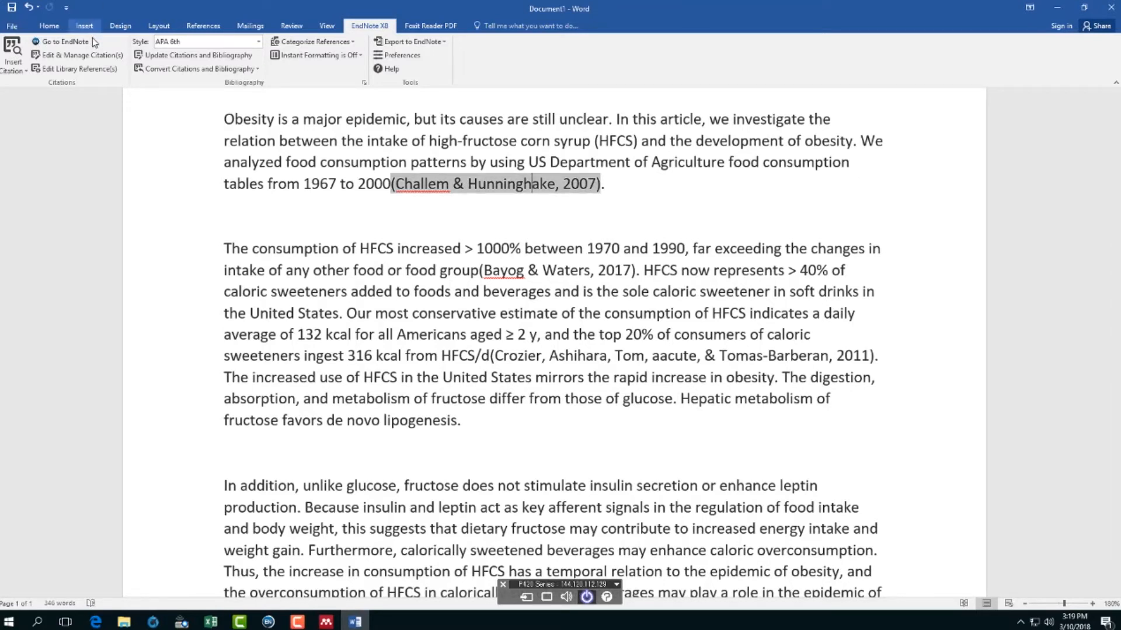
click(86, 59)
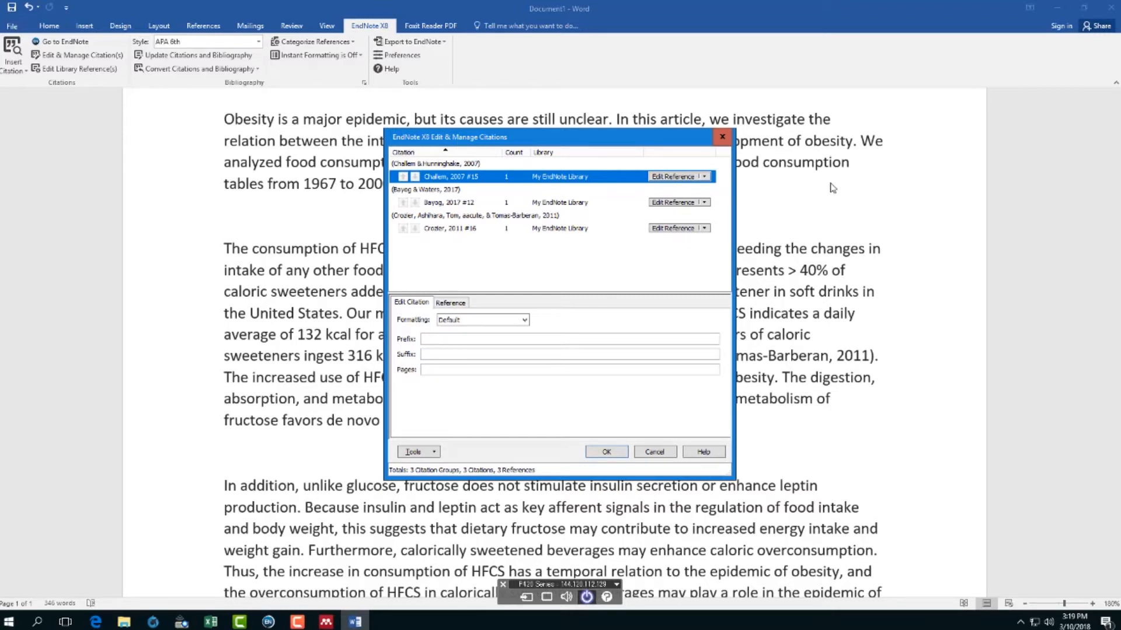
click(705, 177)
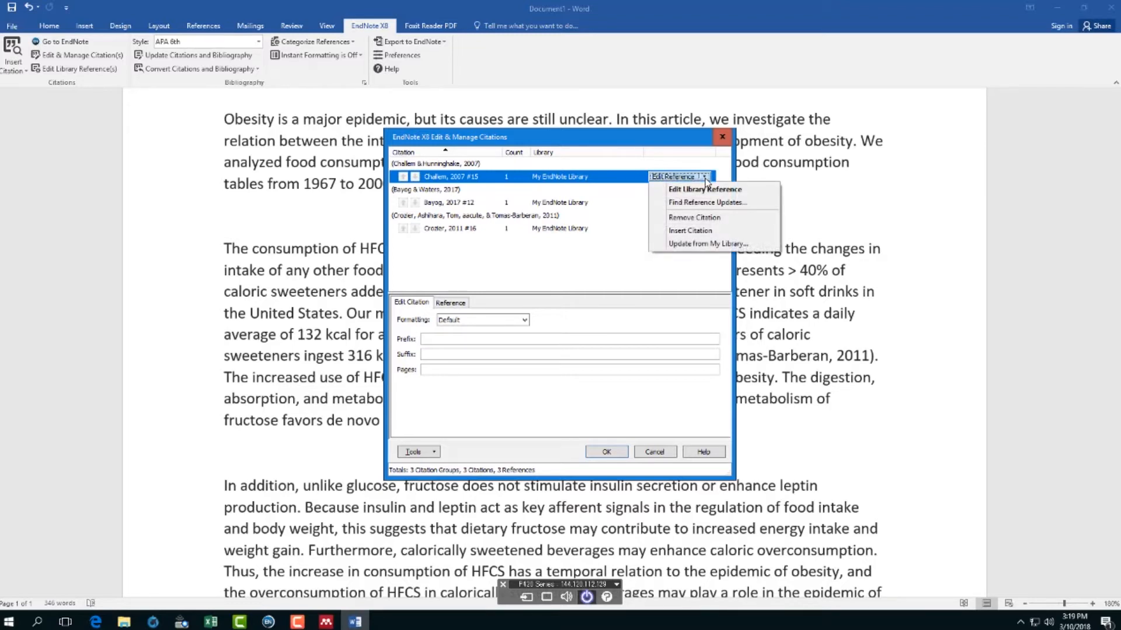
click(708, 219)
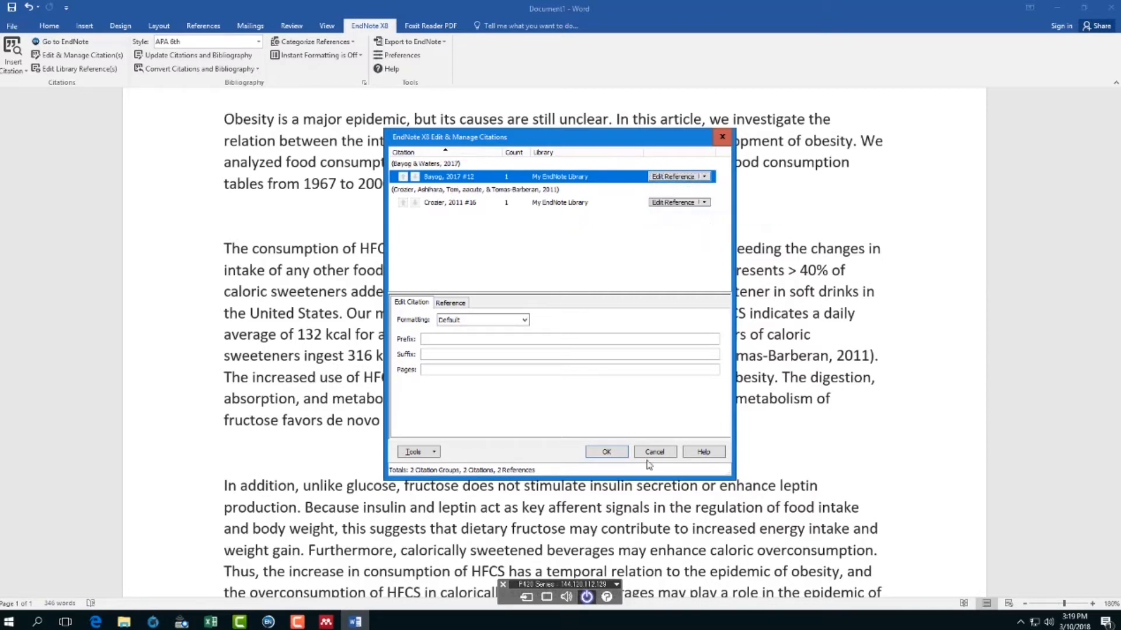
click(607, 452)
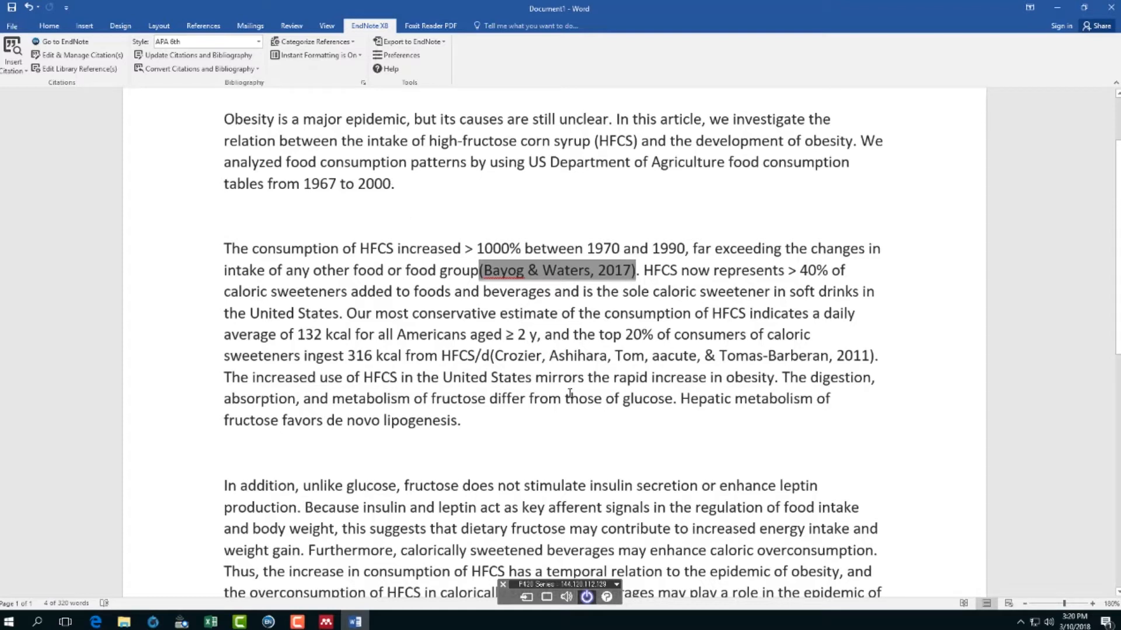
scroll(570, 393, down, 1)
scroll(570, 393, down, 8)
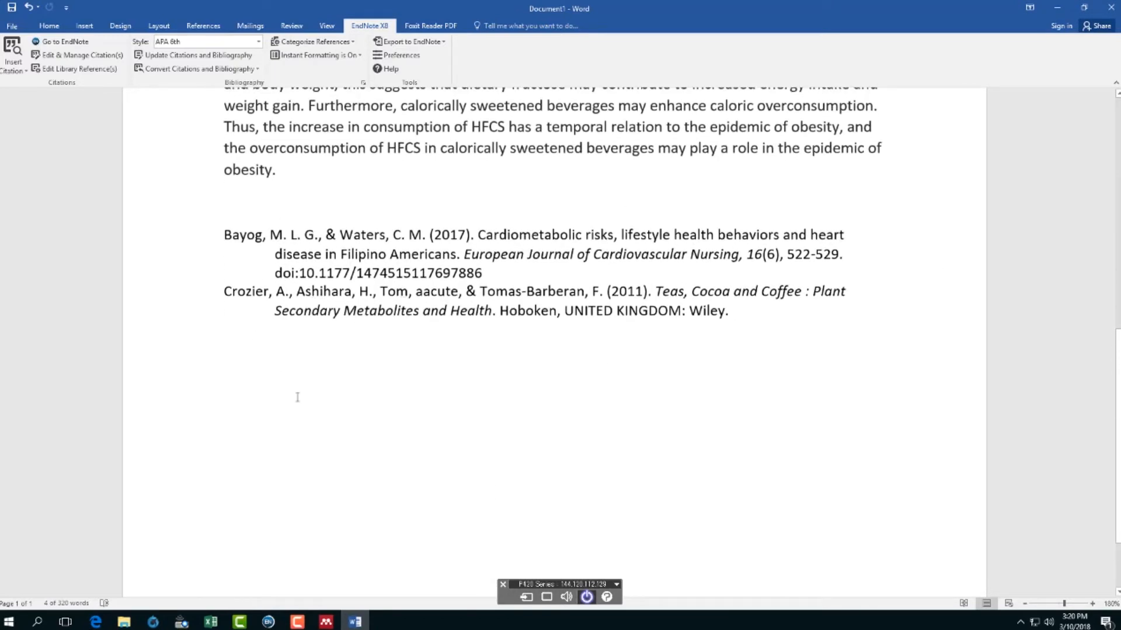
scroll(275, 425, up, 7)
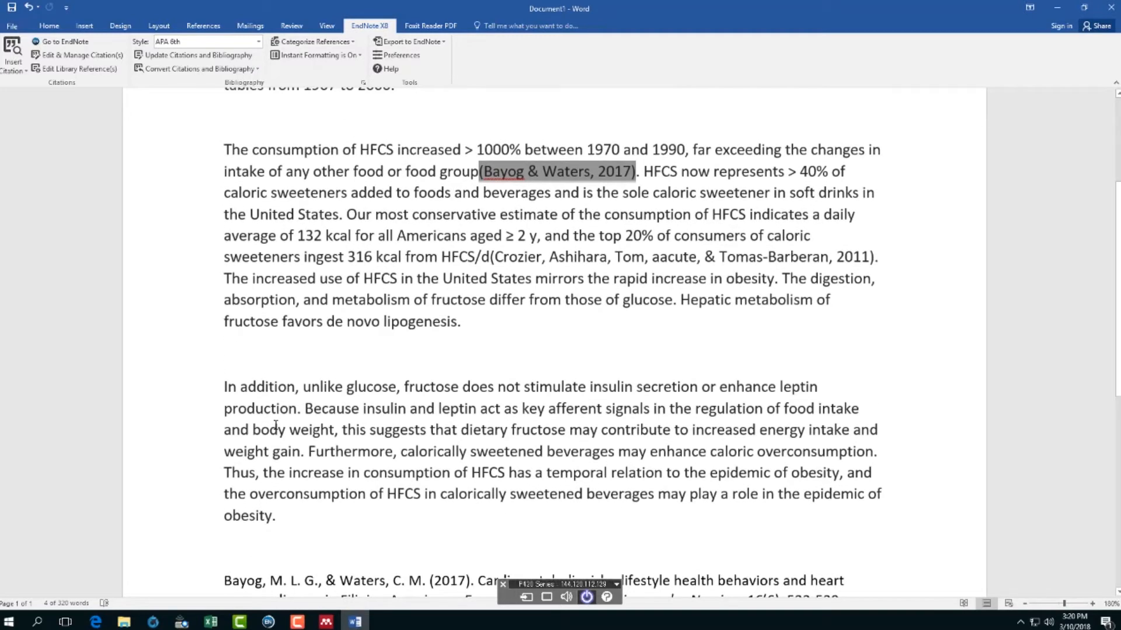
click(594, 178)
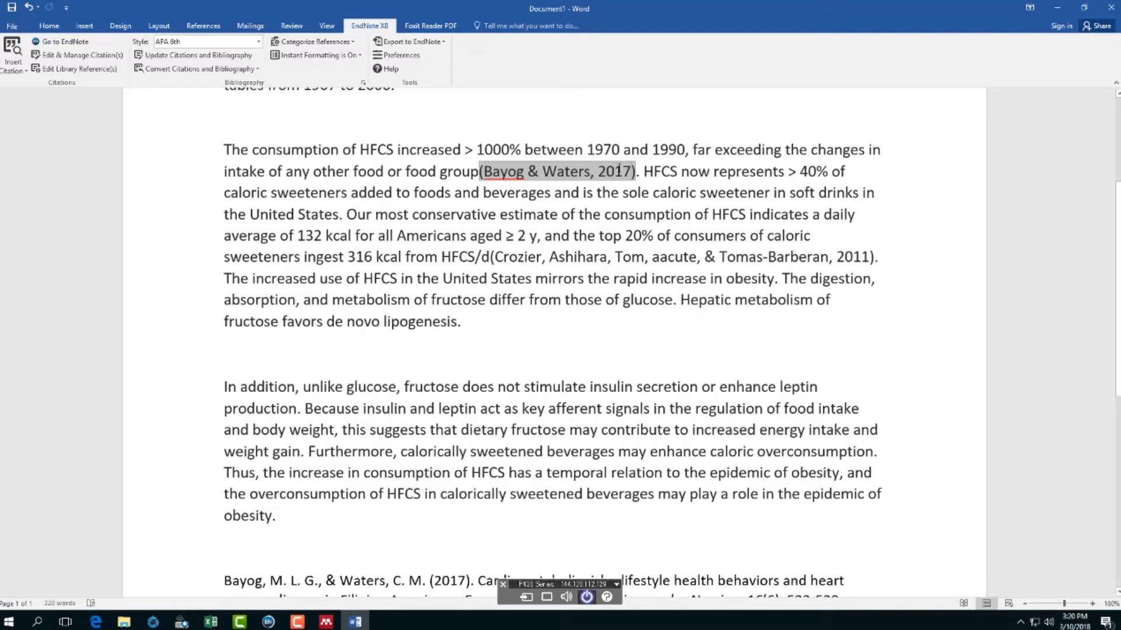
- Add Gibson 2008 to the "food group" citation, making it (Bayog & Waters, 2017; Gibson, 2008)
click(86, 56)
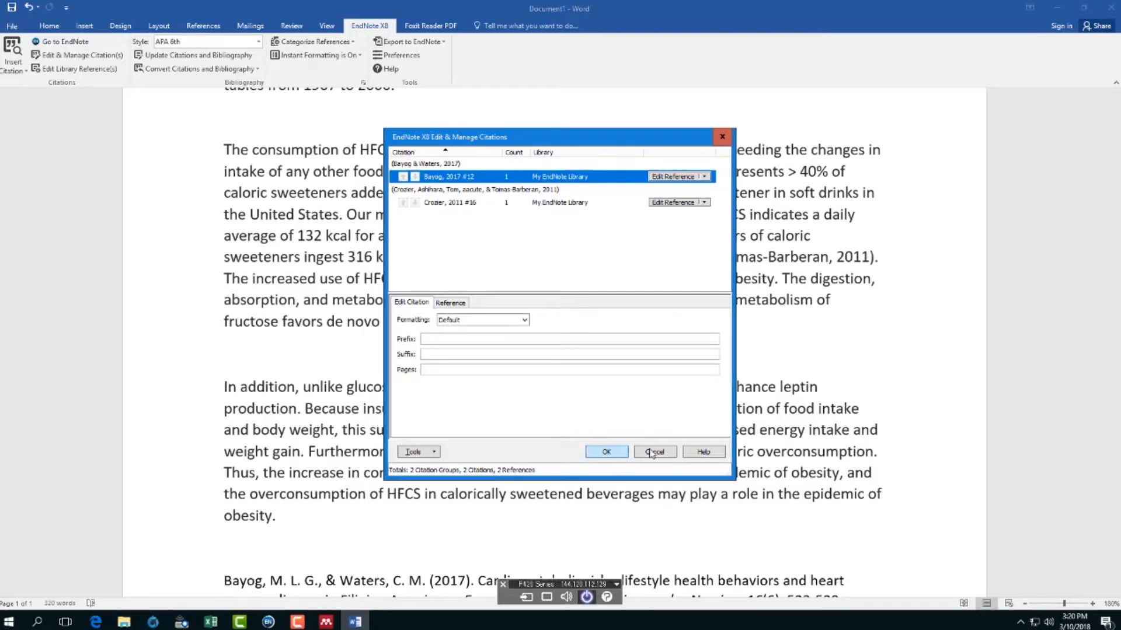
click(654, 451)
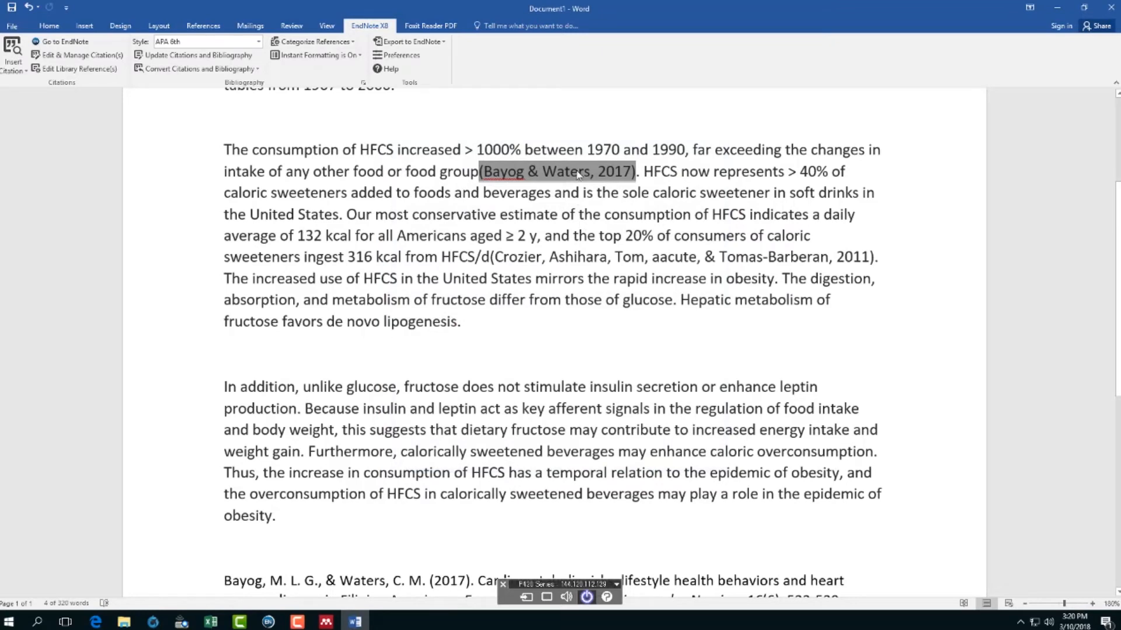
click(82, 46)
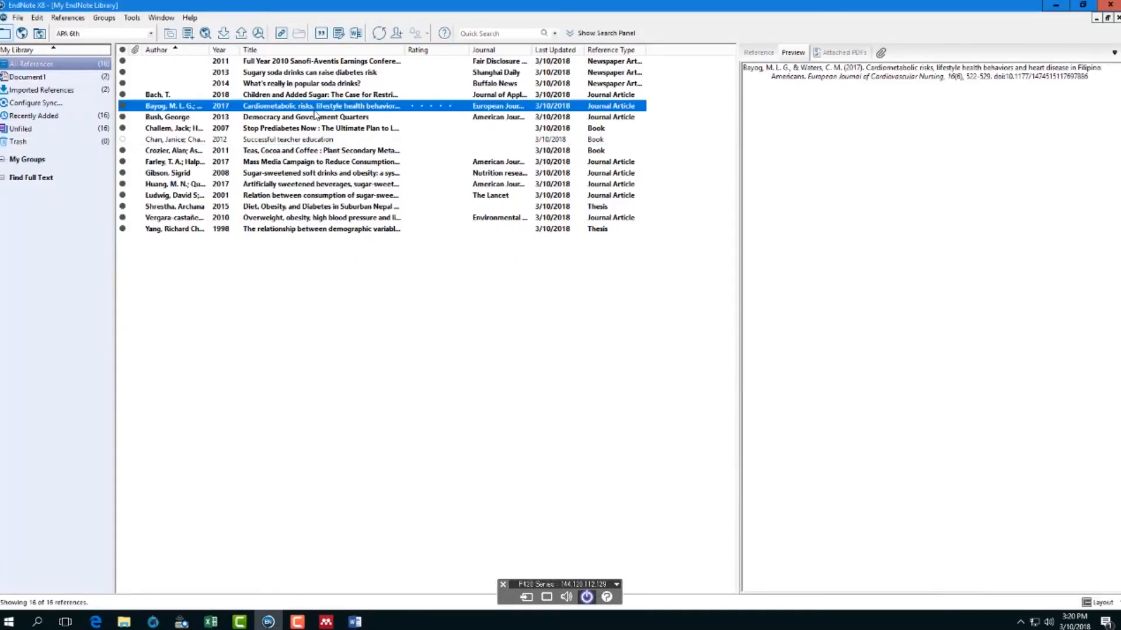
click(321, 34)
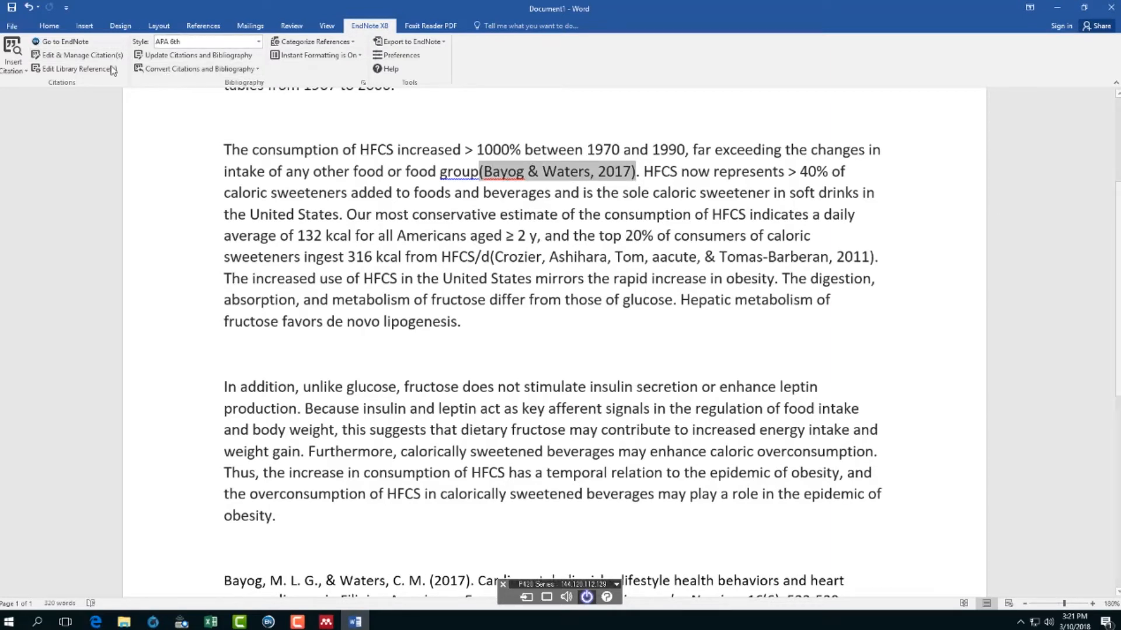
click(84, 46)
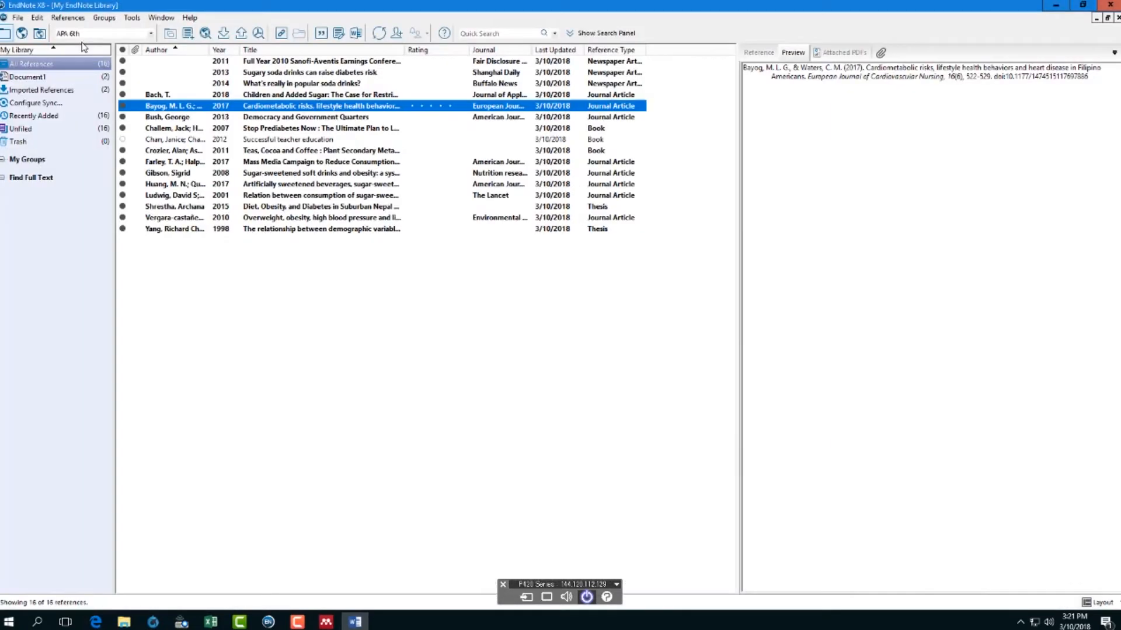
click(364, 175)
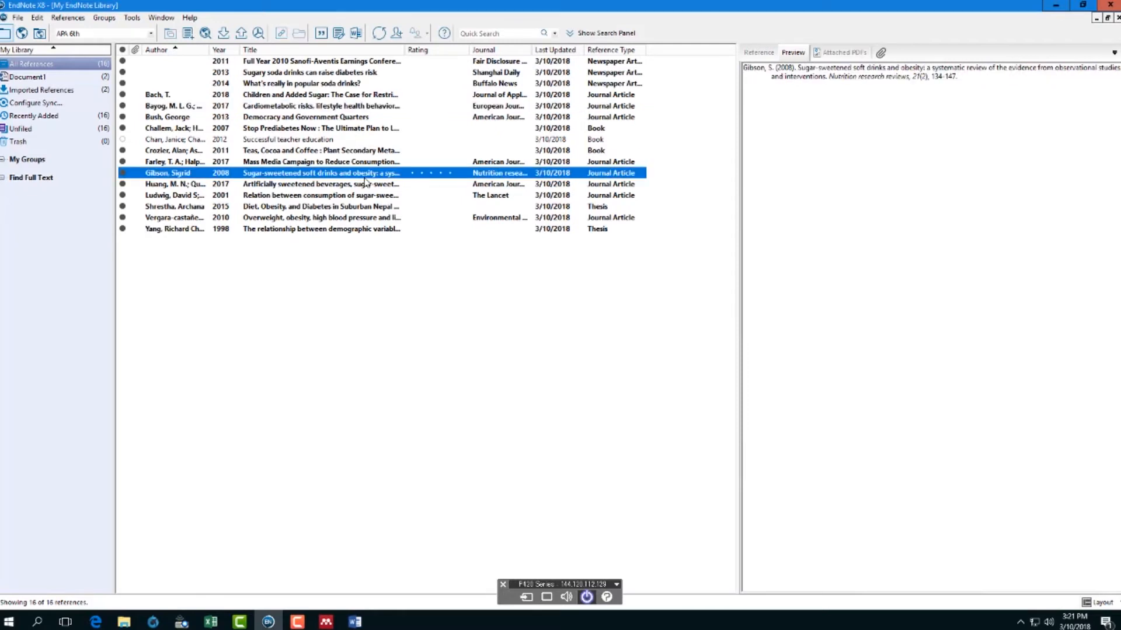
click(321, 34)
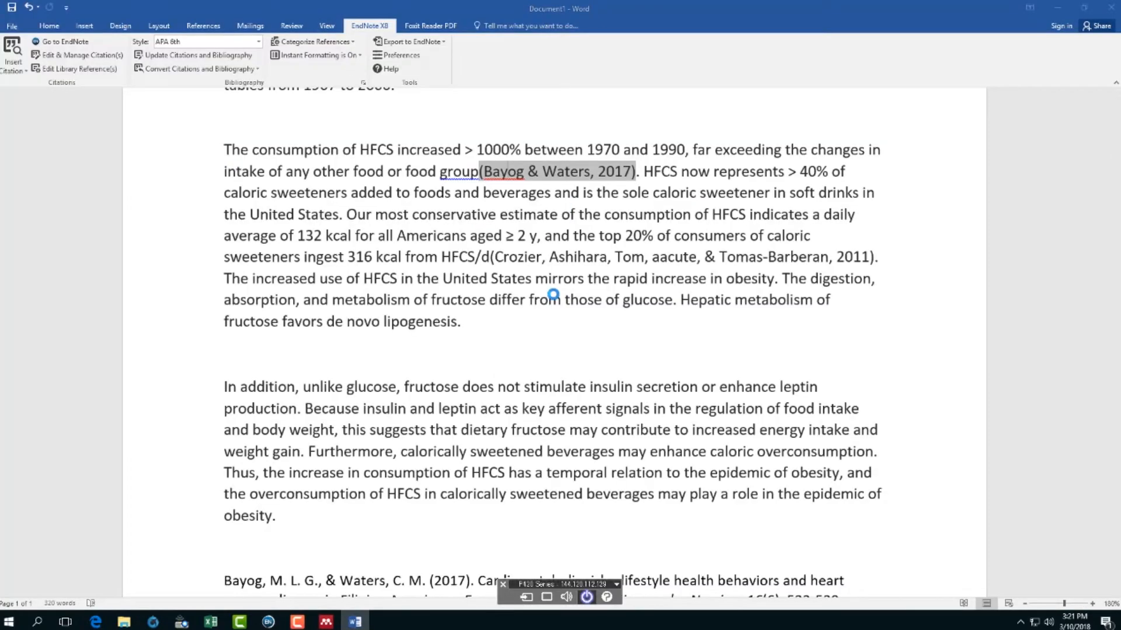
click(650, 177)
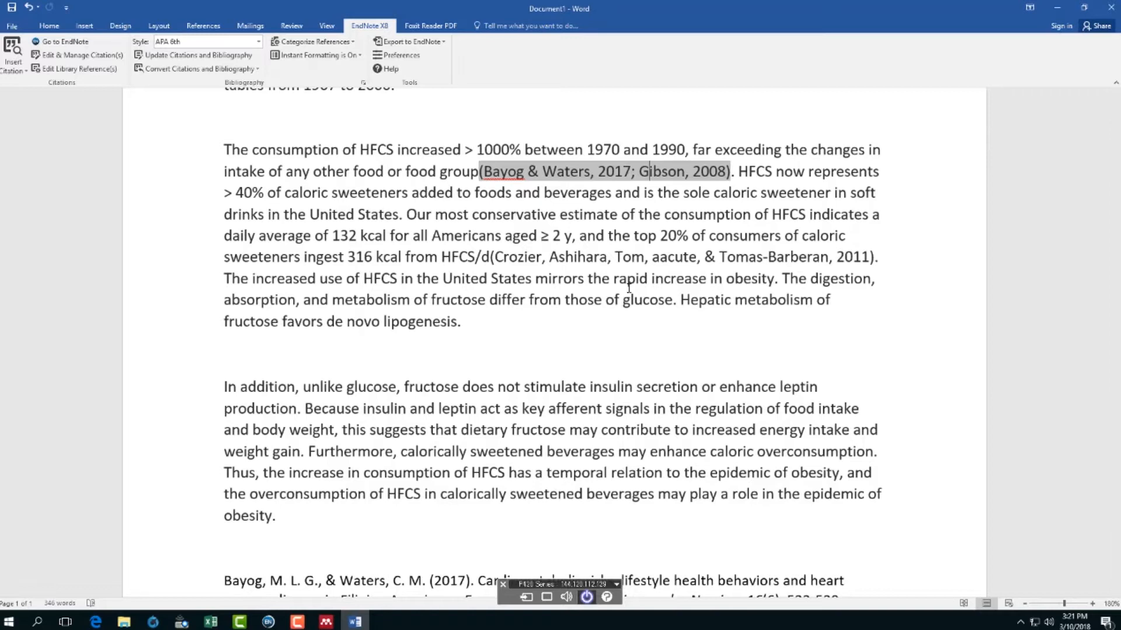
scroll(548, 392, down, 2)
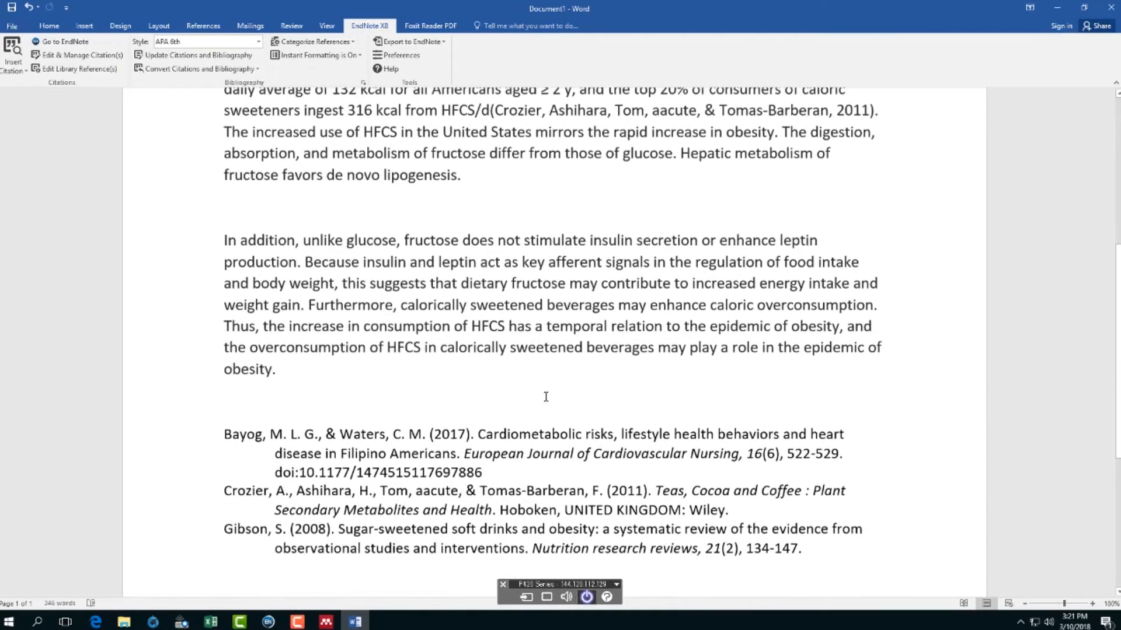
scroll(502, 371, down, 2)
scroll(502, 371, up, 4)
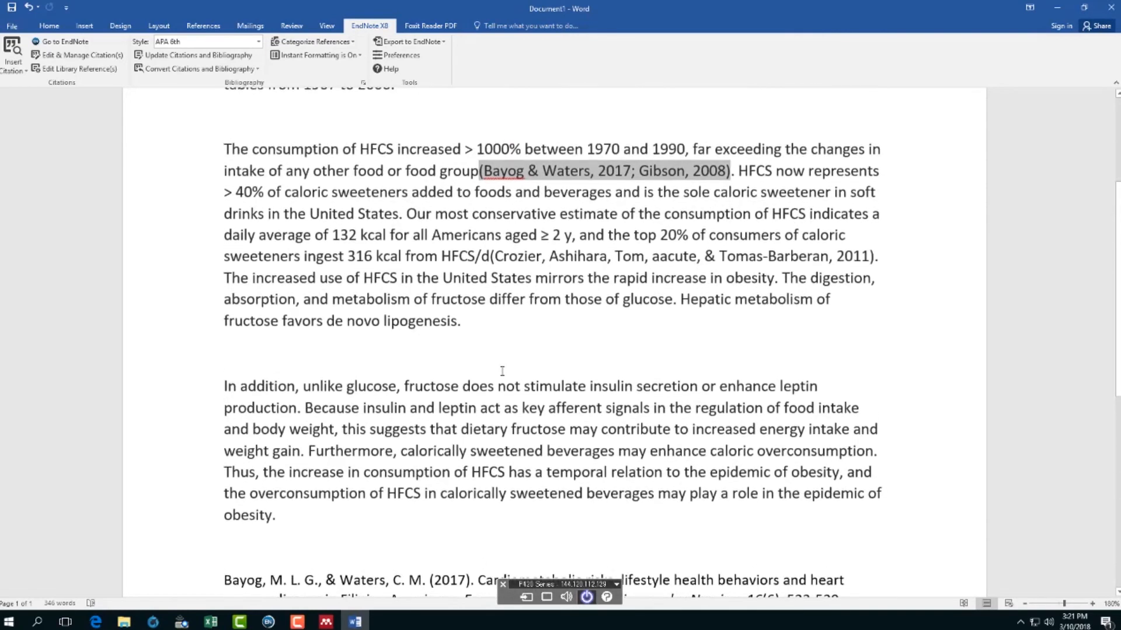
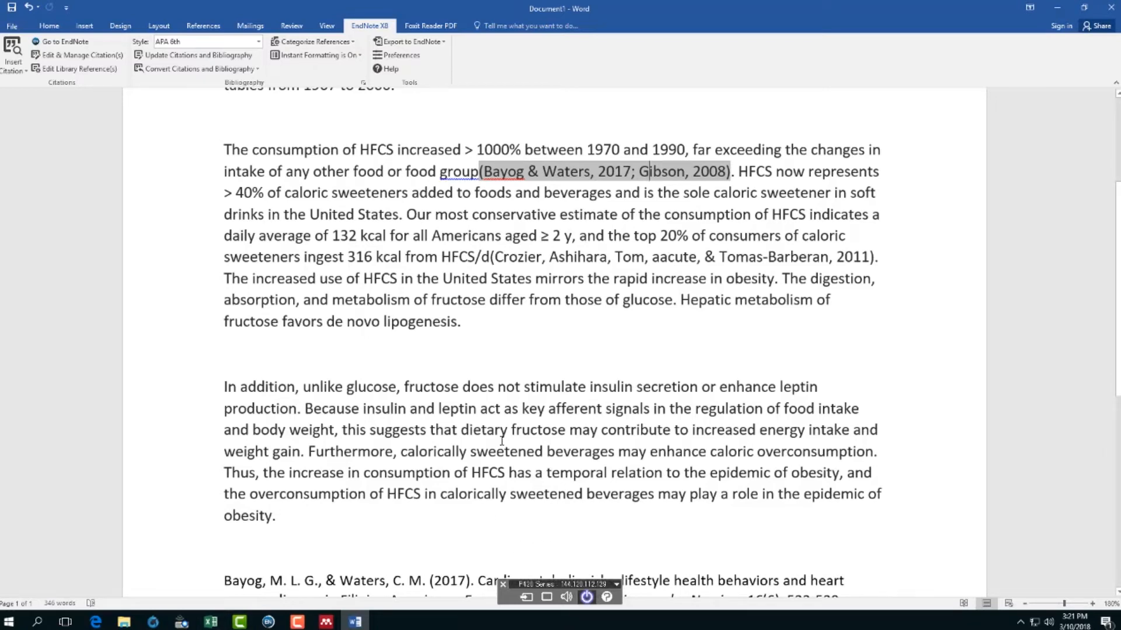
- Run Update Citations and Bibliography to refresh the APA 8th citations and three-entry reference list
click(543, 239)
scroll(445, 341, down, 2)
scroll(446, 341, down, 3)
scroll(446, 341, up, 2)
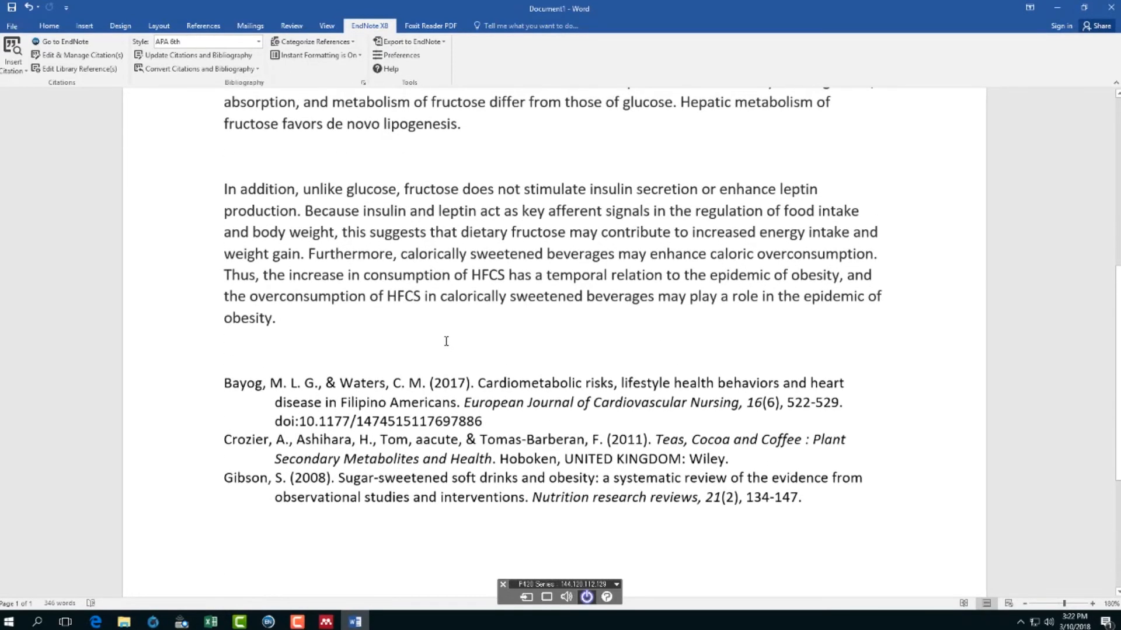
click(202, 56)
scroll(553, 329, up, 3)
scroll(553, 329, up, 1)
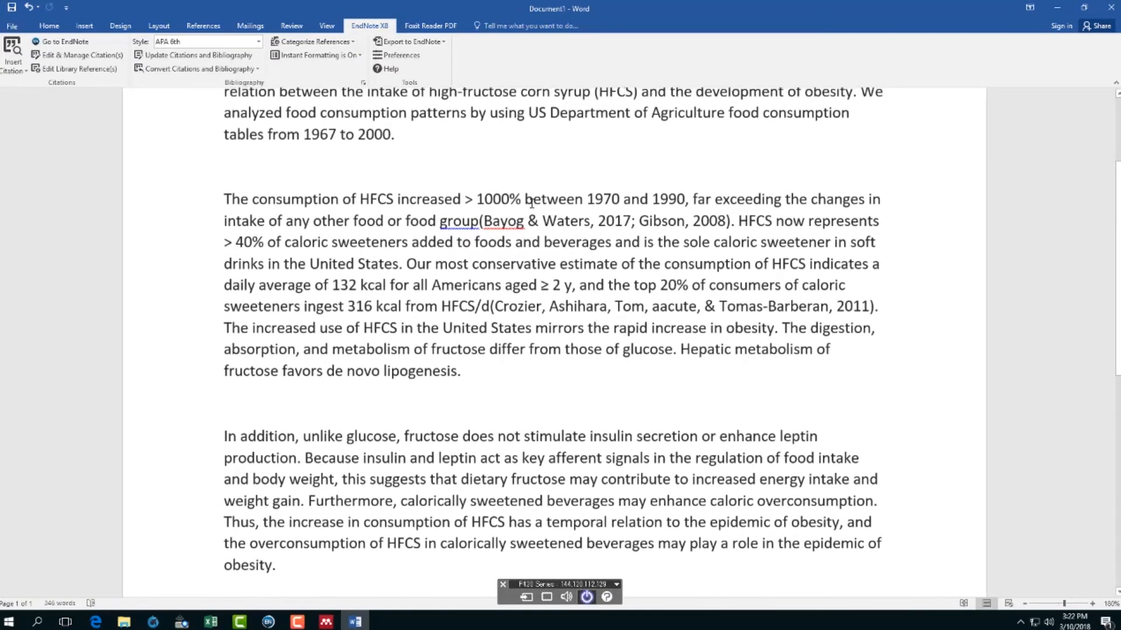
click(530, 222)
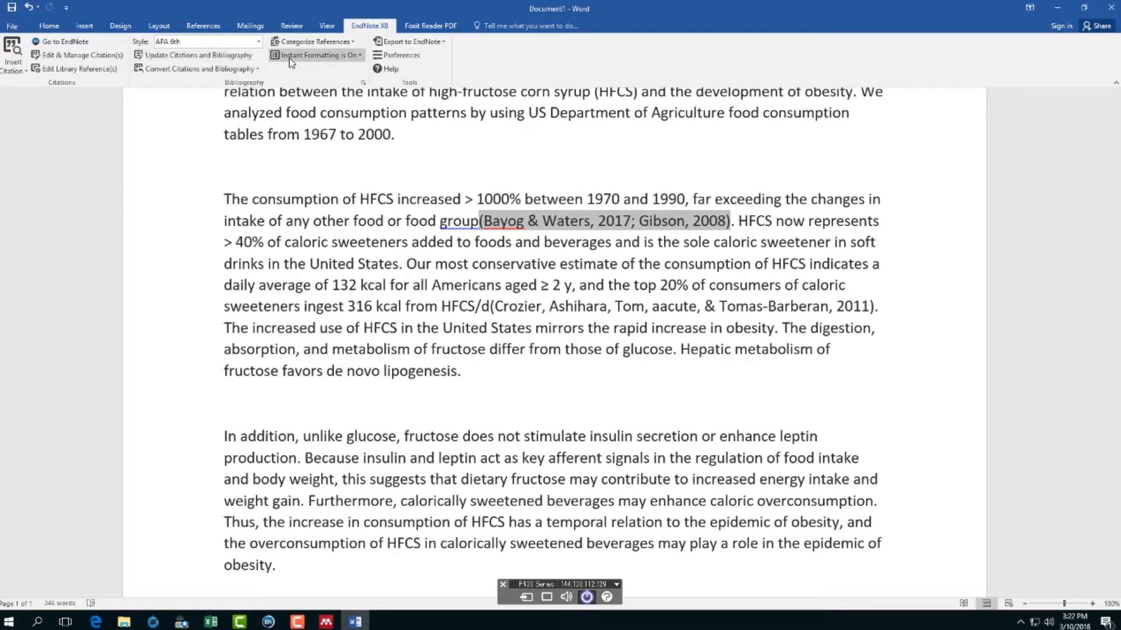
- Check that EndNote Instant Formatting is still on, then bring up the 16-reference EndNote library
click(359, 56)
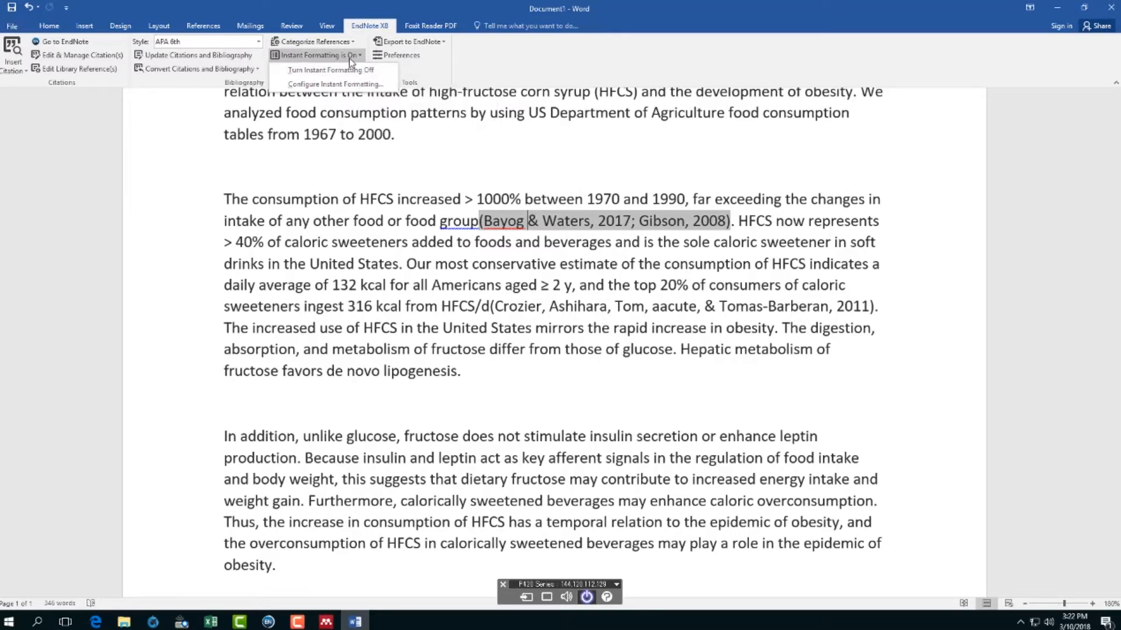
click(349, 57)
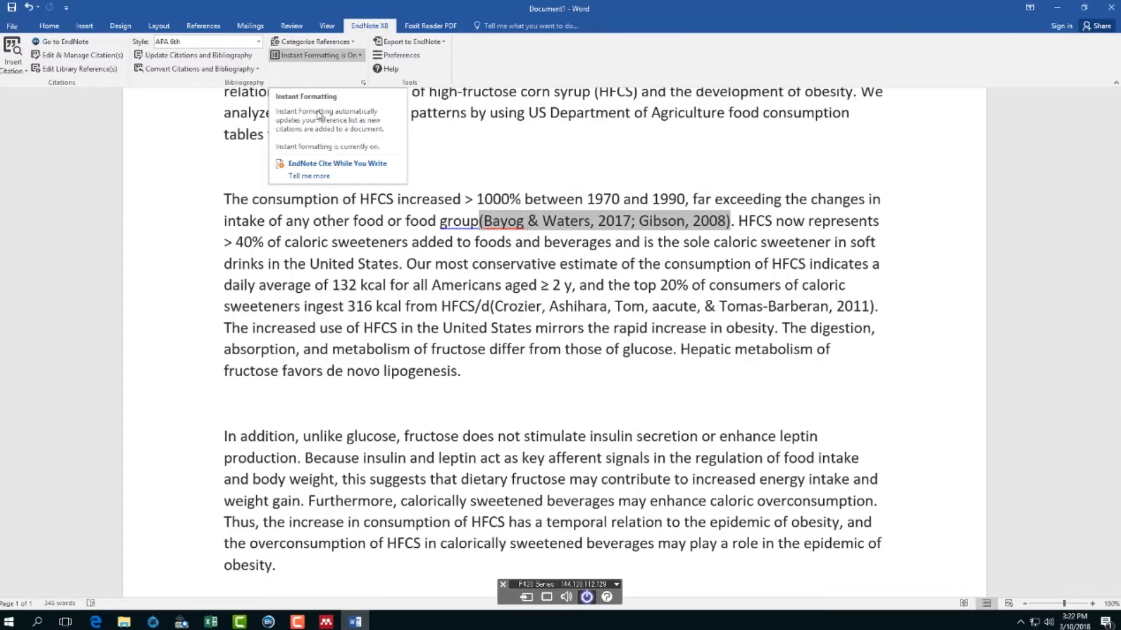
click(350, 166)
click(524, 223)
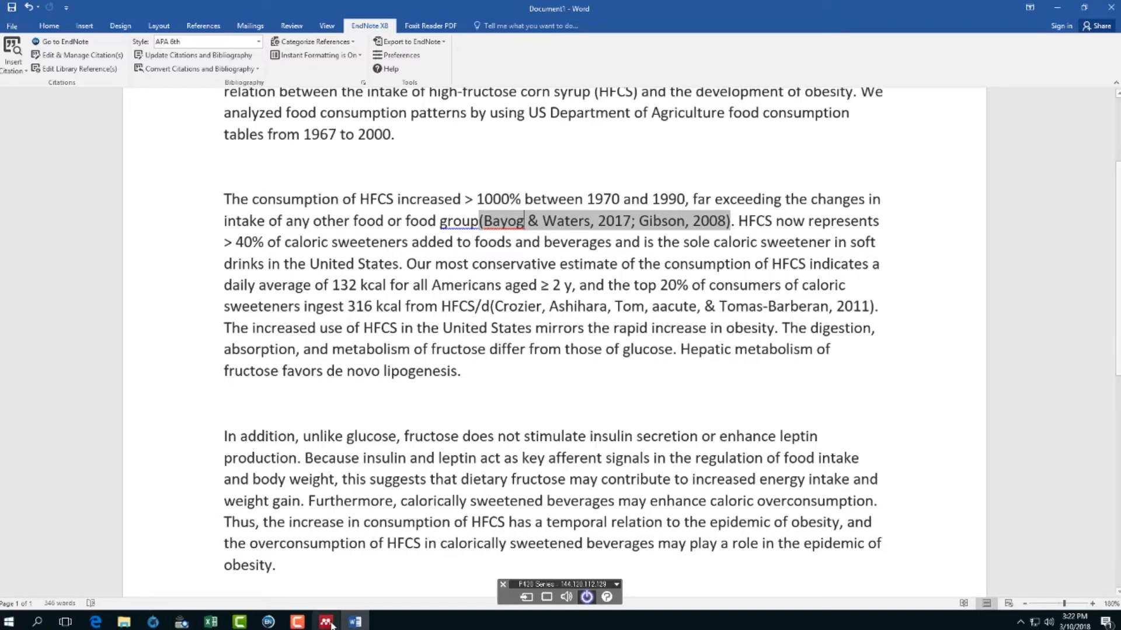
click(268, 621)
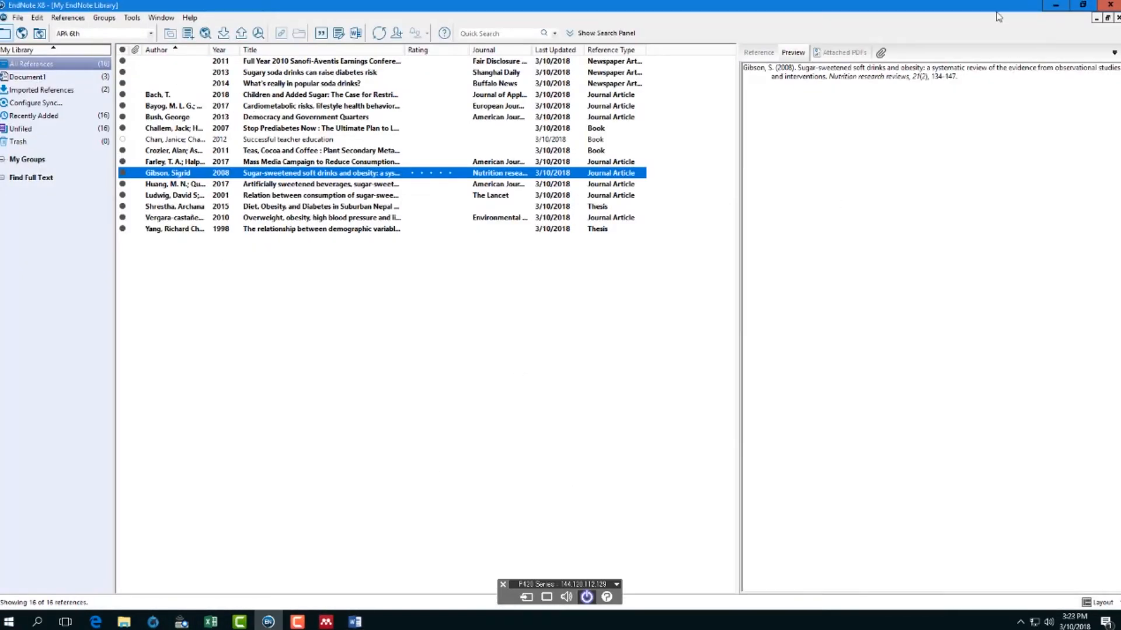
- Minimize the windows and place the library file beside the My EndNote Library Data folder at top centre
click(1055, 5)
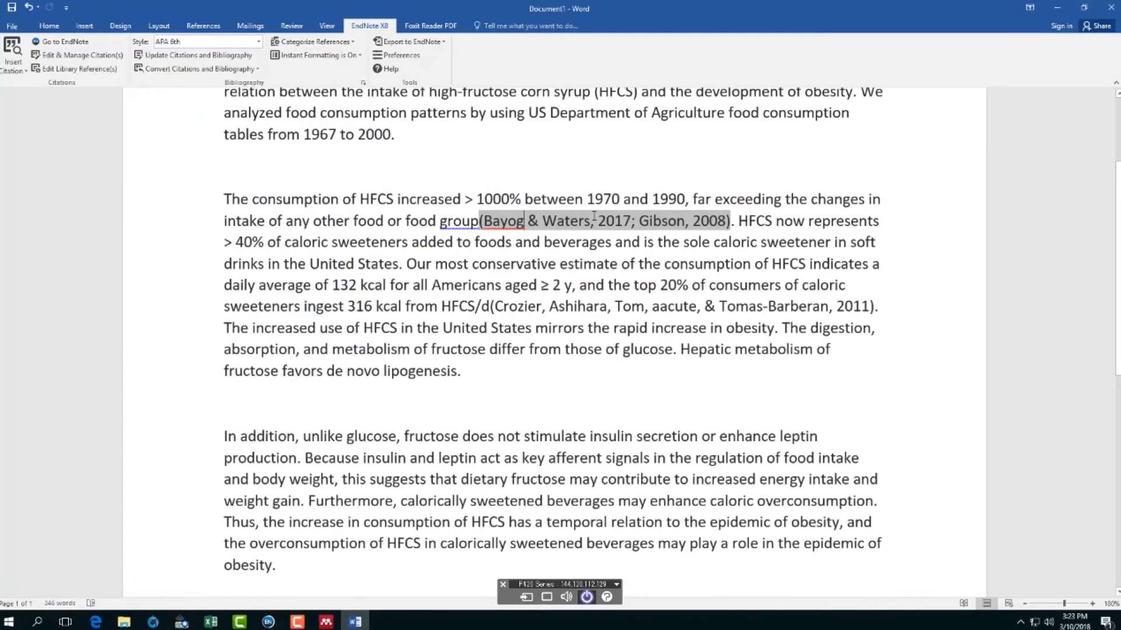
click(1056, 8)
click(1057, 12)
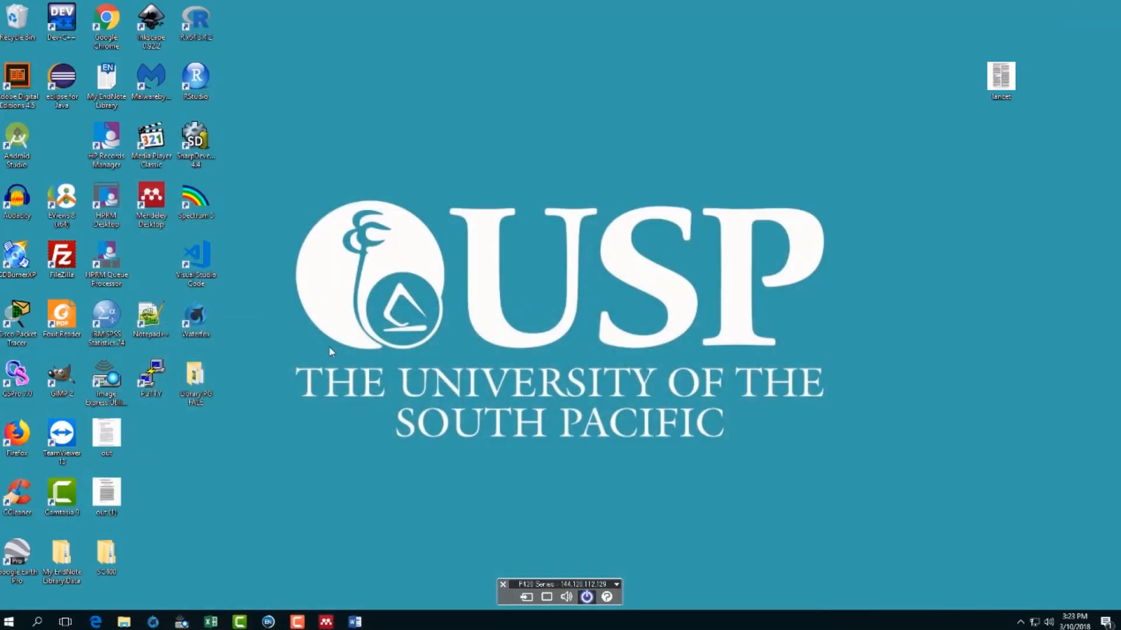
click(198, 387)
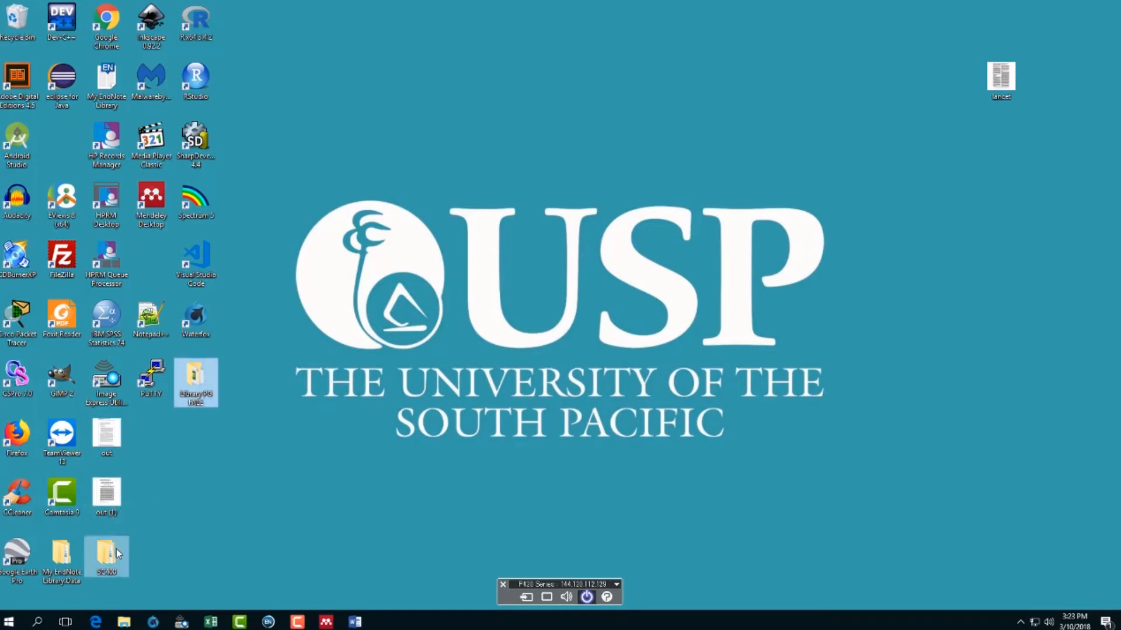
drag(63, 574, 420, 96)
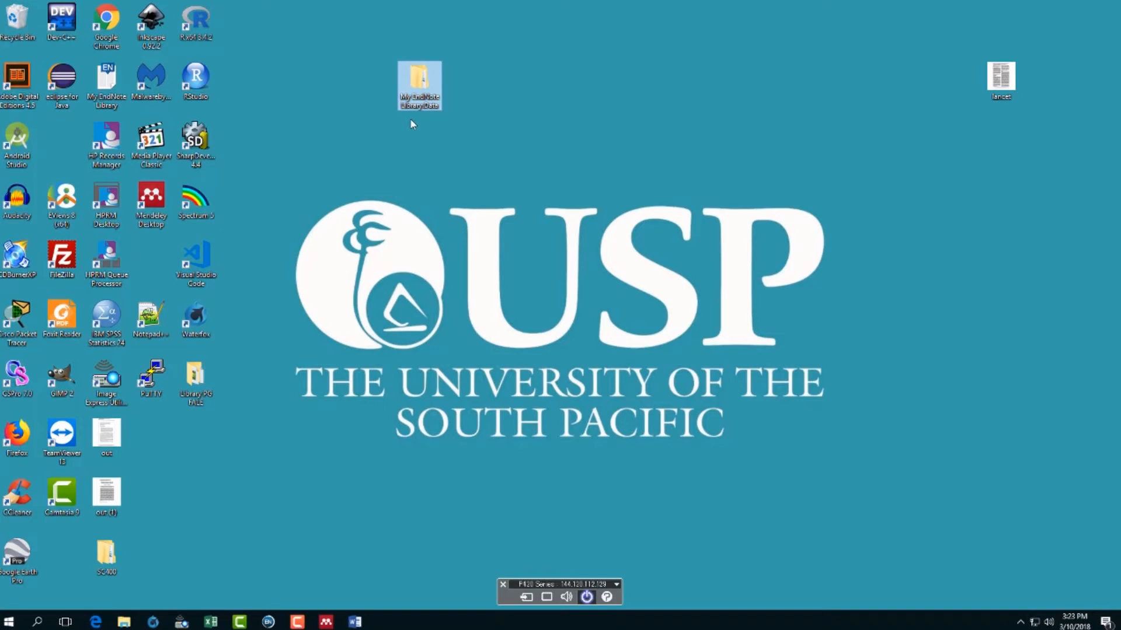
drag(108, 83, 375, 85)
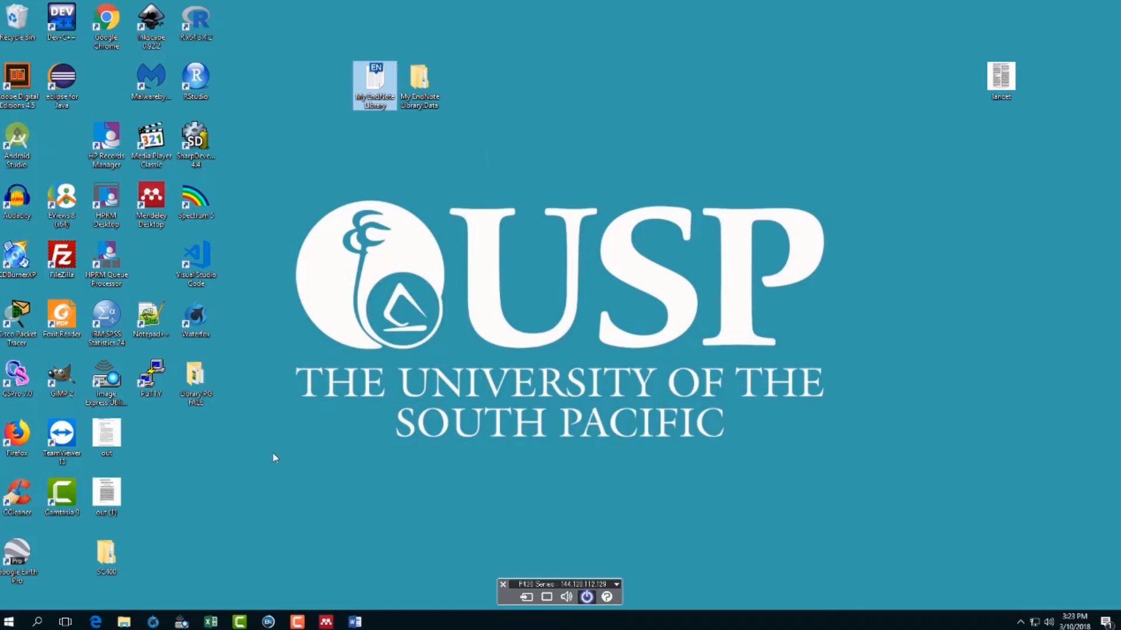
- Return to the Word document on HFCS and obesity
click(354, 622)
scroll(477, 438, up, 1)
scroll(477, 438, up, 2)
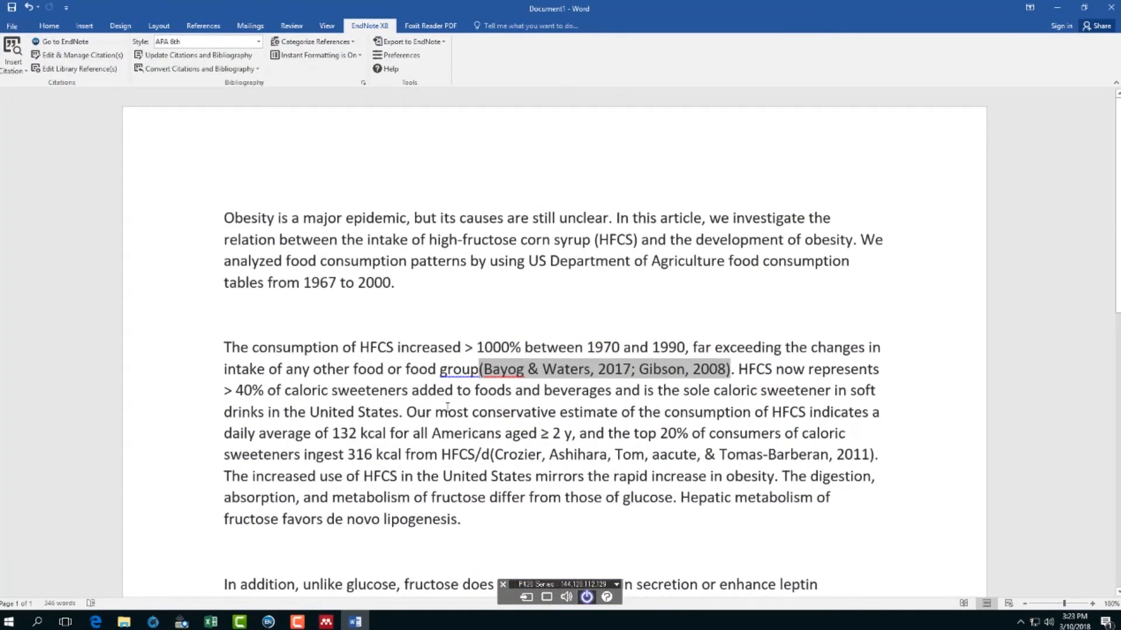
click(589, 415)
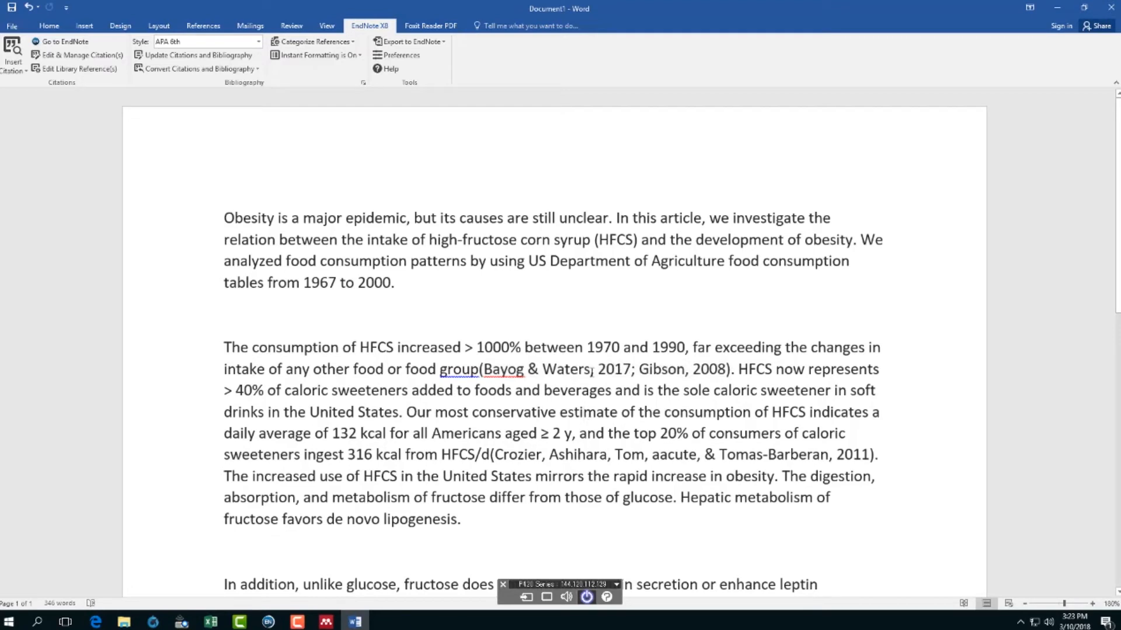
click(592, 374)
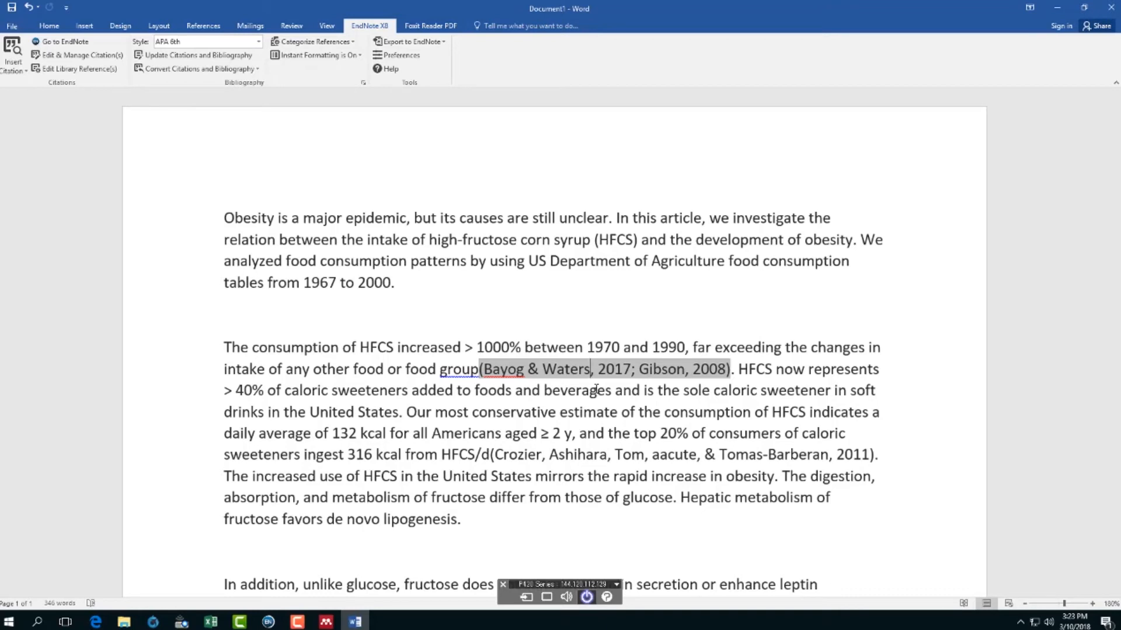
scroll(558, 439, down, 1)
scroll(559, 439, down, 6)
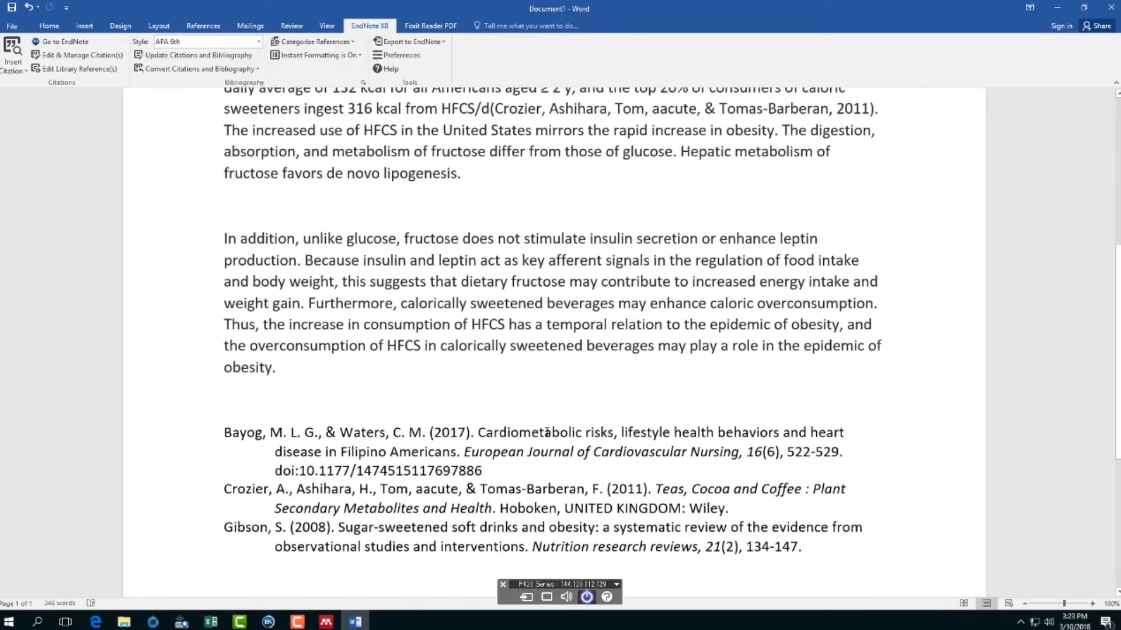
scroll(547, 432, up, 4)
scroll(547, 432, up, 3)
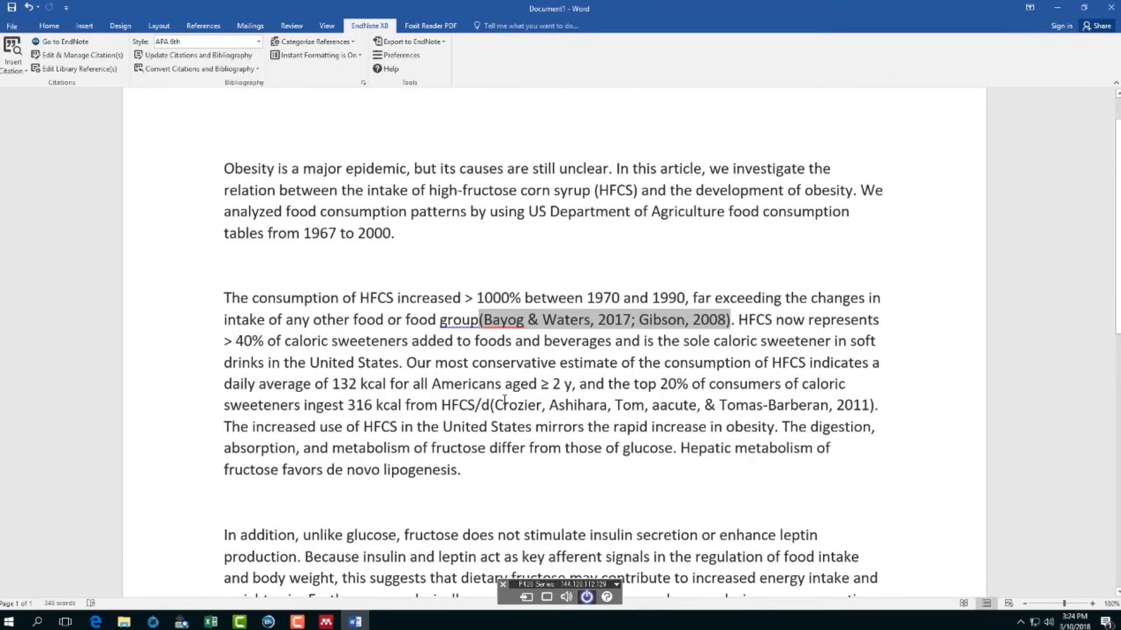
click(544, 406)
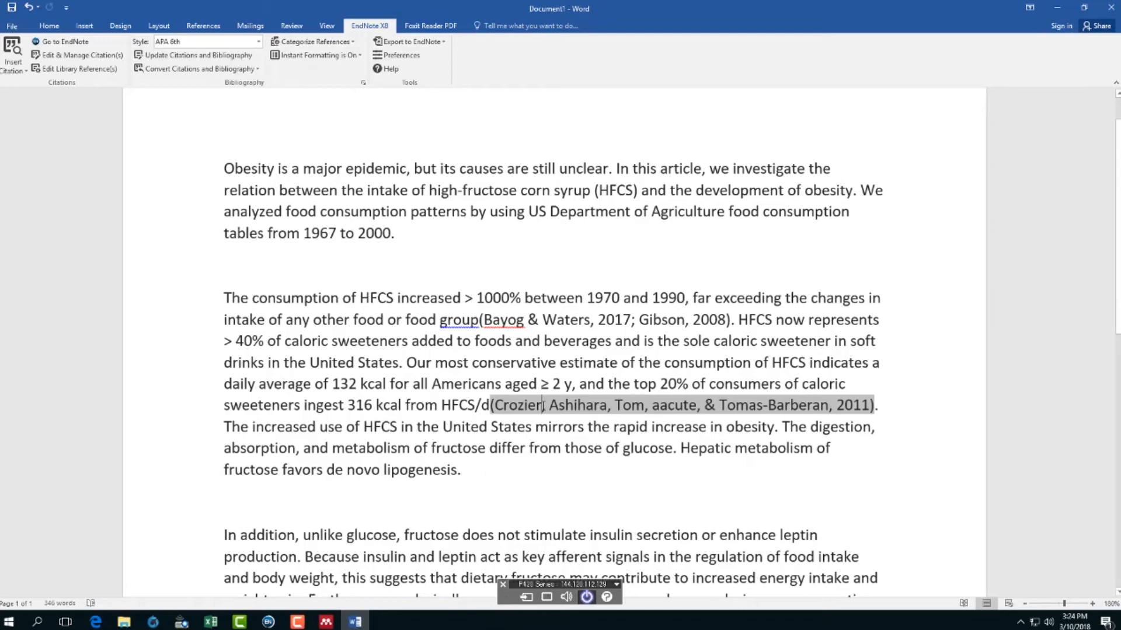
- Enter page 23 for the Crozier 2011 citation, keeping Default formatting, so it shows 2011, p. 23
click(268, 622)
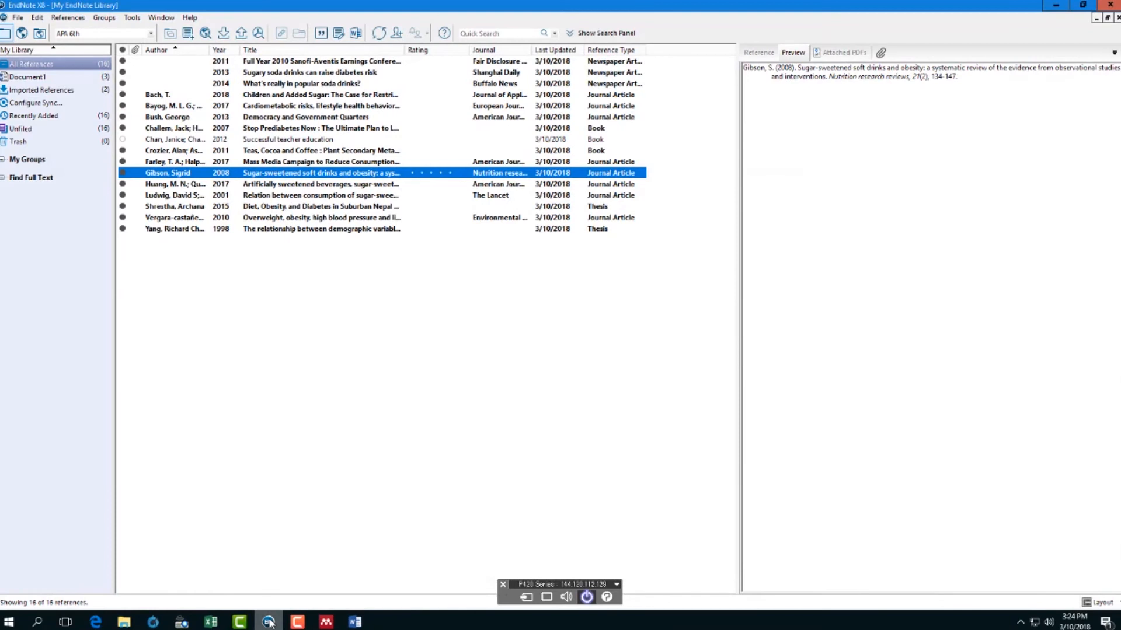
mouse_move(355, 622)
click(355, 569)
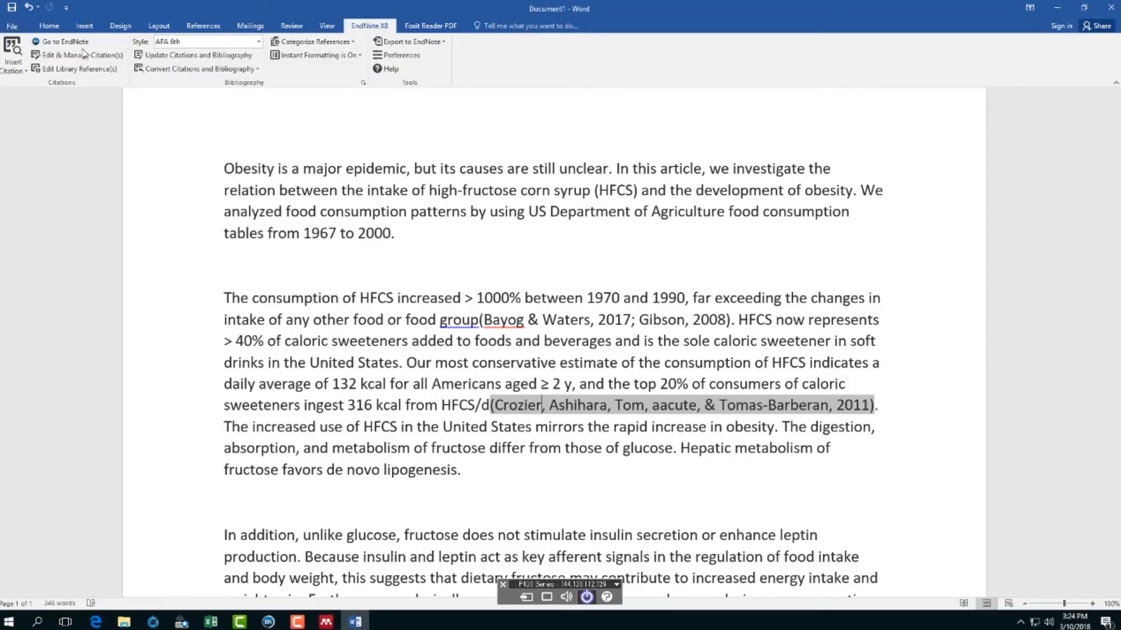
click(84, 54)
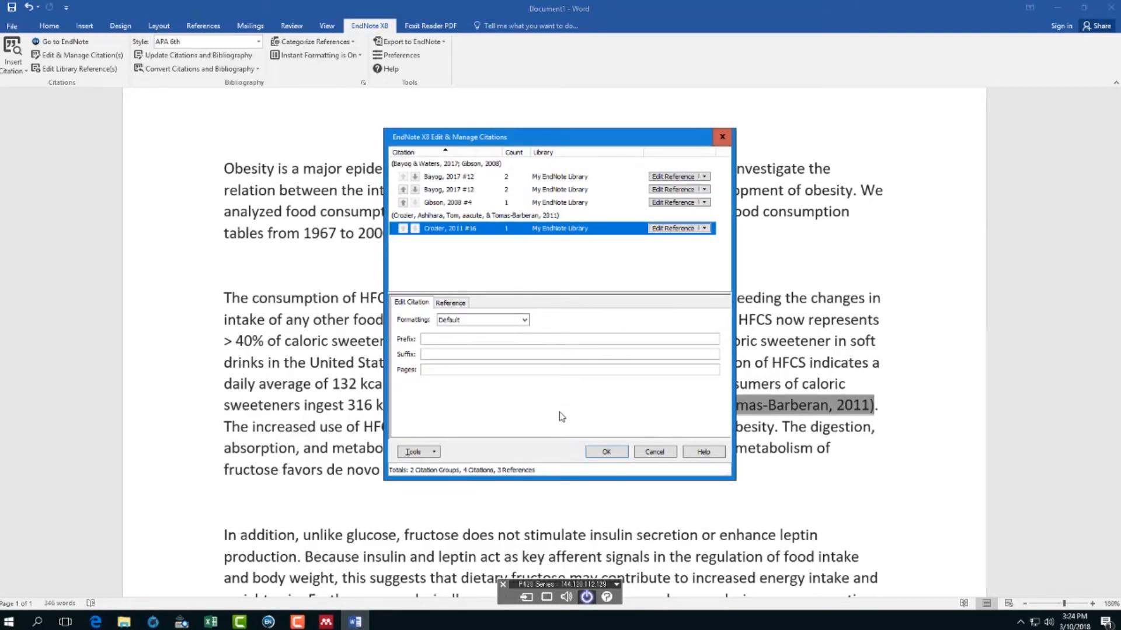
click(458, 303)
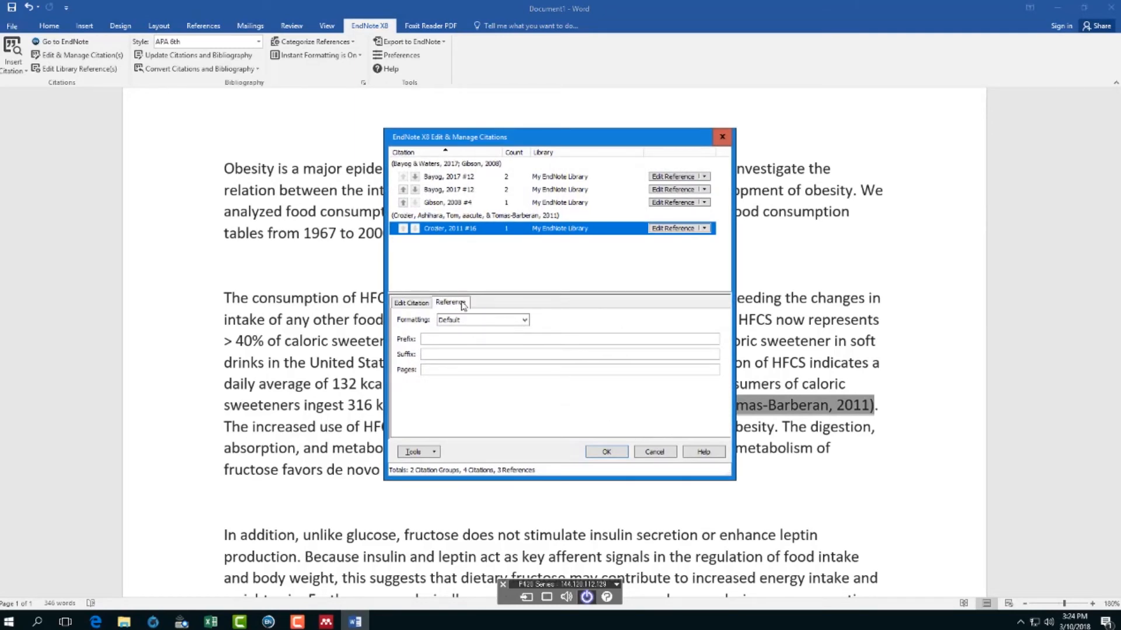
click(423, 304)
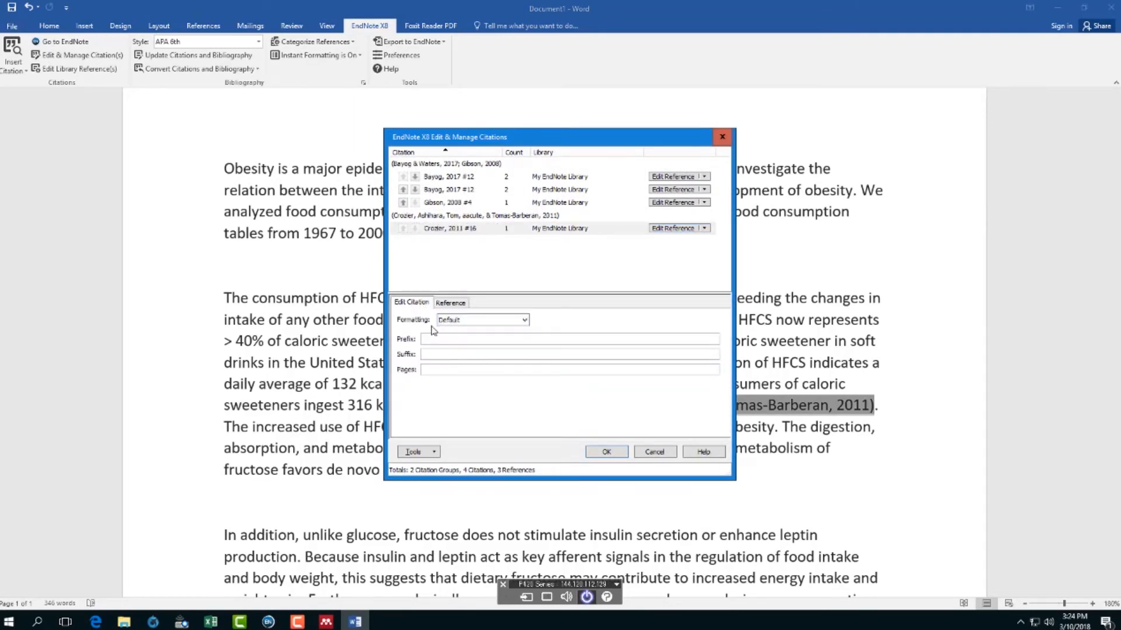
click(525, 321)
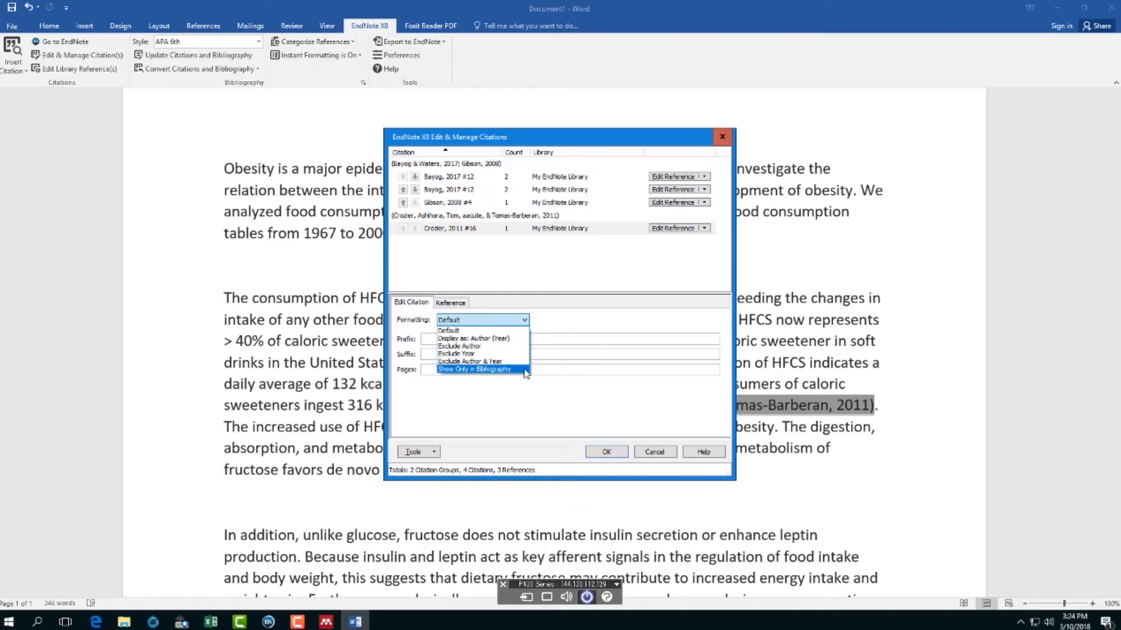
click(521, 320)
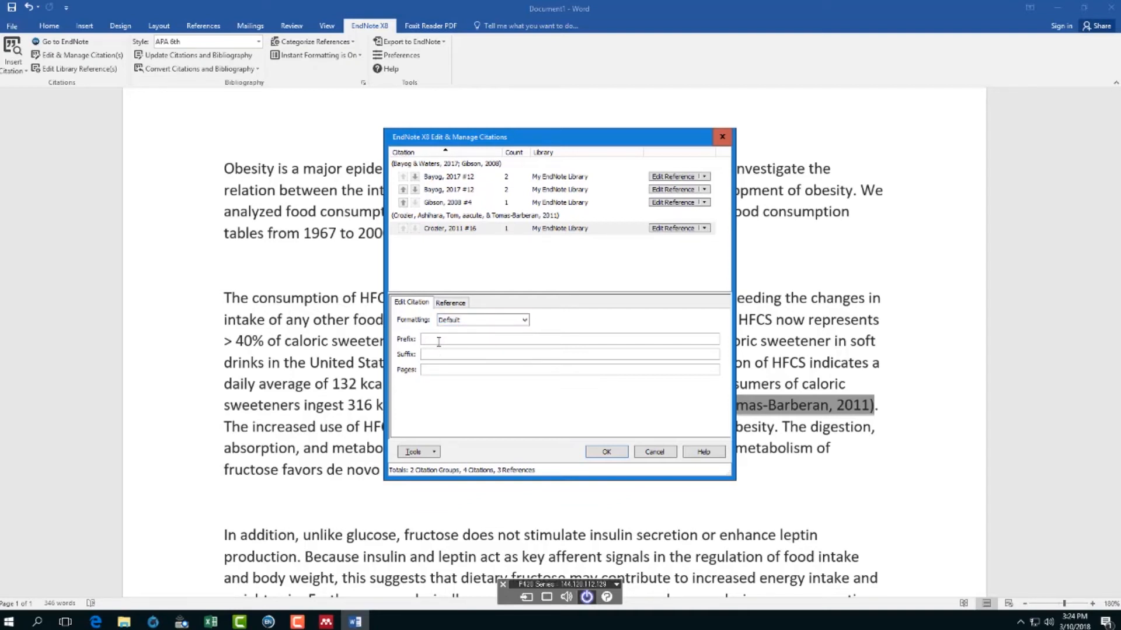
click(438, 368)
text(23)
click(618, 452)
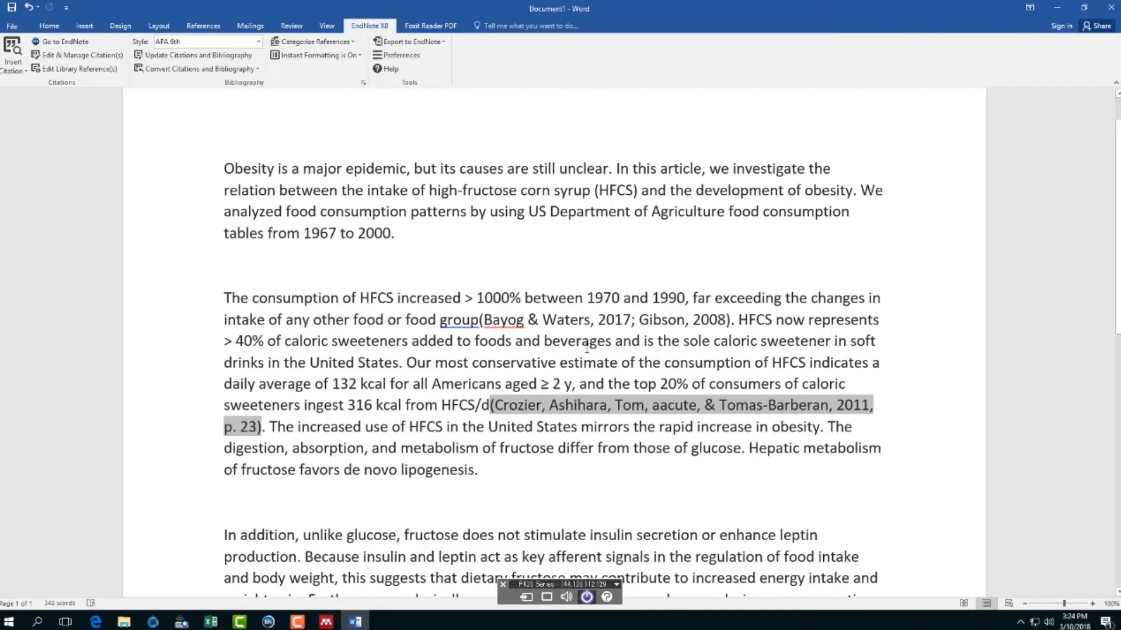
click(530, 320)
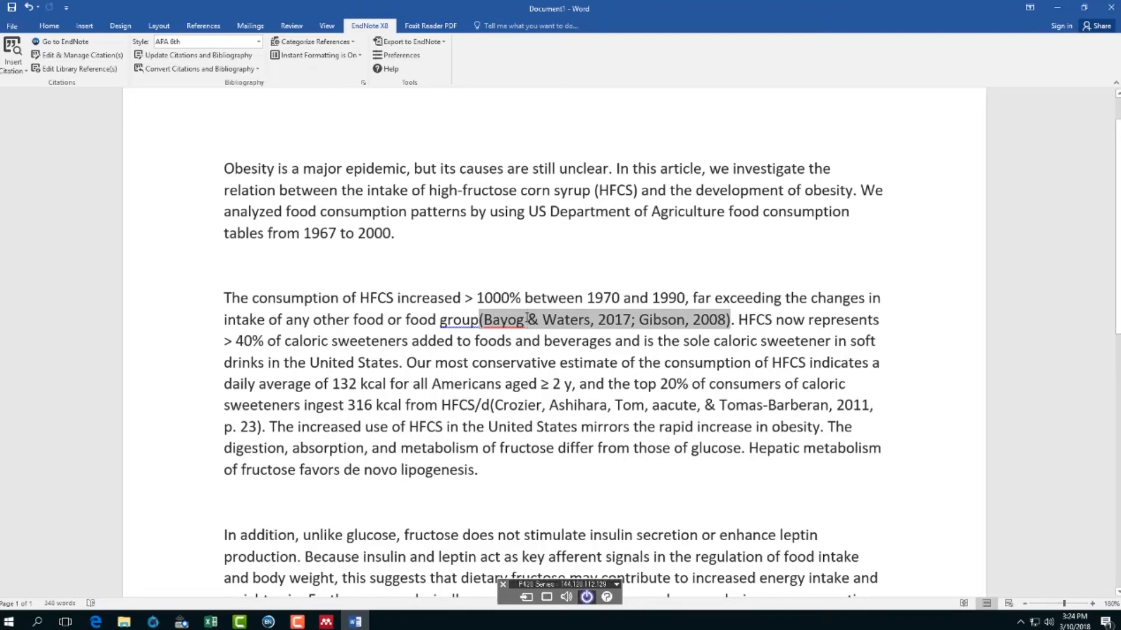
- Enter page 59 in the Bayog & Waters citation's Pages field so it reads 2017, p. 59
click(77, 55)
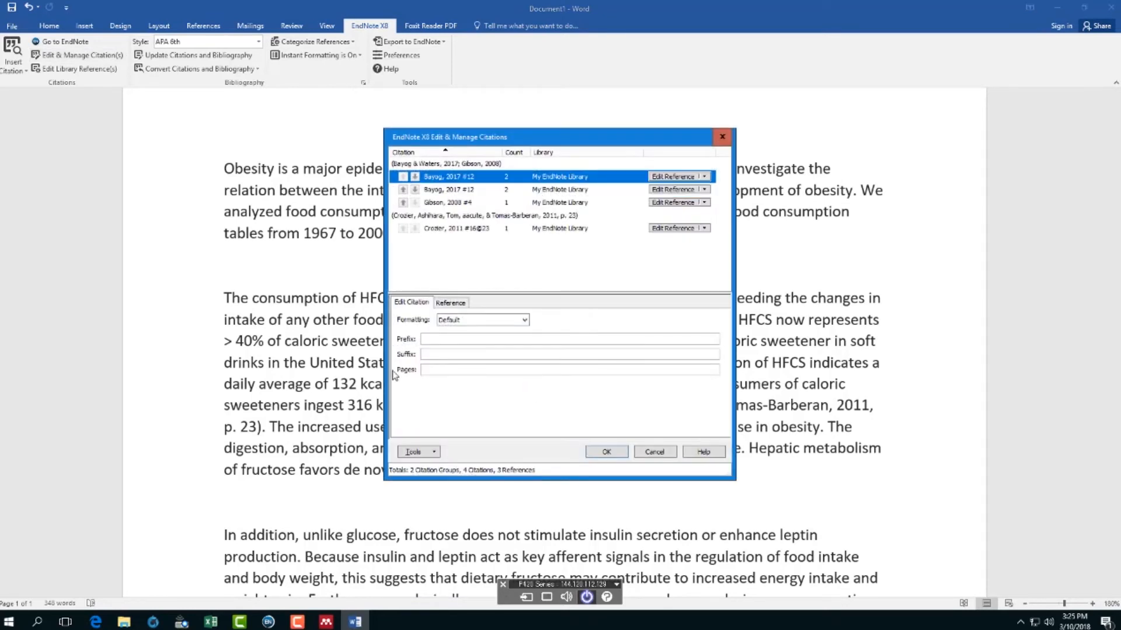
click(439, 370)
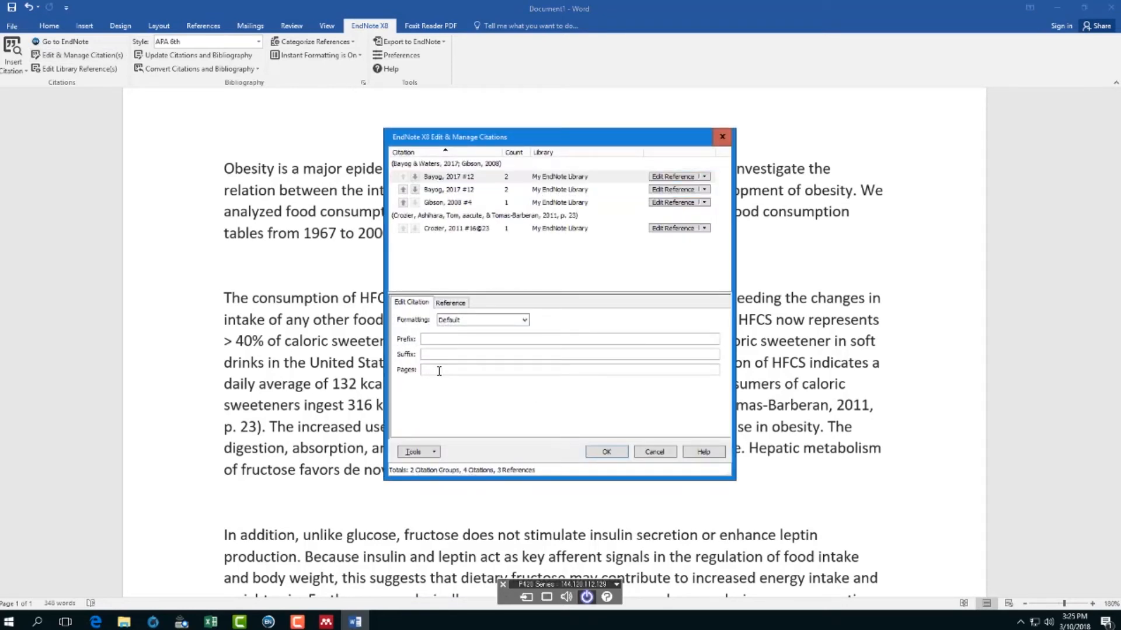
text(59)
click(607, 453)
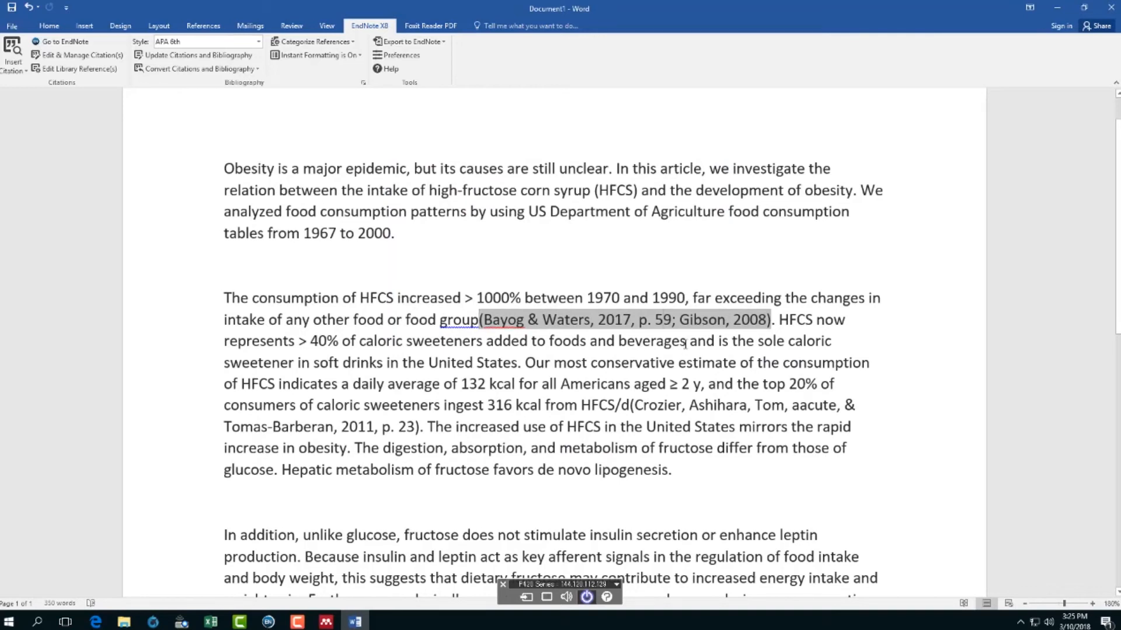
click(415, 426)
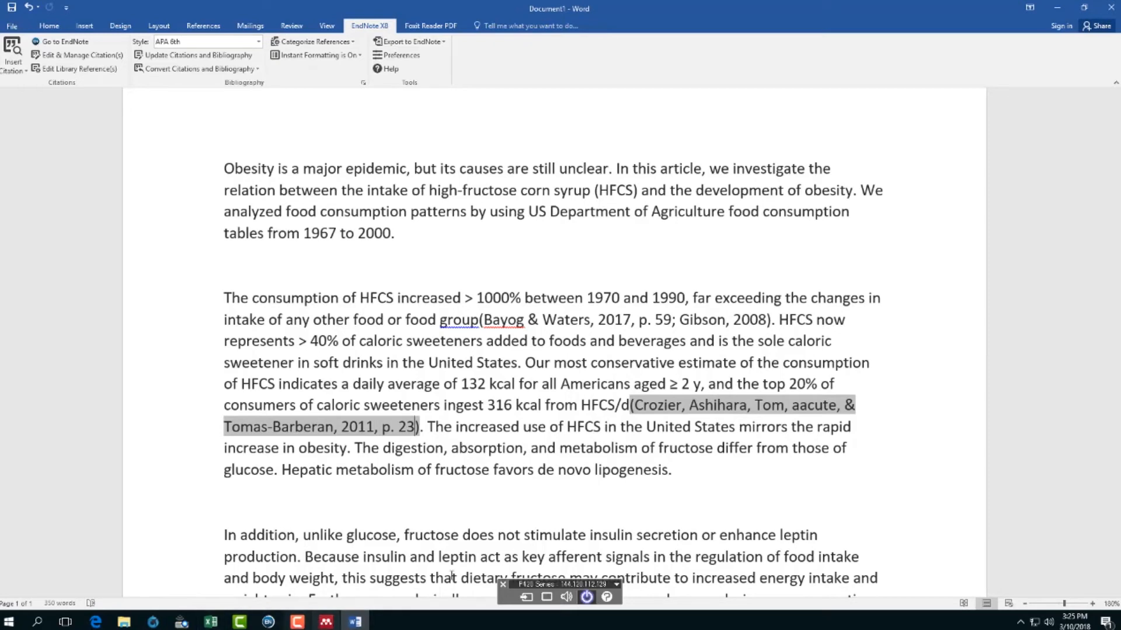
click(355, 622)
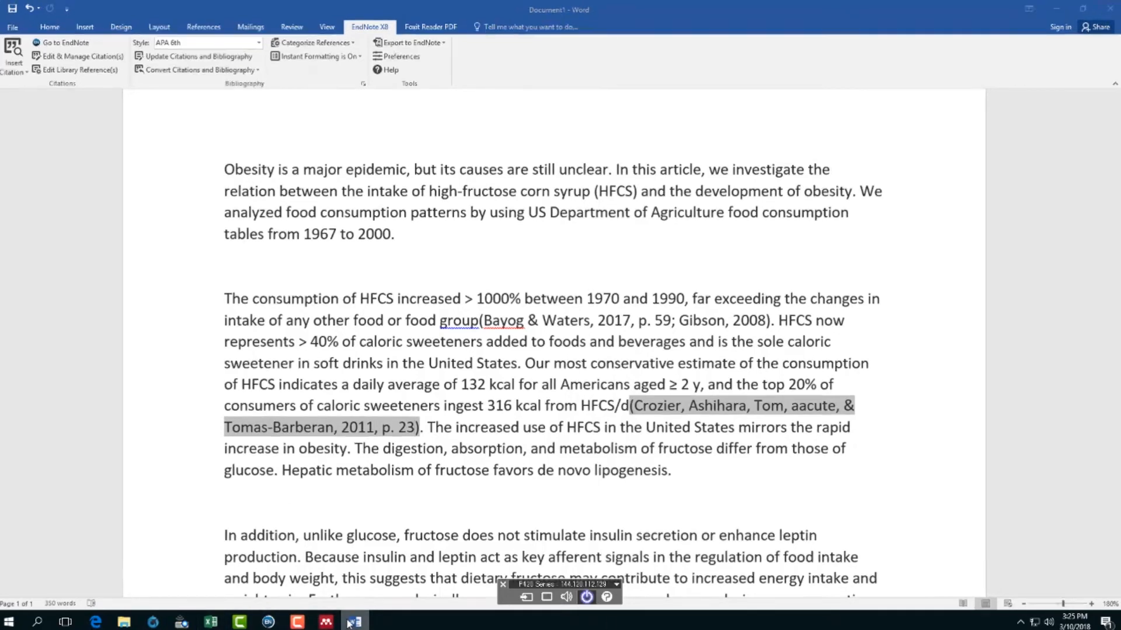
click(355, 622)
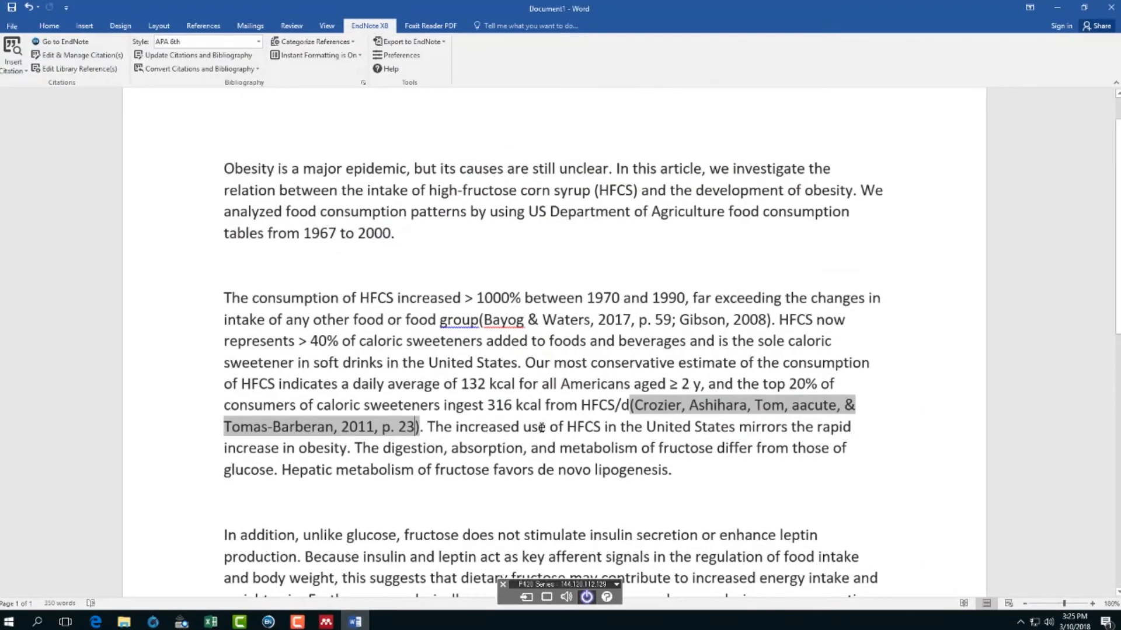
scroll(495, 464, down, 5)
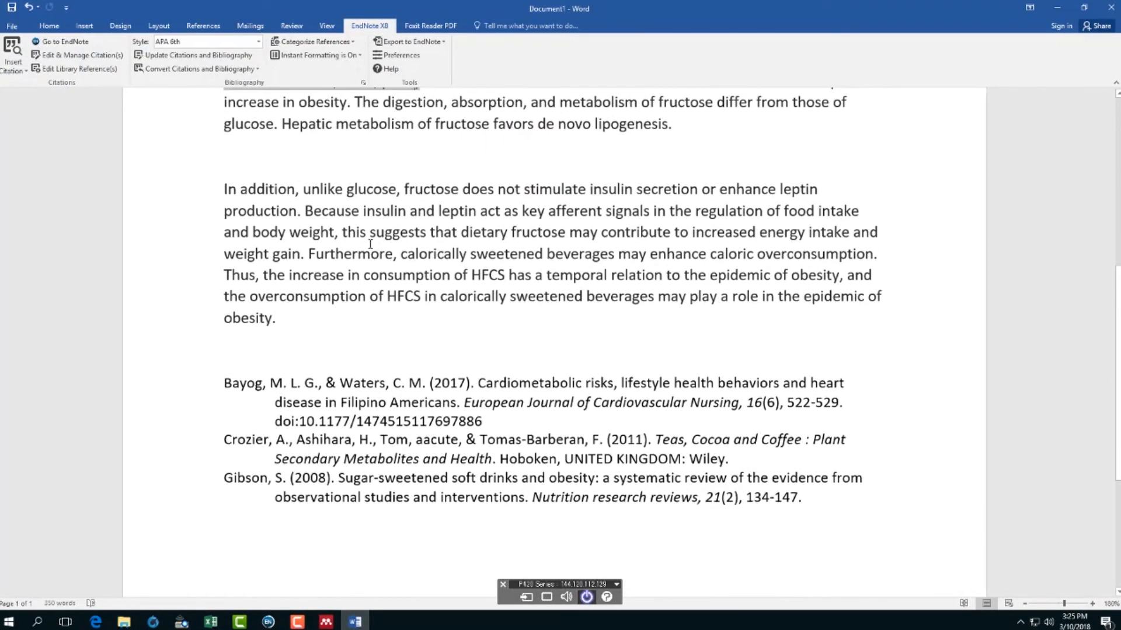
- Insert the Challem & Hunninghake 2007 book citation from the EndNote library after "weight gain"
click(300, 255)
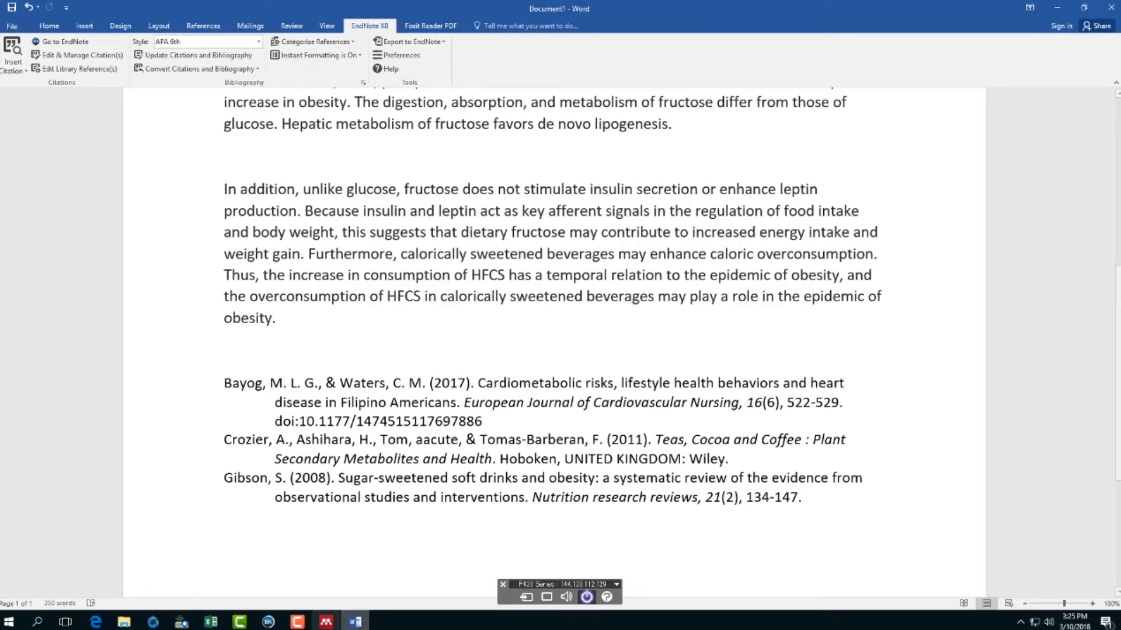
click(267, 623)
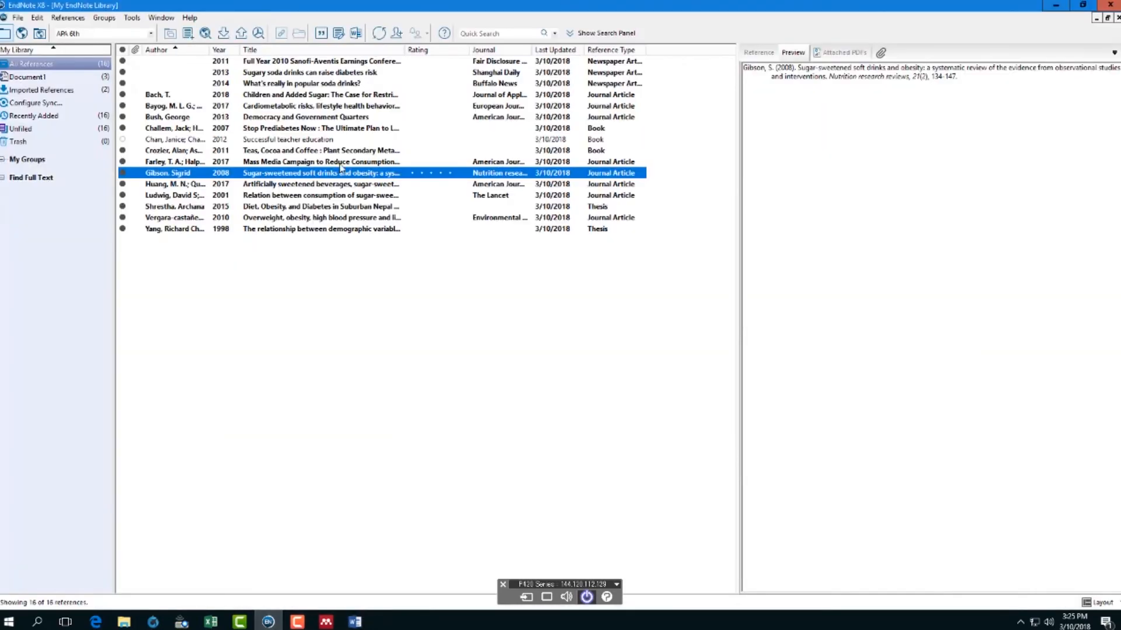
click(299, 129)
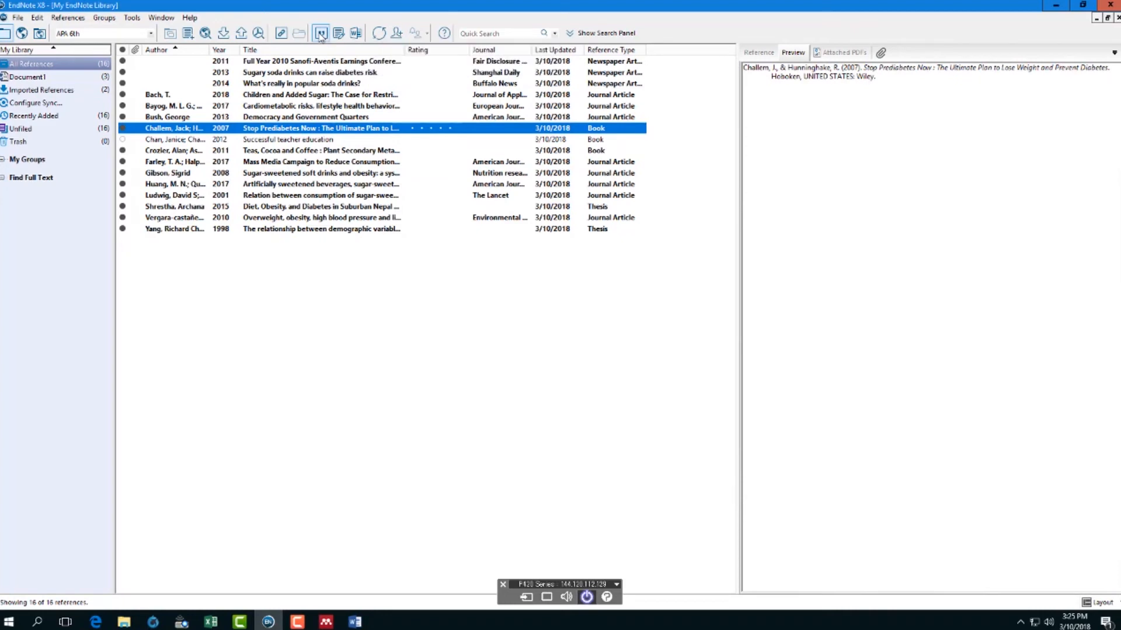
click(320, 34)
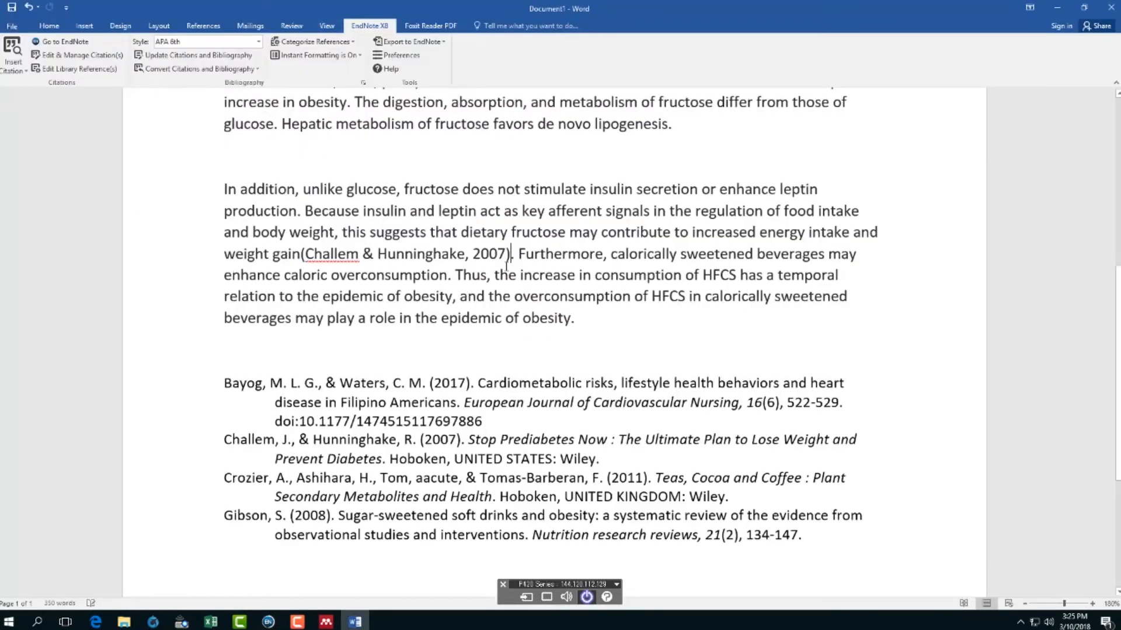
click(483, 257)
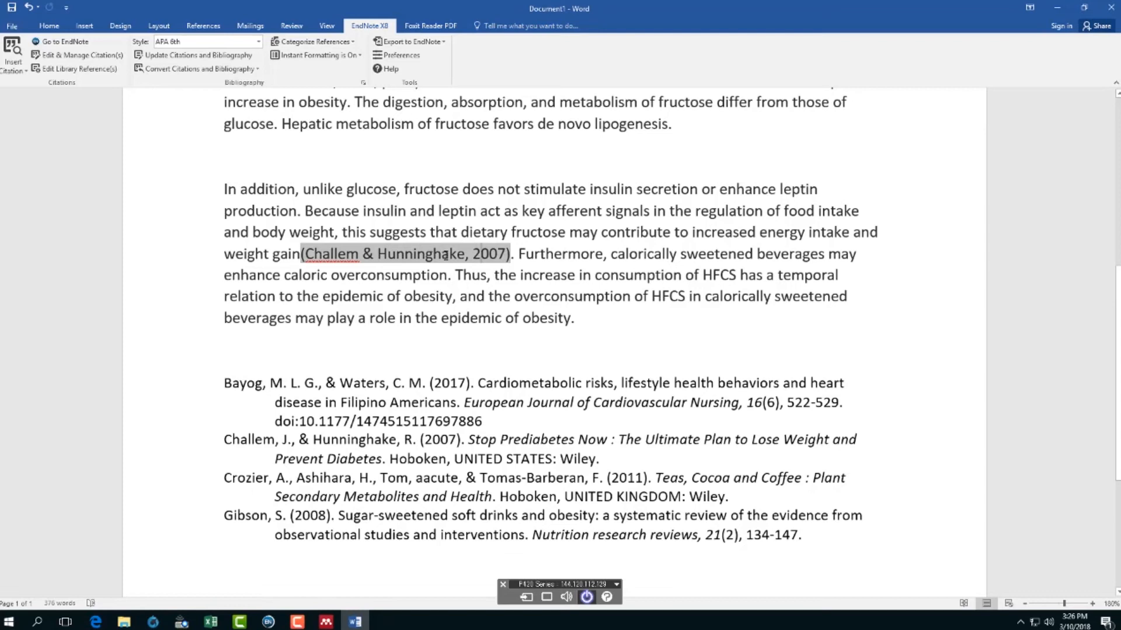
click(111, 56)
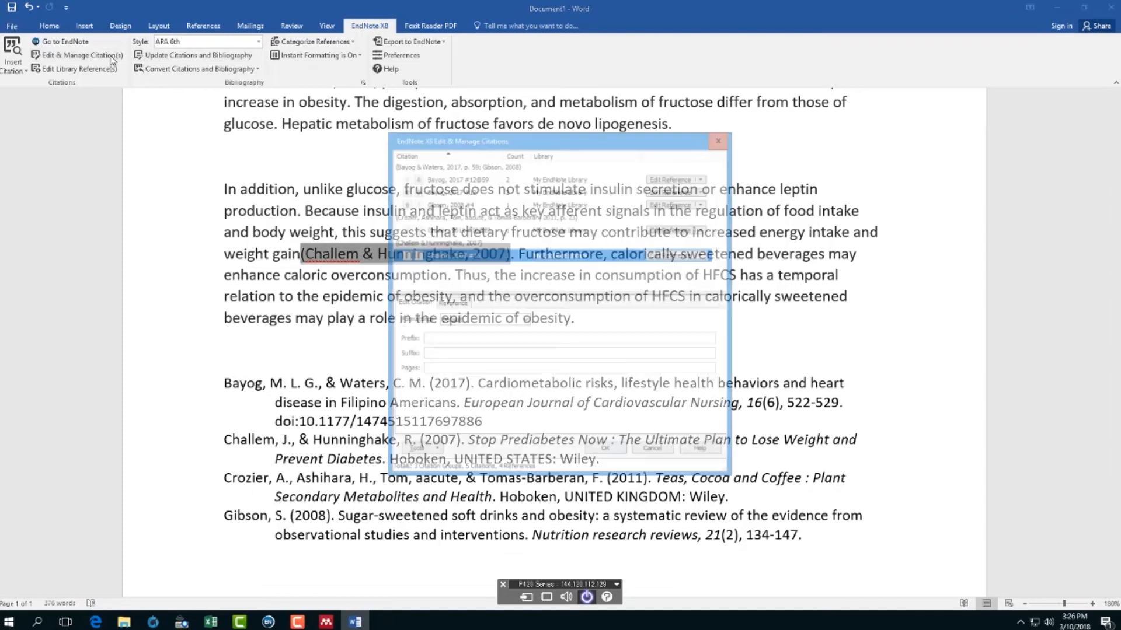
- Enter page 45 for the Challem citation, making it (Challem & Hunninghake, 2007, p. 45)
click(444, 370)
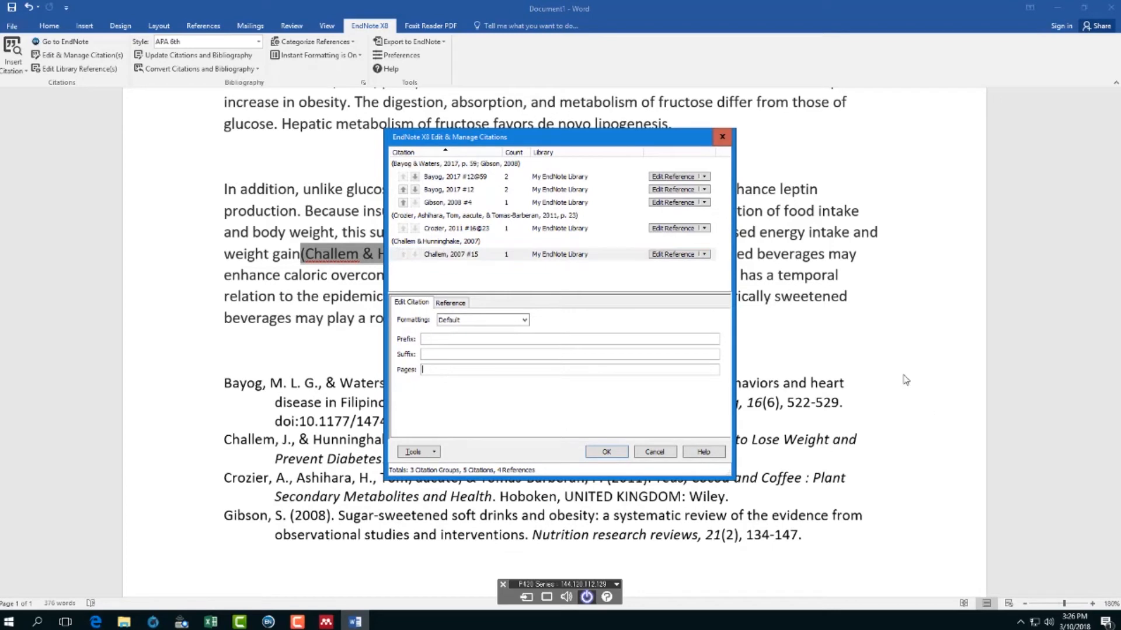
text(45)
click(607, 453)
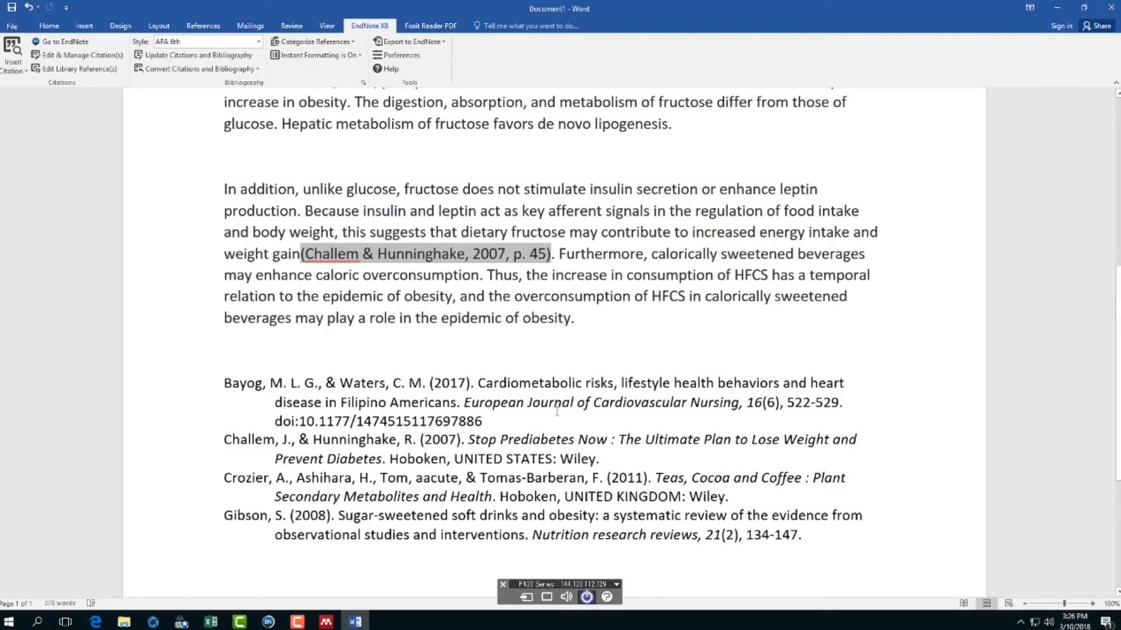
scroll(551, 411, up, 6)
scroll(549, 411, down, 9)
scroll(549, 411, up, 5)
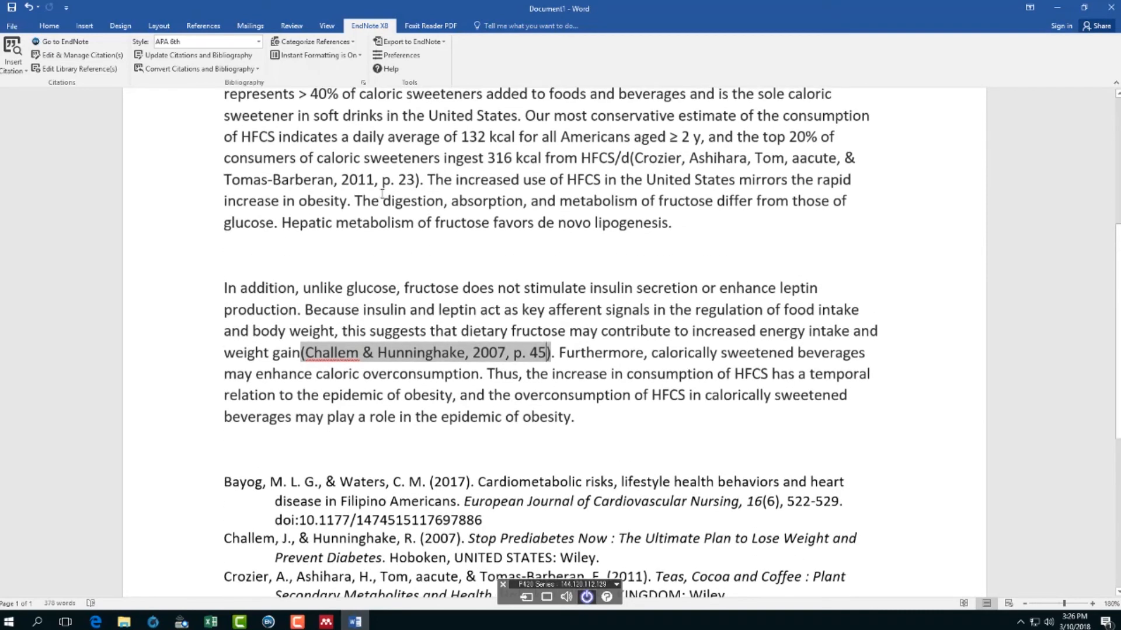
- Insert the Crozier 2011 citation after "afferent signals" in the fructose paragraph
click(401, 176)
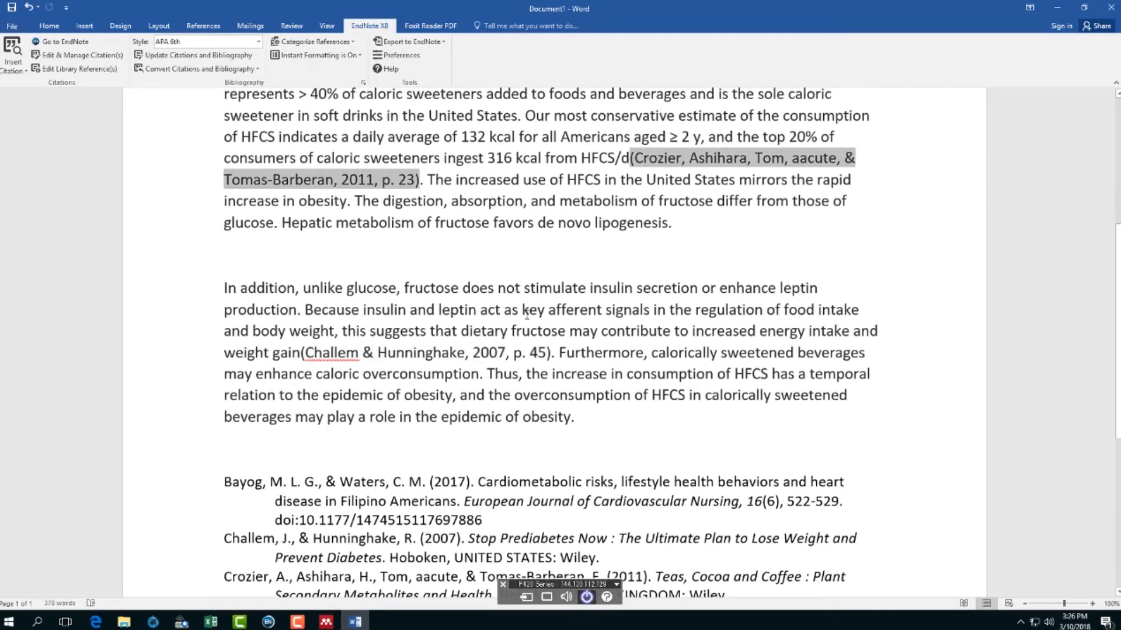
click(425, 116)
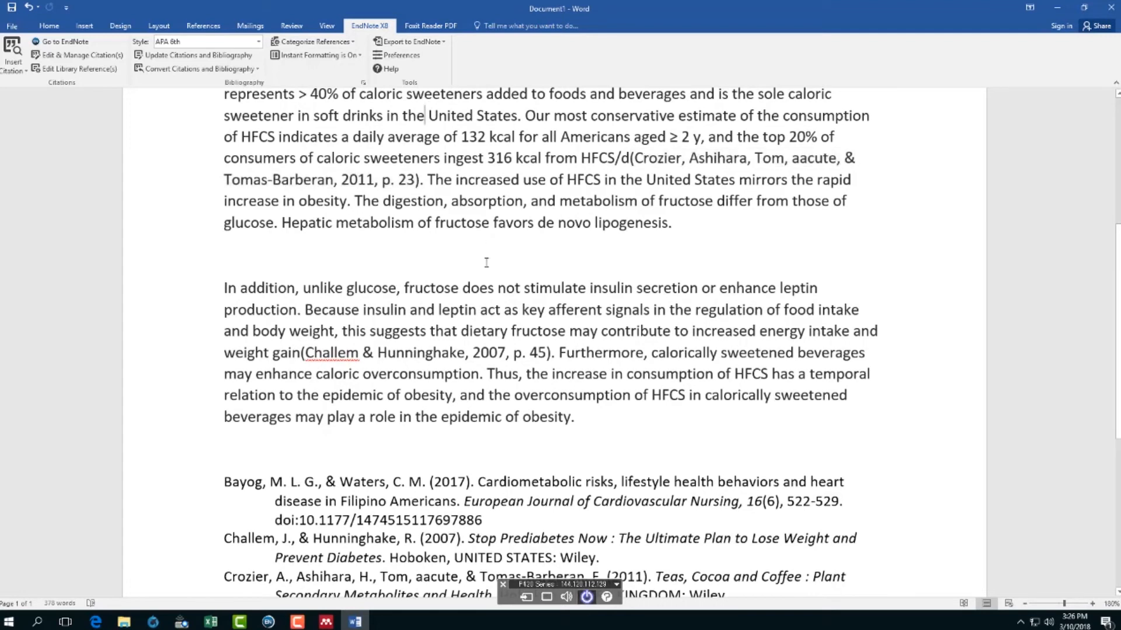
scroll(541, 260, up, 2)
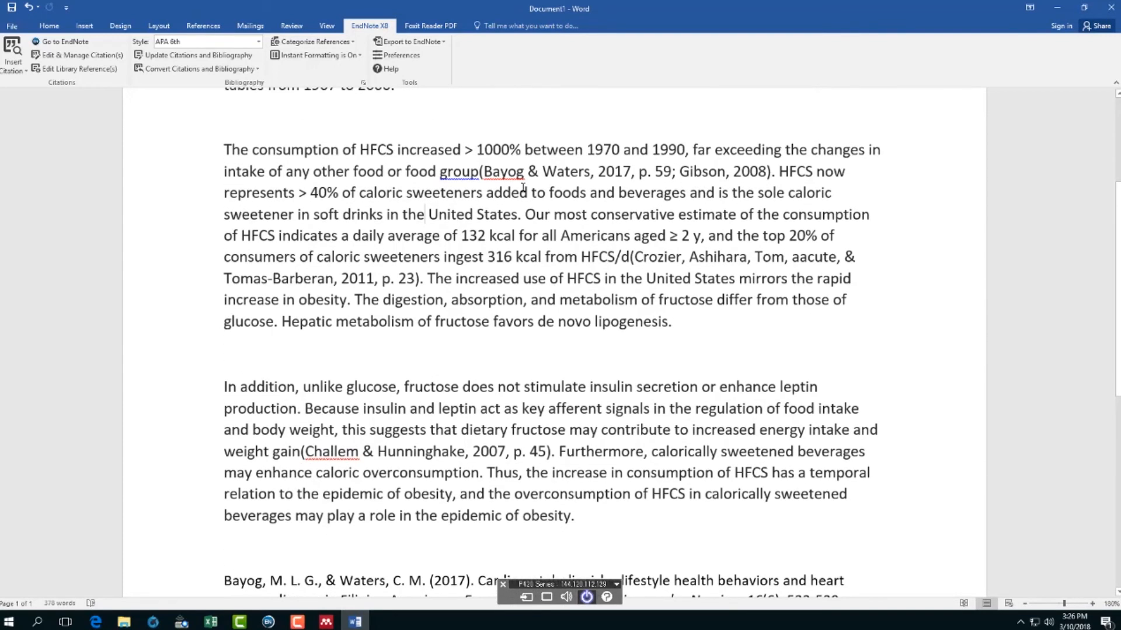
scroll(491, 410, down, 3)
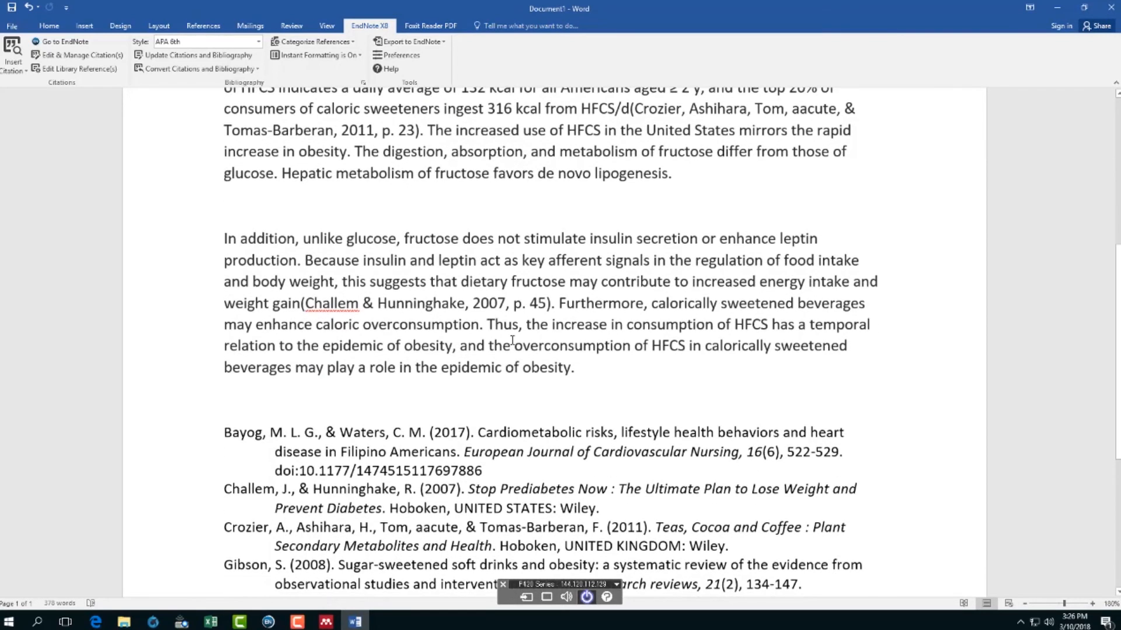
click(651, 261)
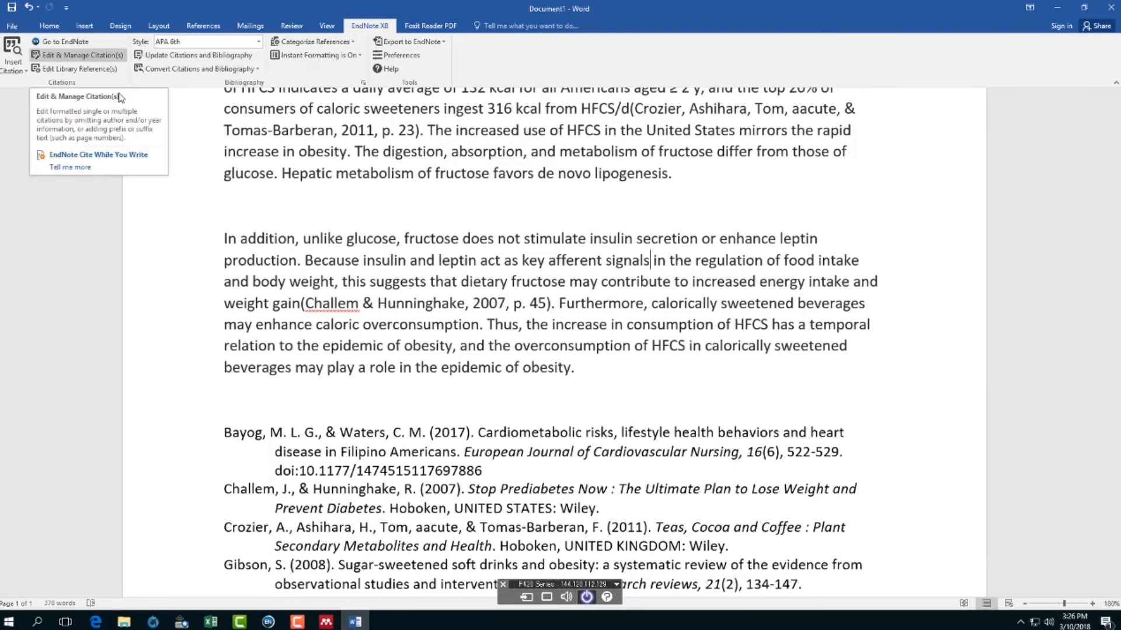
click(269, 622)
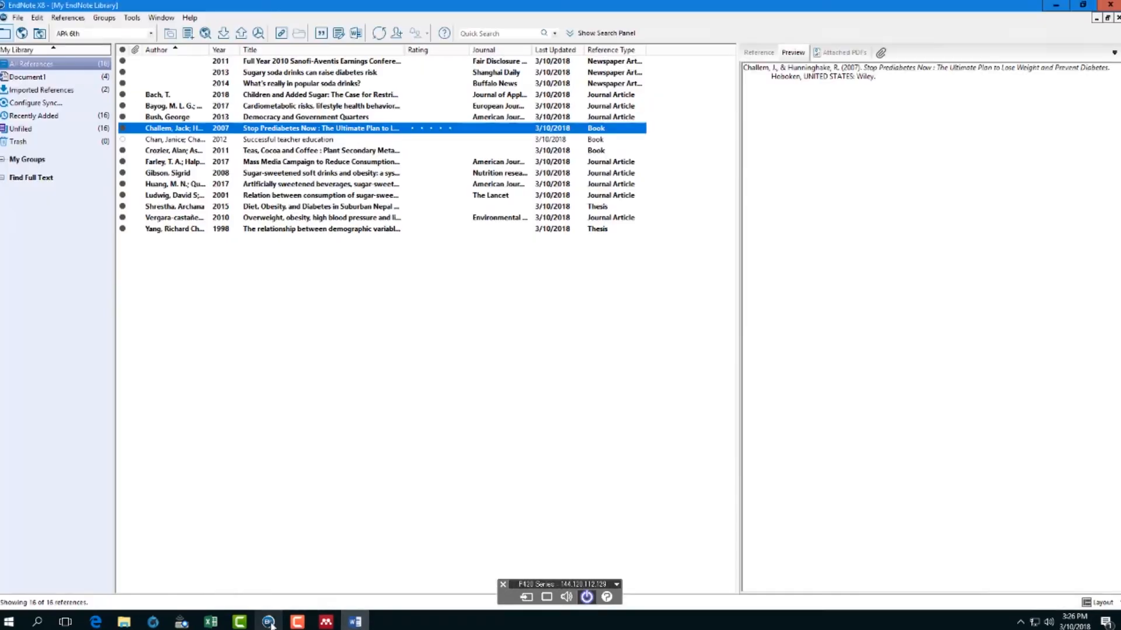
click(255, 152)
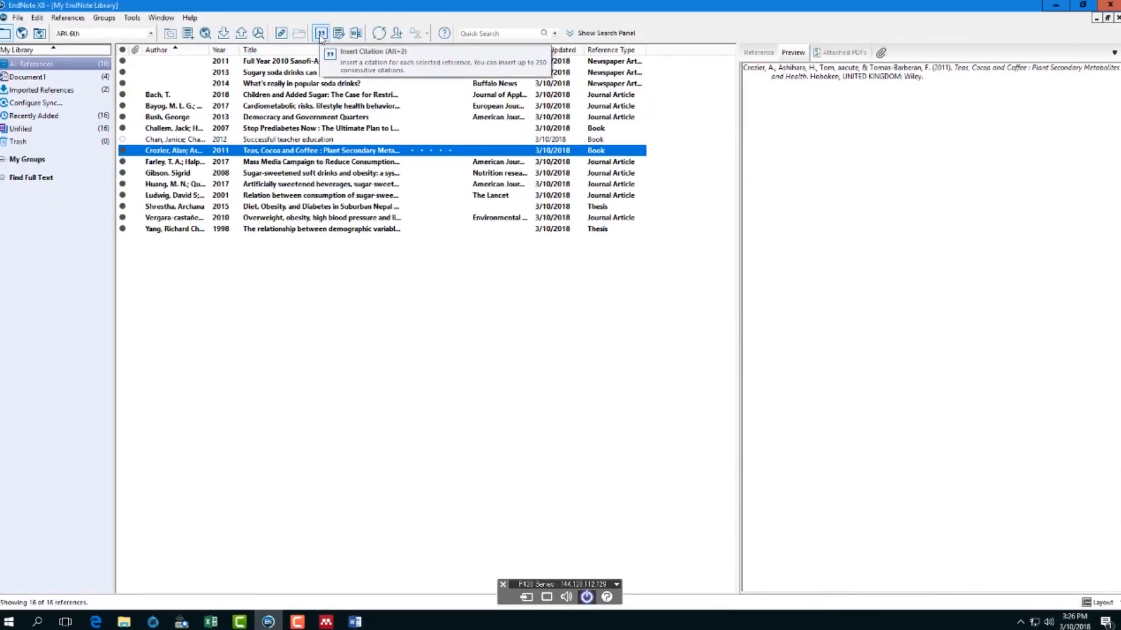
click(321, 34)
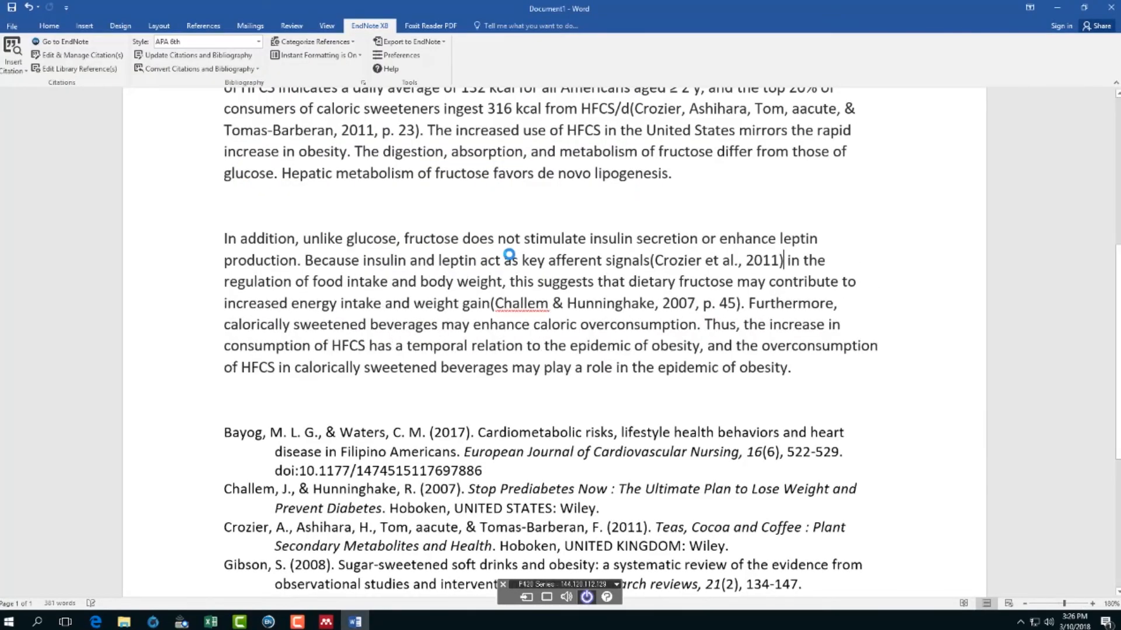
click(688, 261)
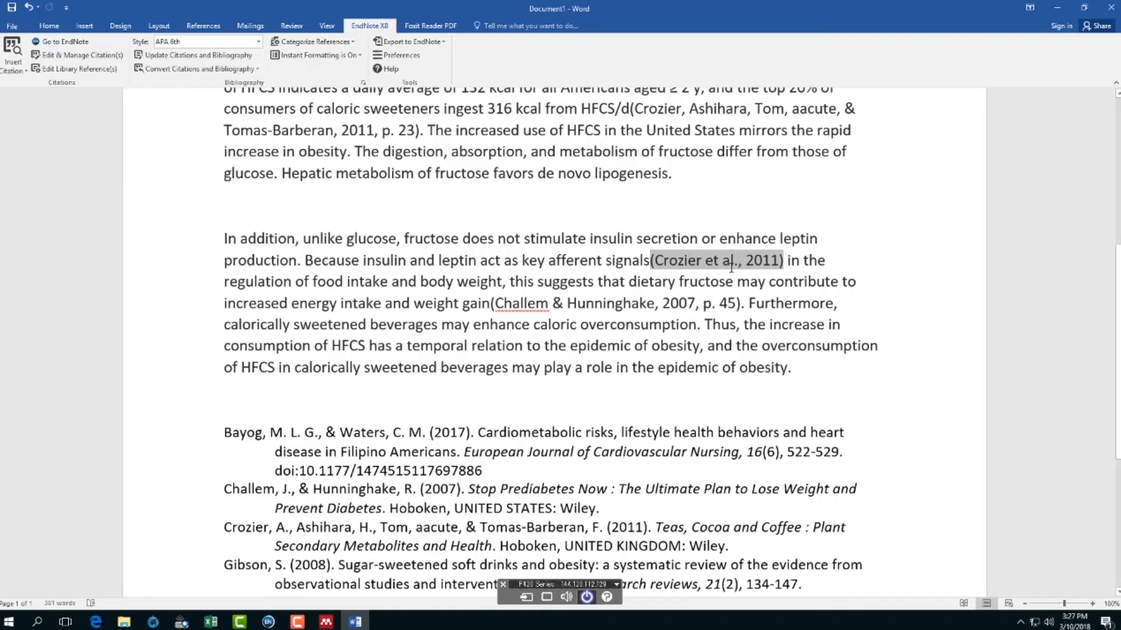
- Set the Crozier citation's formatting to Exclude Year so it reads (Crozier et al.)
click(88, 55)
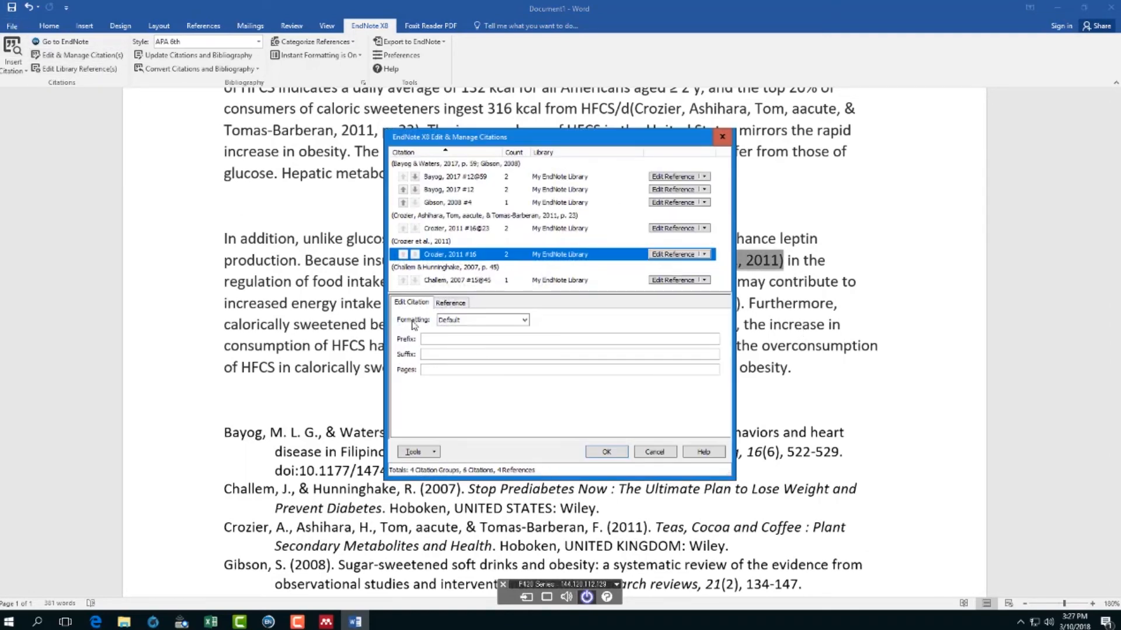
click(525, 321)
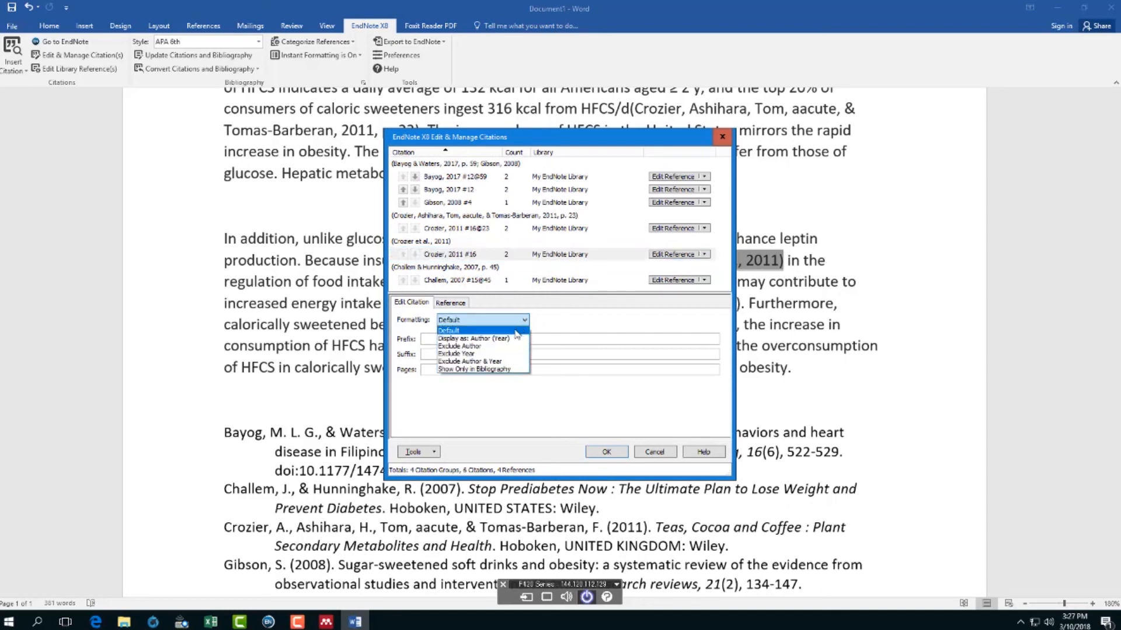
click(484, 353)
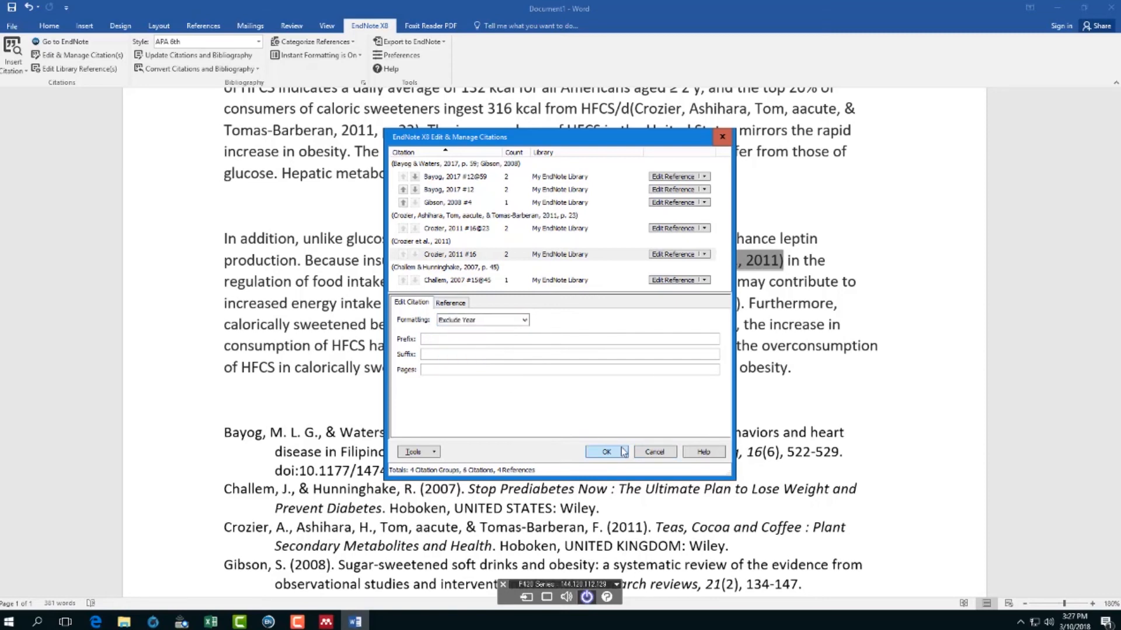
click(617, 452)
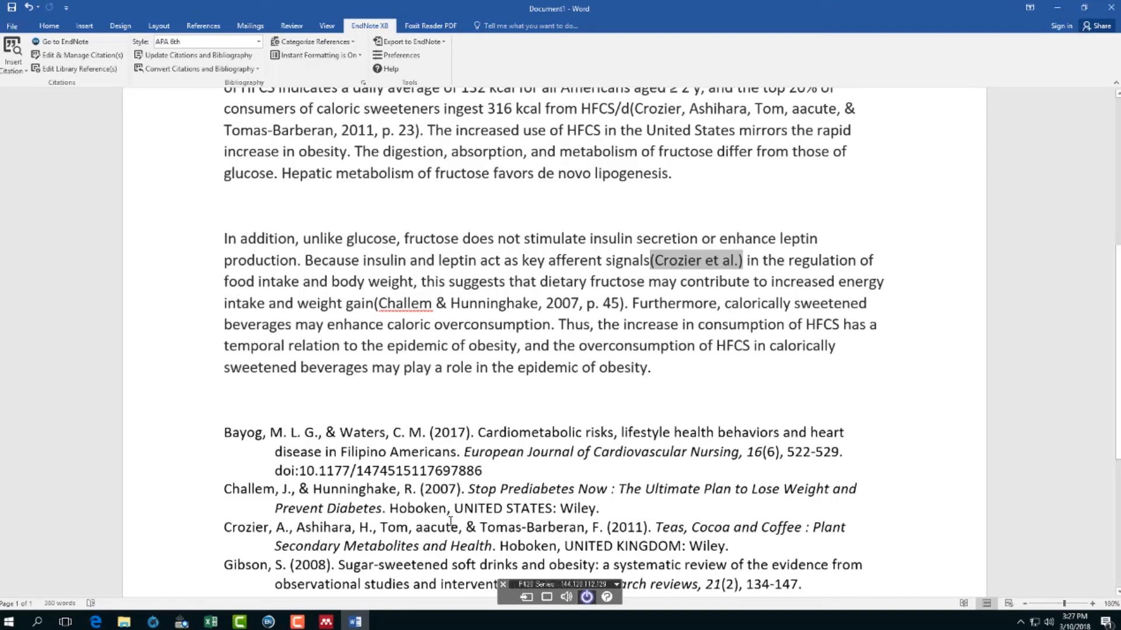
click(515, 465)
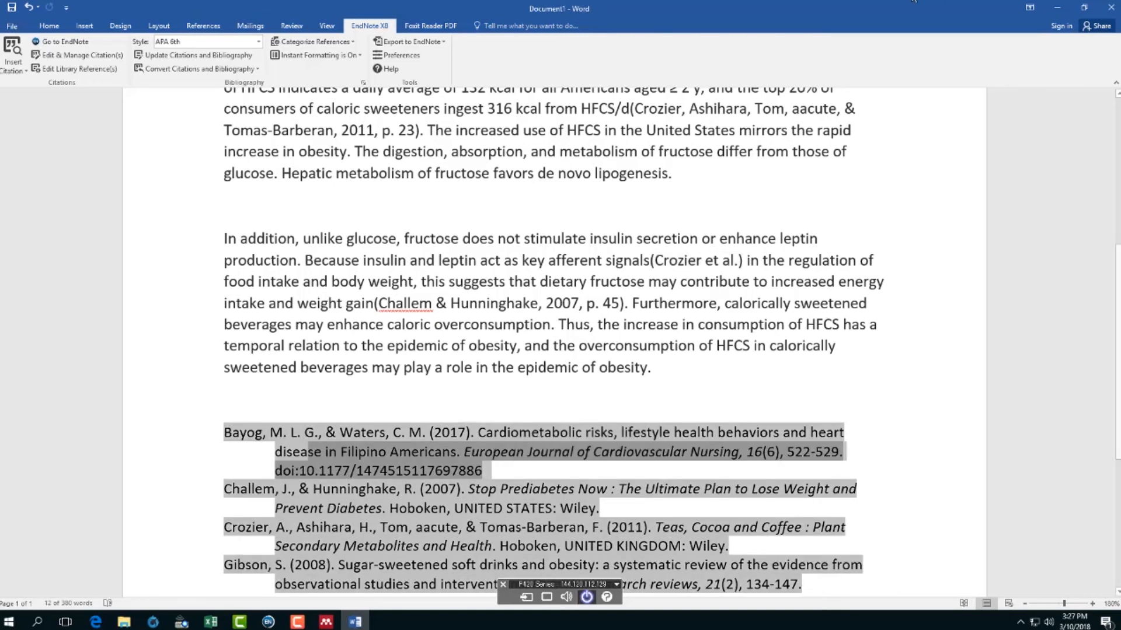
click(93, 58)
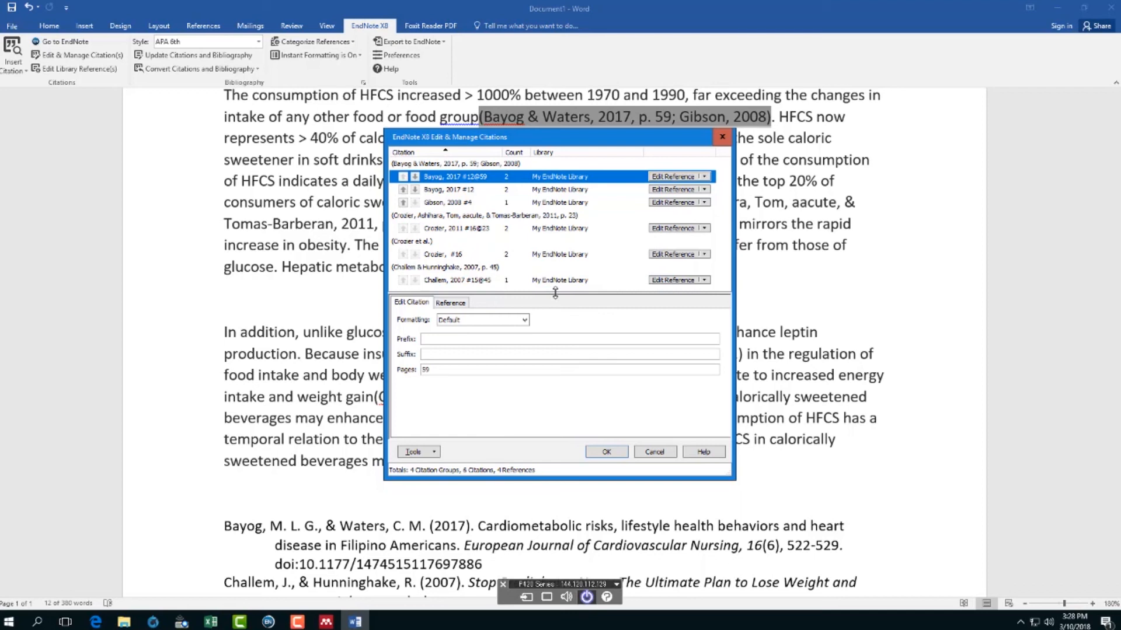
click(654, 452)
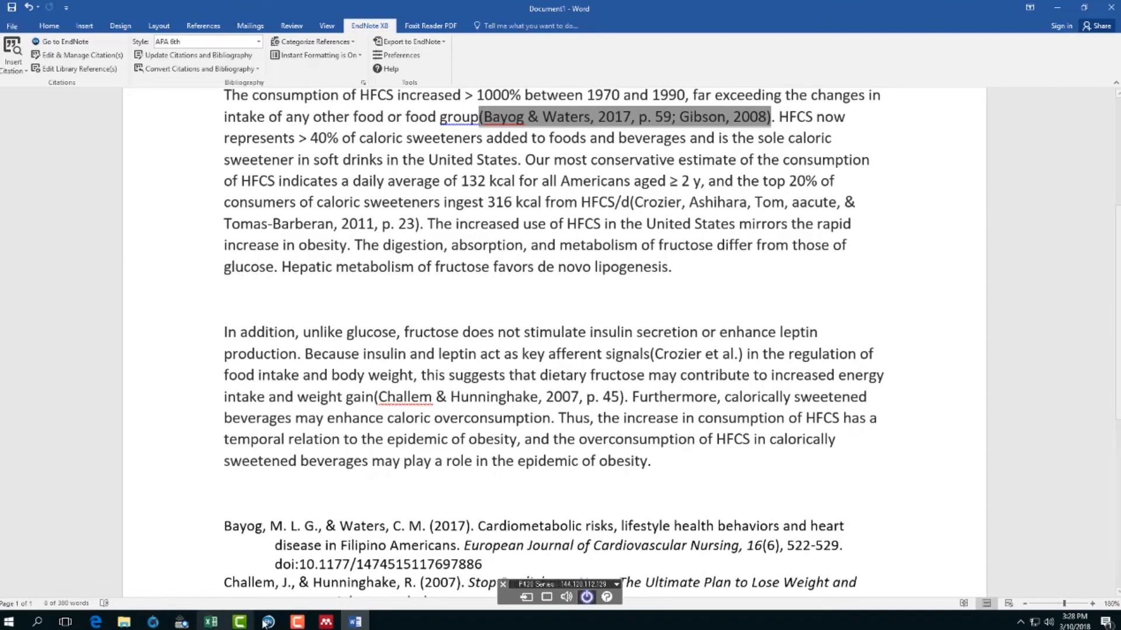
- From the USP Library homepage in Edge, browse the 70 subject guides and open EndNote X7
click(95, 622)
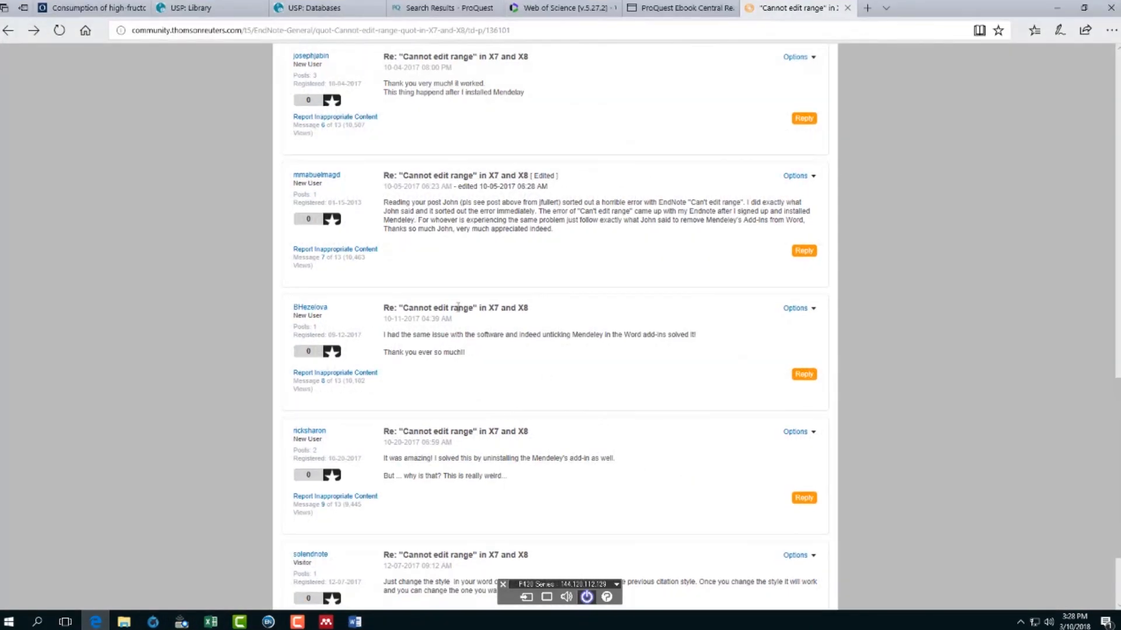
click(234, 8)
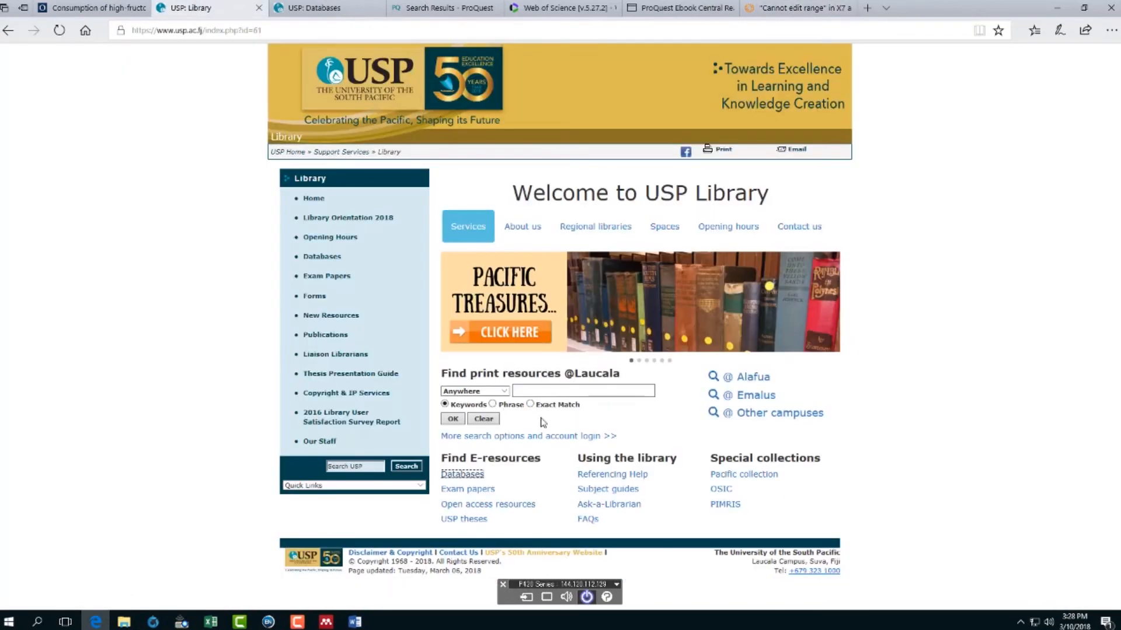
click(611, 491)
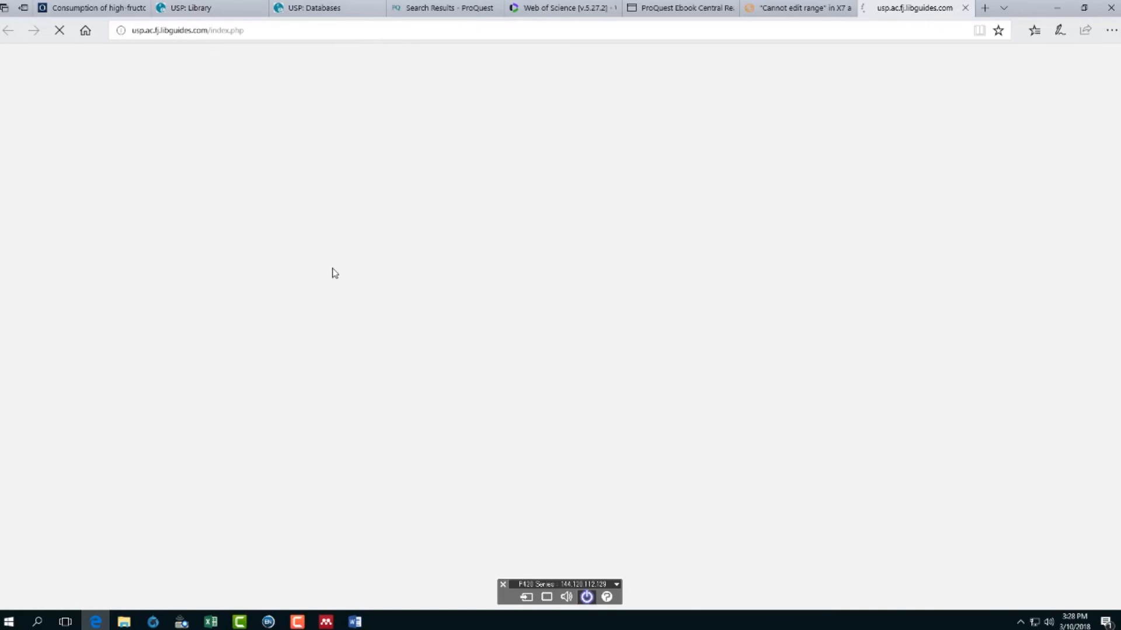
scroll(337, 496, down, 5)
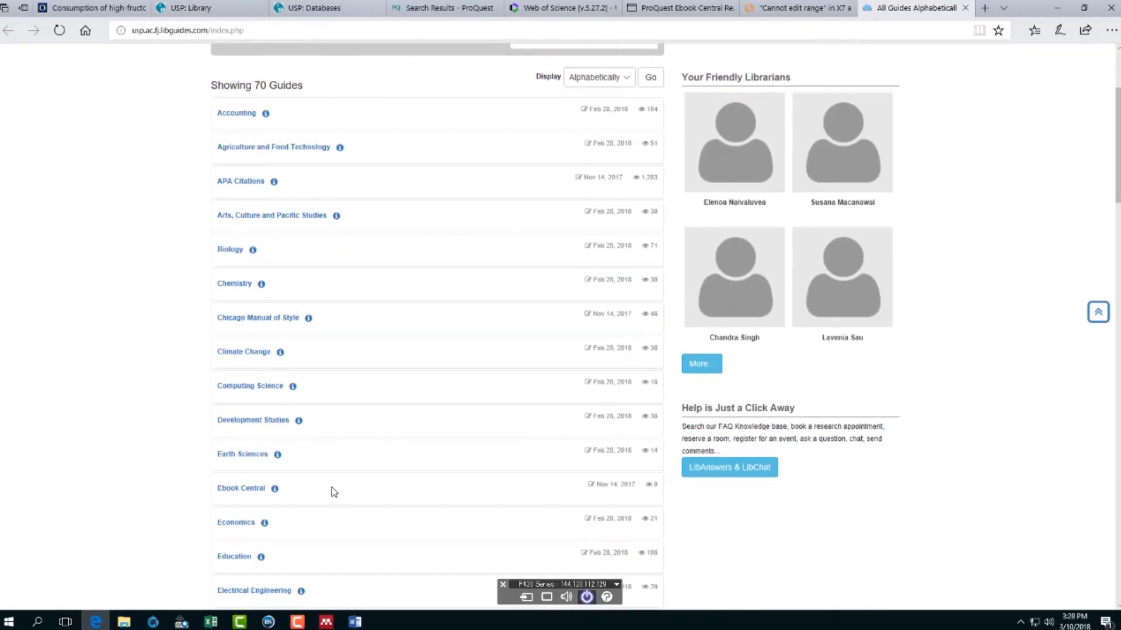
scroll(333, 492, down, 3)
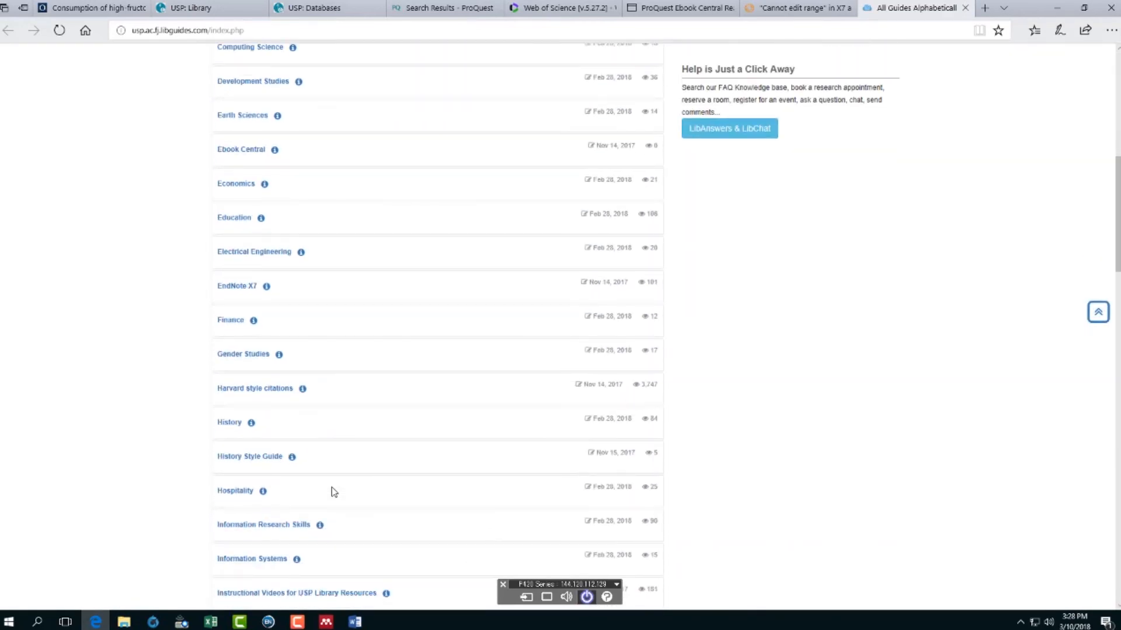
scroll(333, 492, down, 1)
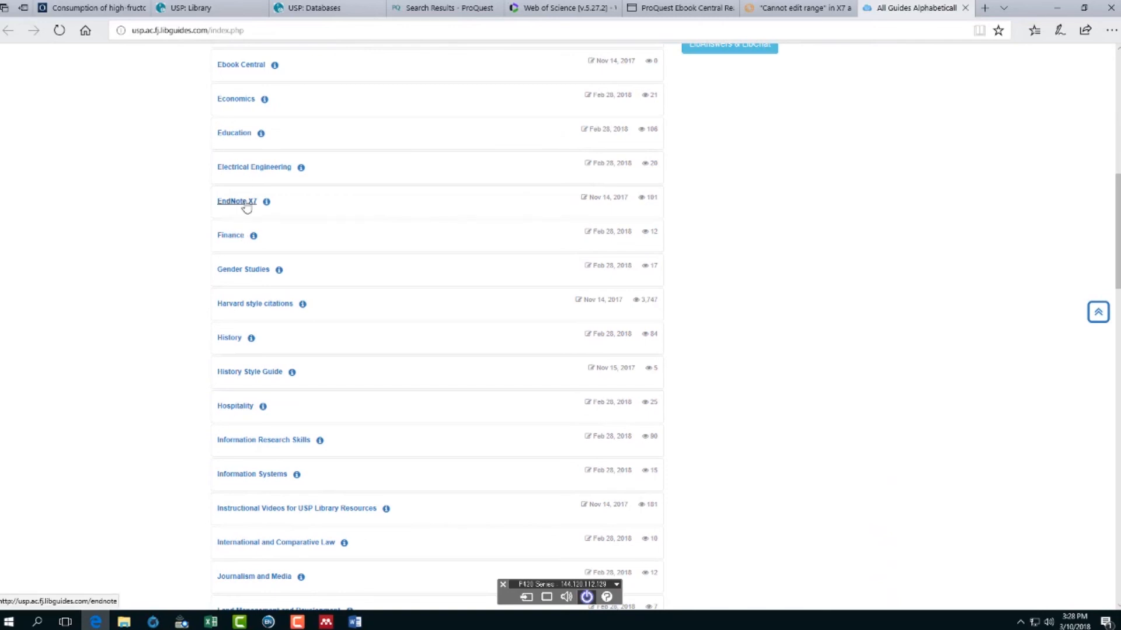
click(247, 204)
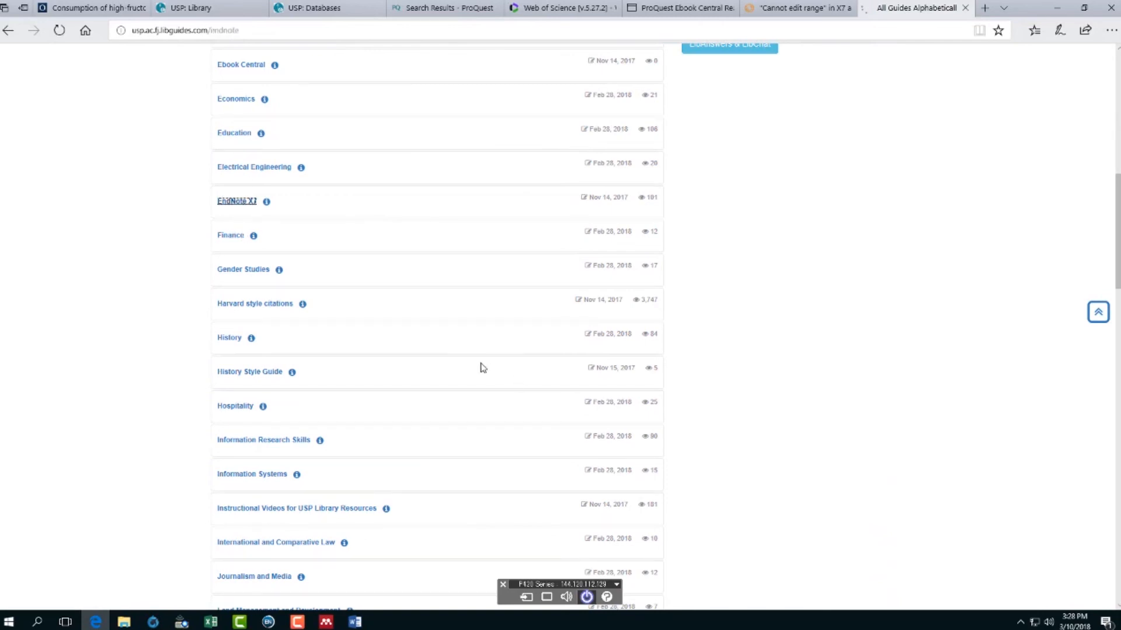